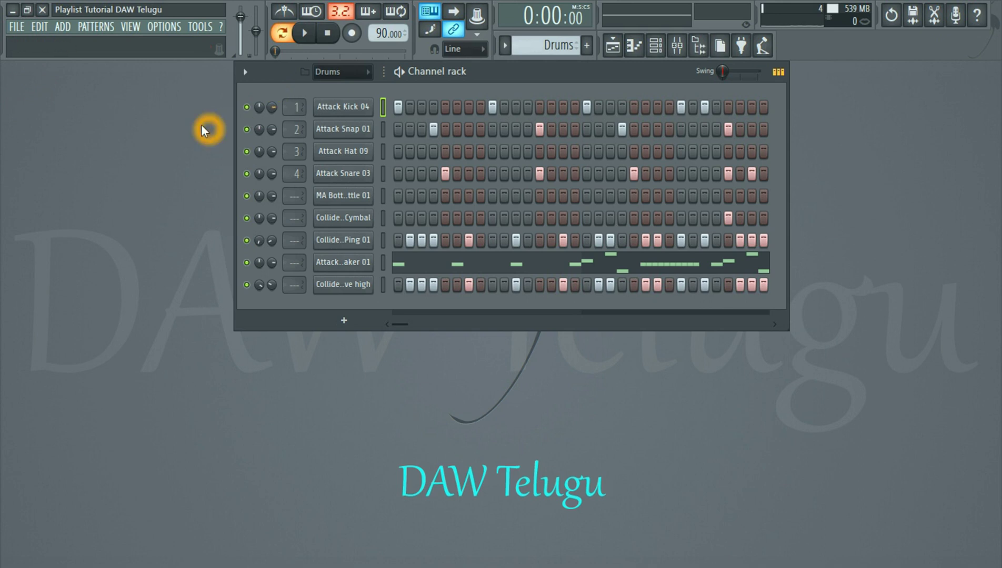
Step: Open the mixer, select the Current track, and play the Drums pattern briefly before stopping it
{"action": "left_click", "coordinate": [131, 29]}
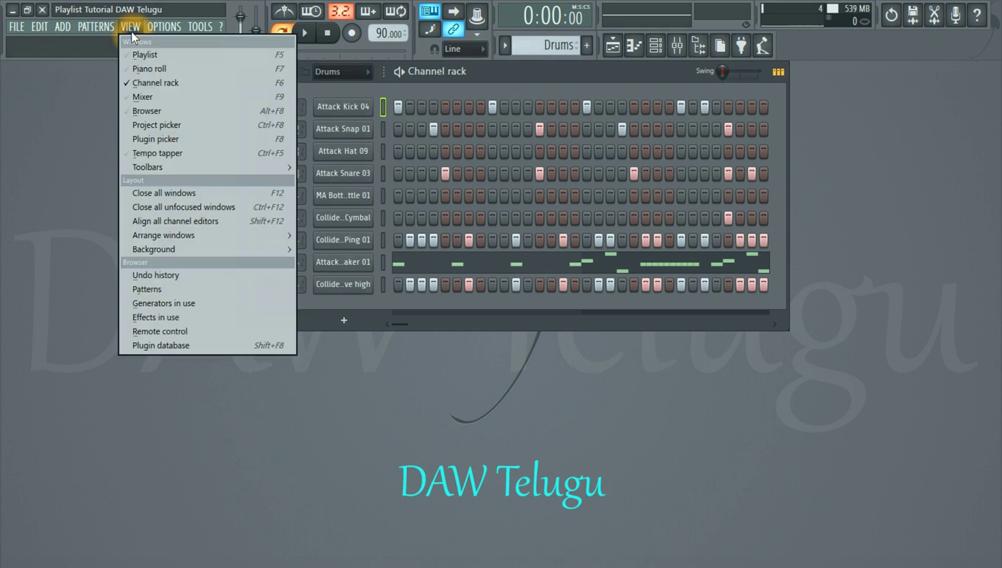
{"action": "left_click", "coordinate": [170, 97]}
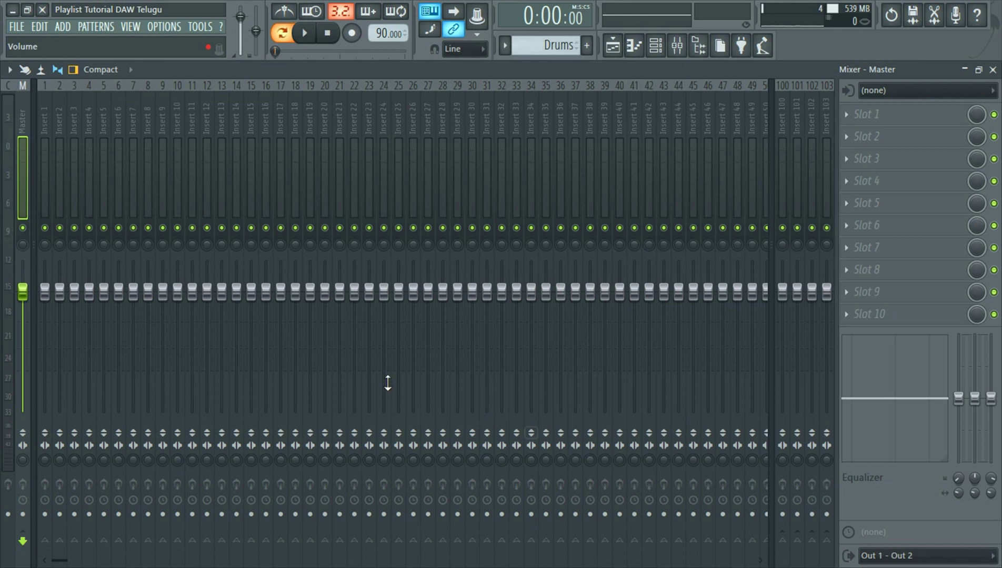
{"action": "left_click", "coordinate": [11, 112]}
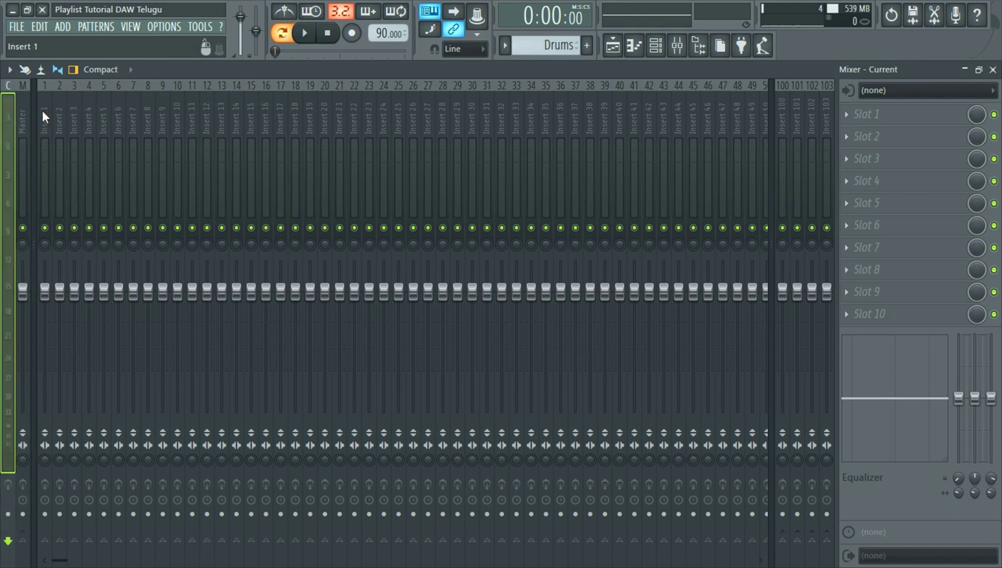
{"action": "left_click", "coordinate": [304, 33]}
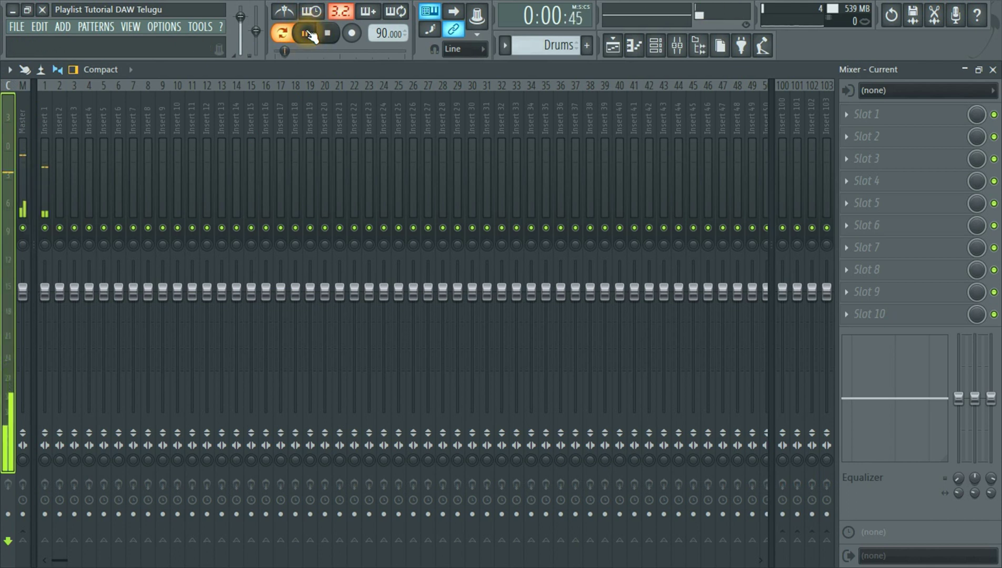
{"action": "left_click", "coordinate": [323, 33]}
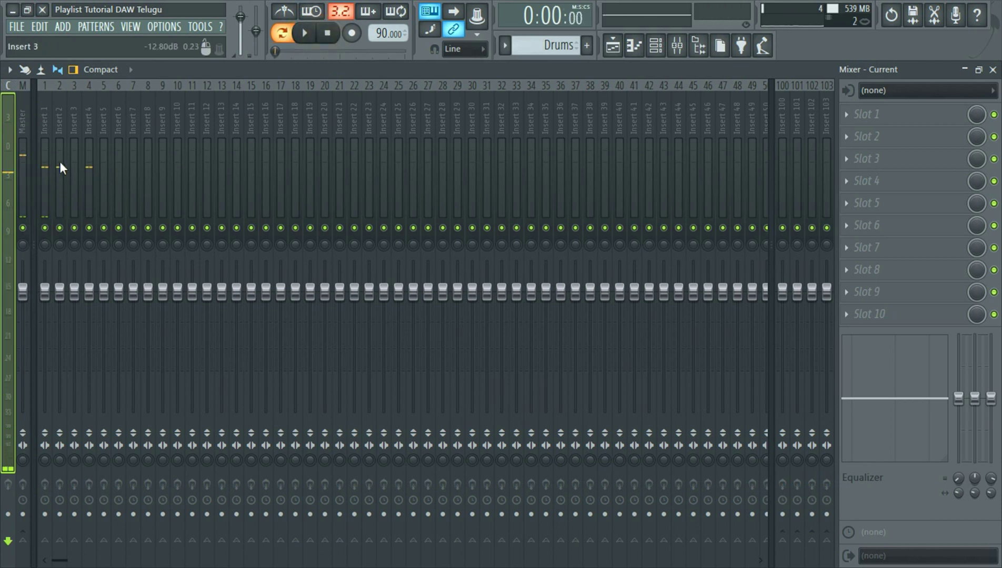
Step: Look through the range of insert tracks by selecting Insert 1, Insert 103, Insert 22 and Insert 1 again
{"action": "left_click", "coordinate": [29, 141]}
{"action": "left_click", "coordinate": [40, 127]}
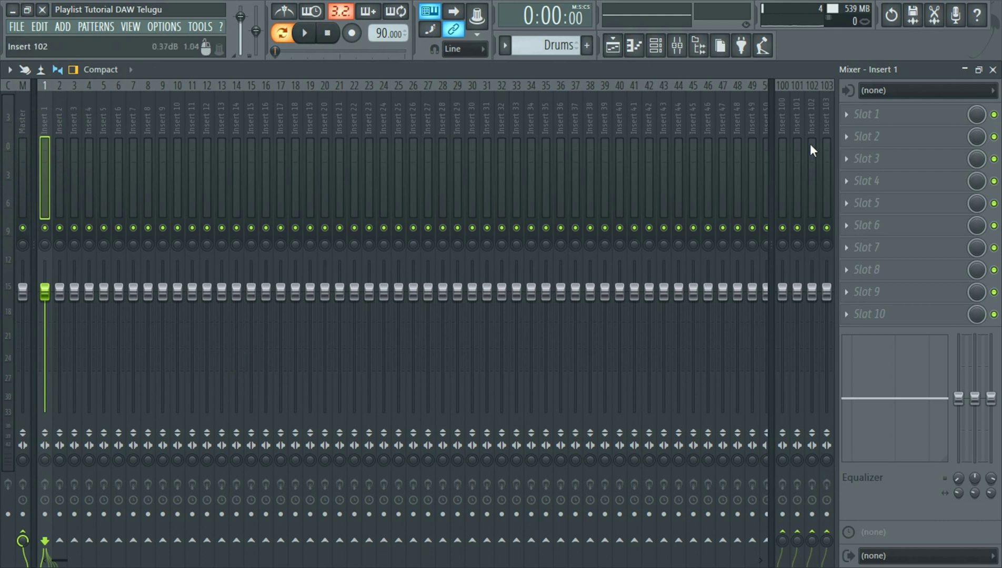
{"action": "left_click", "coordinate": [825, 125]}
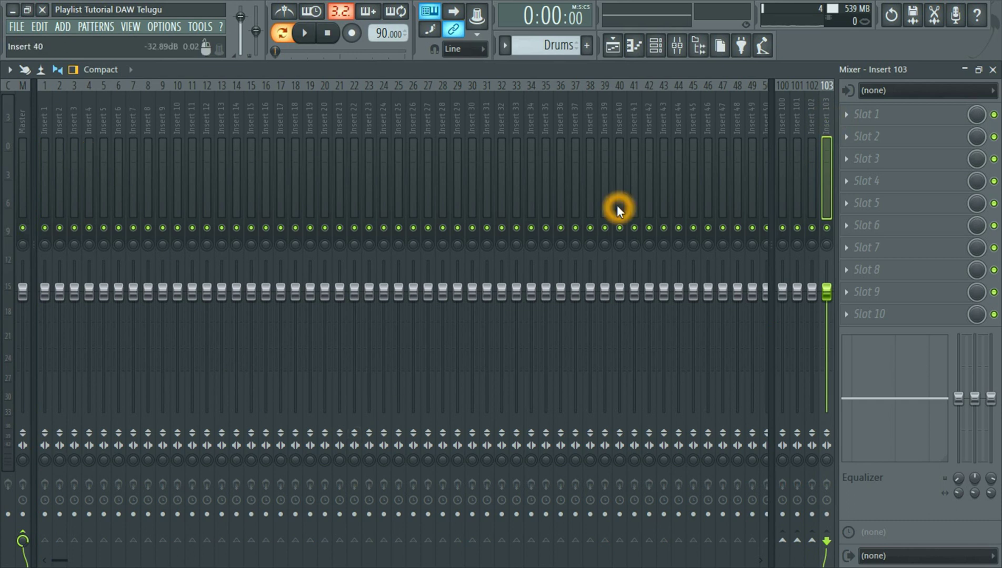
{"action": "left_click", "coordinate": [347, 149]}
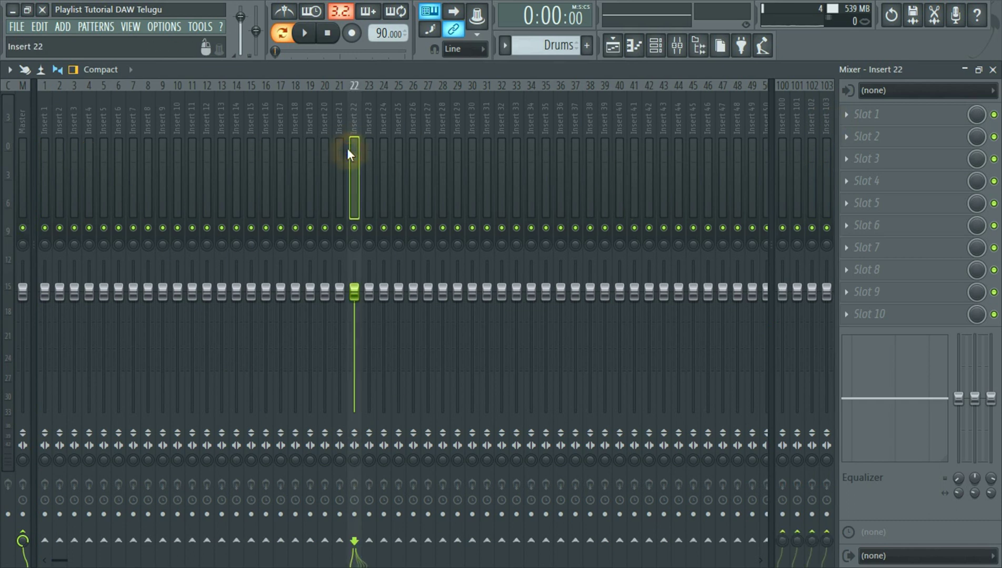
{"action": "left_click", "coordinate": [39, 132]}
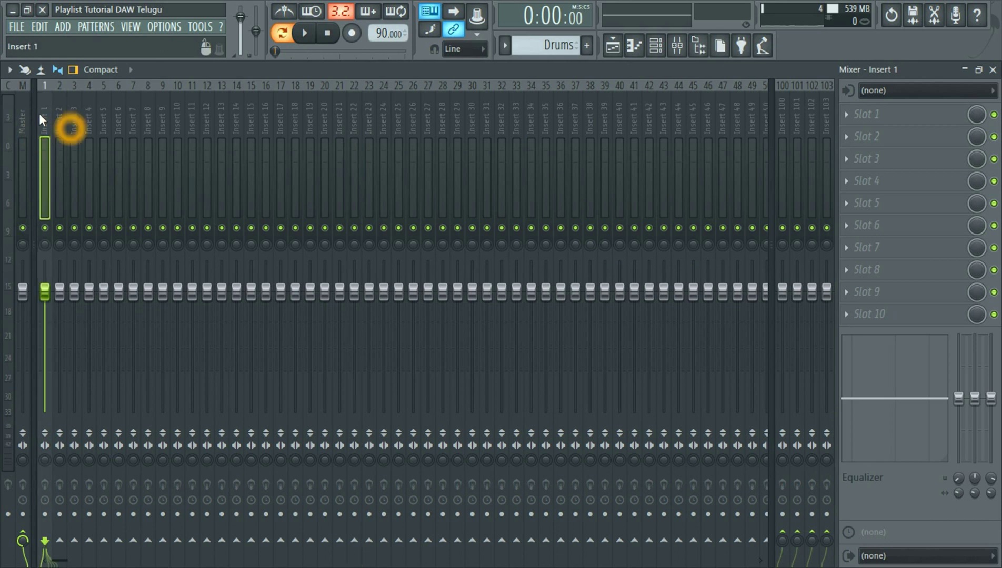
Step: Inspect the options of effect slot 1 on the Insert 1 mixer track
{"action": "left_click", "coordinate": [848, 117]}
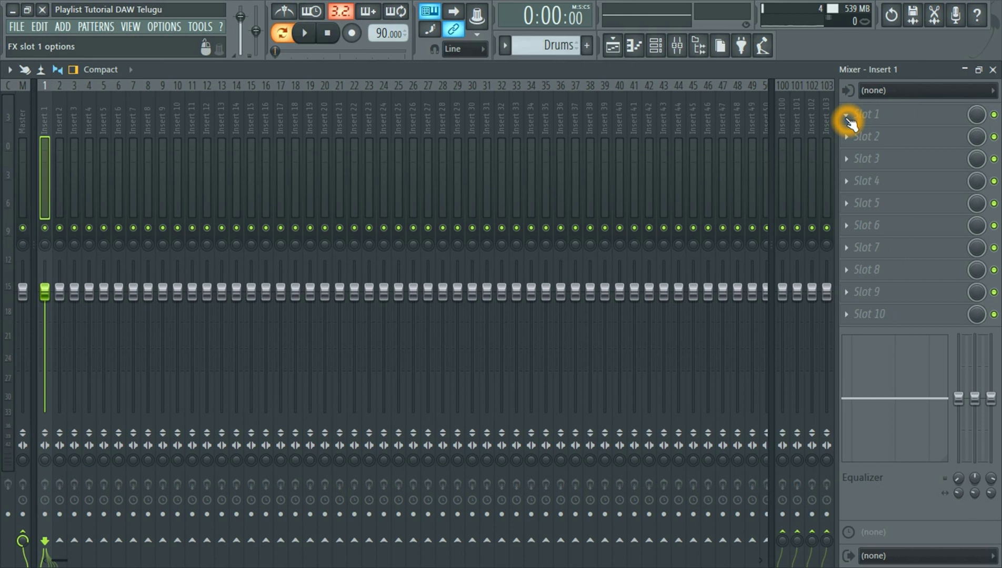
{"action": "left_click", "coordinate": [930, 155]}
{"action": "left_click", "coordinate": [874, 119]}
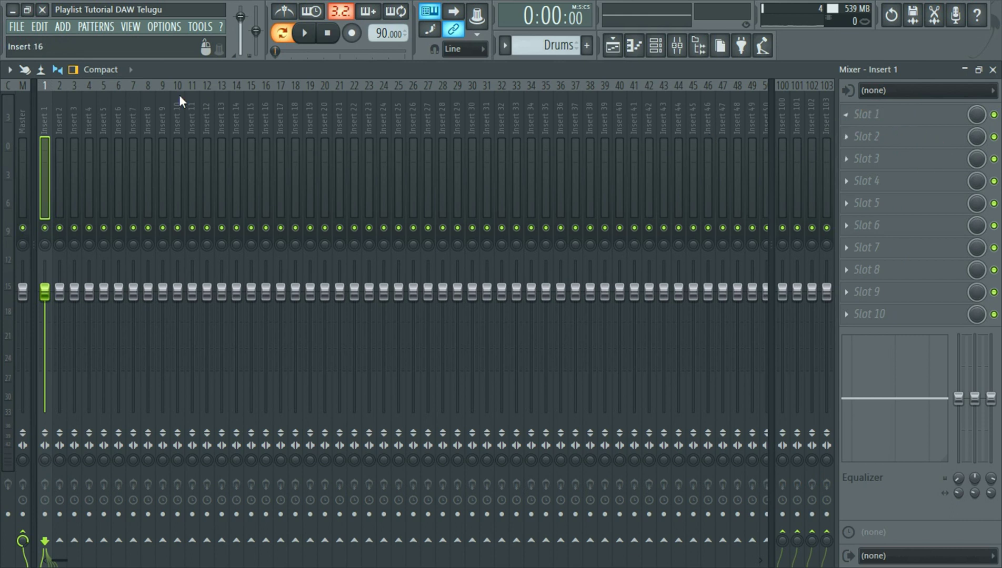
Step: Select the Master track and examine its polarity, channel swap, stereo separation, disk recording and routing controls
{"action": "left_click", "coordinate": [59, 124]}
{"action": "left_click", "coordinate": [41, 106]}
{"action": "left_click", "coordinate": [25, 102]}
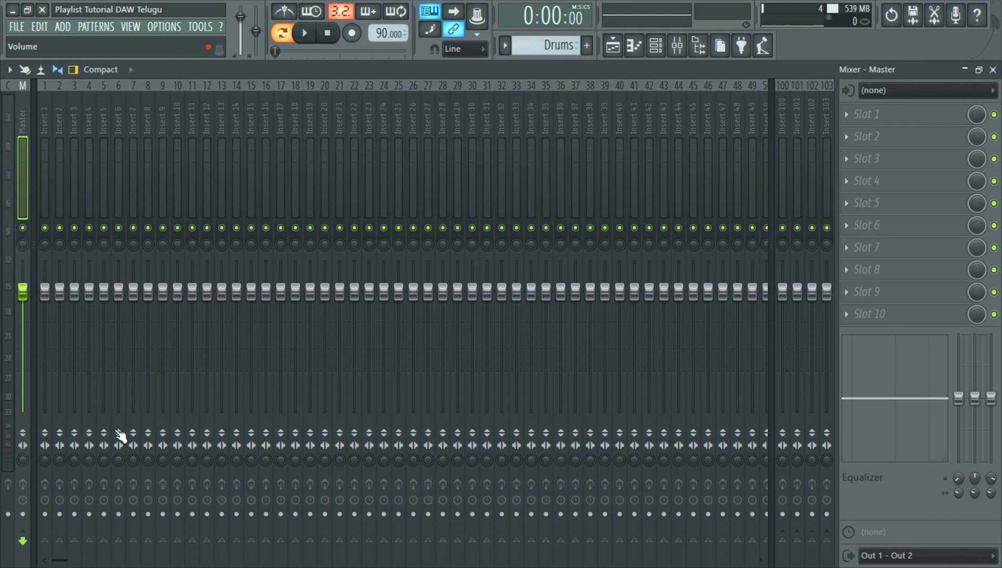
{"action": "left_click", "coordinate": [24, 433]}
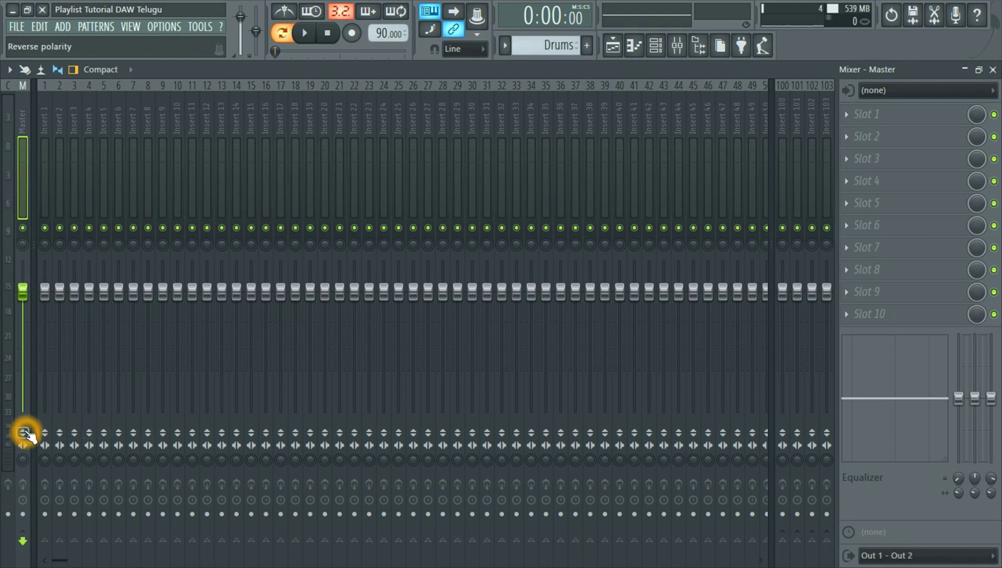
{"action": "left_click", "coordinate": [24, 446]}
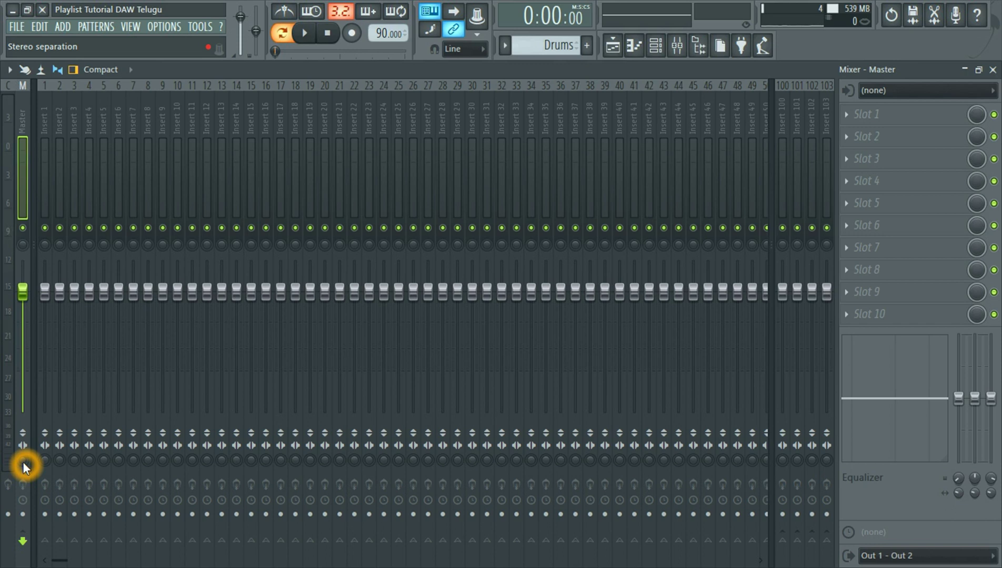
{"action": "left_click", "coordinate": [14, 447]}
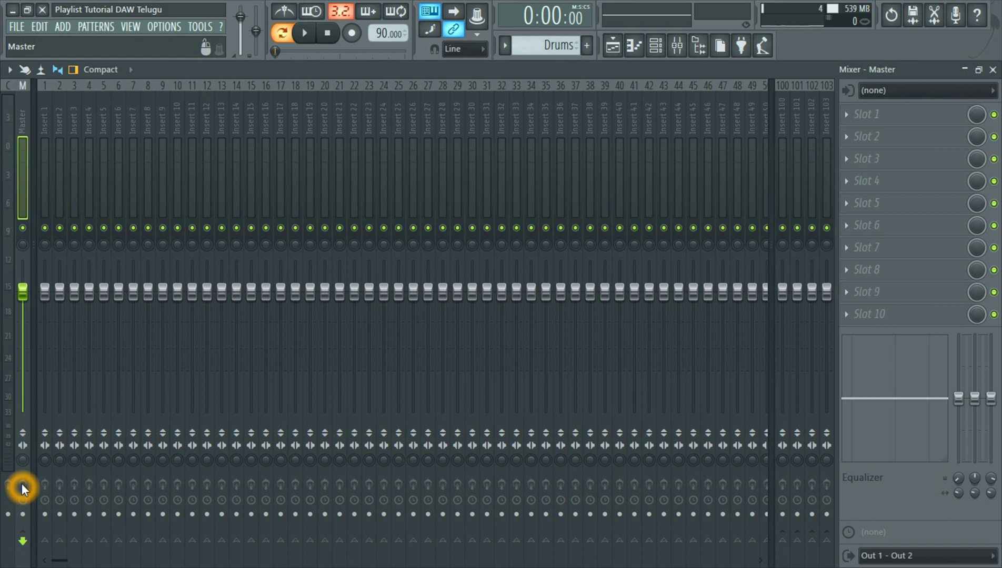
{"action": "left_click", "coordinate": [24, 515]}
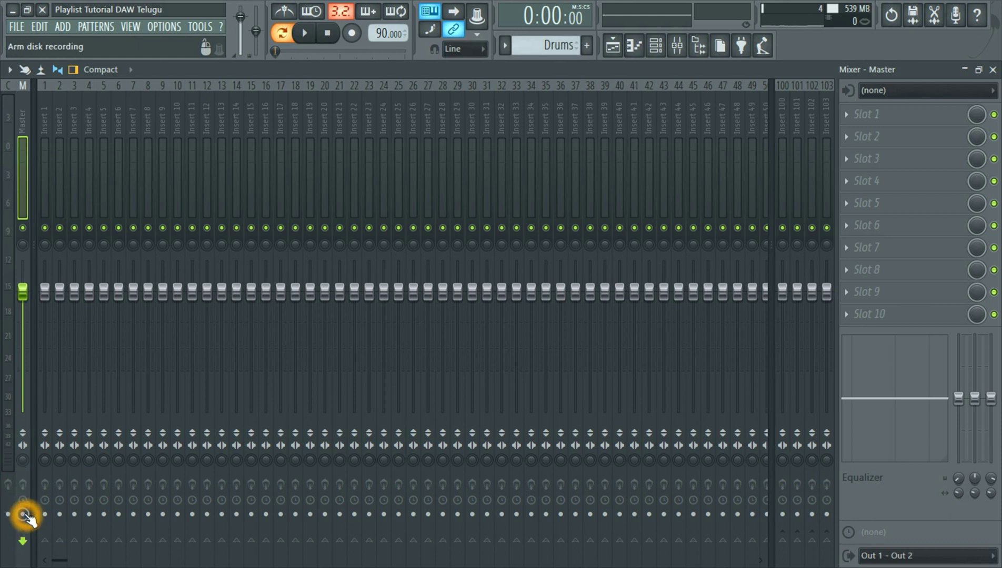
{"action": "left_click", "coordinate": [22, 542]}
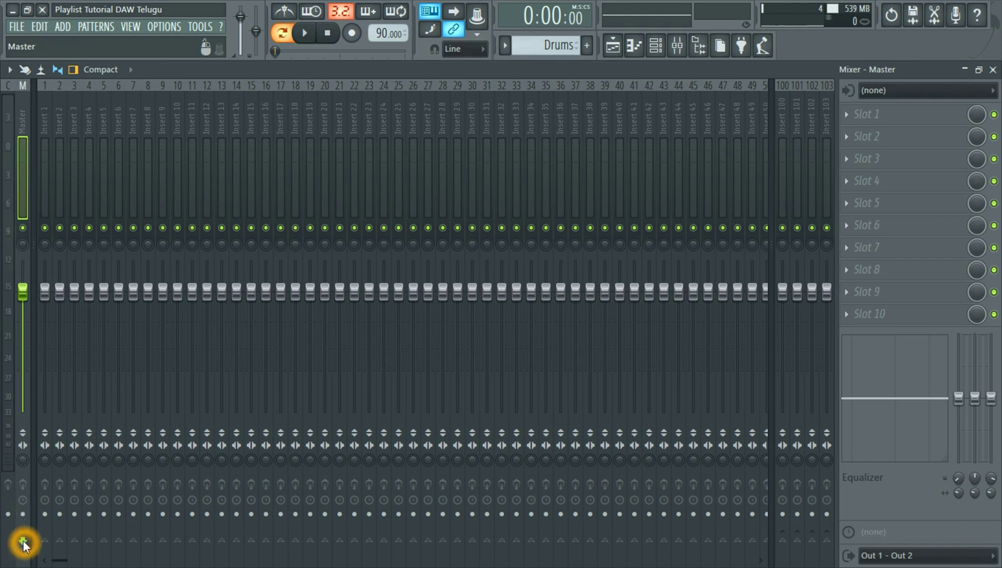
Step: Select Insert 1 and examine its disk recording and routing controls
{"action": "left_click", "coordinate": [46, 141]}
{"action": "left_click", "coordinate": [45, 514]}
{"action": "left_click", "coordinate": [46, 540]}
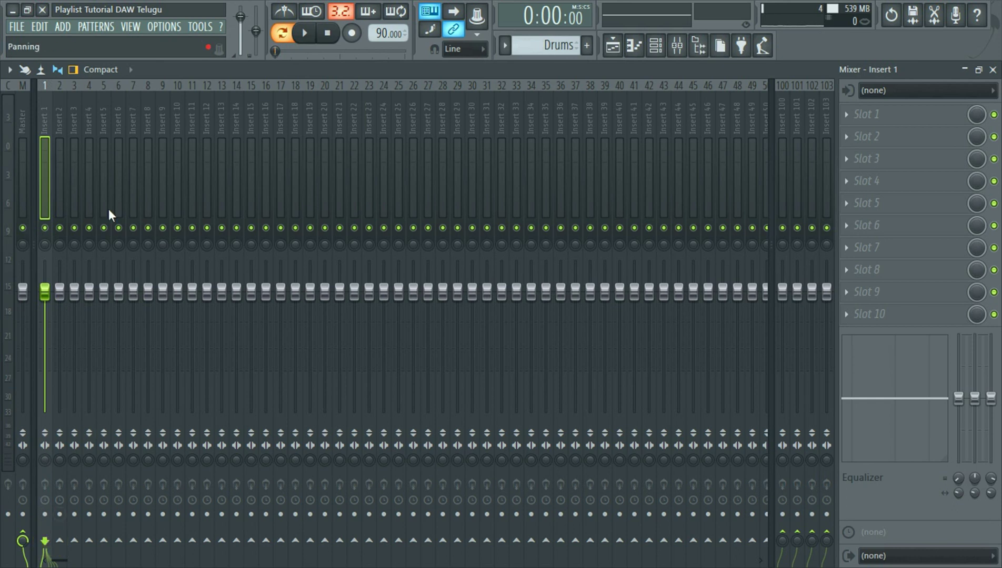
Step: Select the Current track, play the Drums pattern to examine the track's level meter, and stop playback
{"action": "left_click", "coordinate": [11, 326]}
{"action": "left_click", "coordinate": [9, 206]}
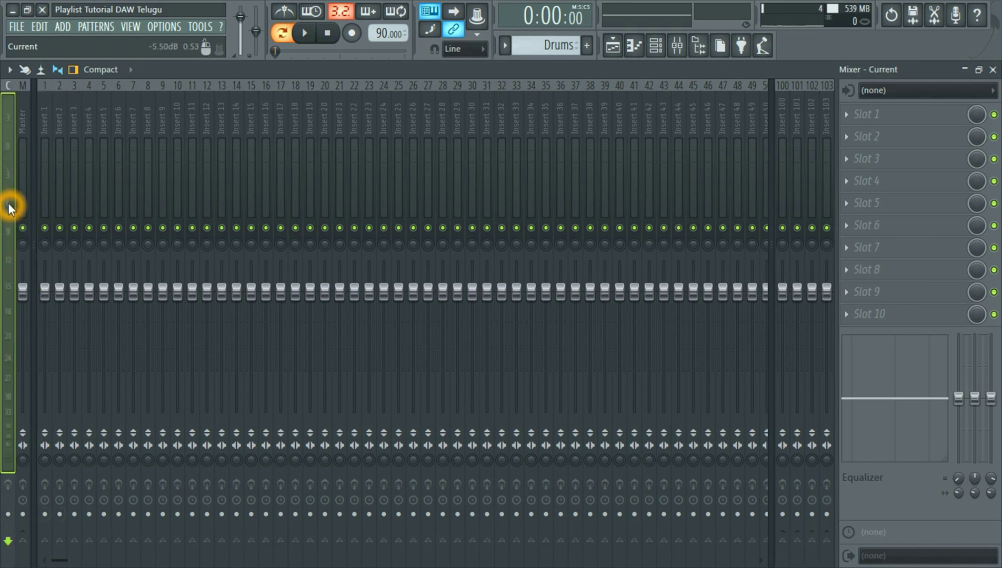
{"action": "left_click", "coordinate": [6, 98]}
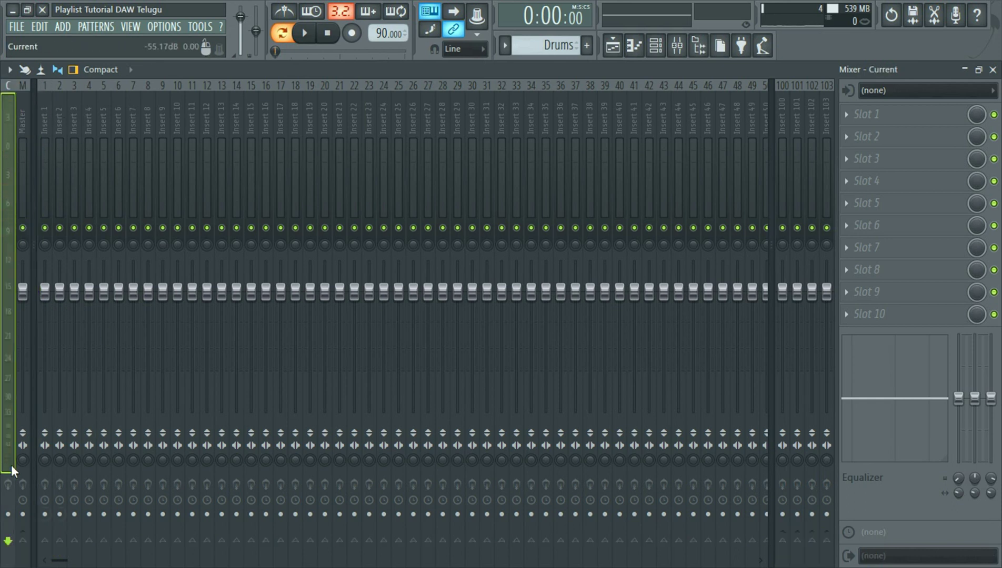
{"action": "left_click", "coordinate": [11, 185]}
{"action": "left_click", "coordinate": [9, 135]}
{"action": "left_click", "coordinate": [9, 123]}
{"action": "left_click", "coordinate": [304, 33]}
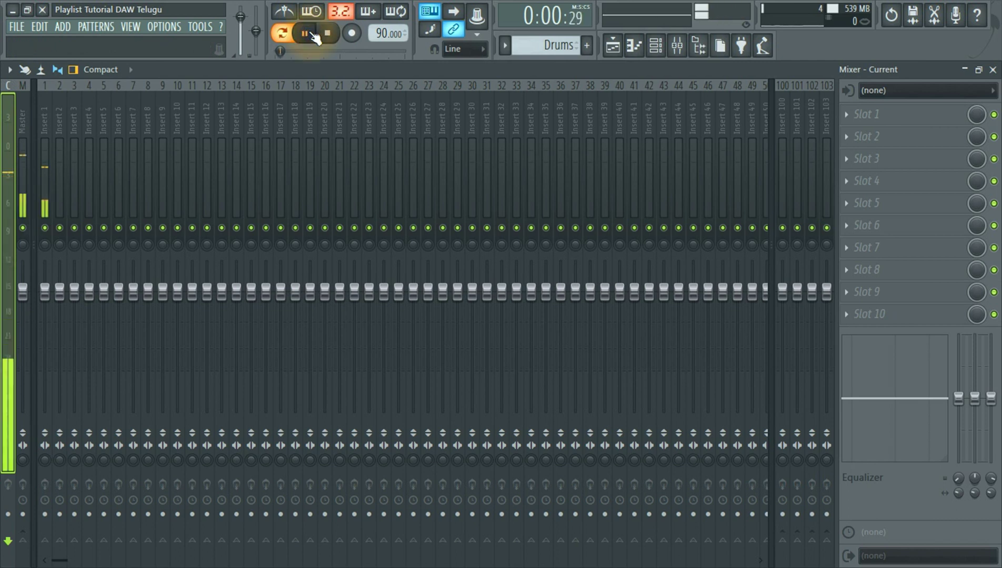
{"action": "left_click", "coordinate": [11, 179]}
{"action": "left_click", "coordinate": [328, 33]}
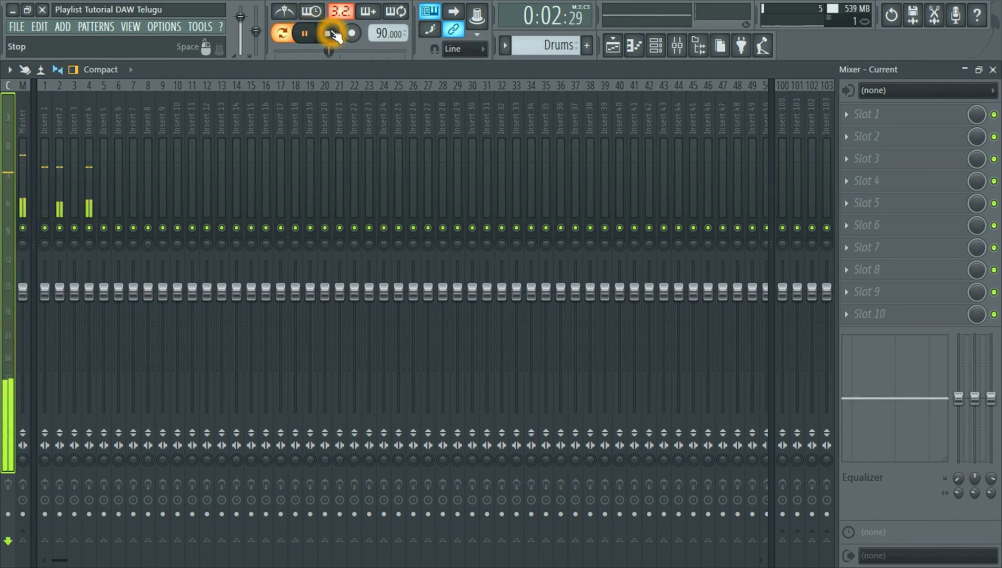
Step: Select Insert 1 and review the mixer's Disk recording, Plugin Delay Compensation and View options
{"action": "left_click", "coordinate": [20, 137]}
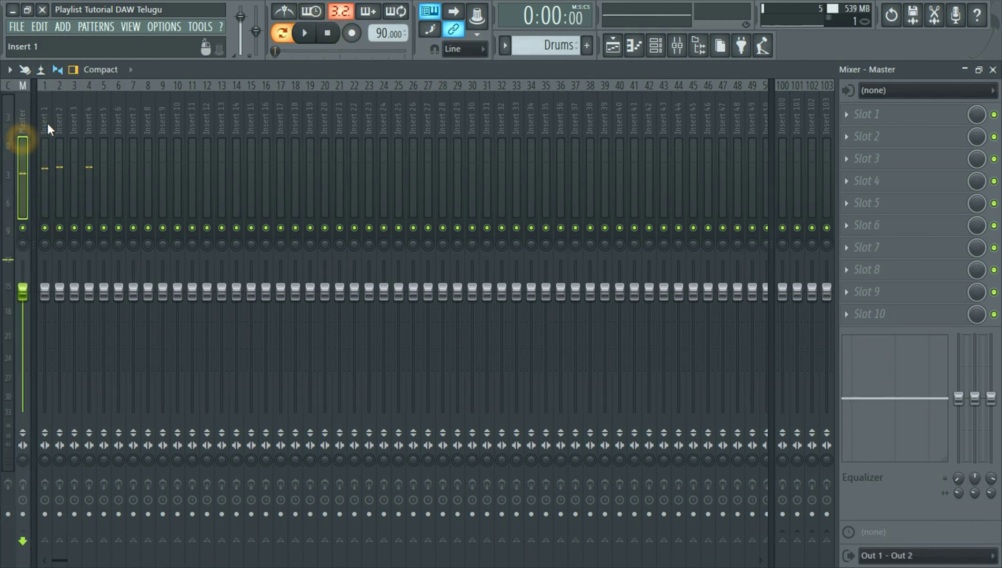
{"action": "left_click", "coordinate": [48, 124]}
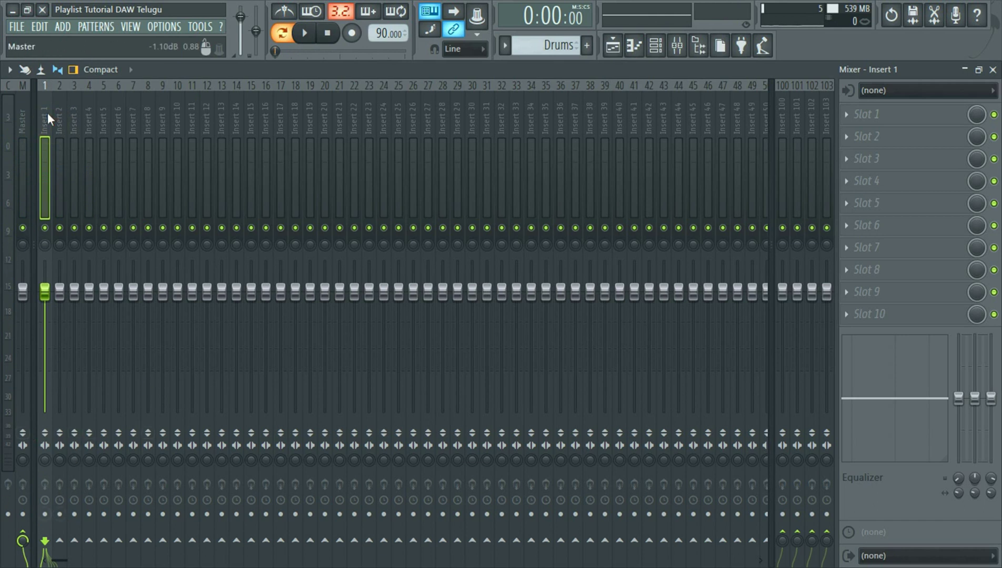
{"action": "left_click", "coordinate": [9, 70]}
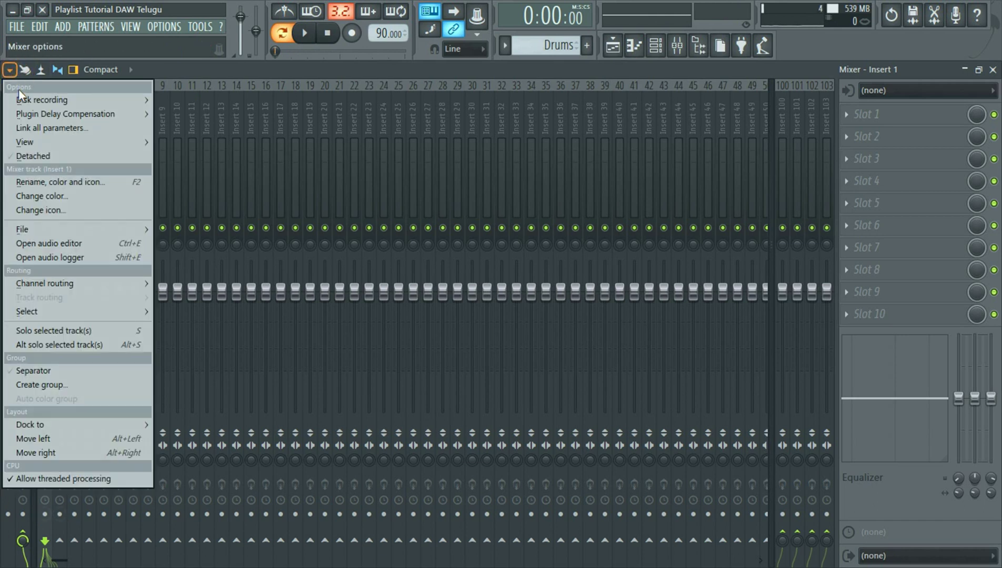
{"action": "mouse_move", "coordinate": [27, 101]}
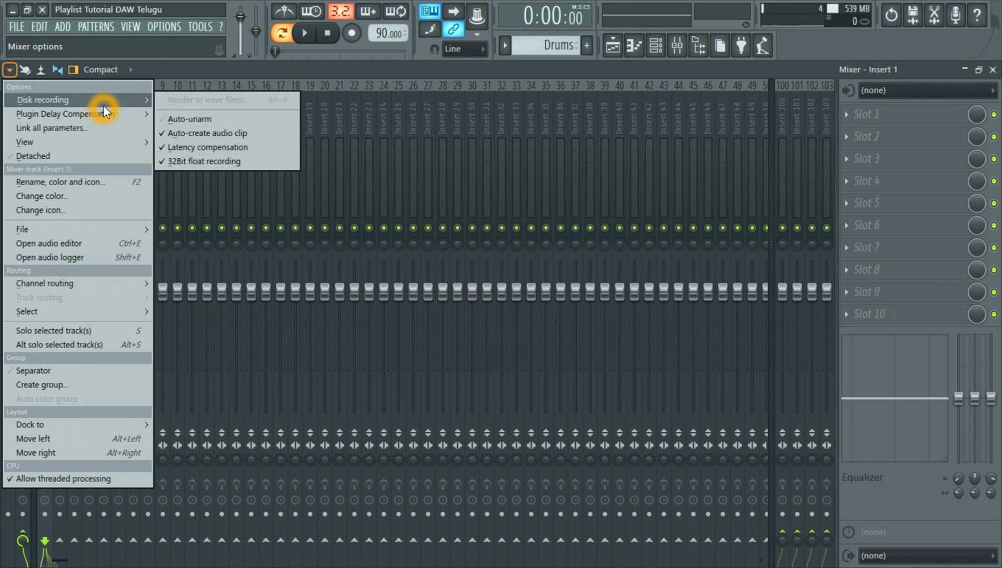
{"action": "mouse_move", "coordinate": [77, 114]}
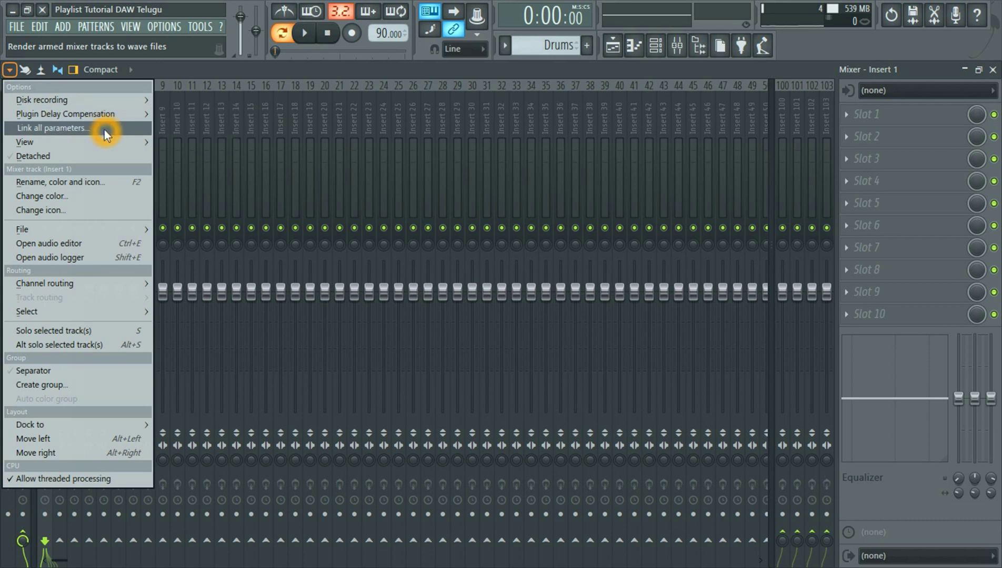
{"action": "mouse_move", "coordinate": [111, 145]}
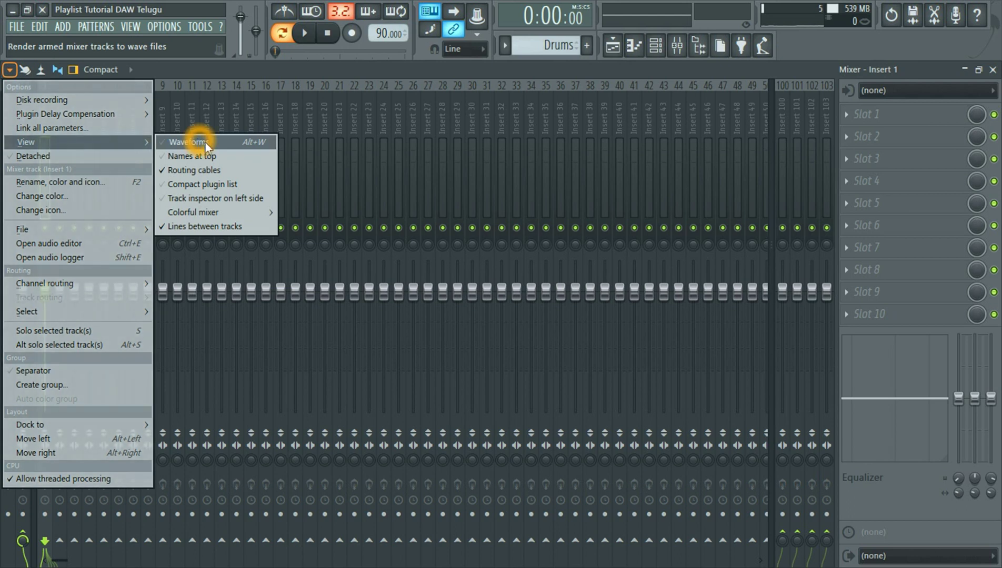
Step: Play the Drums pattern to examine the peak level meter on Insert 1, then pause it
{"action": "left_click", "coordinate": [302, 34]}
{"action": "left_click", "coordinate": [39, 169]}
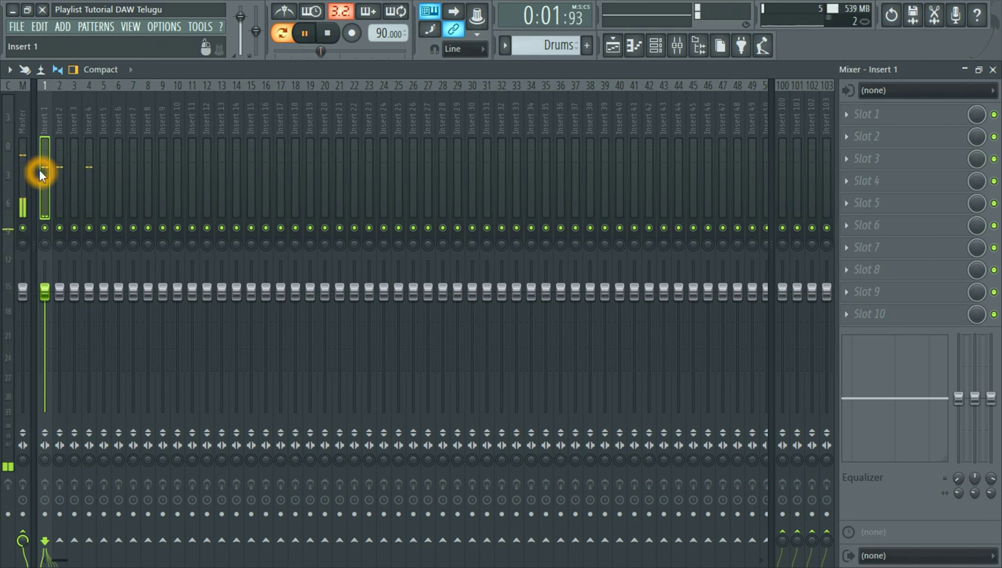
{"action": "left_click", "coordinate": [51, 181]}
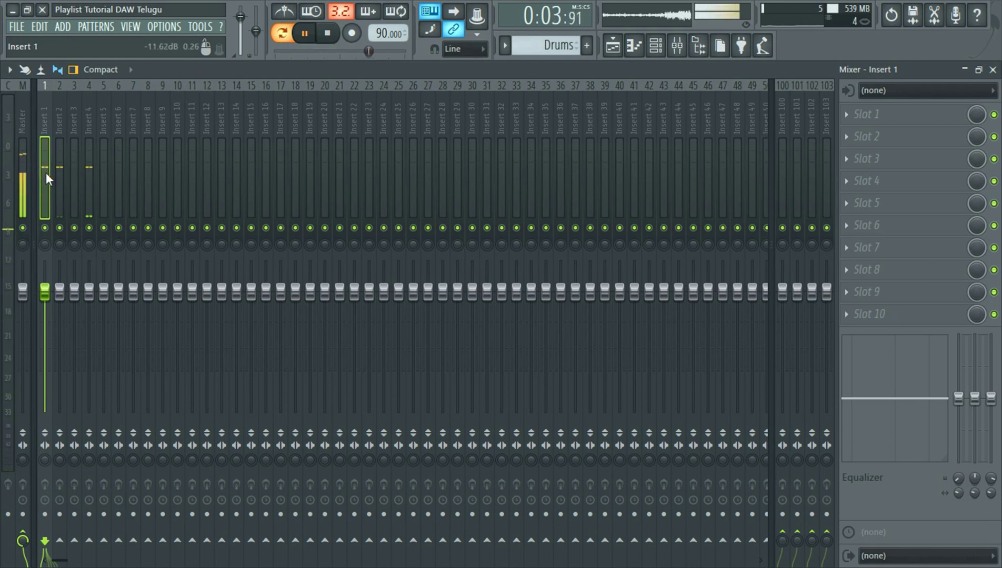
{"action": "left_click", "coordinate": [304, 33]}
{"action": "left_click", "coordinate": [42, 167]}
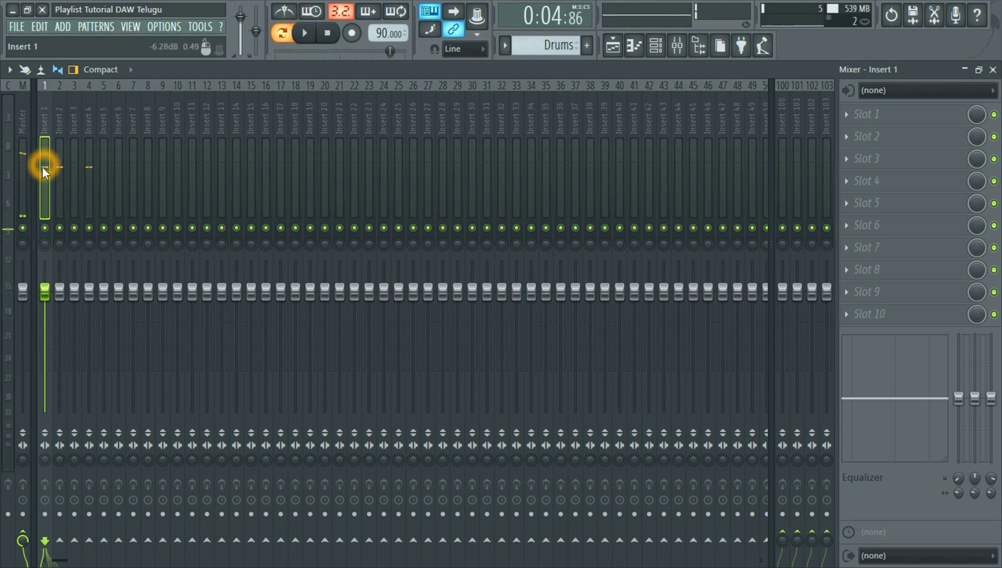
Step: Resume playback of the Drums pattern and switch the mixer's meters to the Waveforms view
{"action": "left_click", "coordinate": [302, 34]}
{"action": "left_click", "coordinate": [9, 70]}
{"action": "mouse_move", "coordinate": [93, 138]}
{"action": "left_click", "coordinate": [198, 143]}
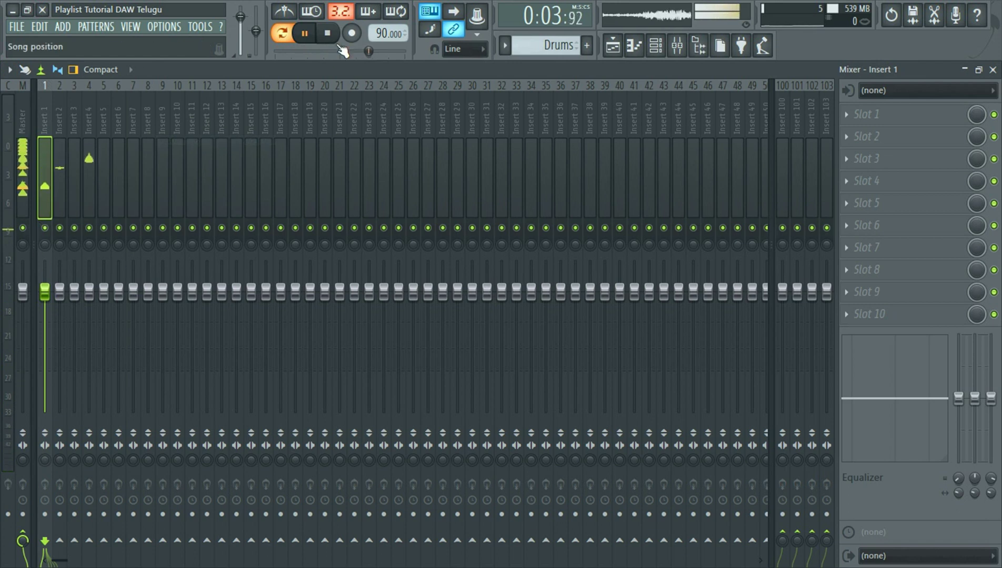
Step: Turn off the mixer's Waveforms view and stop playback
{"action": "left_click", "coordinate": [10, 70]}
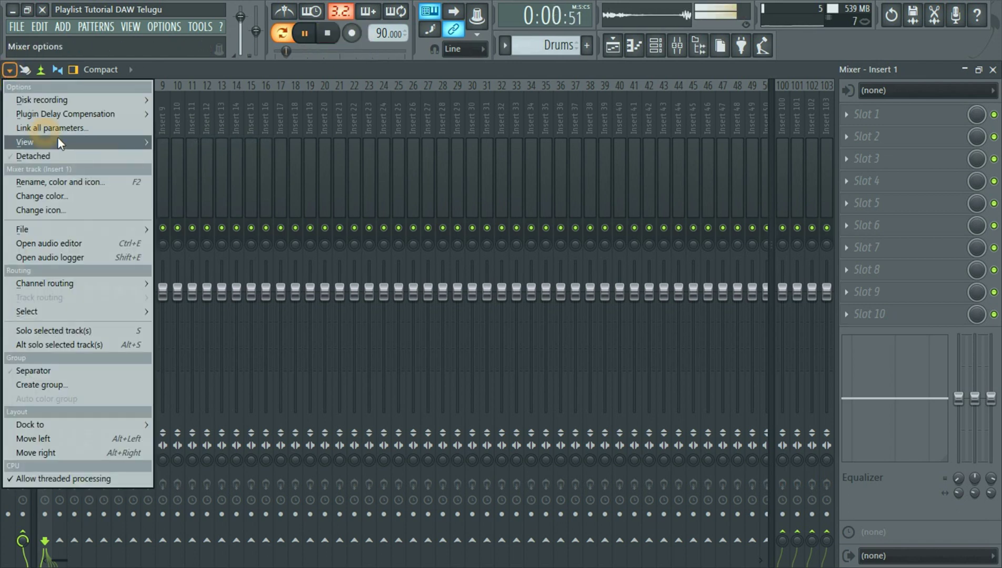
{"action": "mouse_move", "coordinate": [56, 142]}
{"action": "left_click", "coordinate": [185, 146]}
{"action": "left_click", "coordinate": [327, 33]}
Step: Enable the Names at top view option in the mixer and check the name position on Insert 1
{"action": "left_click", "coordinate": [10, 69]}
{"action": "mouse_move", "coordinate": [54, 146]}
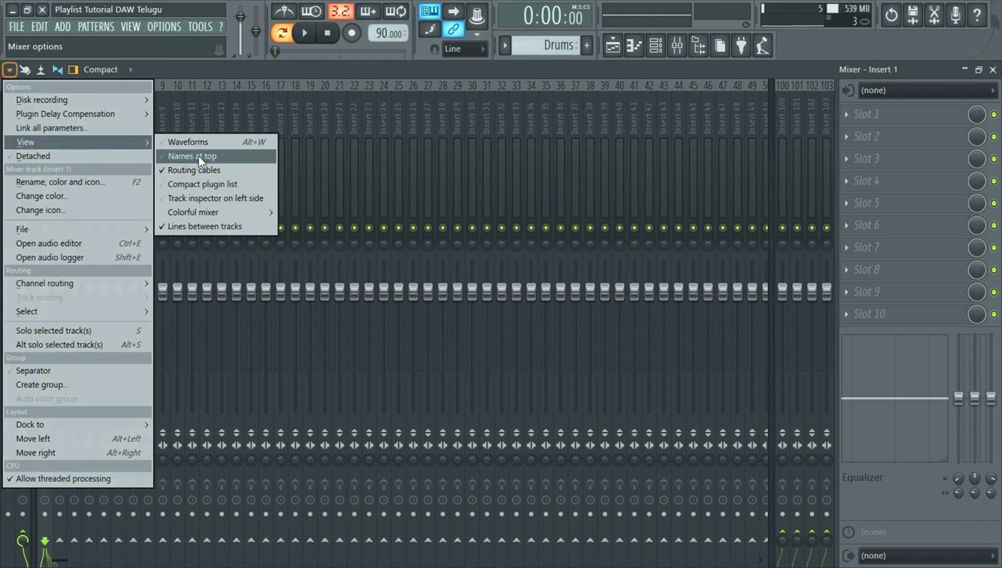
{"action": "left_click", "coordinate": [198, 157]}
{"action": "left_click", "coordinate": [46, 112]}
{"action": "left_click", "coordinate": [47, 131]}
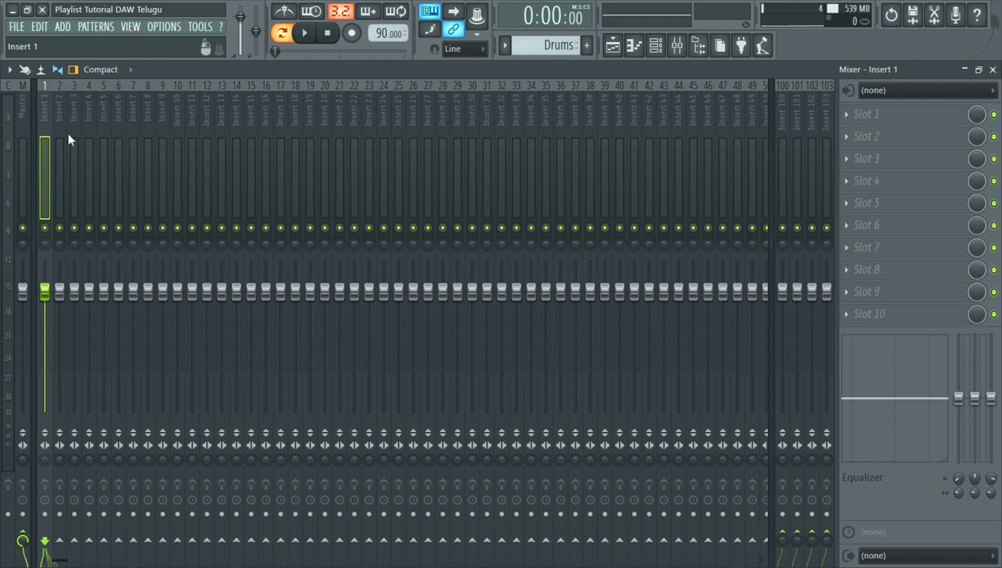
Step: Turn off the Names at top view option in the mixer
{"action": "left_click", "coordinate": [10, 70]}
{"action": "mouse_move", "coordinate": [59, 138]}
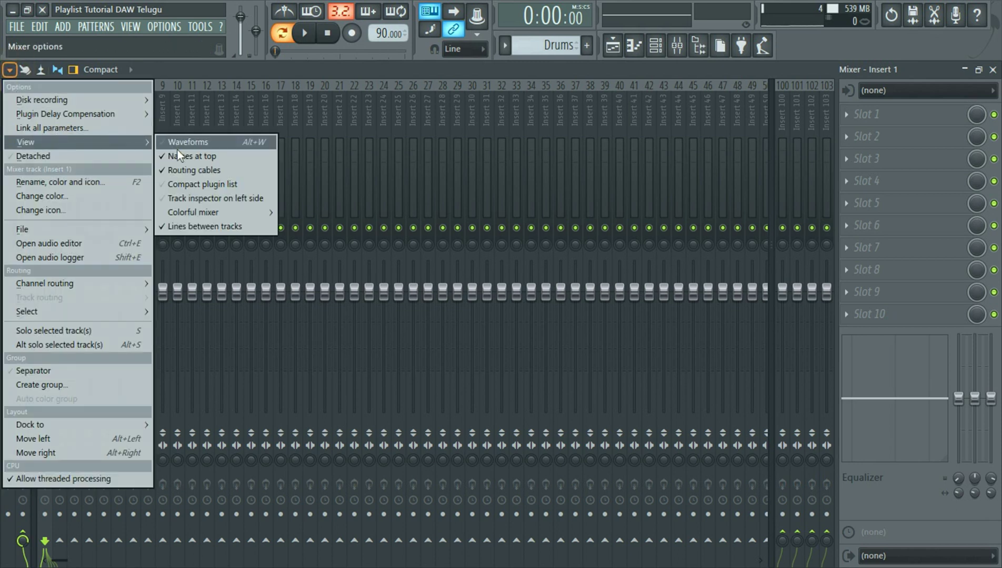
{"action": "left_click", "coordinate": [193, 158]}
Step: Turn off the mixer's Routing cables view option, check the tracks without cables, and turn it back on
{"action": "left_click", "coordinate": [10, 69]}
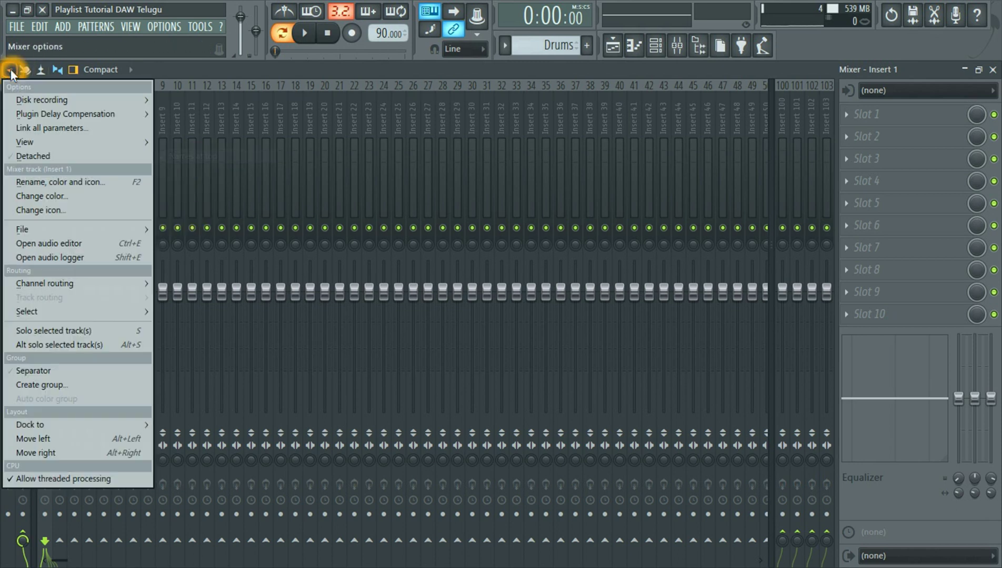
{"action": "mouse_move", "coordinate": [52, 141]}
{"action": "left_click", "coordinate": [207, 175]}
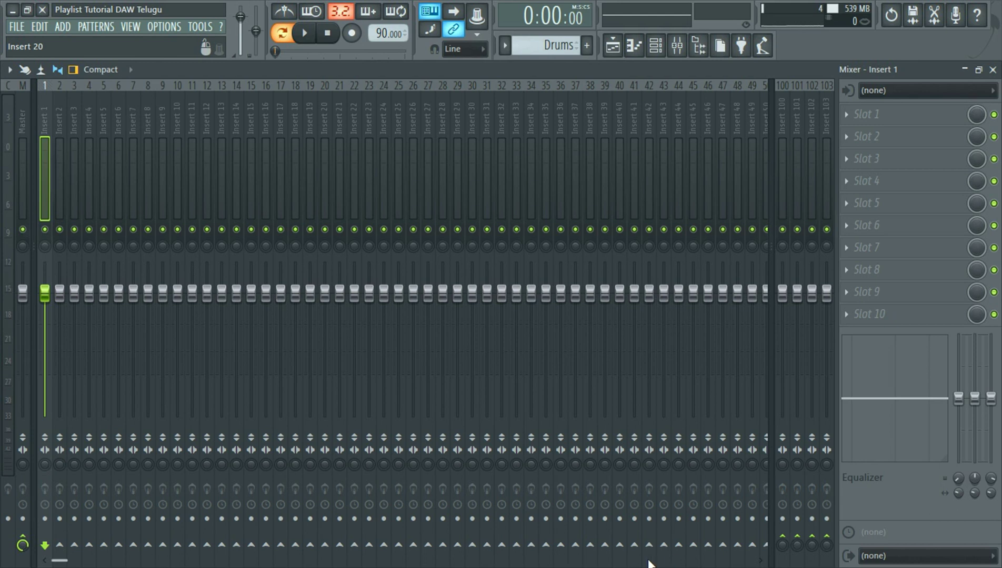
{"action": "left_click", "coordinate": [10, 69]}
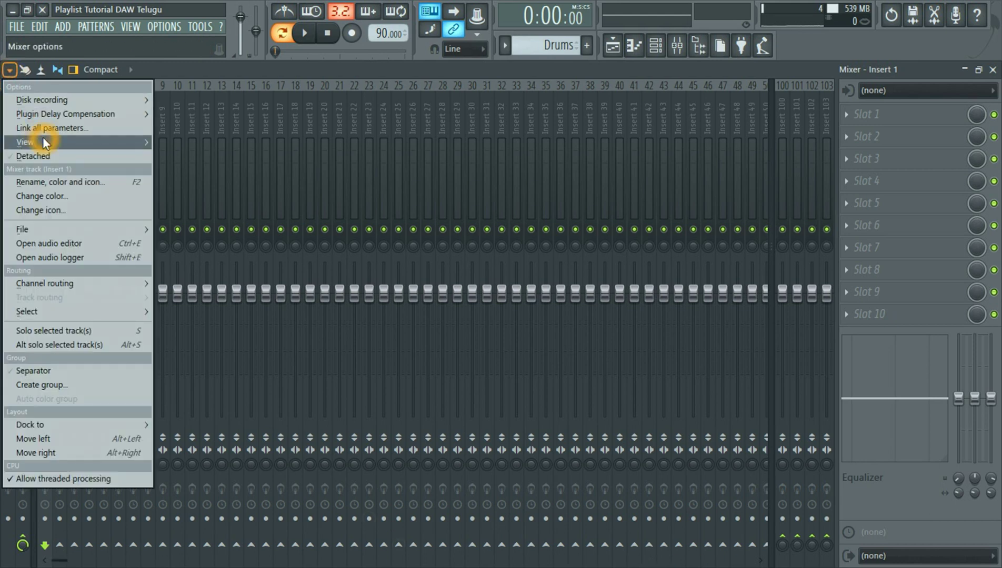
{"action": "mouse_move", "coordinate": [132, 138]}
{"action": "left_click", "coordinate": [214, 176]}
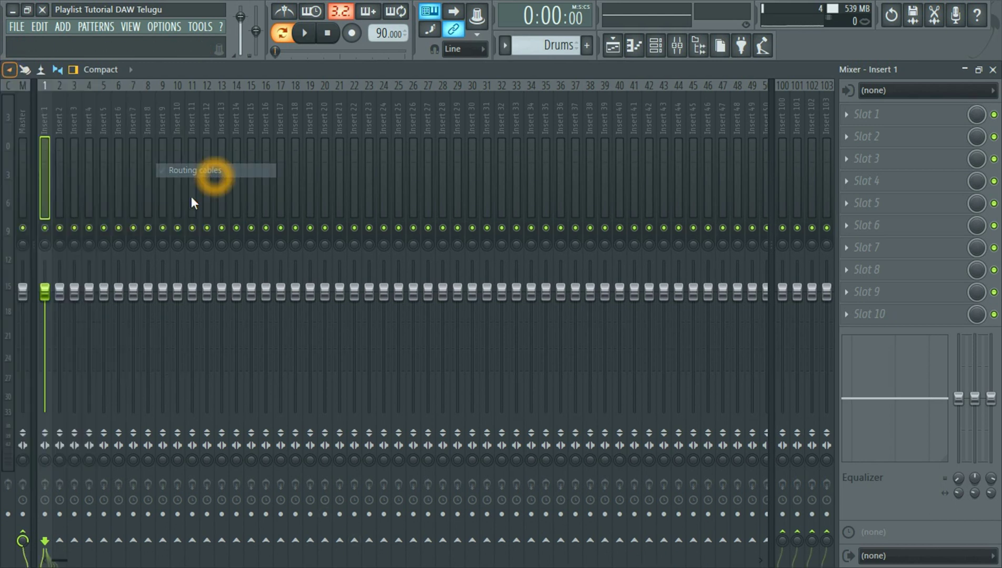
Step: Select several insert tracks up to Insert 4 to examine their routing cables, then reselect Insert 1
{"action": "left_click", "coordinate": [59, 540]}
{"action": "left_click", "coordinate": [61, 535]}
{"action": "left_click", "coordinate": [44, 547]}
{"action": "left_click", "coordinate": [60, 533]}
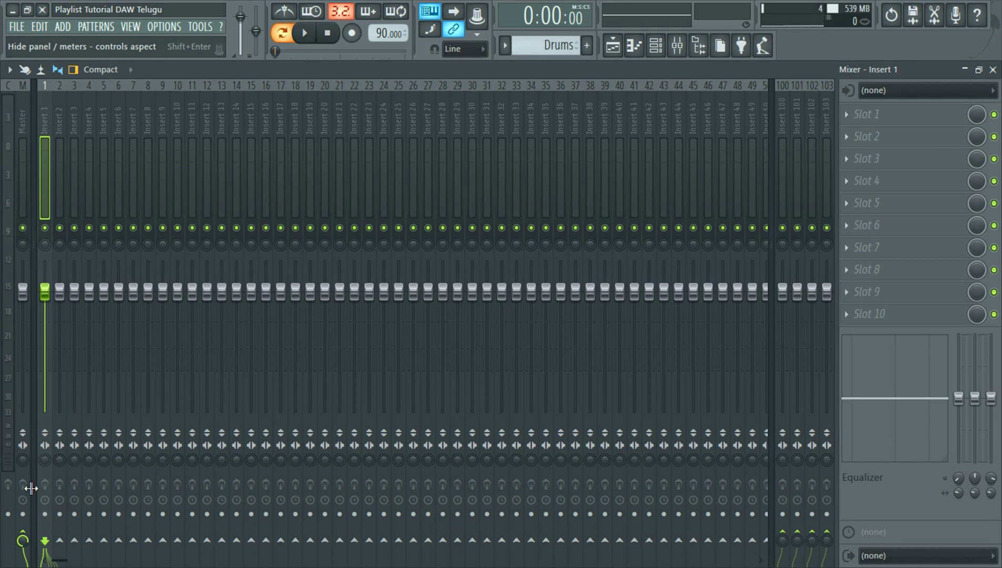
{"action": "left_click", "coordinate": [58, 144]}
{"action": "left_click", "coordinate": [81, 129]}
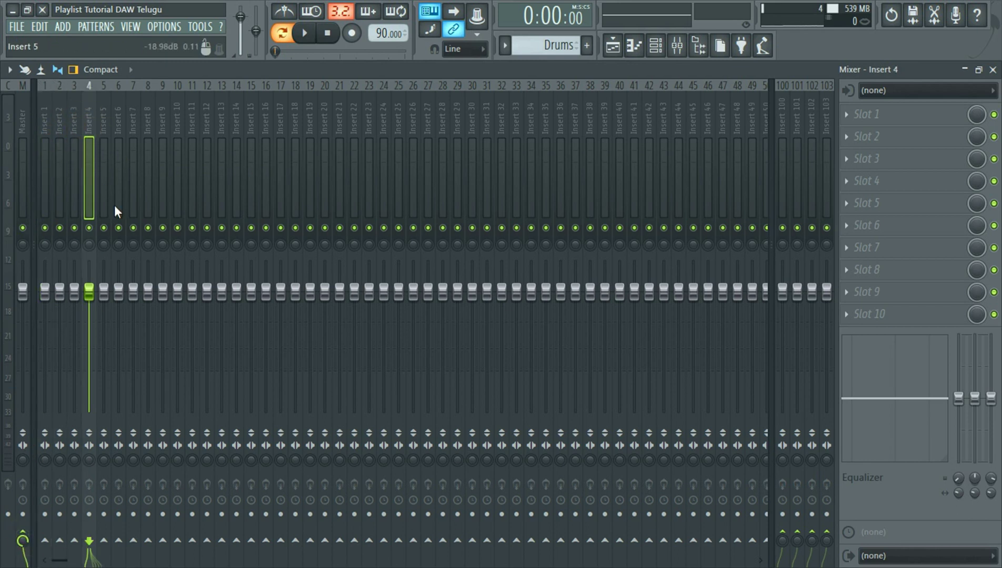
{"action": "left_click", "coordinate": [75, 125]}
{"action": "left_click", "coordinate": [53, 119]}
{"action": "left_click", "coordinate": [46, 119]}
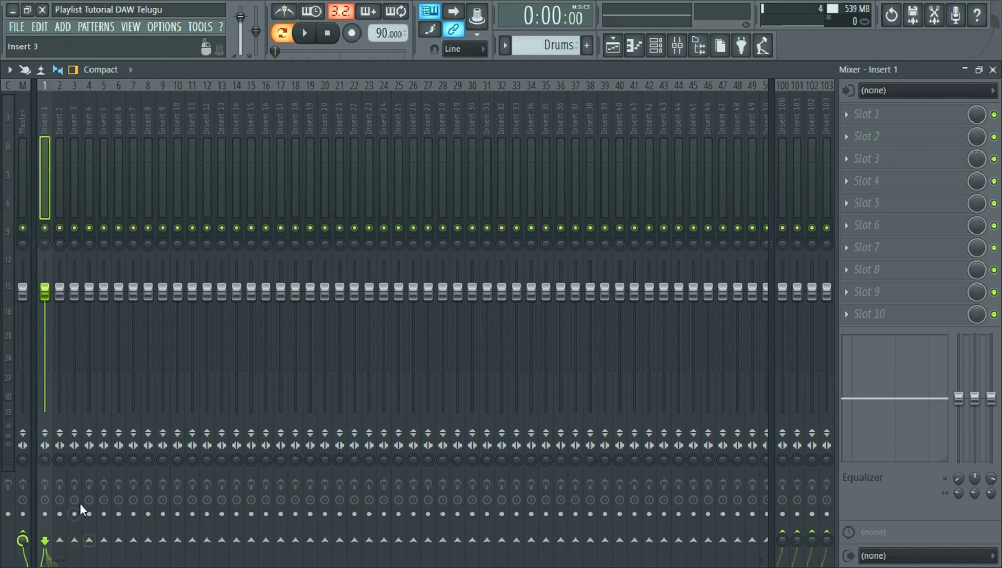
Step: Enable the Compact plugin list view option for the mixer and disable it again
{"action": "left_click", "coordinate": [11, 70]}
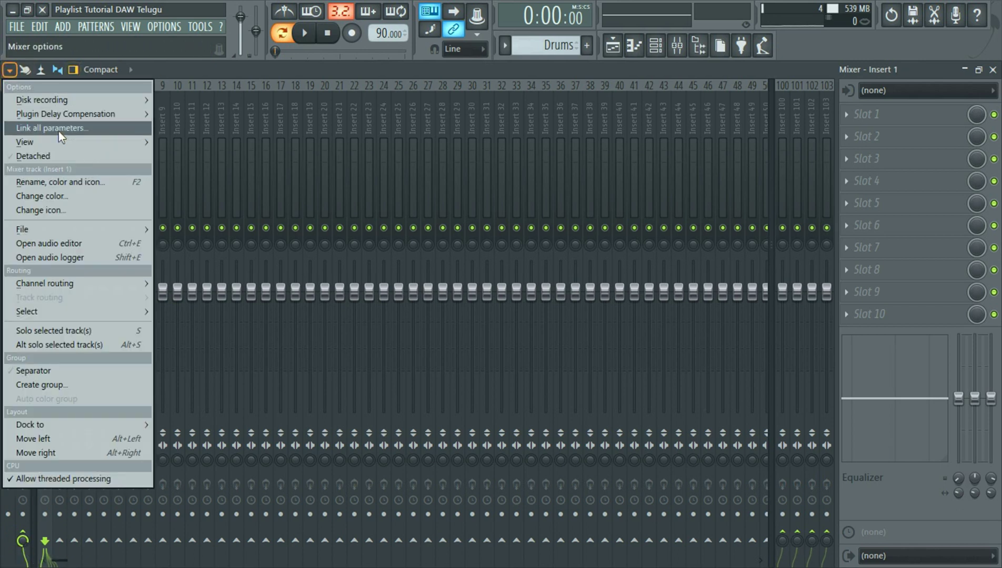
{"action": "mouse_move", "coordinate": [53, 141]}
{"action": "left_click", "coordinate": [206, 187]}
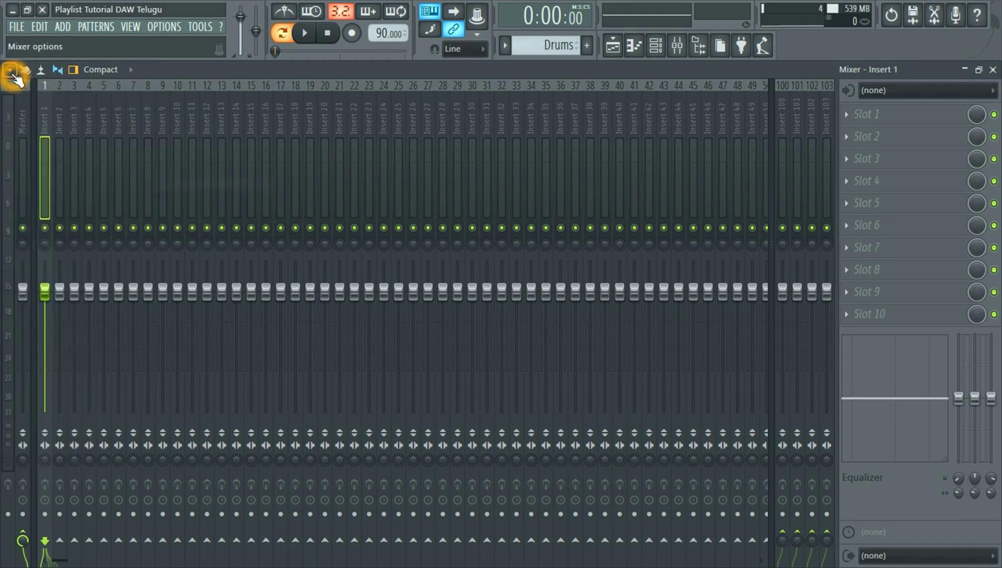
{"action": "left_click", "coordinate": [11, 72]}
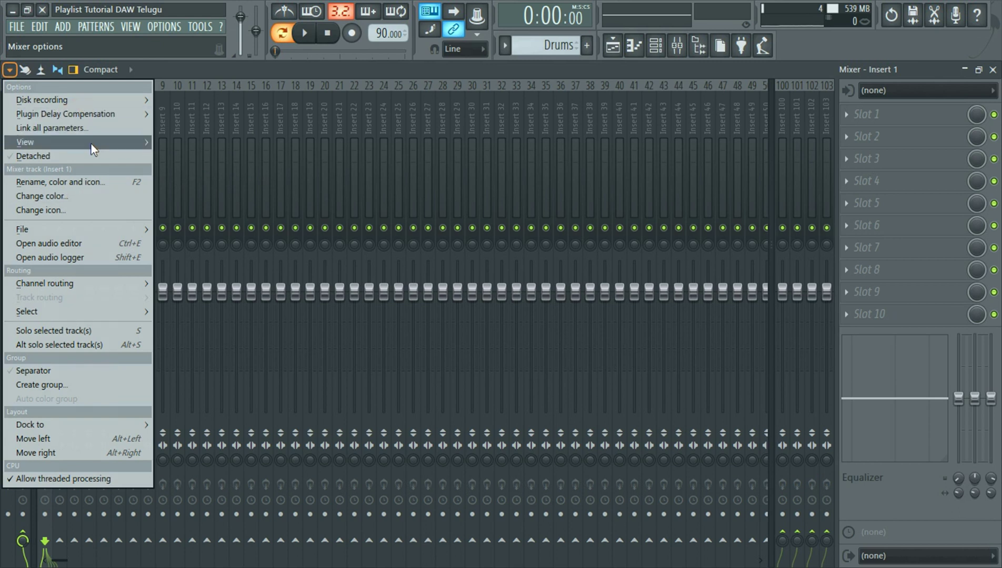
{"action": "mouse_move", "coordinate": [91, 143]}
{"action": "left_click", "coordinate": [192, 184]}
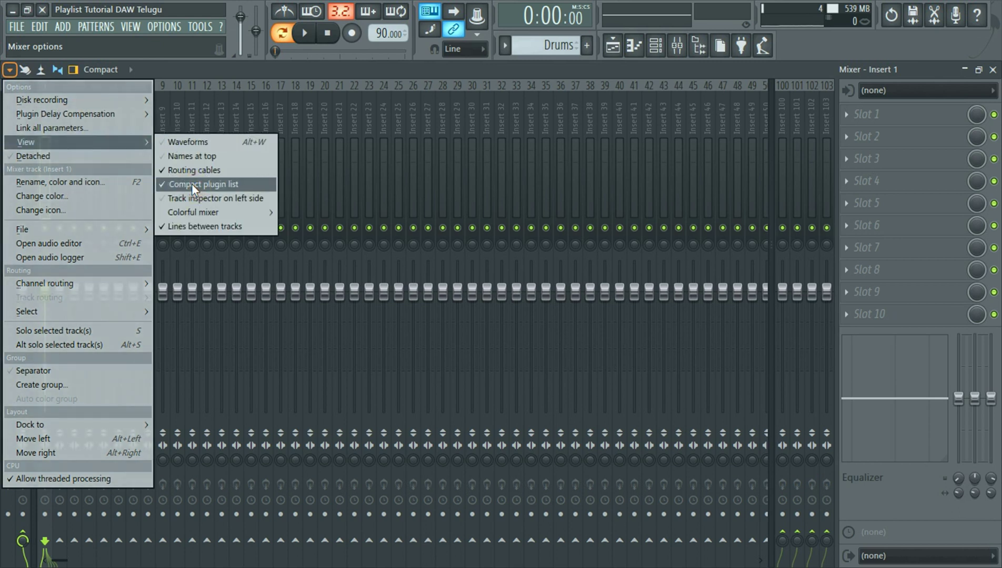
Step: Move the track inspector to the mixer's left side with its view option, then return it to the right side
{"action": "left_click", "coordinate": [10, 69]}
{"action": "mouse_move", "coordinate": [119, 143]}
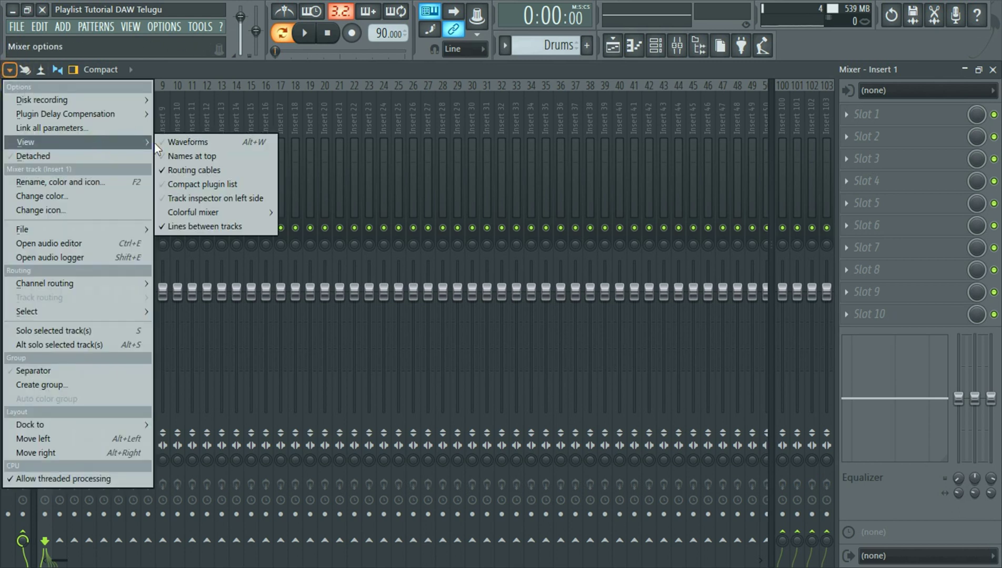
{"action": "left_click", "coordinate": [248, 200]}
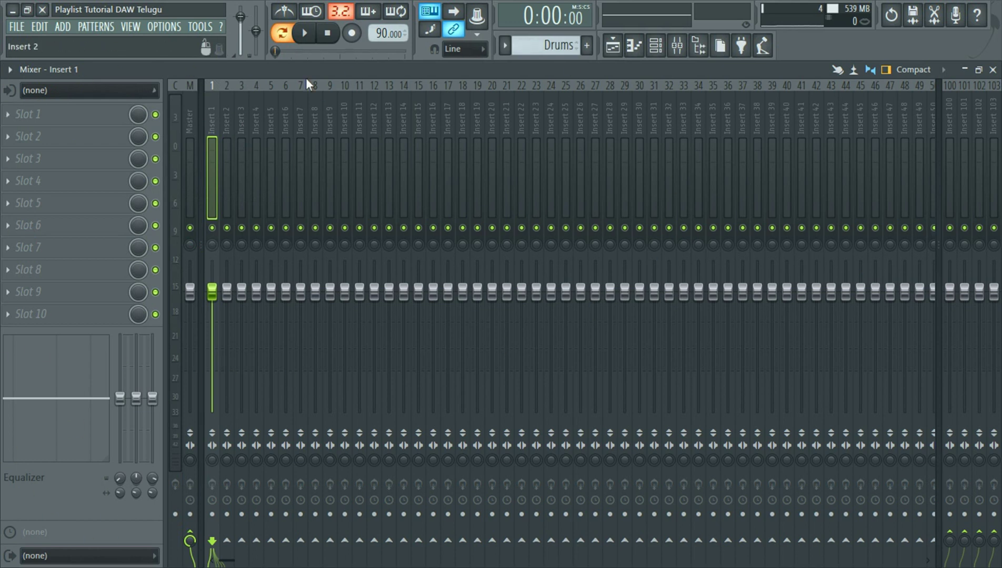
{"action": "left_click", "coordinate": [9, 69]}
{"action": "mouse_move", "coordinate": [124, 140]}
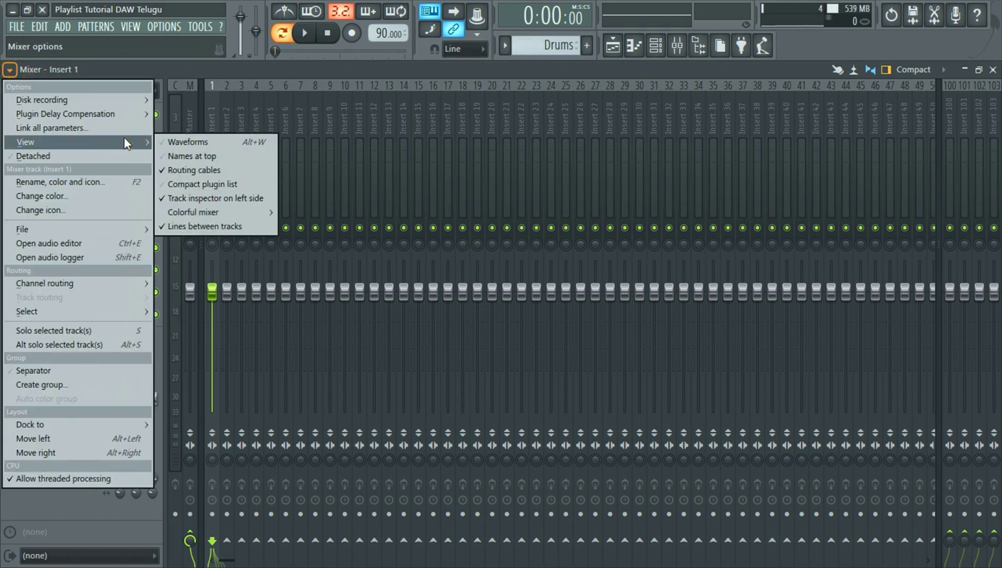
{"action": "left_click", "coordinate": [221, 199]}
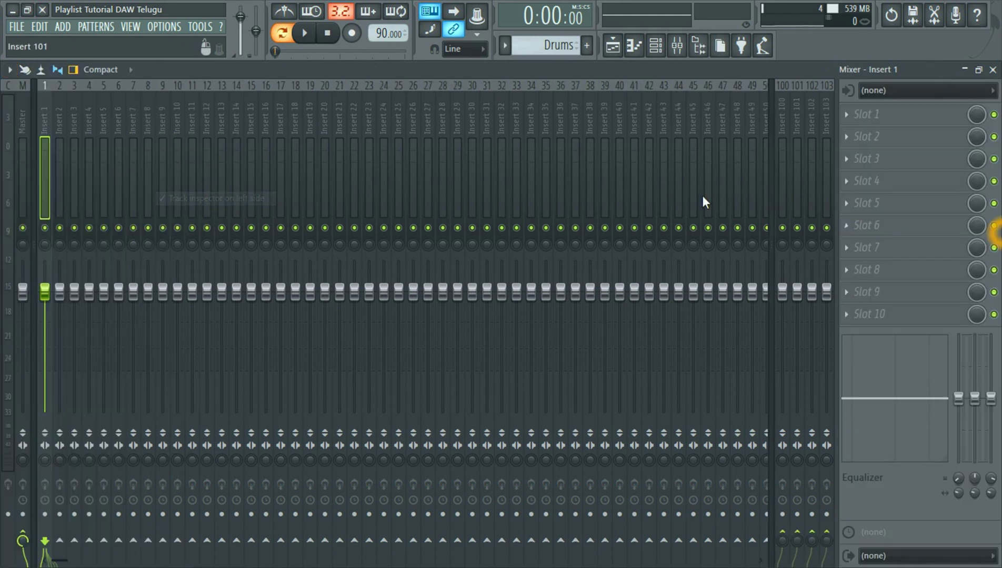
Step: Review the Colorful mixer levels, choose Low, and turn off Lines between tracks
{"action": "left_click", "coordinate": [9, 69]}
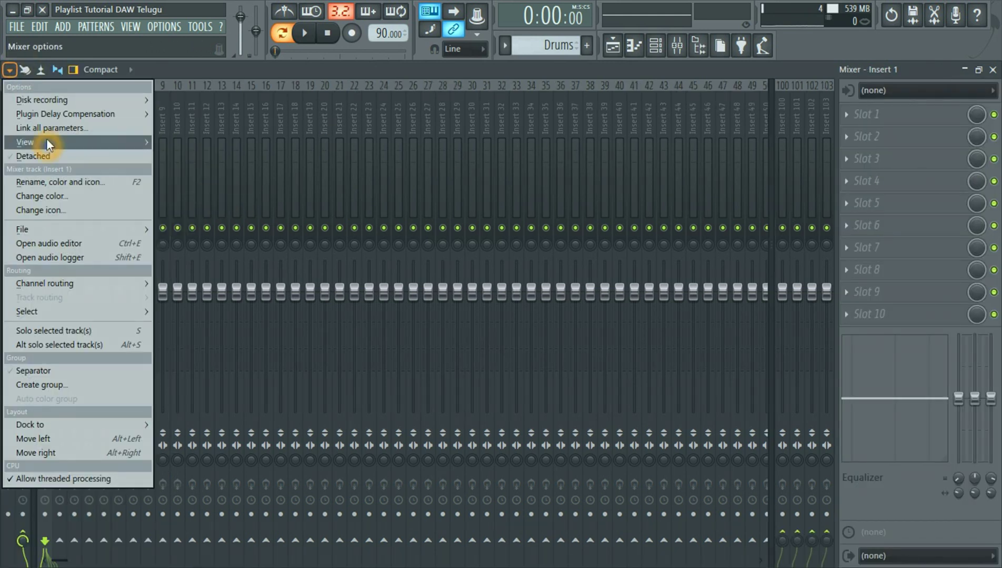
{"action": "mouse_move", "coordinate": [46, 139]}
{"action": "mouse_move", "coordinate": [222, 213]}
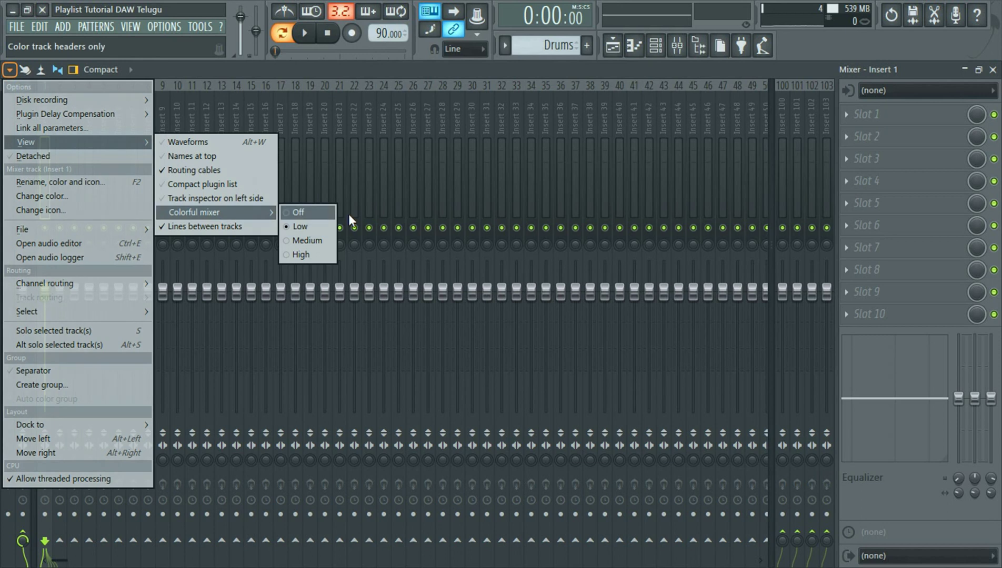
{"action": "left_click", "coordinate": [310, 225]}
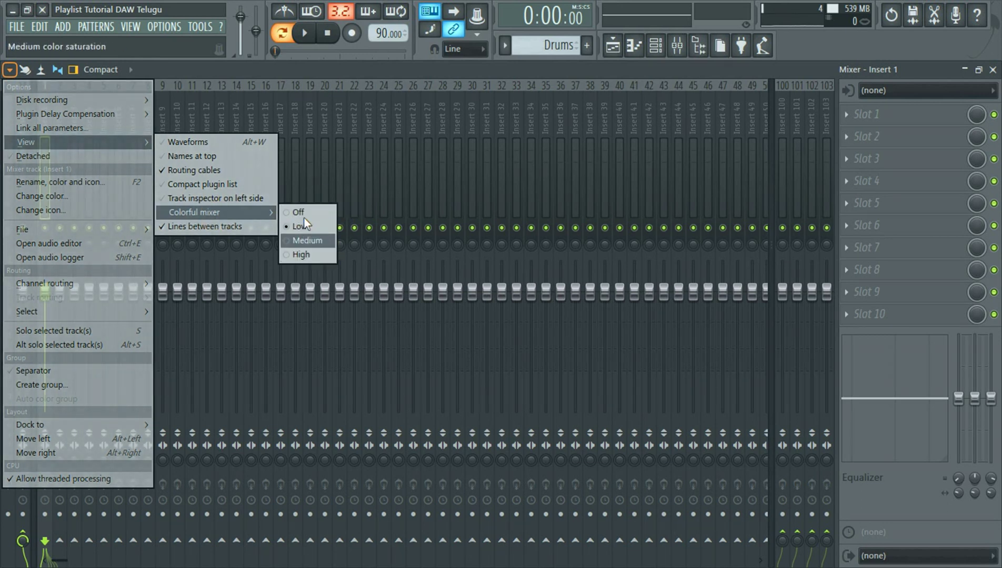
{"action": "left_click", "coordinate": [214, 227]}
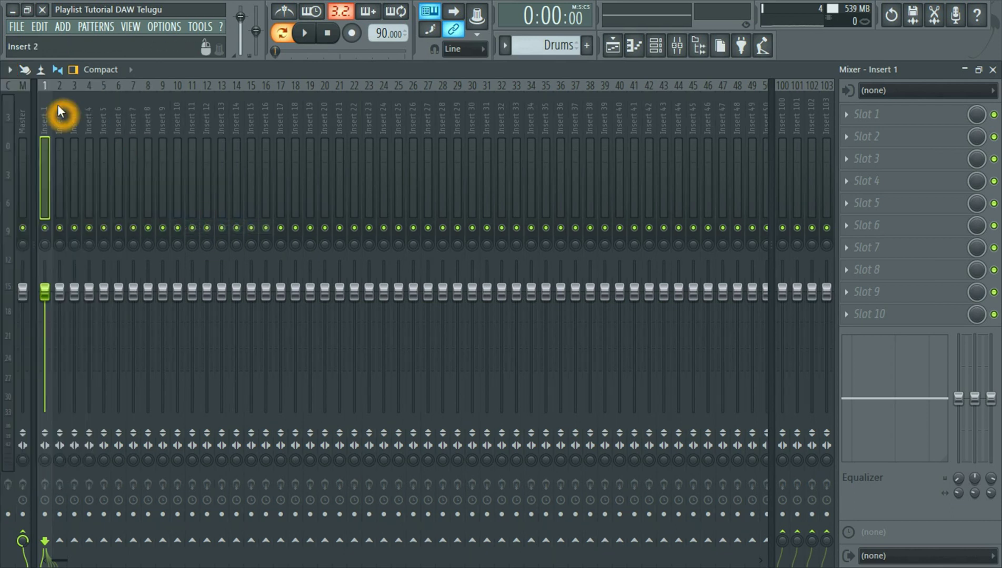
Step: Switch the mixer layout to Wide 3 and turn Lines between tracks back on
{"action": "left_click", "coordinate": [108, 69]}
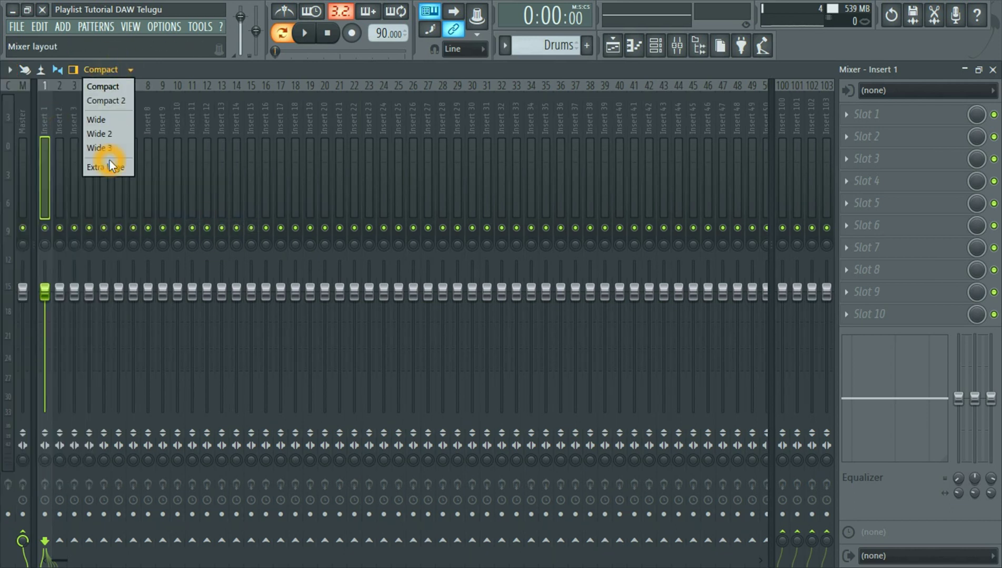
{"action": "left_click", "coordinate": [109, 148]}
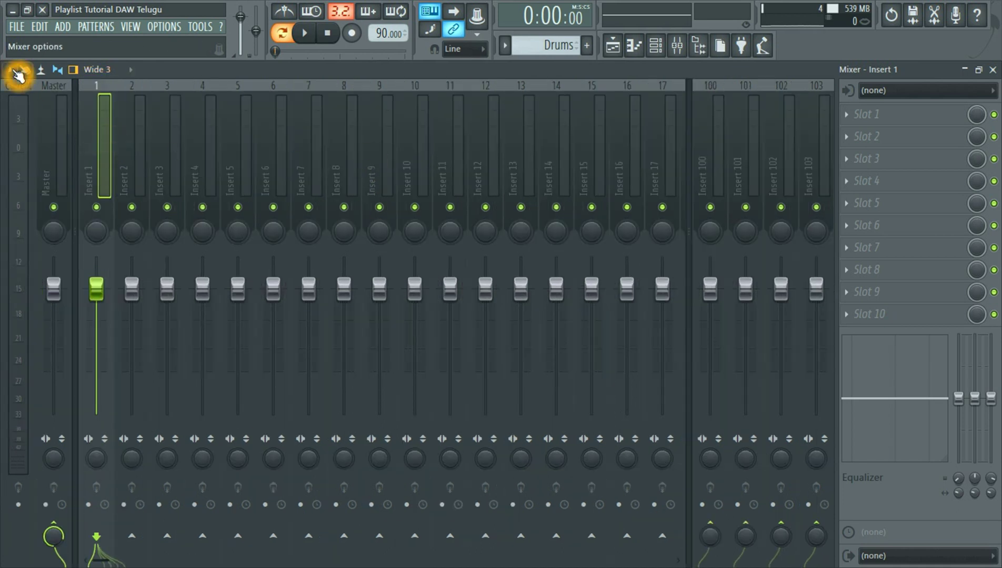
{"action": "left_click", "coordinate": [11, 70]}
{"action": "left_click", "coordinate": [45, 141]}
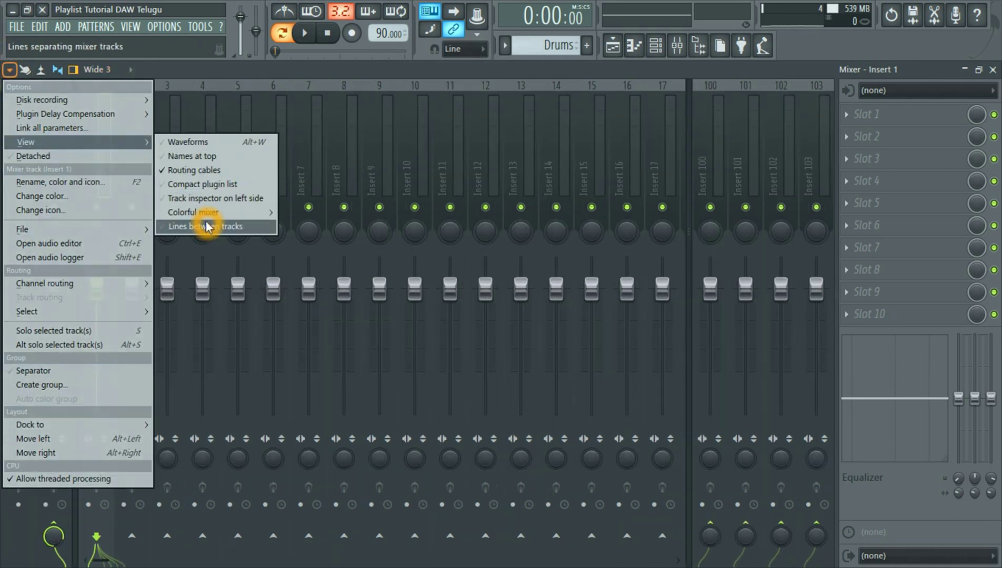
{"action": "left_click", "coordinate": [206, 226]}
Step: Switch the mixer layout back to Compact
{"action": "left_click", "coordinate": [395, 246]}
{"action": "left_click", "coordinate": [101, 69]}
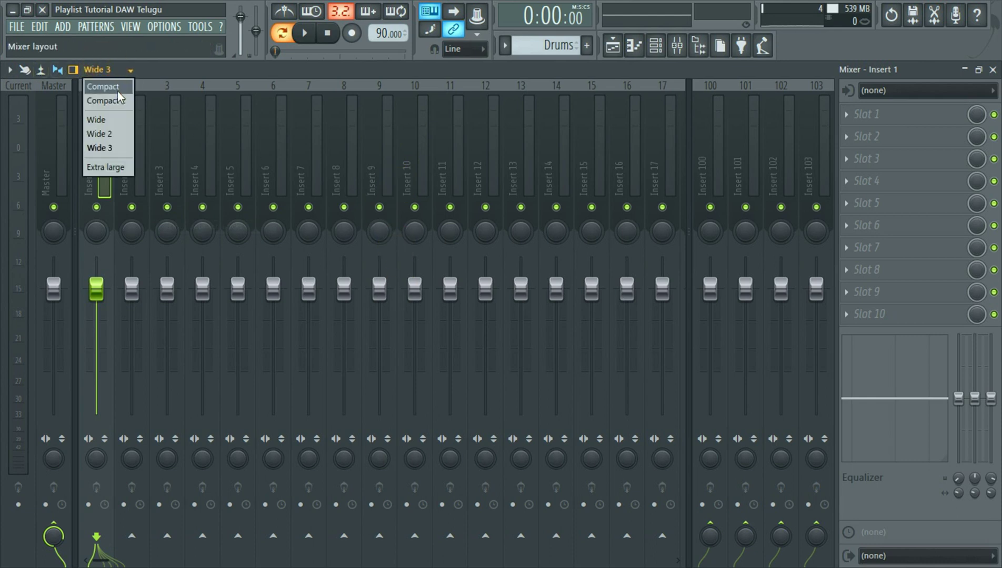
{"action": "left_click", "coordinate": [113, 88]}
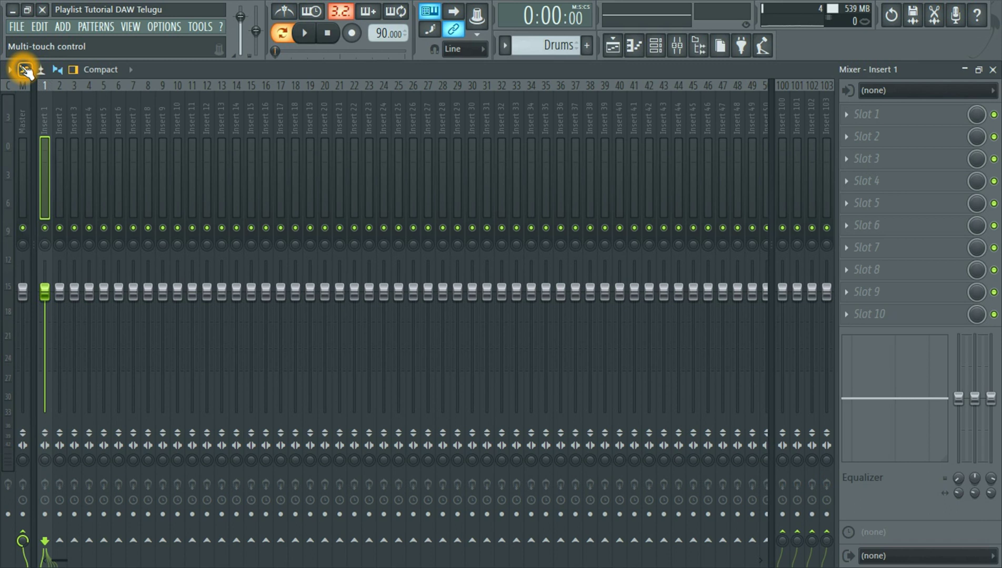
Step: Turn on Multi-touch control, try selecting a few insert tracks ending on Insert 3, and turn Multi-touch control off
{"action": "left_click", "coordinate": [25, 69]}
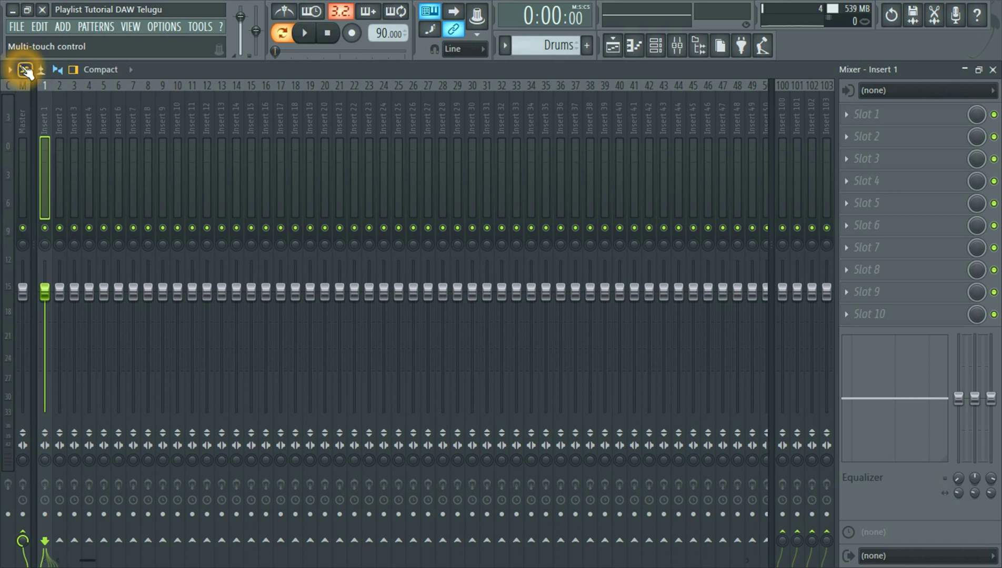
{"action": "left_click", "coordinate": [122, 117]}
{"action": "left_click", "coordinate": [143, 128]}
{"action": "left_click", "coordinate": [77, 134]}
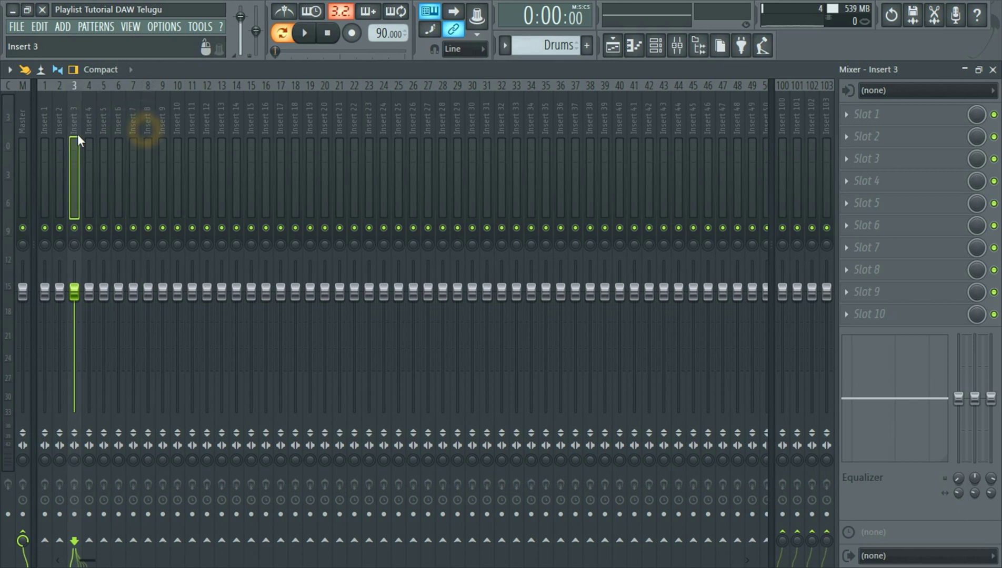
{"action": "left_click", "coordinate": [9, 70]}
{"action": "left_click", "coordinate": [211, 67]}
Step: Play the Drums pattern with the mixer's Waveforms view on, then turn the view off and stop playback
{"action": "left_click", "coordinate": [42, 70]}
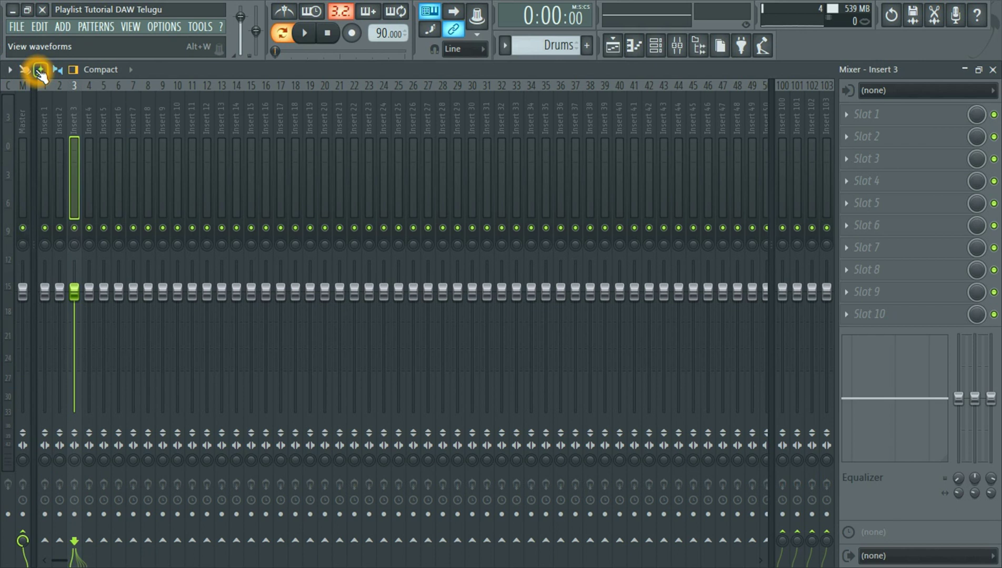
{"action": "left_click", "coordinate": [9, 70]}
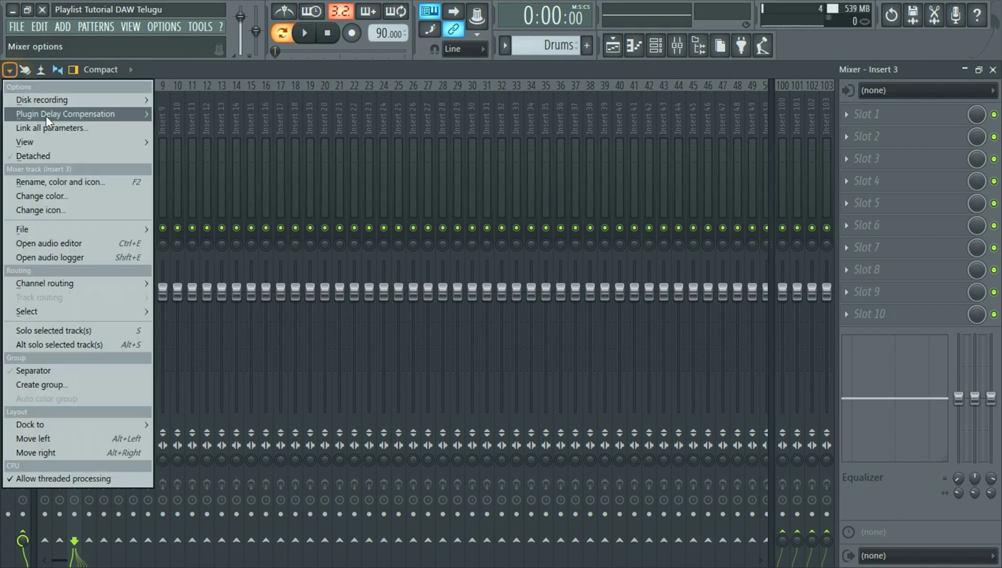
{"action": "left_click", "coordinate": [236, 68]}
{"action": "left_click", "coordinate": [41, 70]}
{"action": "left_click", "coordinate": [305, 34]}
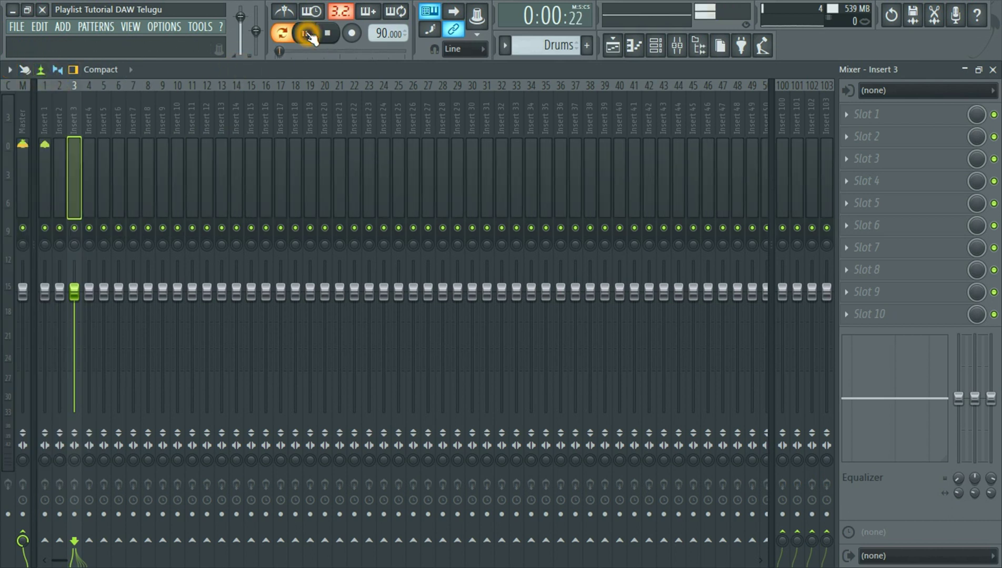
{"action": "left_click", "coordinate": [41, 70]}
{"action": "left_click", "coordinate": [327, 33]}
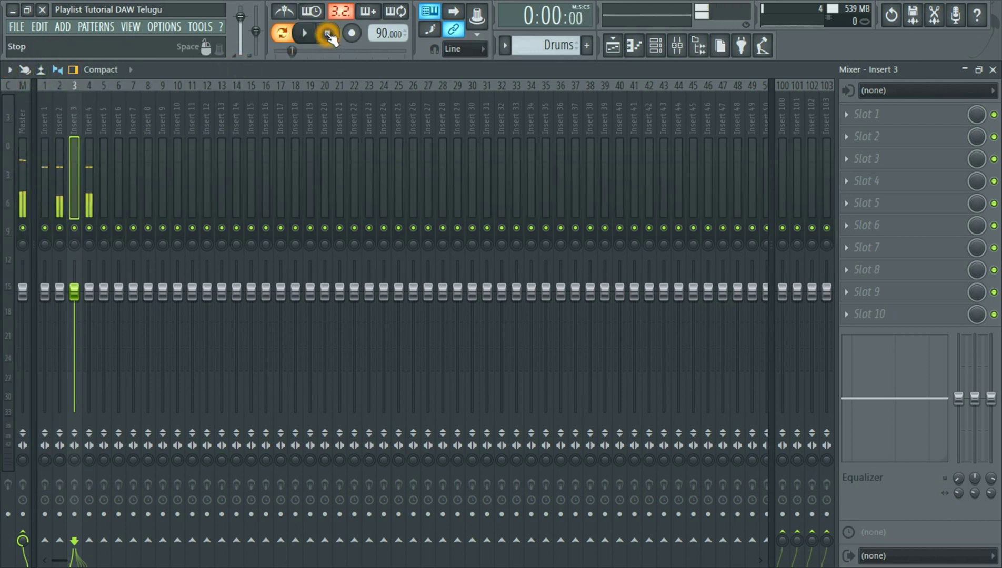
Step: Toggle the extra volume and stereo properties off and on repeatedly to compare the controls on the mixer tracks
{"action": "left_click", "coordinate": [58, 70]}
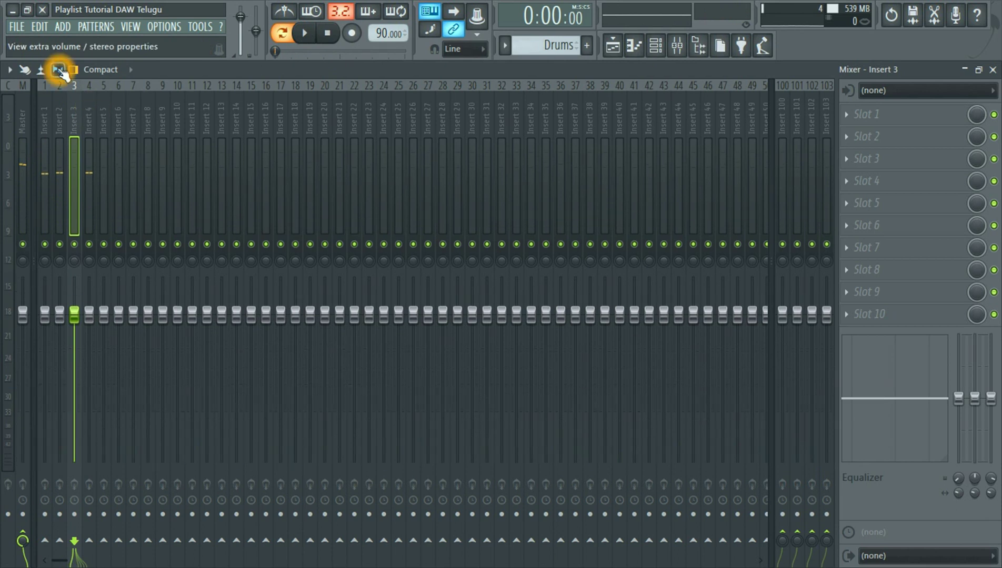
{"action": "left_click", "coordinate": [58, 71]}
{"action": "left_click", "coordinate": [57, 70]}
{"action": "left_click", "coordinate": [58, 70]}
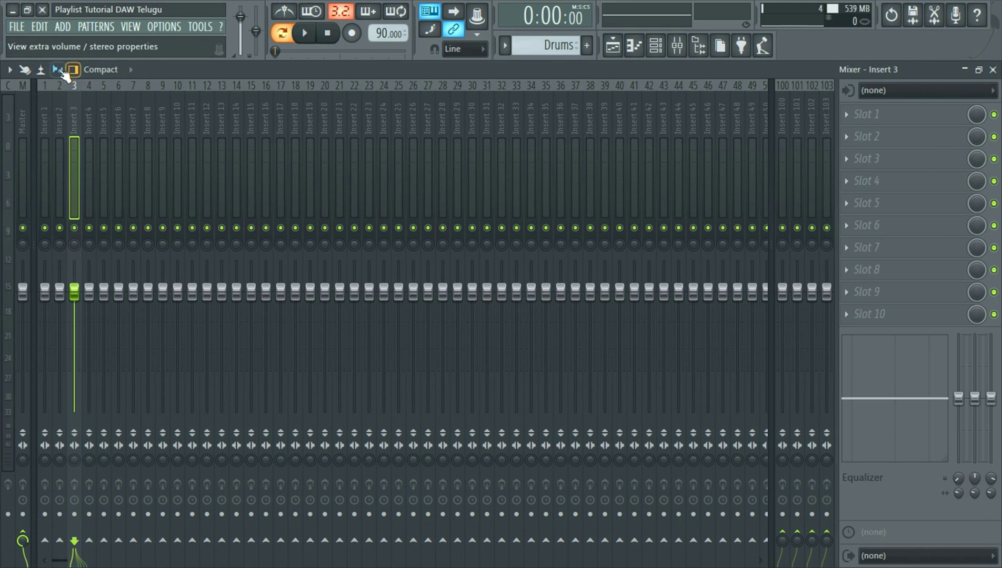
{"action": "left_click", "coordinate": [57, 70]}
{"action": "left_click", "coordinate": [57, 69]}
{"action": "left_click", "coordinate": [58, 70]}
{"action": "left_click", "coordinate": [58, 70]}
{"action": "left_click", "coordinate": [57, 70]}
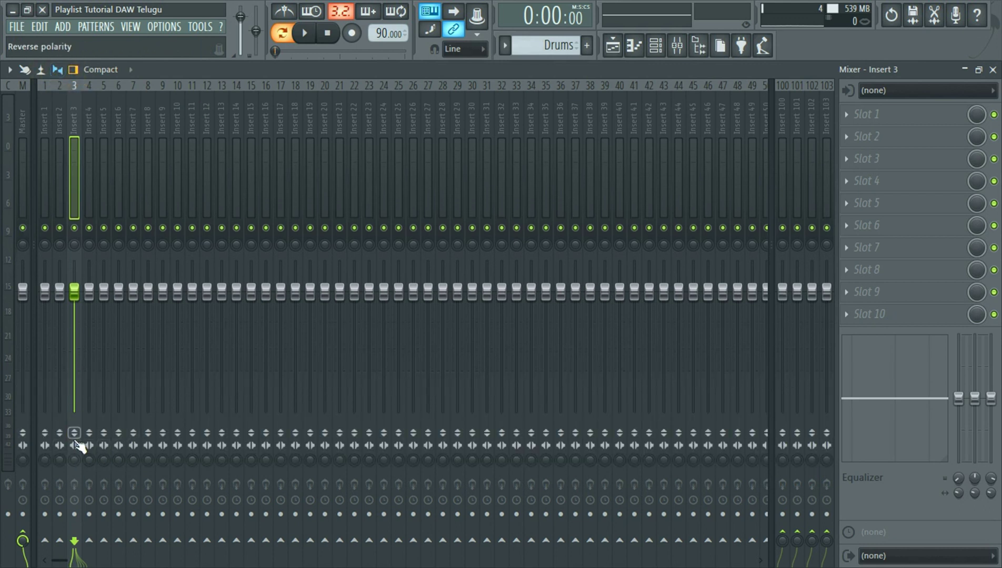
{"action": "left_click", "coordinate": [57, 70]}
{"action": "left_click", "coordinate": [58, 70]}
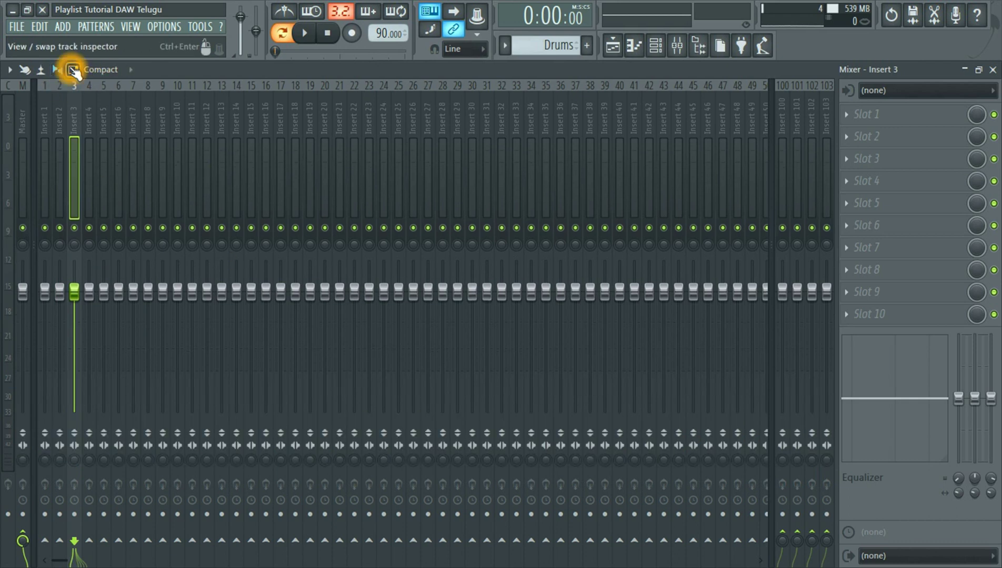
Step: Hide and show the mixer's track inspector repeatedly to compare the view with and without the effect slots
{"action": "left_click", "coordinate": [96, 73]}
{"action": "left_click", "coordinate": [74, 71]}
{"action": "left_click", "coordinate": [75, 71]}
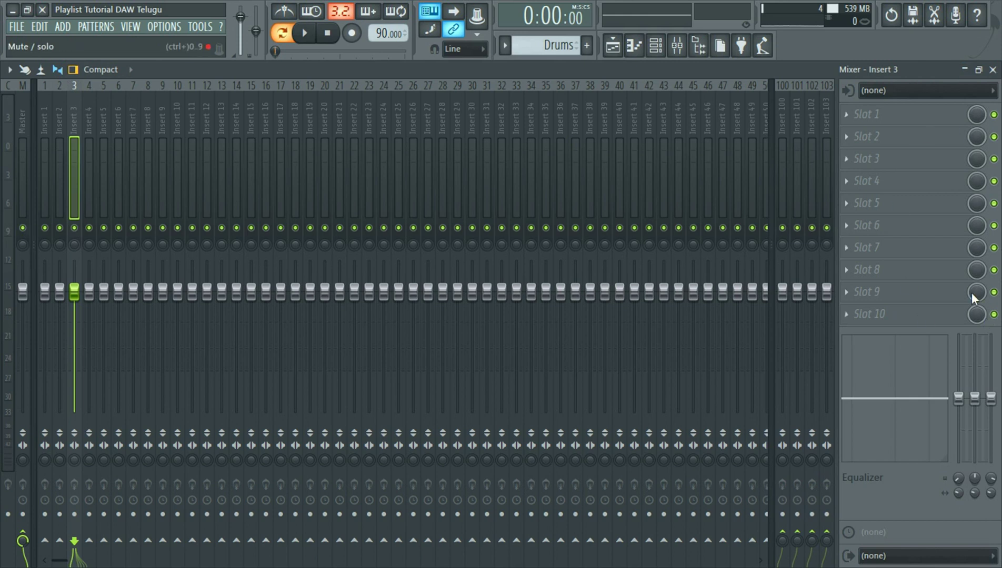
{"action": "left_click", "coordinate": [886, 114]}
{"action": "left_click", "coordinate": [73, 70]}
{"action": "left_click", "coordinate": [75, 71]}
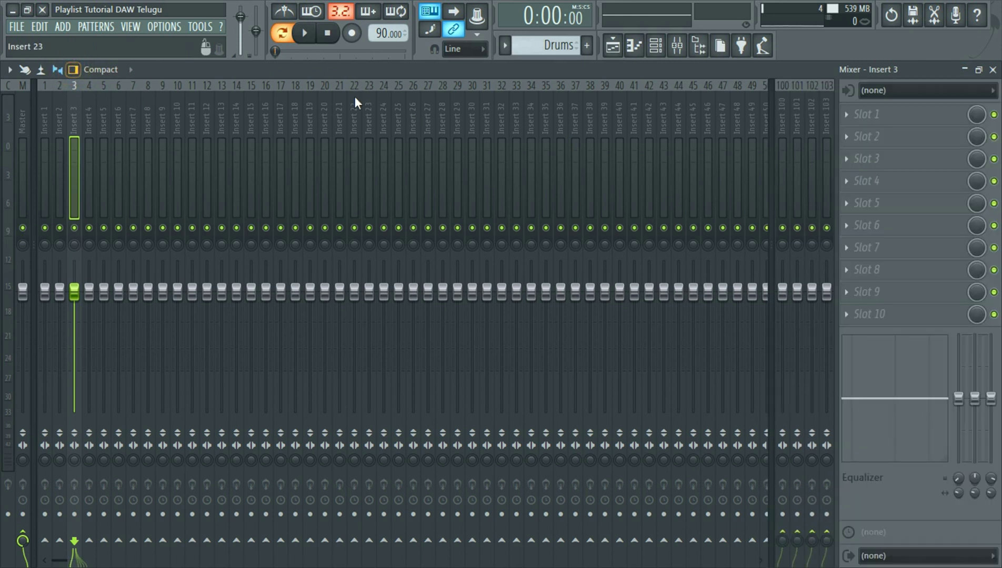
Step: Try the mixer layouts Compact 2, Wide, Wide 3 and Extra large, ending on Compact again
{"action": "left_click", "coordinate": [101, 70]}
{"action": "left_click", "coordinate": [195, 68]}
{"action": "left_click", "coordinate": [105, 69]}
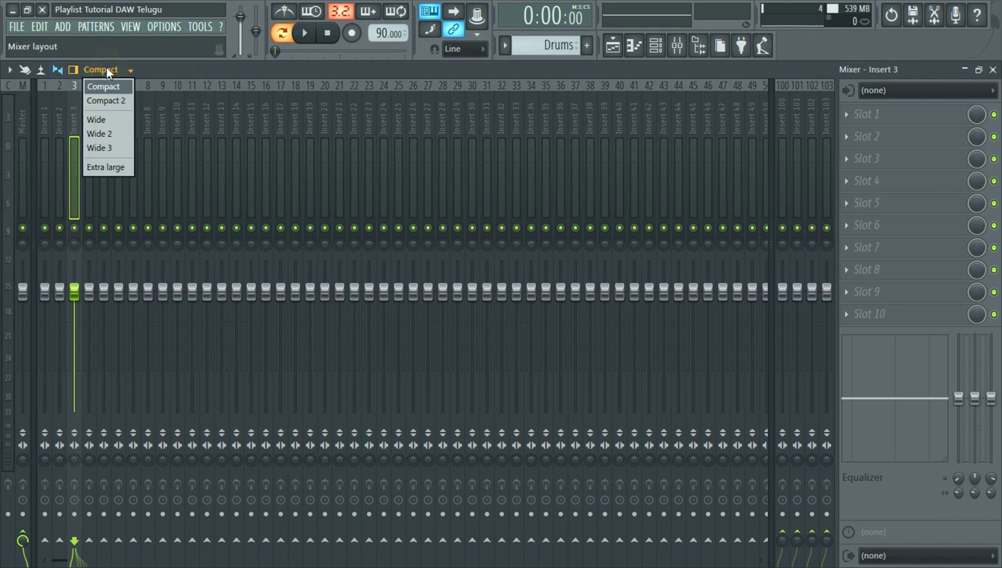
{"action": "left_click", "coordinate": [116, 100]}
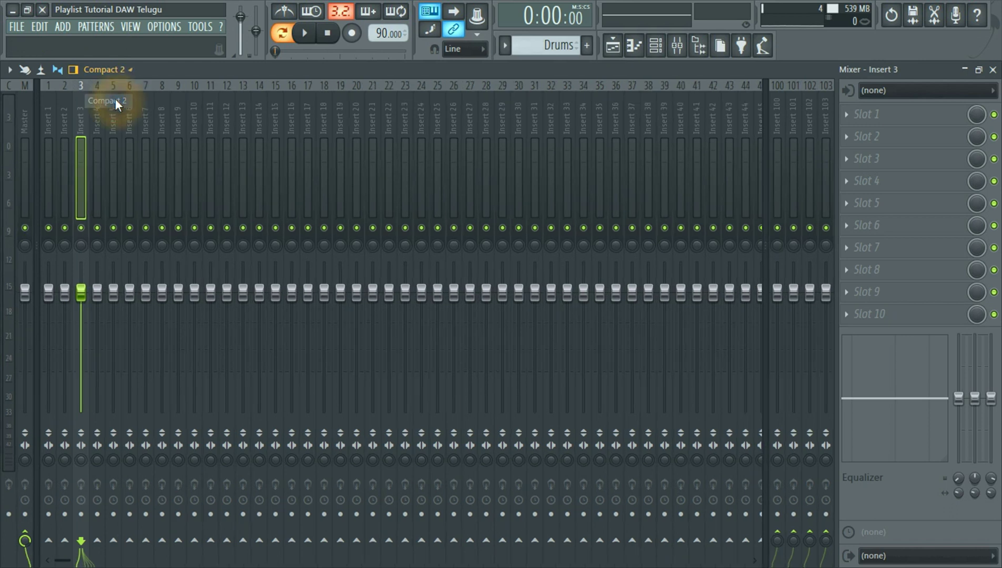
{"action": "left_click", "coordinate": [121, 74]}
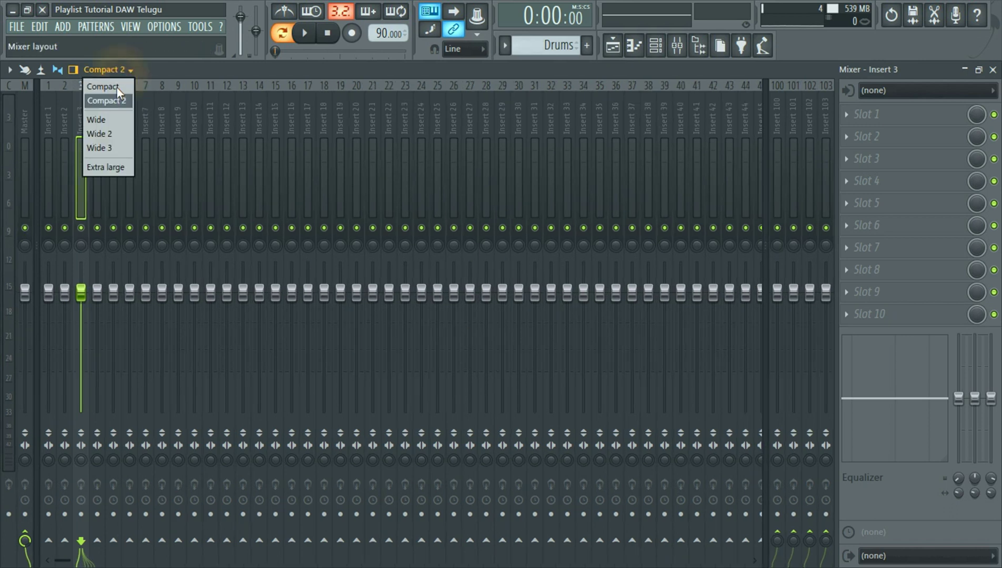
{"action": "left_click", "coordinate": [114, 119]}
{"action": "left_click", "coordinate": [105, 69]}
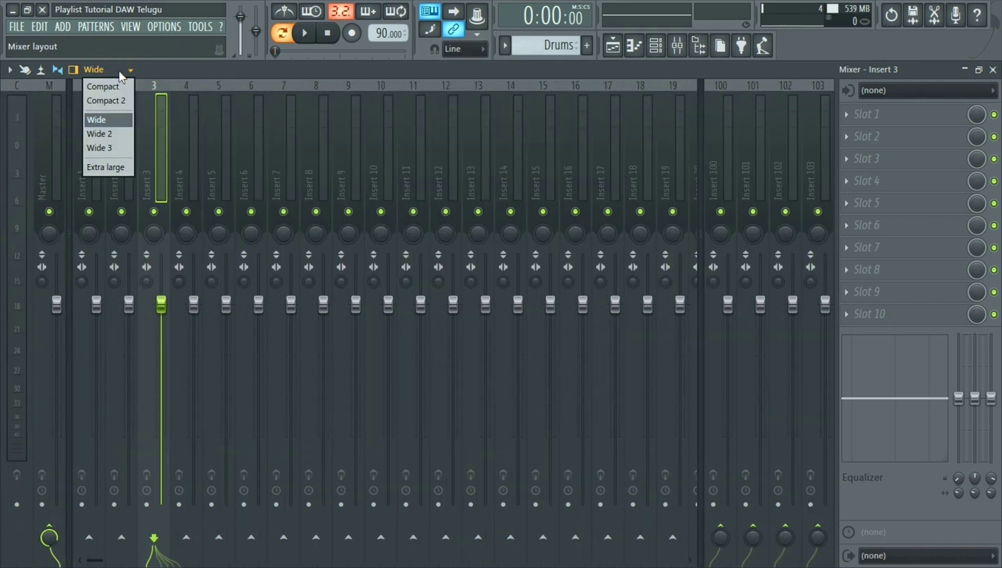
{"action": "left_click", "coordinate": [112, 150]}
{"action": "left_click", "coordinate": [106, 70]}
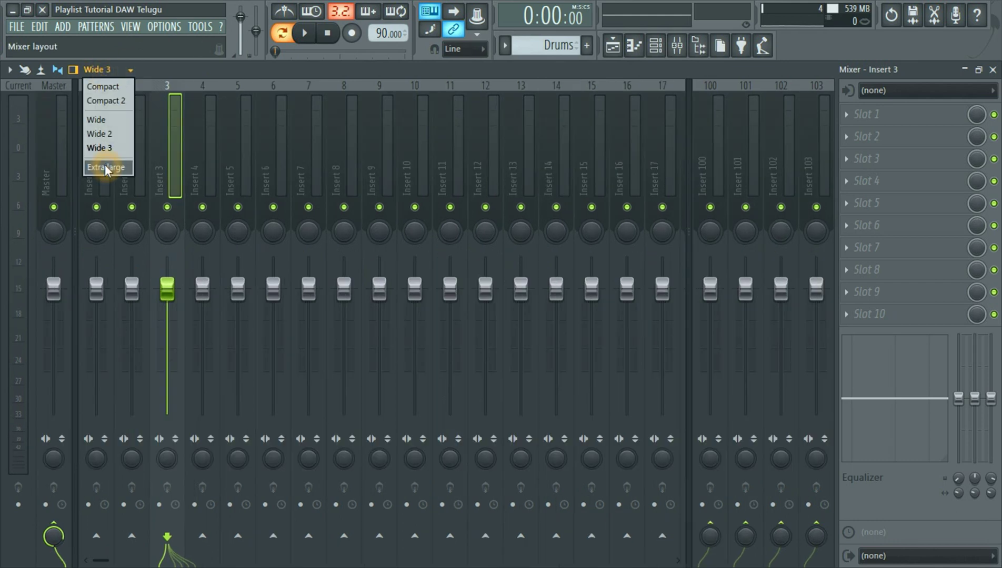
{"action": "left_click", "coordinate": [106, 163]}
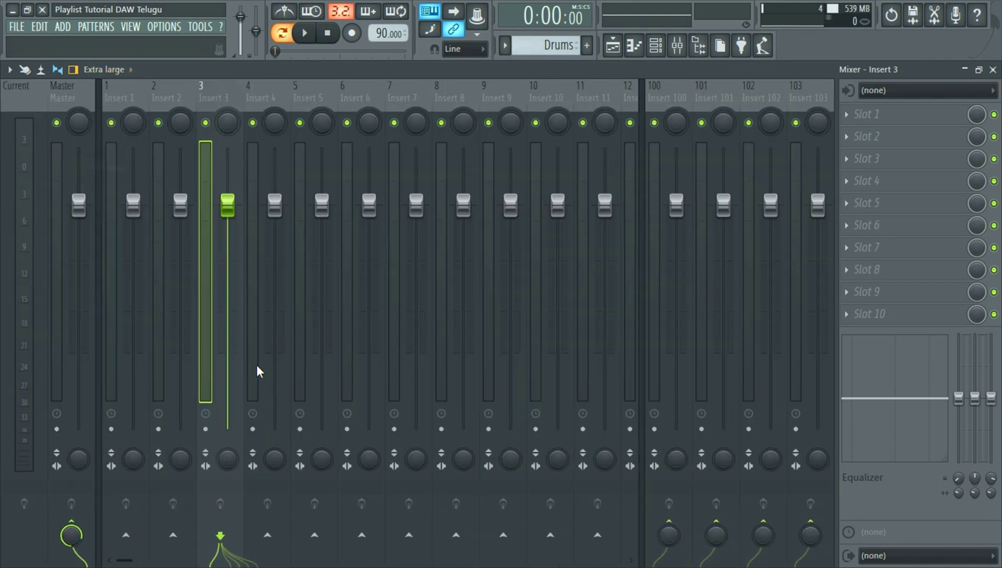
{"action": "left_click", "coordinate": [103, 70]}
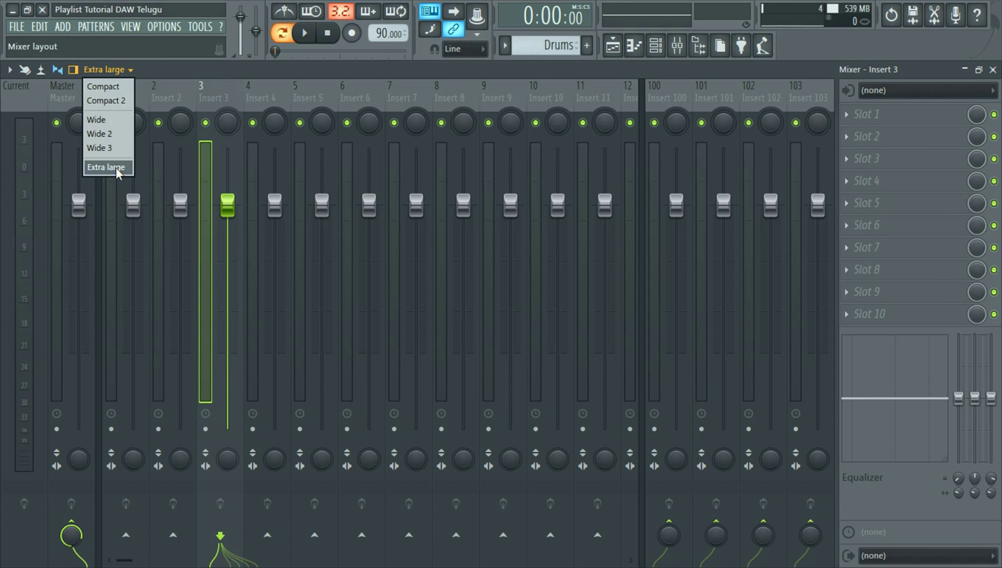
{"action": "left_click", "coordinate": [108, 84]}
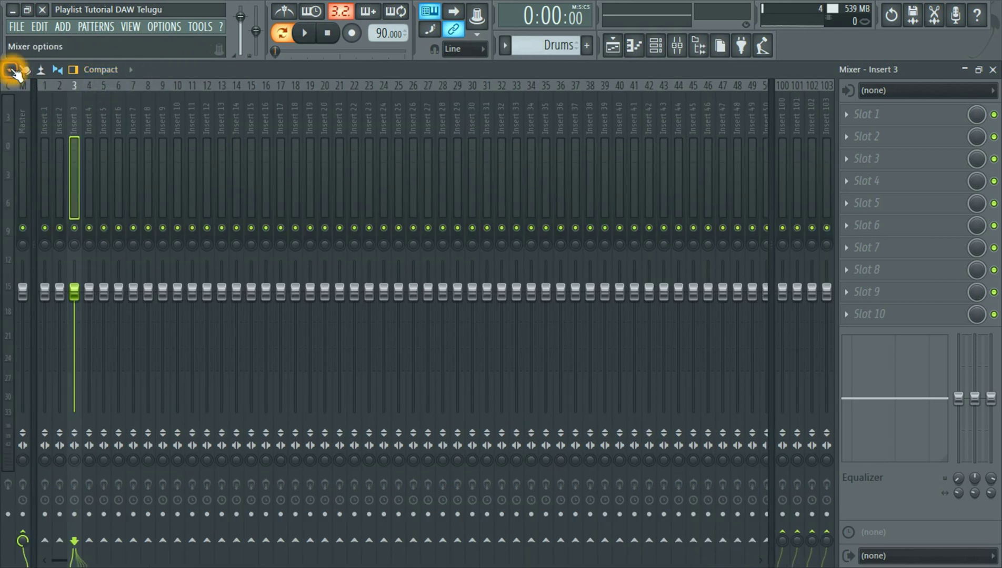
Step: Examine the mixer options, including Detached and the rename, color and icon commands for Insert 3
{"action": "left_click", "coordinate": [11, 71]}
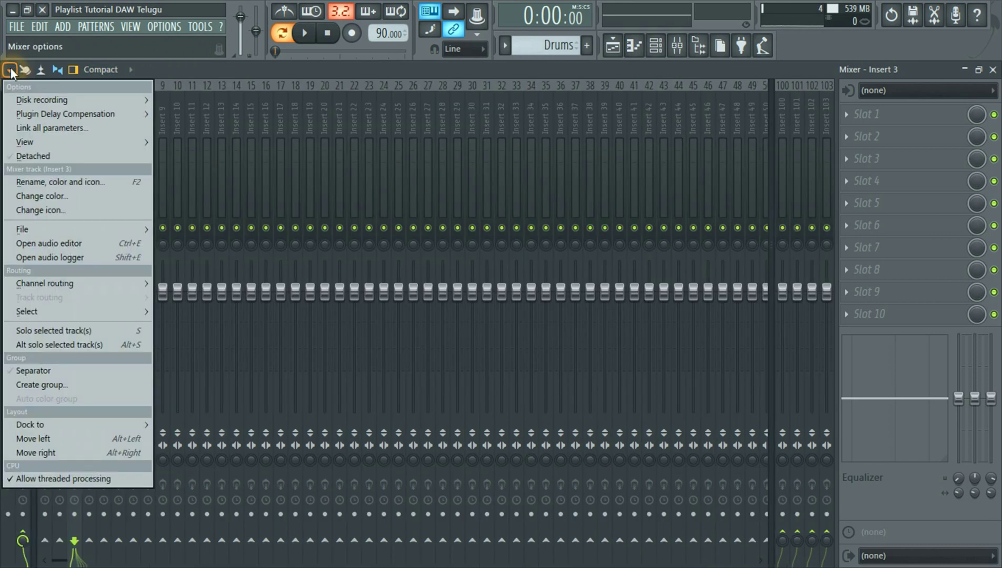
{"action": "left_click", "coordinate": [58, 156]}
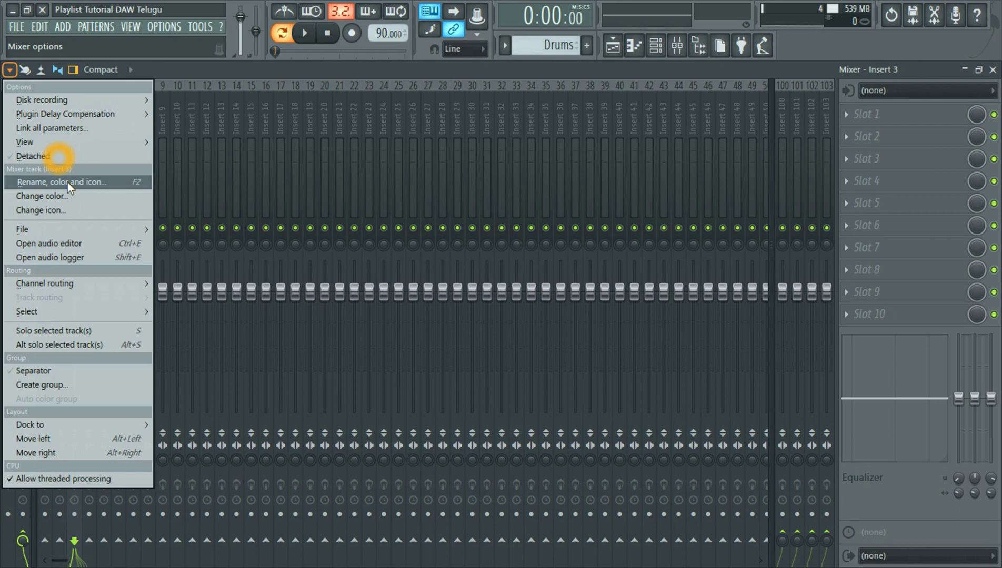
{"action": "left_click", "coordinate": [67, 183]}
{"action": "left_click", "coordinate": [38, 183]}
{"action": "right_click", "coordinate": [76, 109]}
Step: View the mixer presets available for opening a mixer track state on Insert 3, without loading one
{"action": "left_click", "coordinate": [6, 69]}
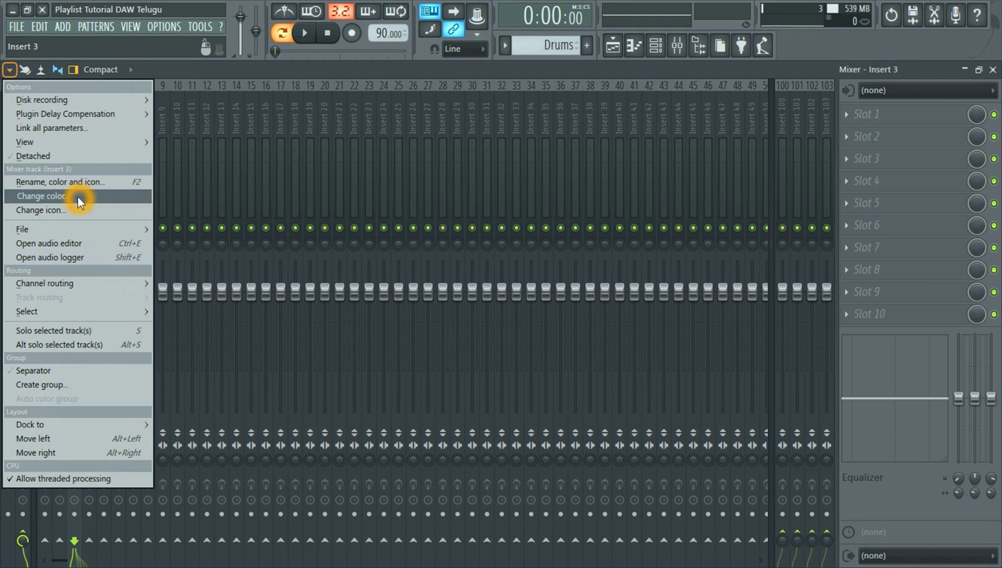
{"action": "mouse_move", "coordinate": [108, 229]}
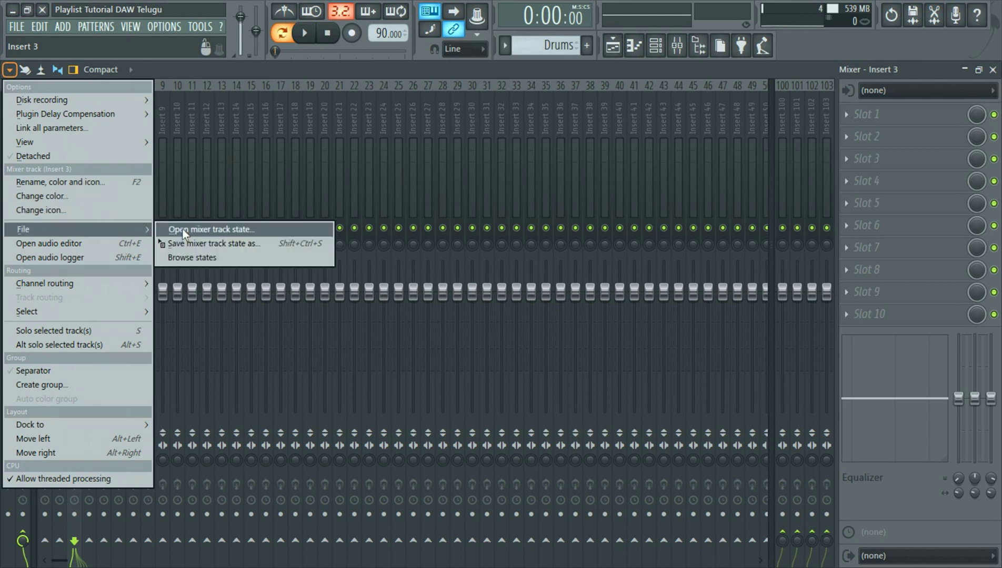
{"action": "left_click", "coordinate": [224, 233]}
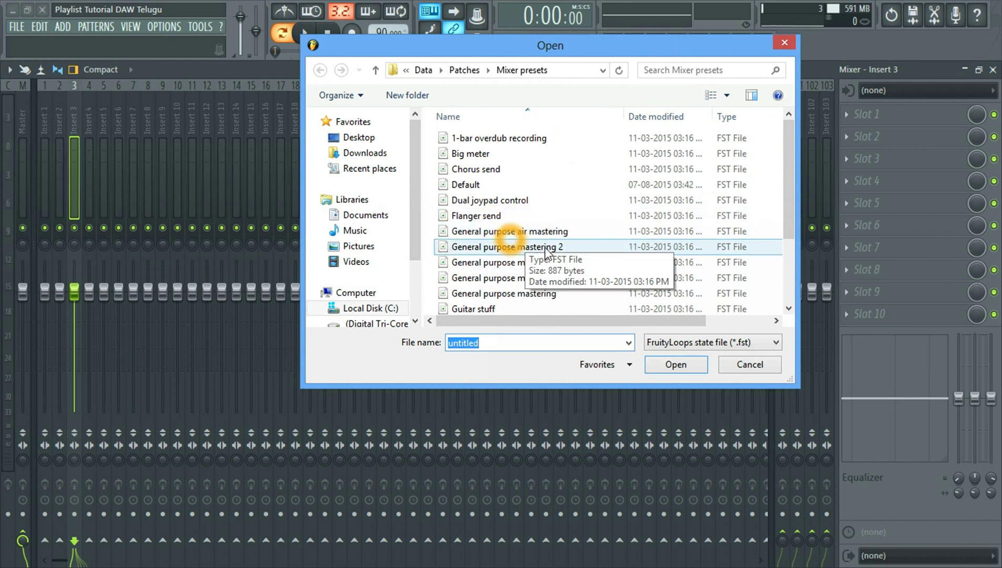
{"action": "left_click", "coordinate": [734, 368]}
Step: Open the audio editor on Insert 3, close its window, and clear Edison from effect slot 1
{"action": "left_click", "coordinate": [9, 69]}
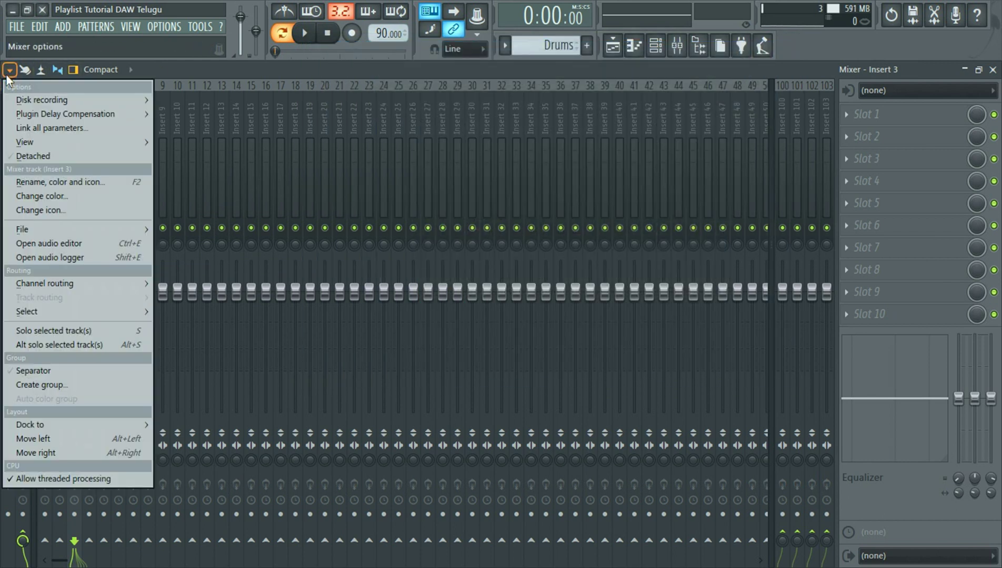
{"action": "left_click", "coordinate": [70, 245]}
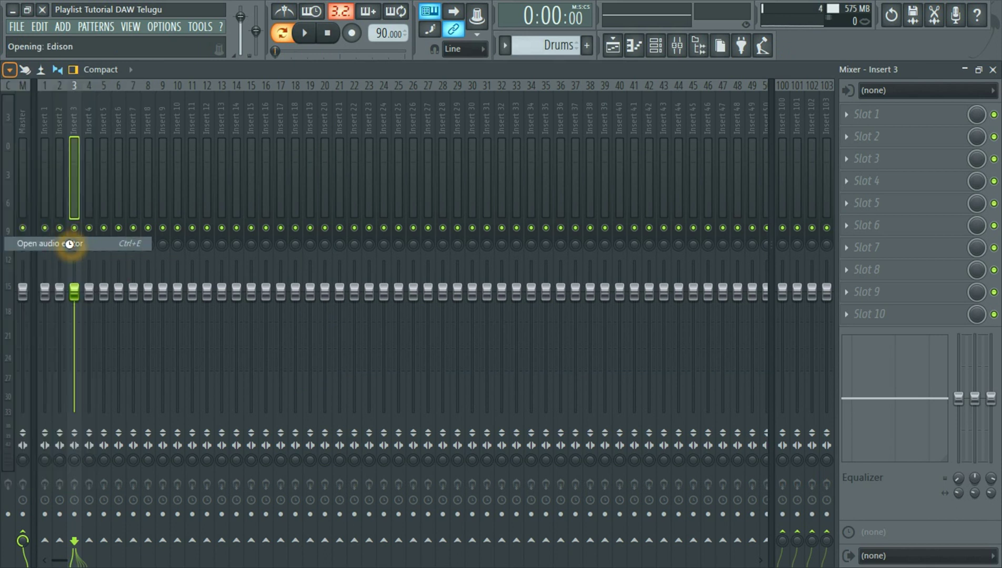
{"action": "left_click", "coordinate": [551, 139]}
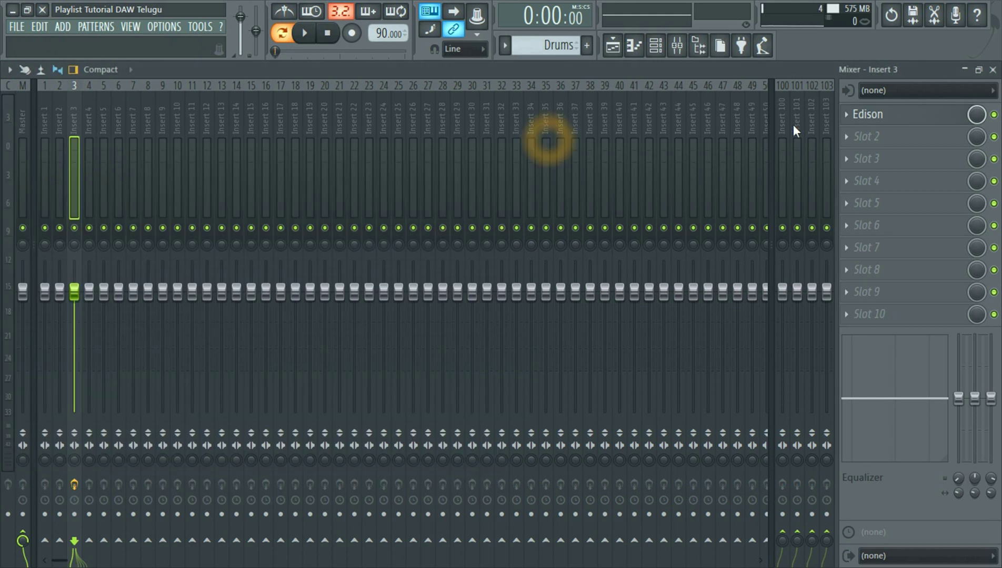
{"action": "left_click", "coordinate": [847, 115]}
{"action": "mouse_move", "coordinate": [856, 132]}
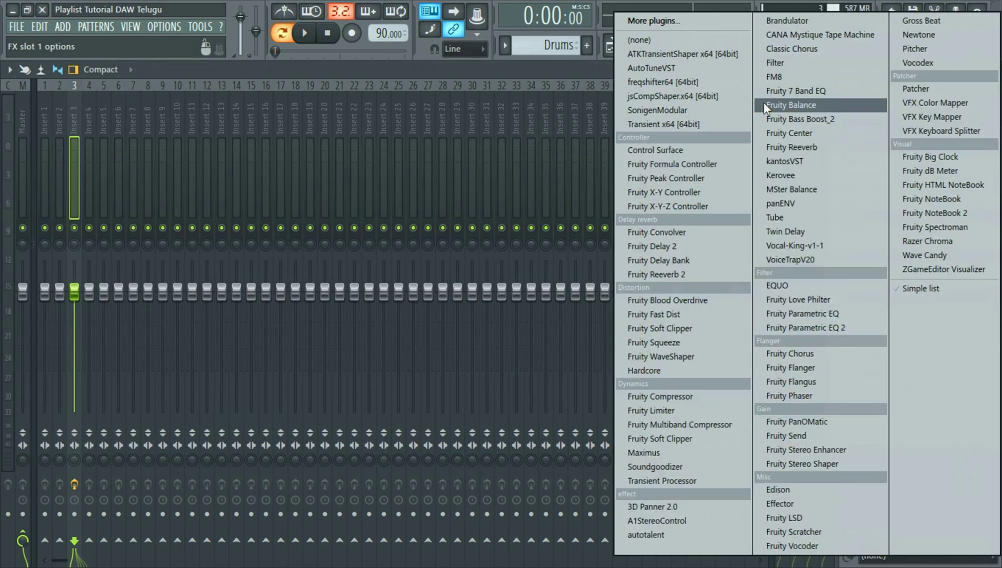
{"action": "left_click", "coordinate": [654, 36]}
Step: Open the audio logger on Insert 3, stop it and start a new Edison sample, and clear slot 1
{"action": "left_click", "coordinate": [9, 70]}
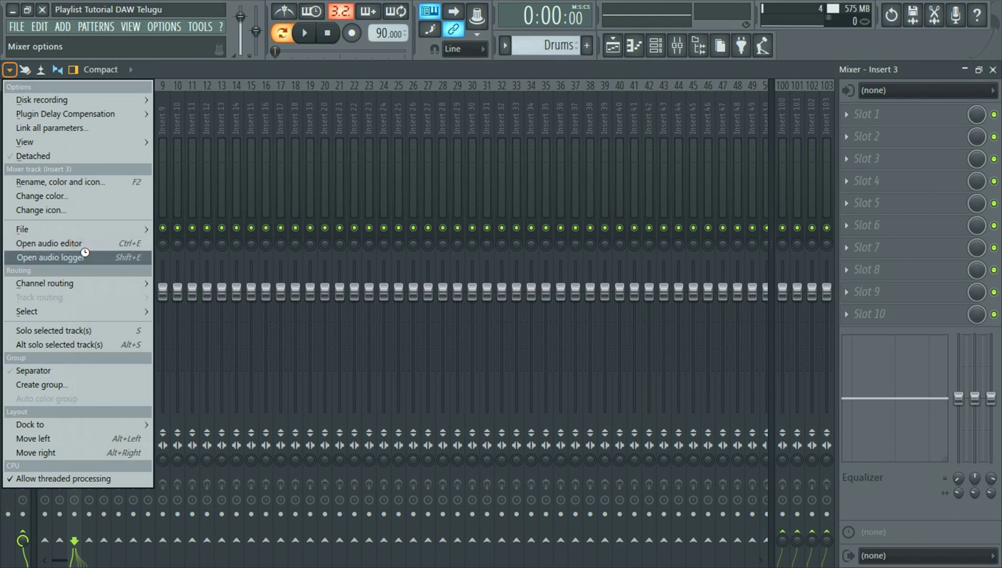
{"action": "left_click", "coordinate": [113, 258]}
{"action": "left_click", "coordinate": [109, 165]}
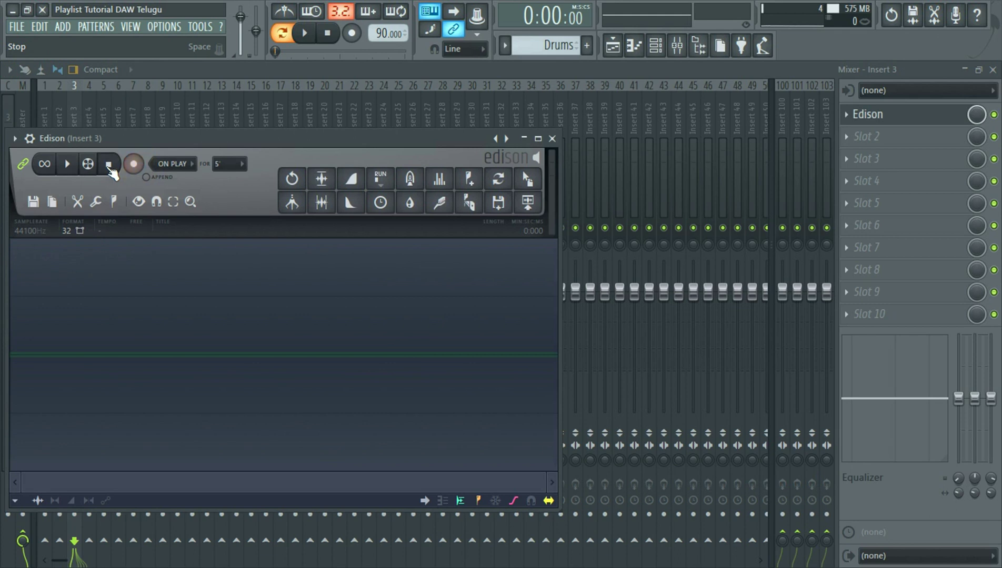
{"action": "left_click", "coordinate": [33, 201]}
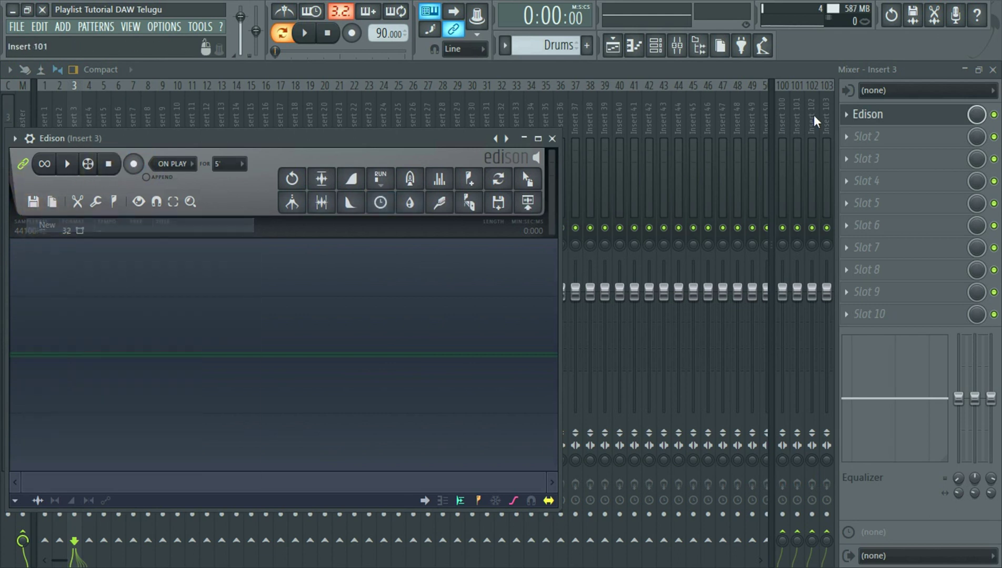
{"action": "left_click", "coordinate": [844, 120]}
{"action": "mouse_move", "coordinate": [848, 134]}
{"action": "left_click", "coordinate": [645, 42]}
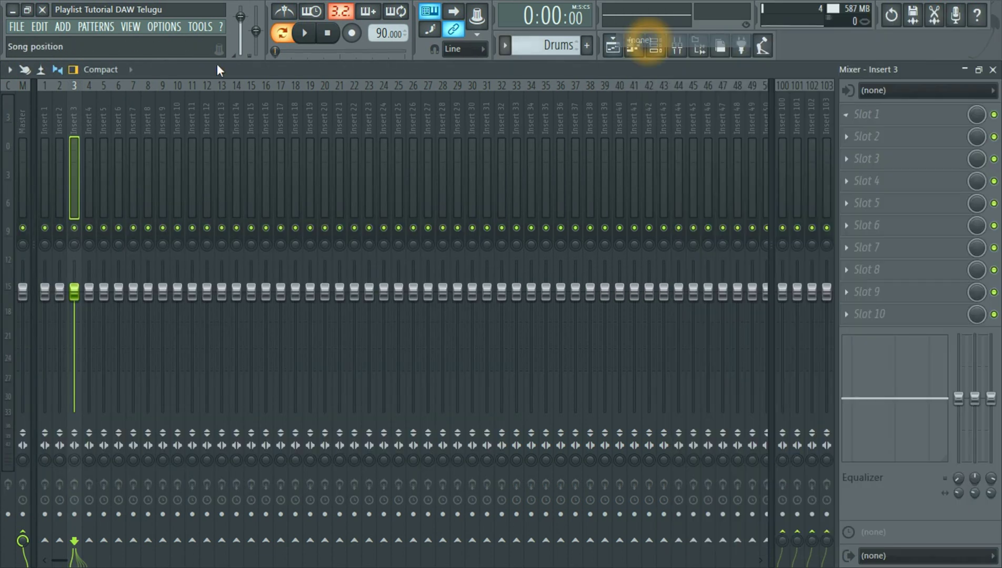
Step: Examine the mixer's Channel routing and Select options for Insert 3
{"action": "left_click", "coordinate": [15, 71]}
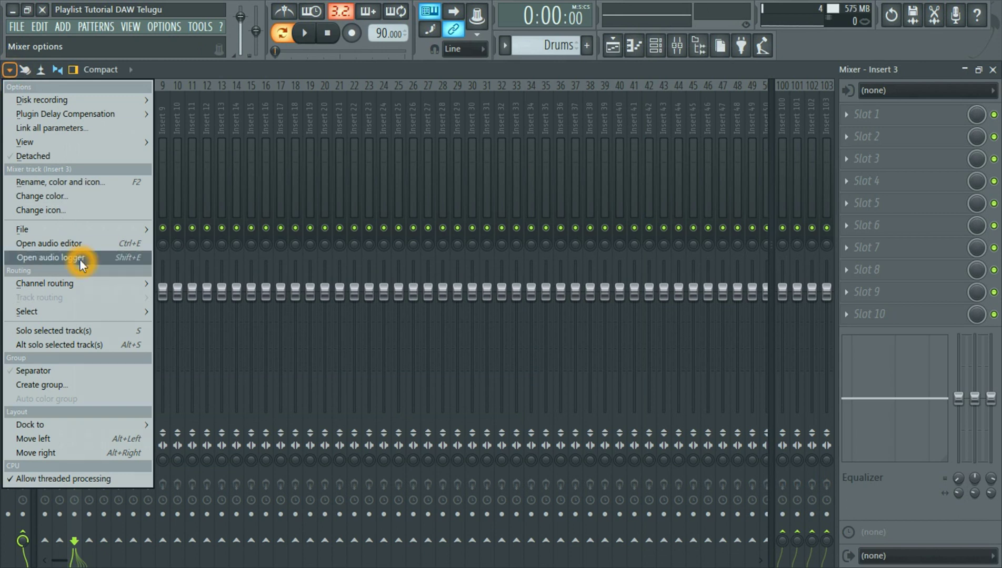
{"action": "left_click", "coordinate": [89, 282]}
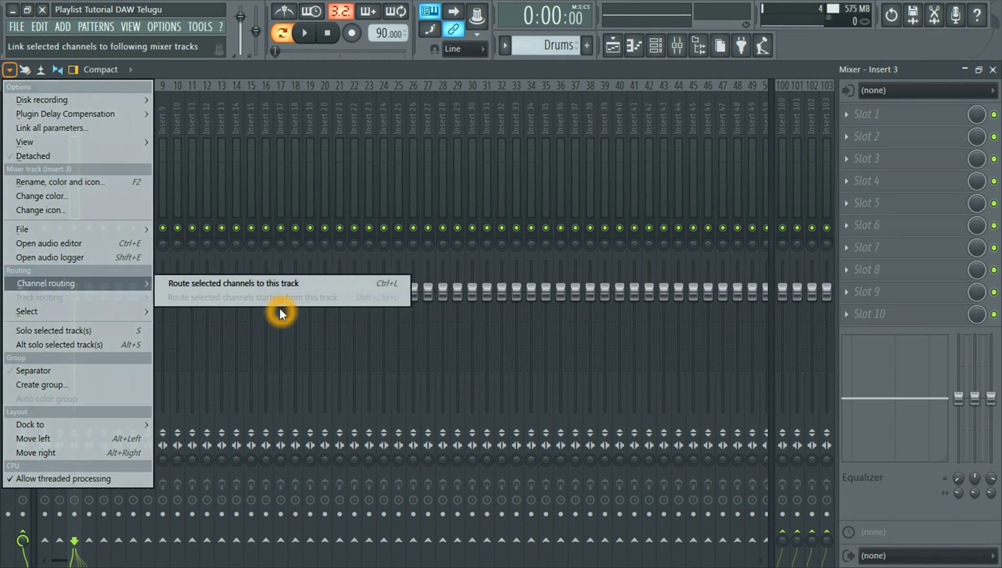
{"action": "left_click", "coordinate": [100, 308]}
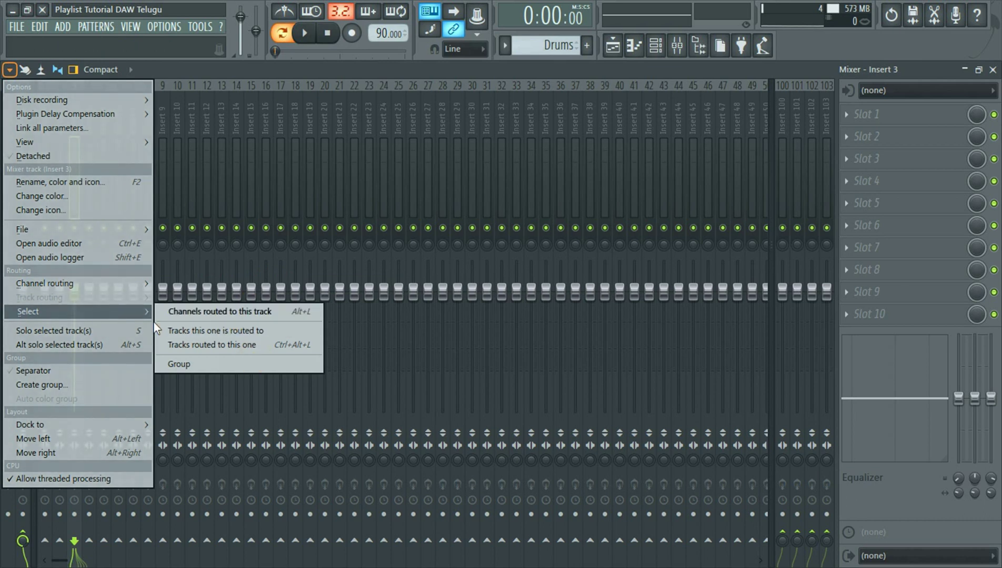
Step: Select Insert 1 while soloing and unsoloing it to demonstrate the solo function
{"action": "left_click", "coordinate": [40, 331]}
{"action": "left_click", "coordinate": [45, 230]}
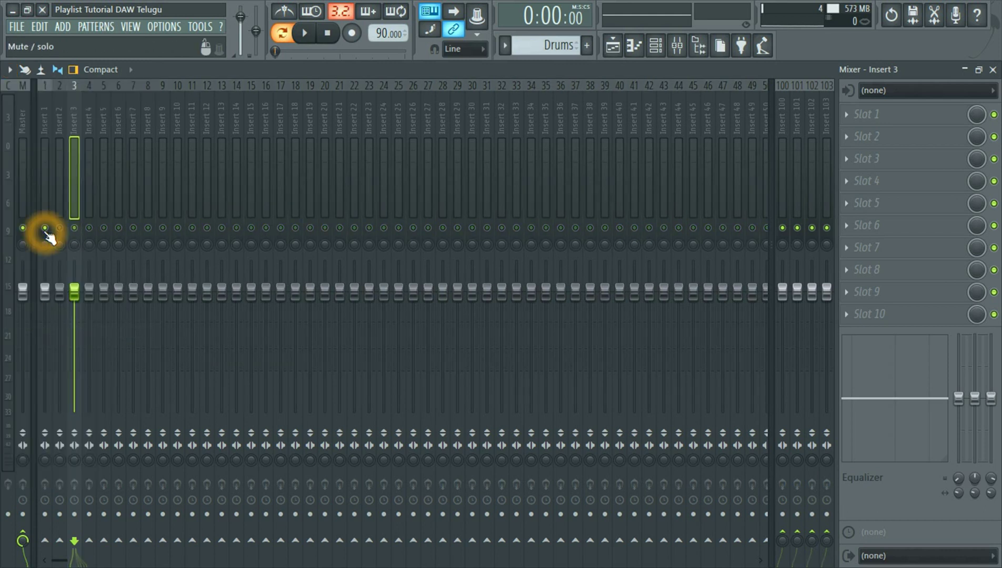
{"action": "right_click", "coordinate": [45, 231]}
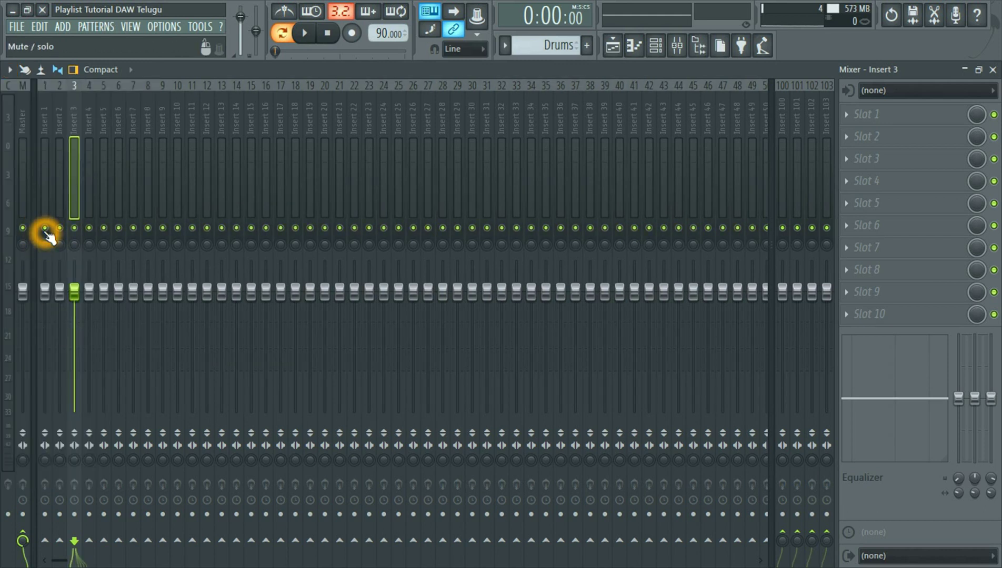
{"action": "right_click", "coordinate": [45, 230]}
{"action": "left_click", "coordinate": [45, 148]}
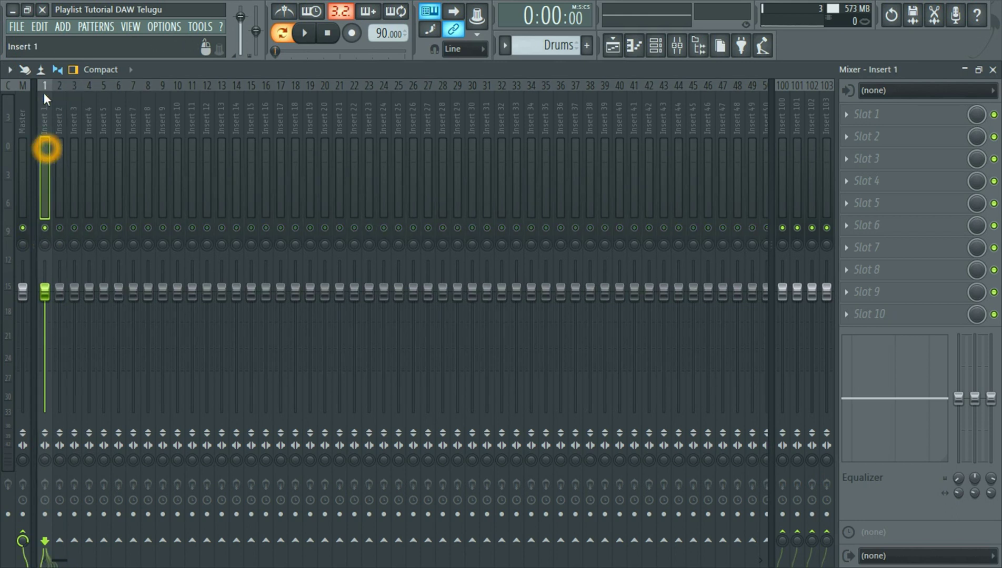
{"action": "right_click", "coordinate": [44, 229]}
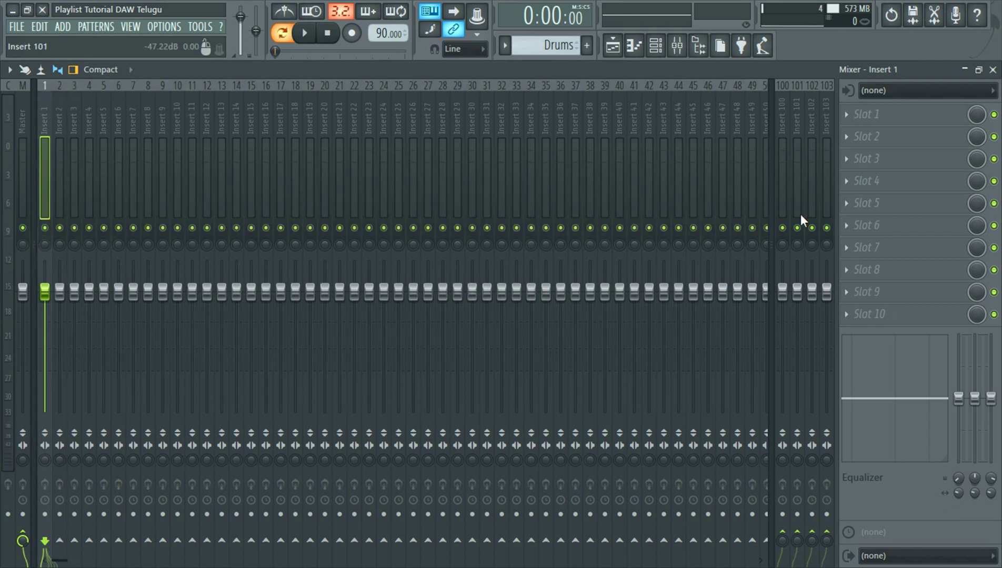
Step: Mute and unmute Insert 13 and Insert 14 to demonstrate the track mute switches
{"action": "left_click", "coordinate": [238, 233]}
{"action": "left_click", "coordinate": [225, 231]}
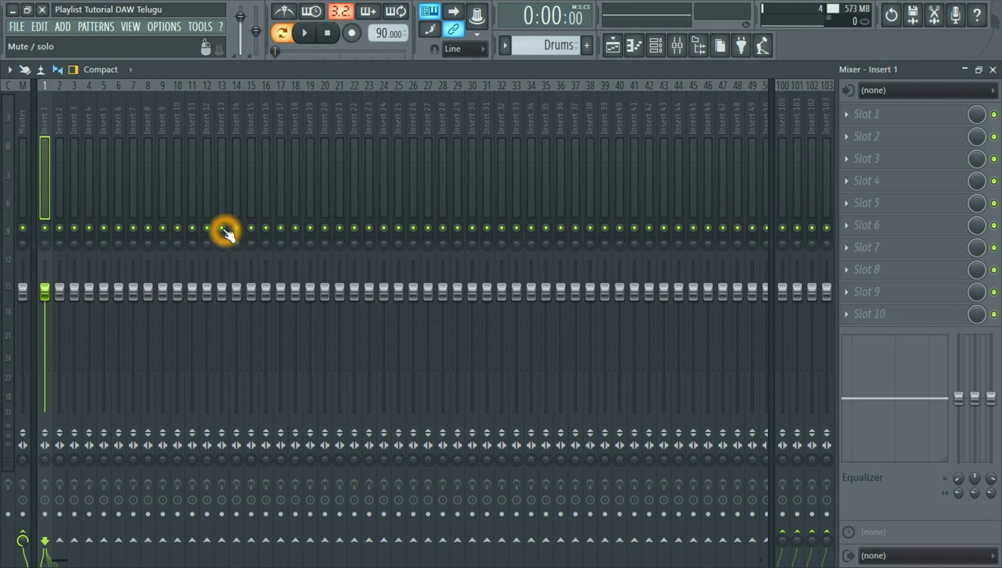
{"action": "left_click", "coordinate": [225, 231]}
{"action": "left_click", "coordinate": [236, 232]}
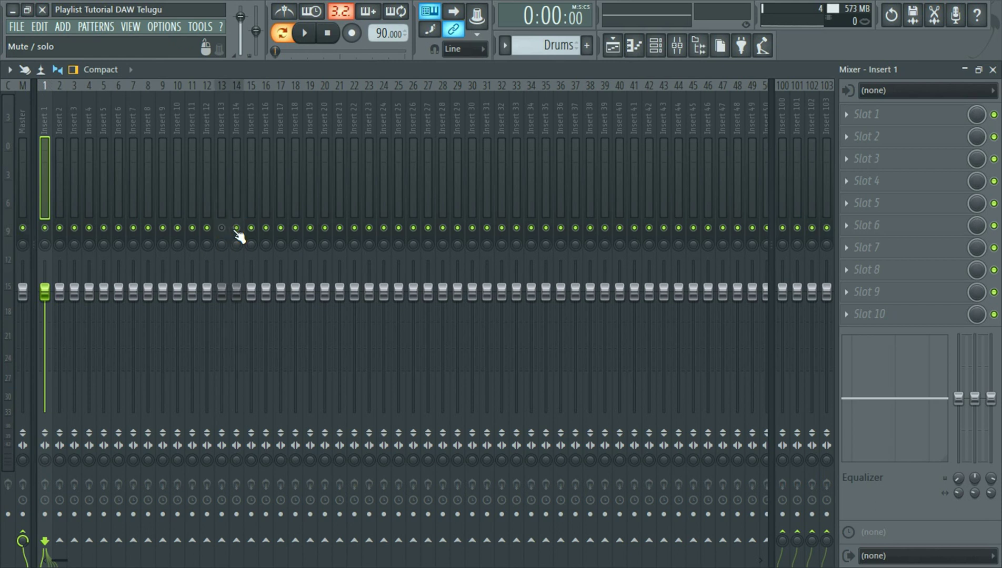
{"action": "left_click", "coordinate": [239, 229]}
{"action": "left_click", "coordinate": [224, 230]}
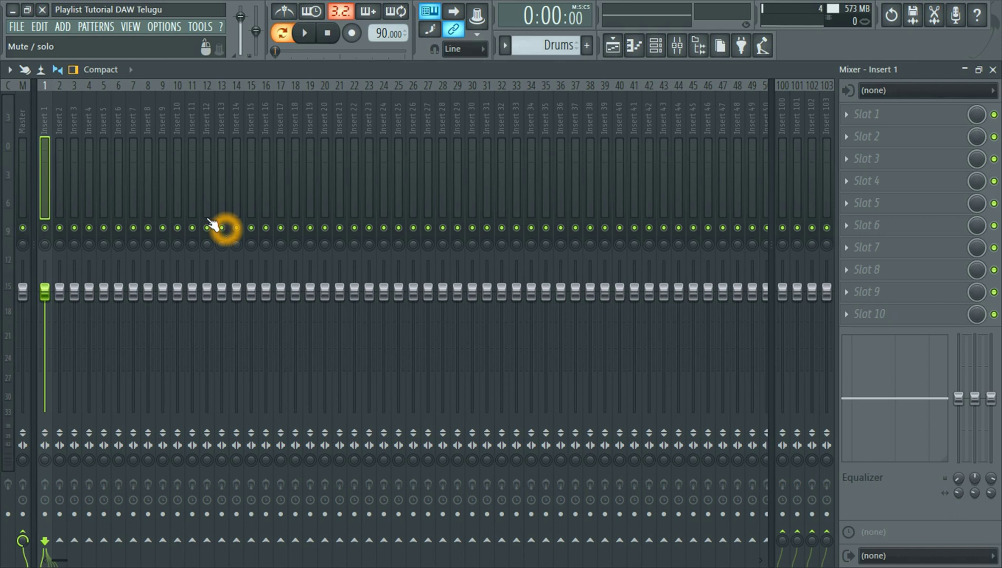
Step: Examine the solo and group options in the mixer options for Insert 1
{"action": "left_click", "coordinate": [10, 69]}
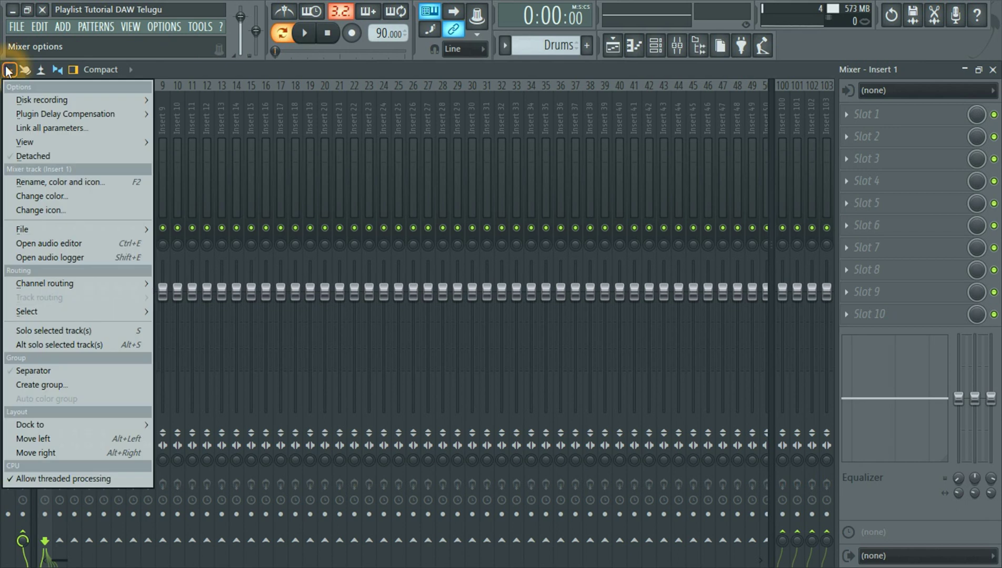
{"action": "left_click", "coordinate": [50, 330]}
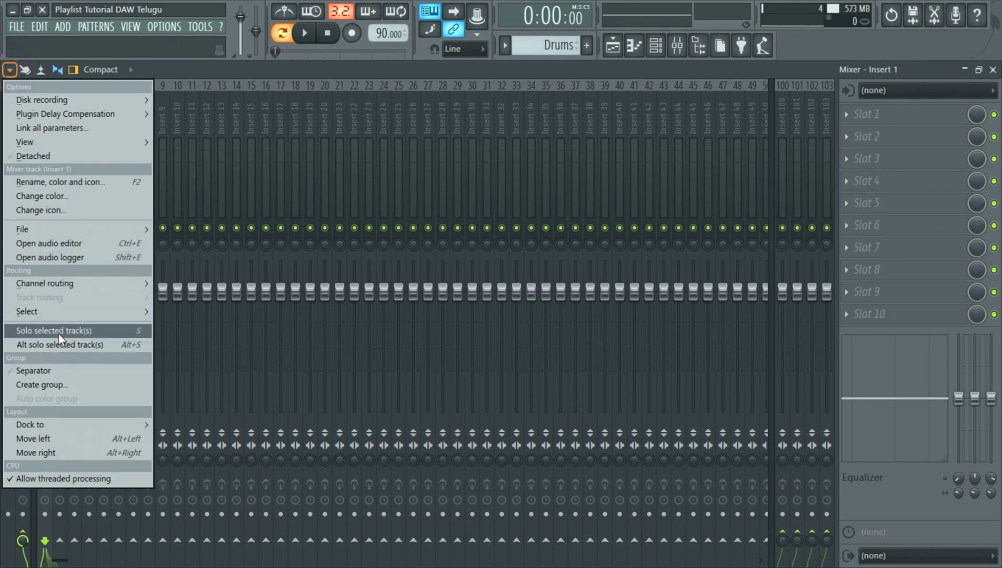
{"action": "left_click", "coordinate": [83, 352]}
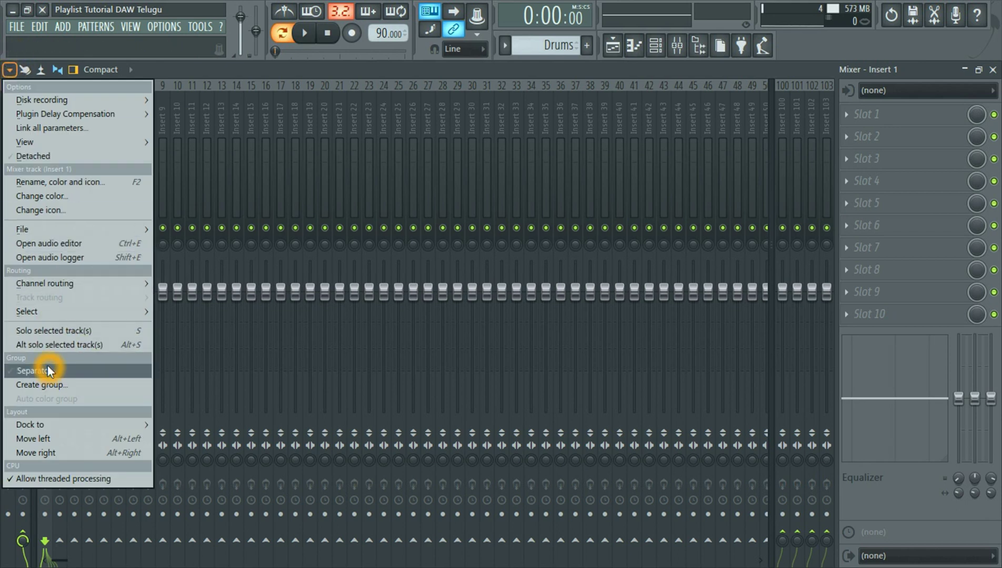
Step: Add a separator at Insert 9 and remove it again to demonstrate the Separator option
{"action": "left_click", "coordinate": [166, 138]}
{"action": "right_click", "coordinate": [167, 126]}
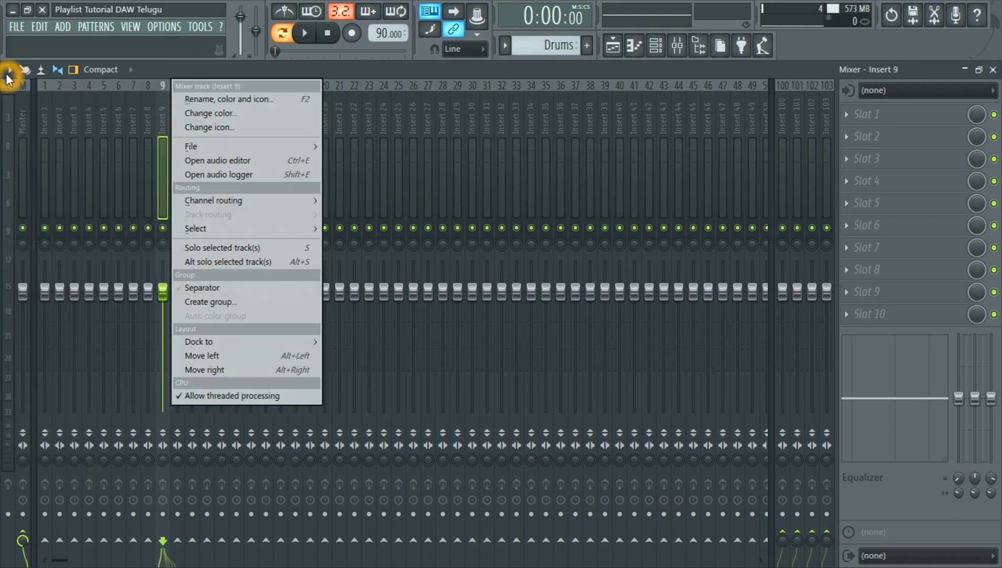
{"action": "left_click", "coordinate": [8, 73]}
{"action": "right_click", "coordinate": [161, 120]}
{"action": "left_click", "coordinate": [217, 287]}
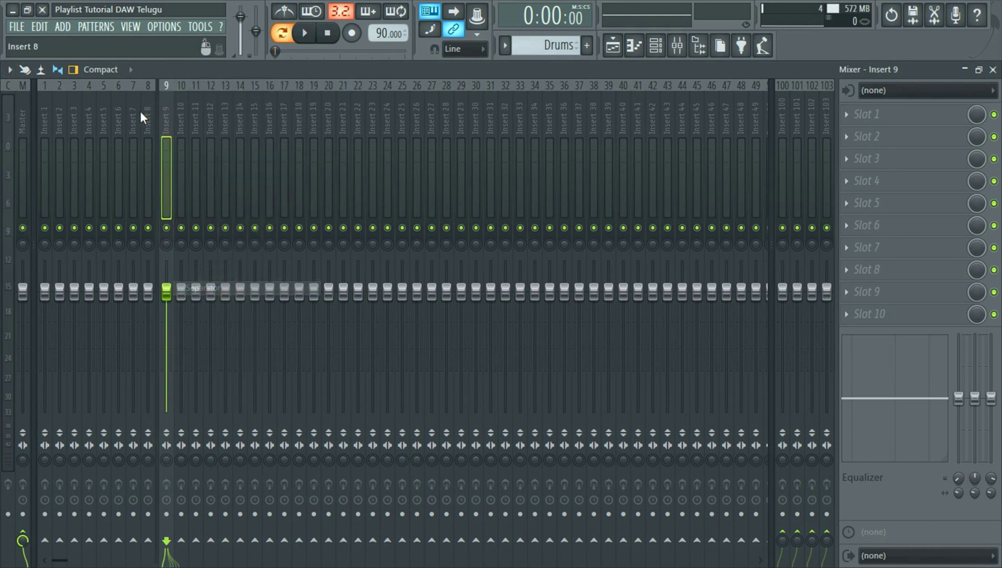
{"action": "right_click", "coordinate": [163, 99]}
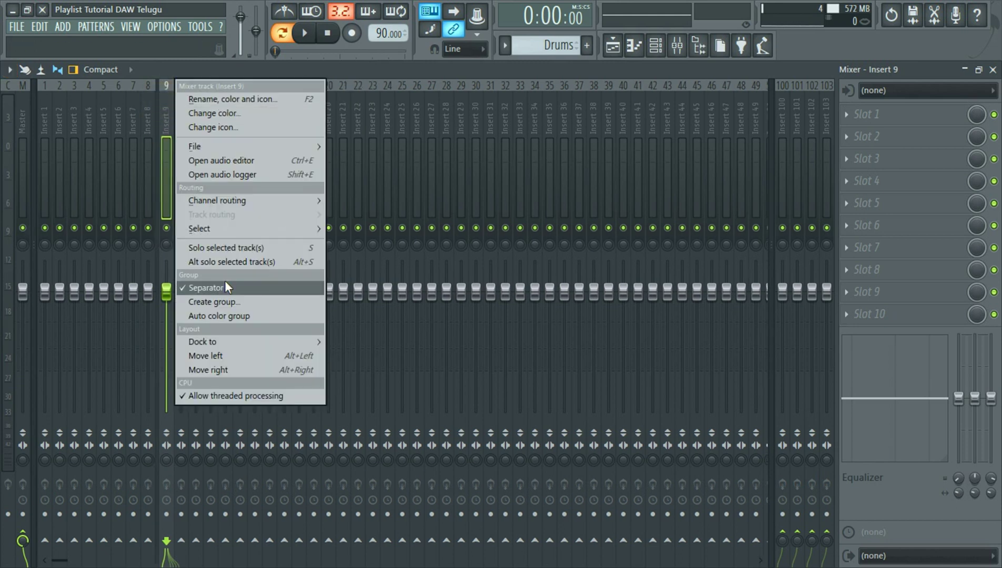
{"action": "left_click", "coordinate": [225, 283]}
Step: Examine the Create group and Dock to options in the track options of Insert 9
{"action": "right_click", "coordinate": [157, 119]}
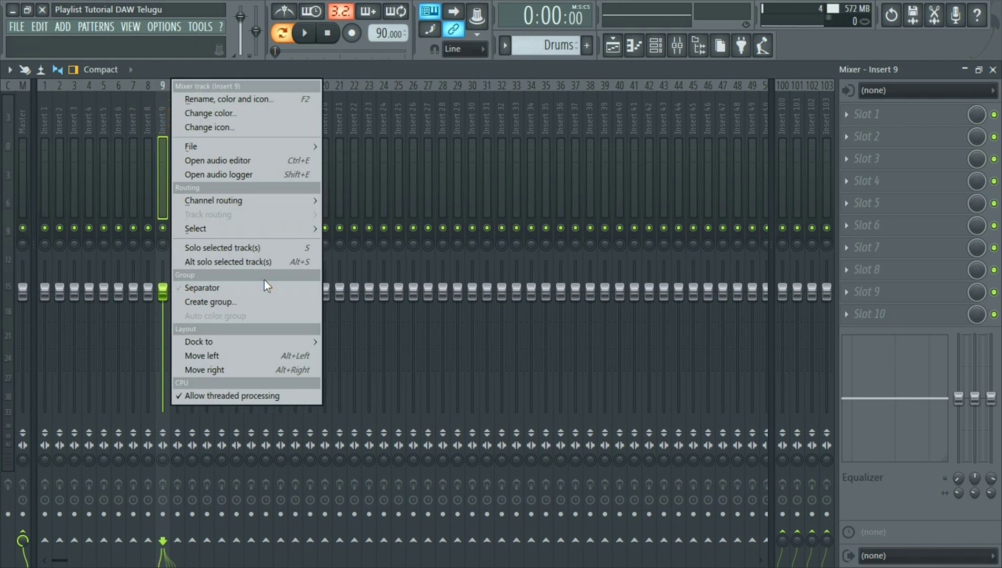
{"action": "left_click", "coordinate": [229, 306]}
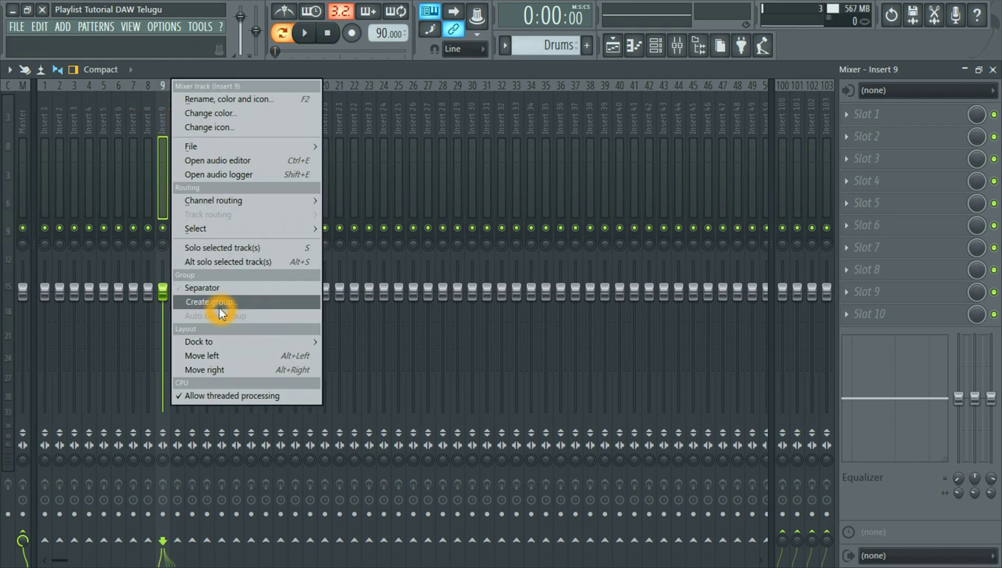
{"action": "left_click", "coordinate": [225, 342]}
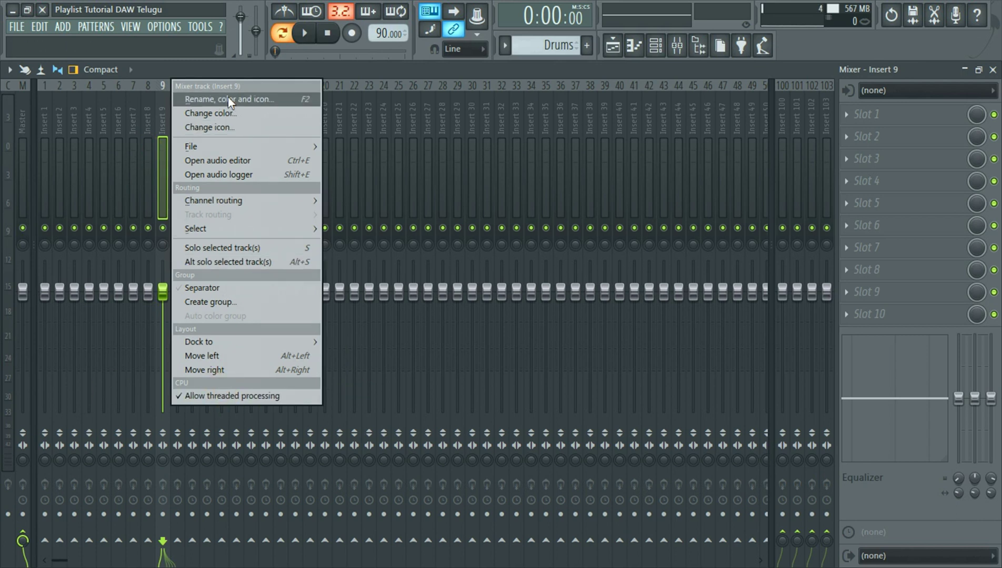
{"action": "left_click", "coordinate": [149, 69]}
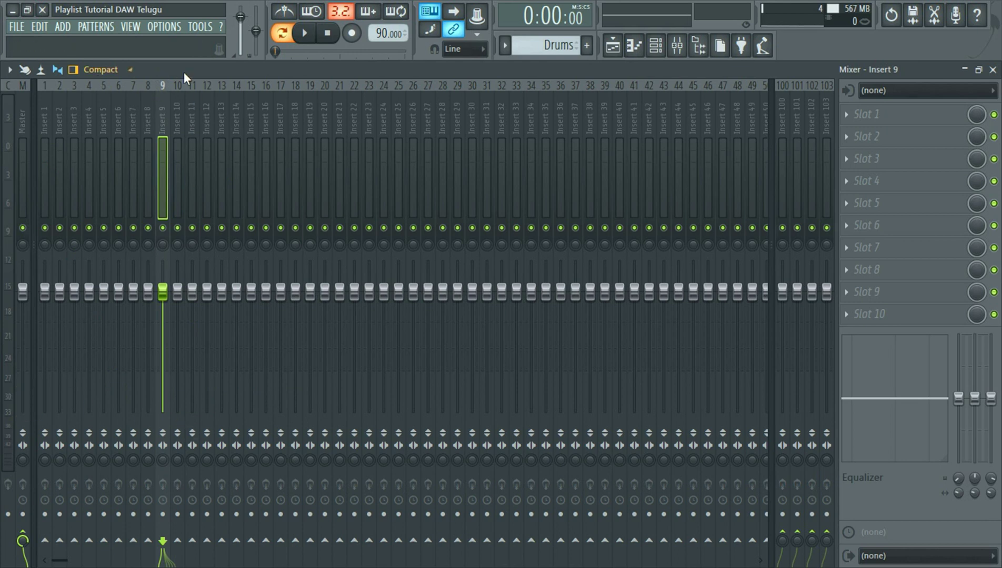
{"action": "left_click", "coordinate": [326, 33]}
Step: Select Insert 1 and examine its Left, Middle and Right docking choices in the mixer options
{"action": "left_click", "coordinate": [44, 108]}
{"action": "left_click", "coordinate": [9, 69]}
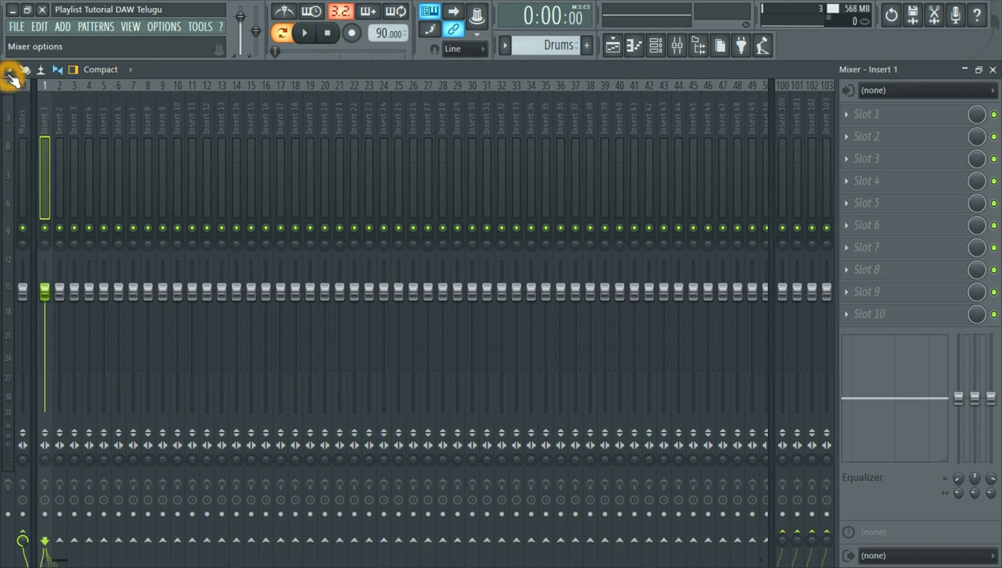
{"action": "left_click", "coordinate": [69, 427]}
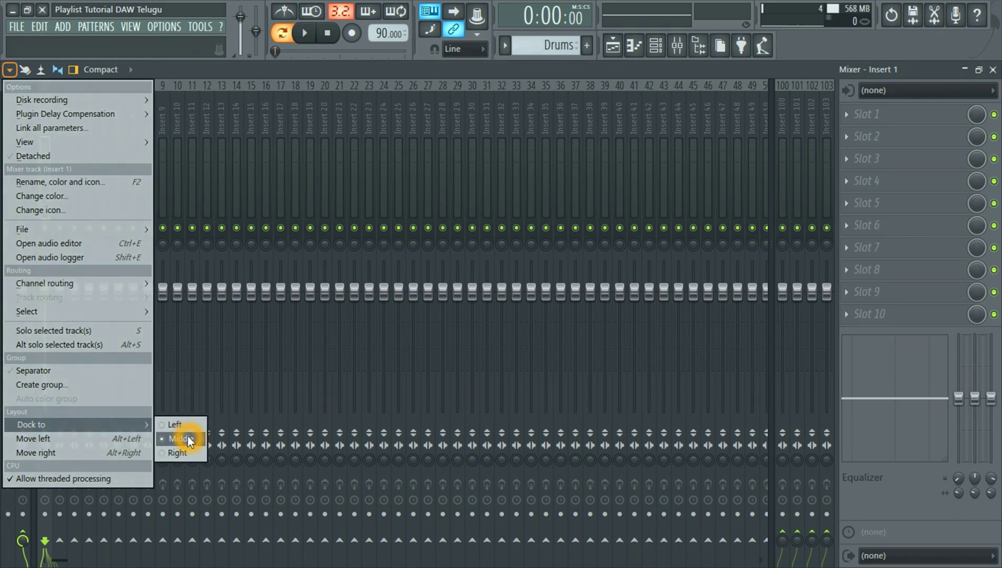
{"action": "left_click", "coordinate": [208, 74]}
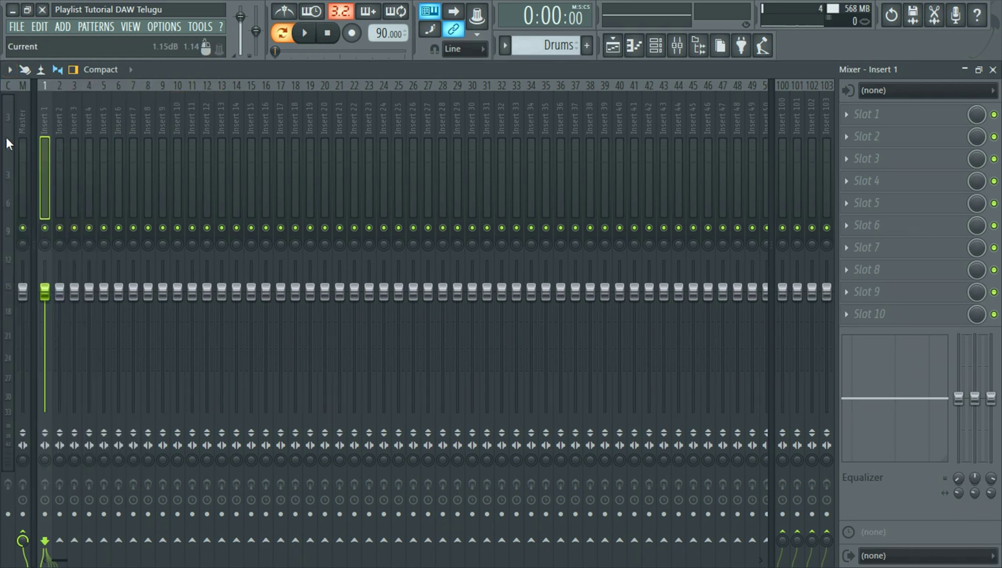
Step: Dock the Insert 1 track to the Left section of the mixer beside the Master track
{"action": "left_click", "coordinate": [19, 132]}
{"action": "left_click", "coordinate": [38, 109]}
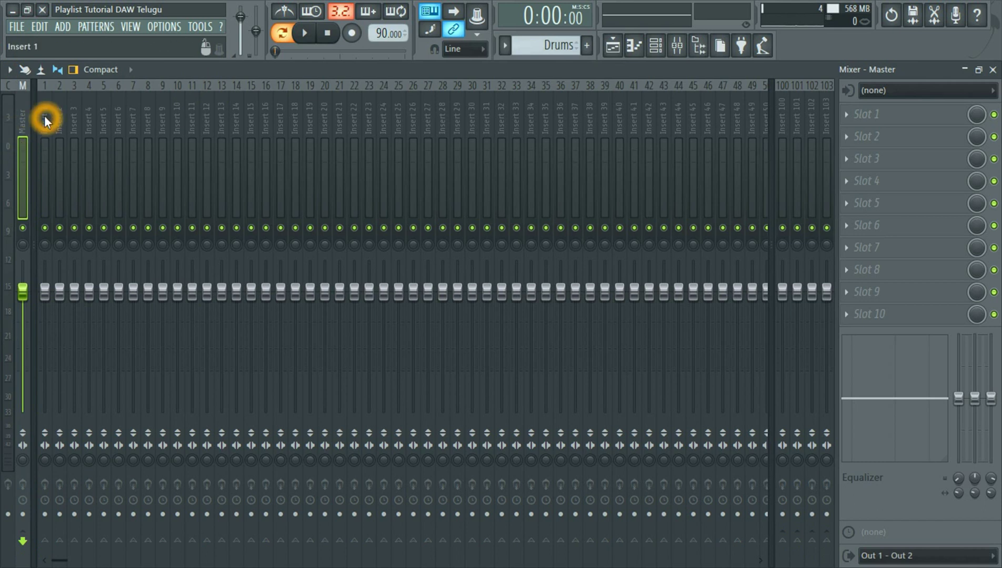
{"action": "right_click", "coordinate": [44, 116]}
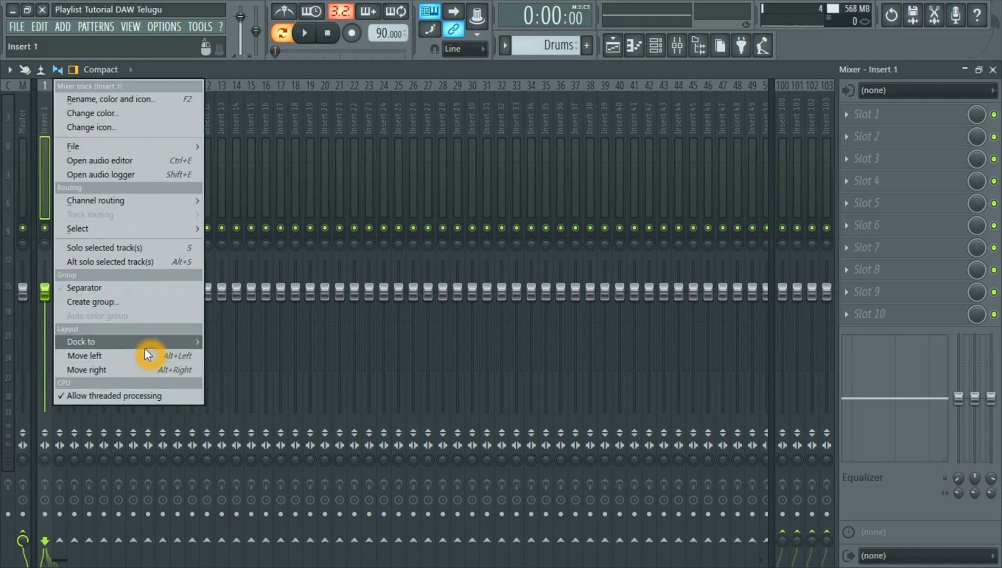
{"action": "mouse_move", "coordinate": [190, 345]}
{"action": "left_click", "coordinate": [221, 342]}
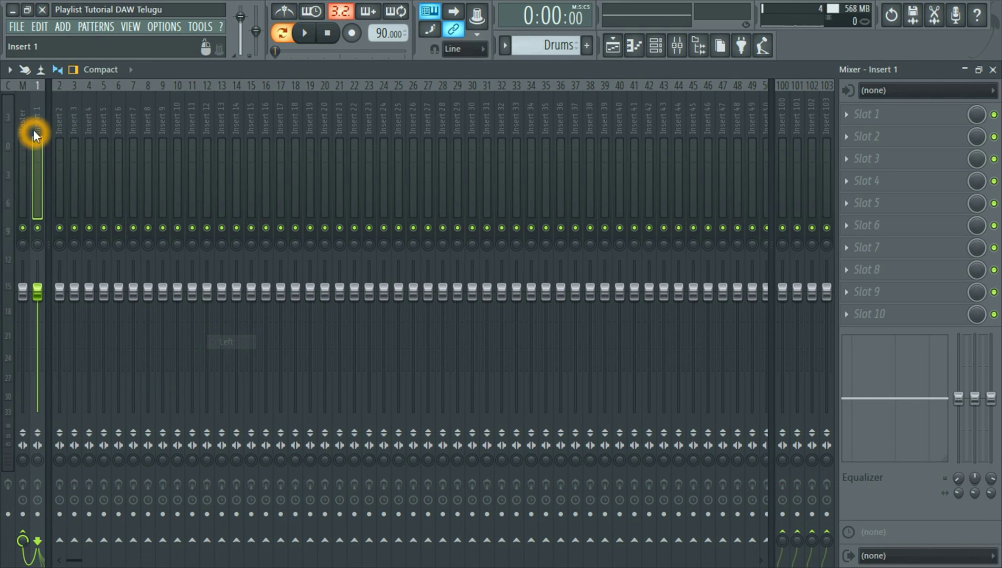
Step: Dock the Insert 1 track to the Right section of the mixer
{"action": "right_click", "coordinate": [33, 131]}
{"action": "mouse_move", "coordinate": [137, 344]}
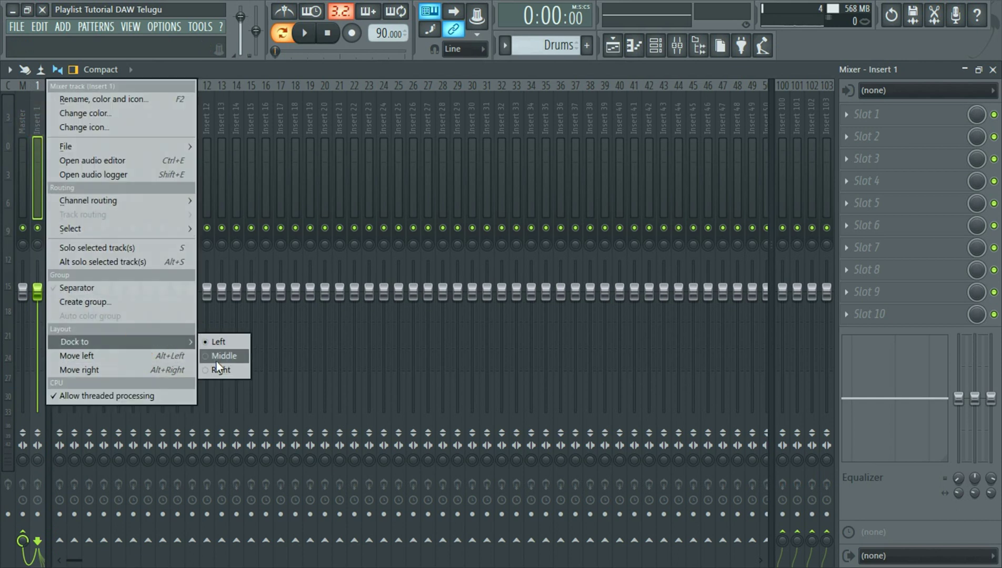
{"action": "left_click", "coordinate": [220, 368]}
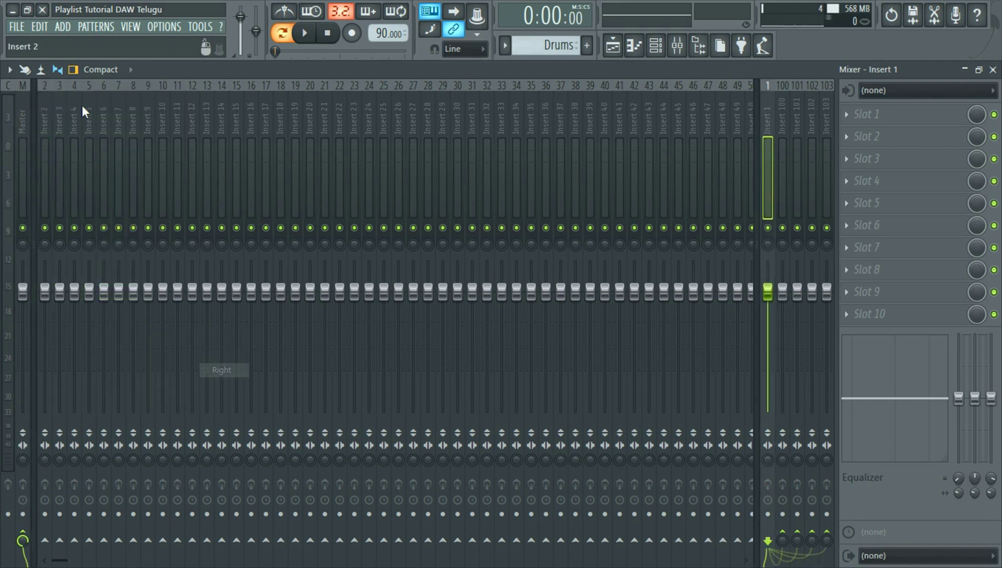
Step: Dock the Insert 1 track to the Middle section of the mixer
{"action": "right_click", "coordinate": [768, 106]}
{"action": "mouse_move", "coordinate": [825, 338]}
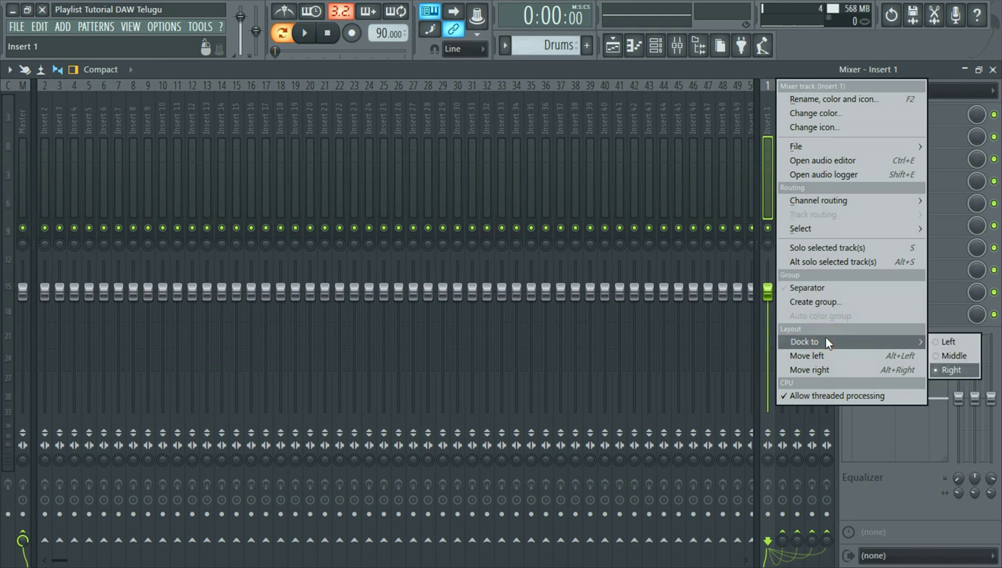
{"action": "left_click", "coordinate": [962, 359]}
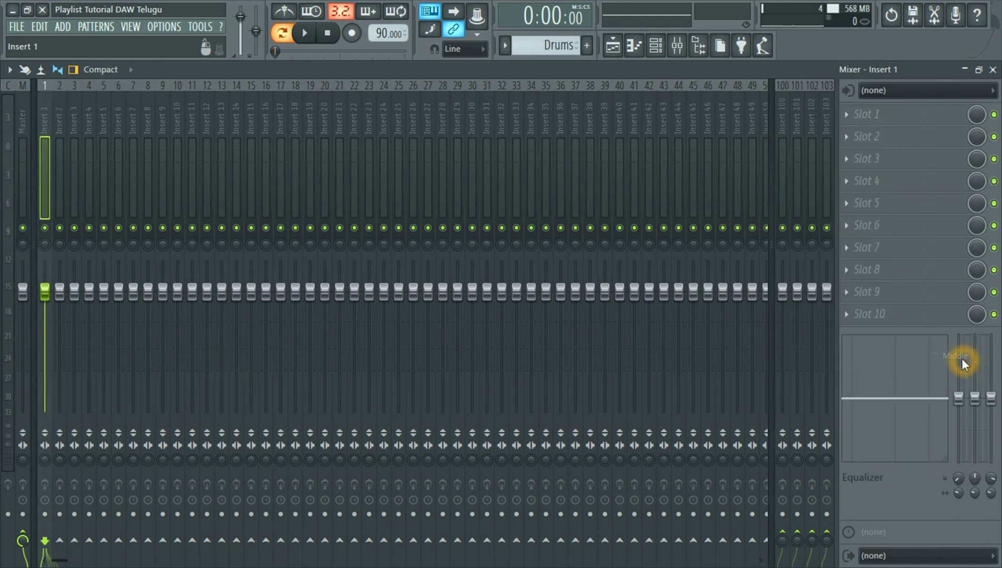
Step: Examine the effect slots and the external audio input choices of Insert 1
{"action": "left_click_drag", "start_coordinate": [60, 117], "coordinate": [49, 115]}
{"action": "left_click", "coordinate": [858, 112]}
{"action": "left_click", "coordinate": [892, 237]}
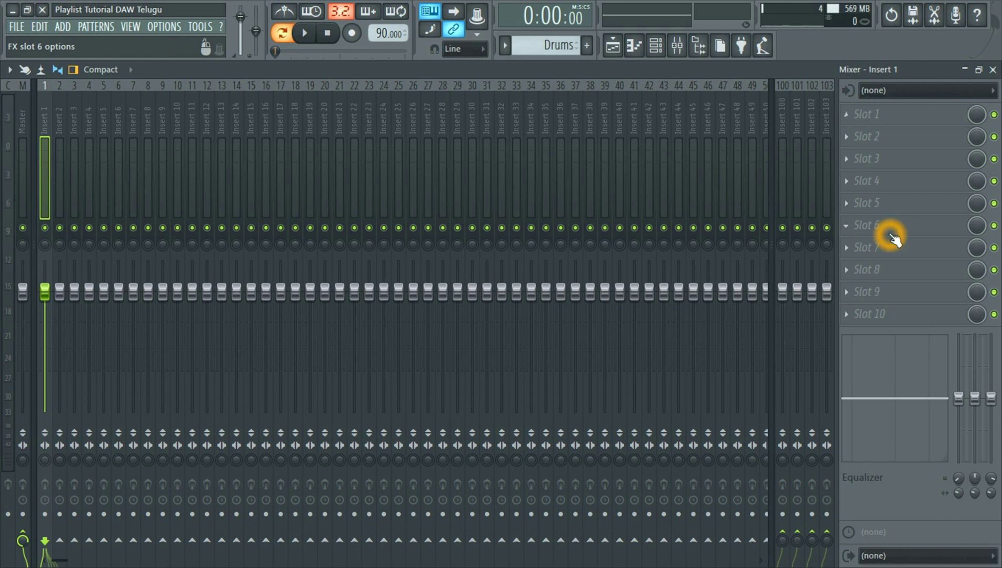
{"action": "left_click", "coordinate": [898, 91]}
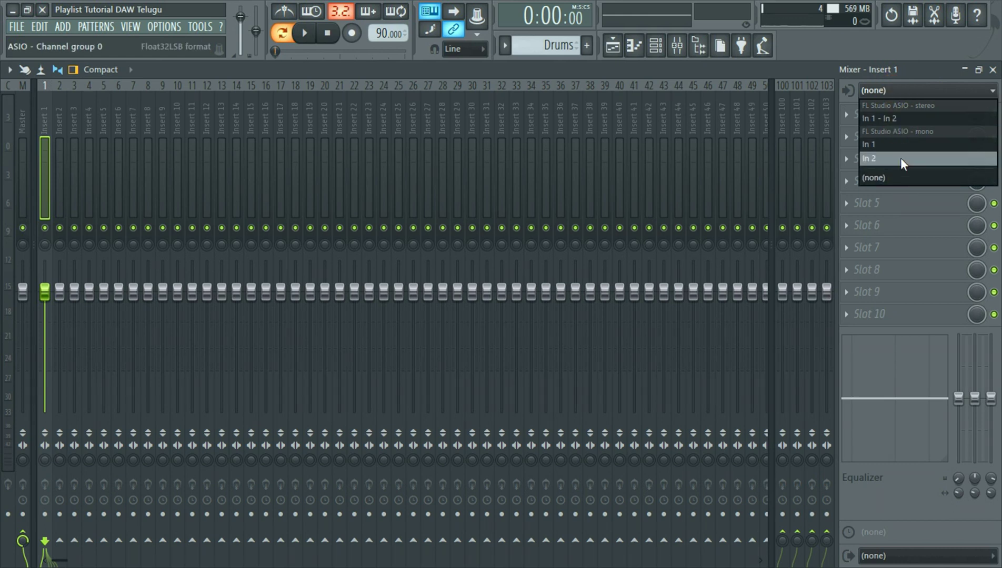
{"action": "left_click", "coordinate": [853, 78]}
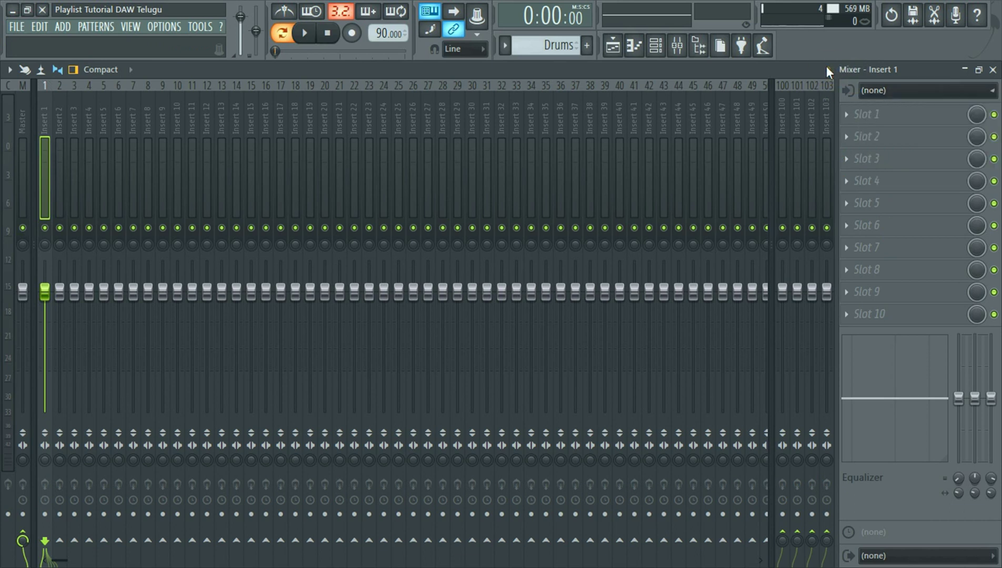
Step: Examine the audio output choices and the track delay setting of Insert 1
{"action": "left_click", "coordinate": [904, 558]}
{"action": "left_click", "coordinate": [885, 561]}
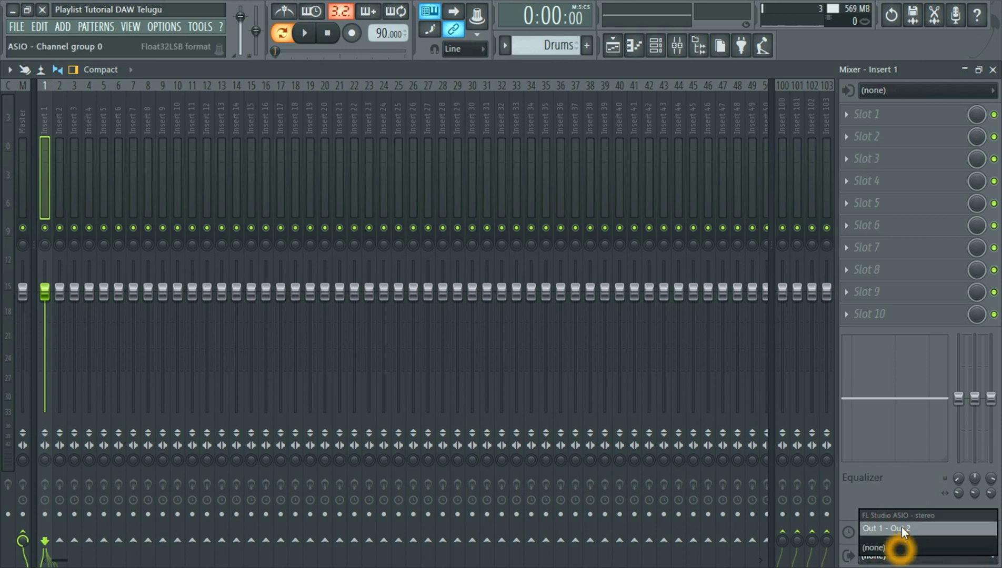
{"action": "left_click", "coordinate": [877, 547]}
{"action": "left_click", "coordinate": [855, 533]}
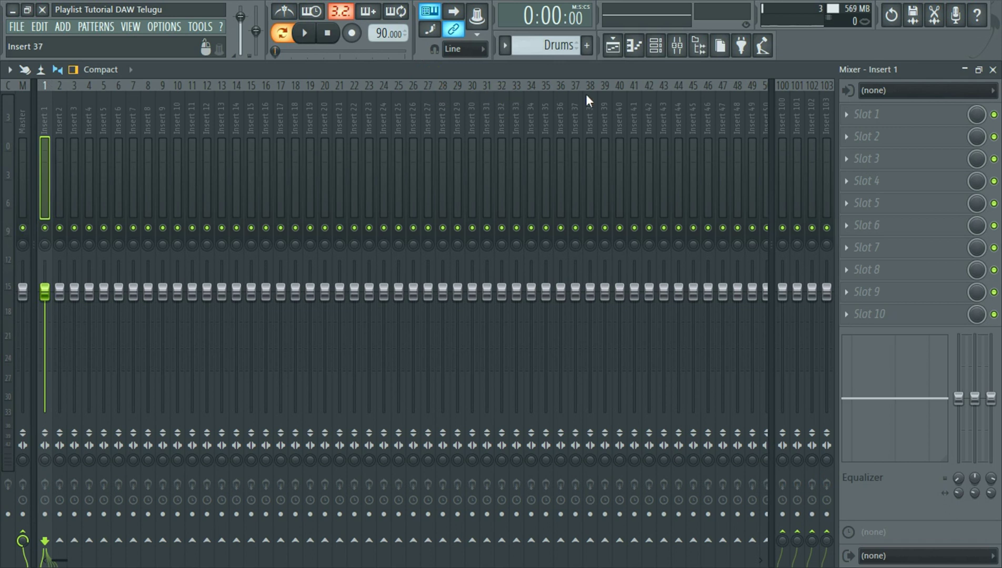
Step: Restore the mixer to a floating window and move it aside to uncover the Channel rack
{"action": "left_click", "coordinate": [981, 71]}
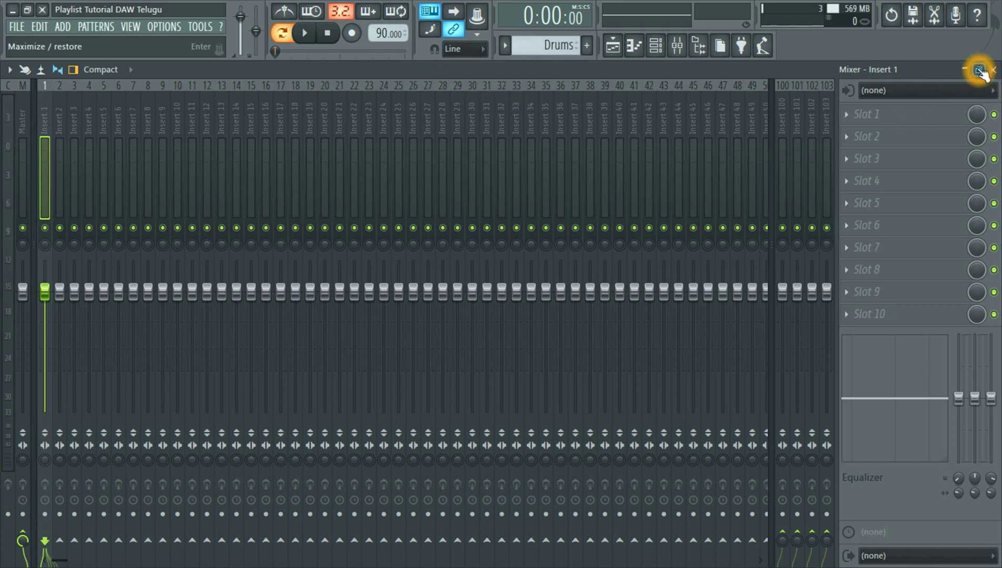
{"action": "left_click", "coordinate": [980, 71]}
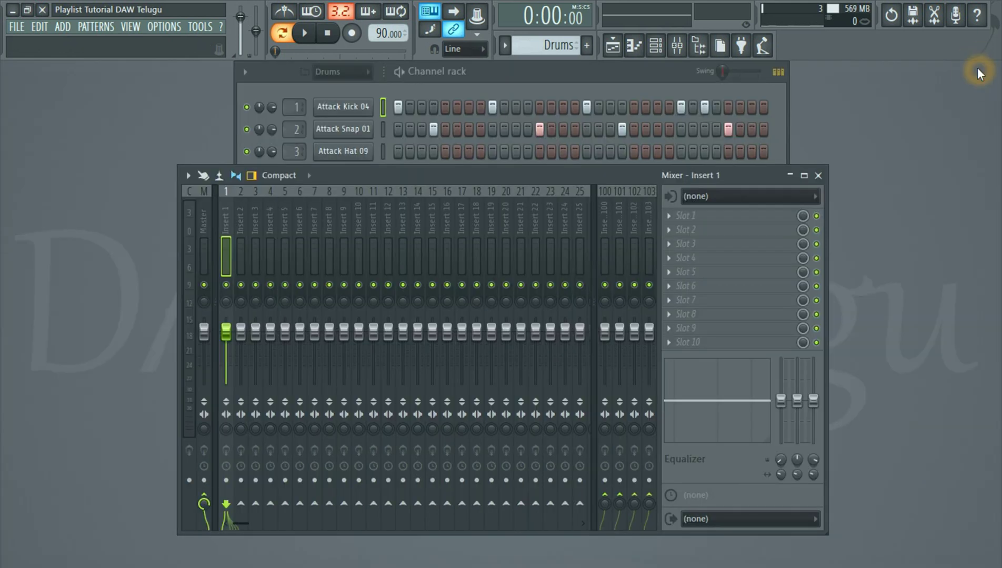
{"action": "left_click_drag", "start_coordinate": [545, 178], "coordinate": [371, 211]}
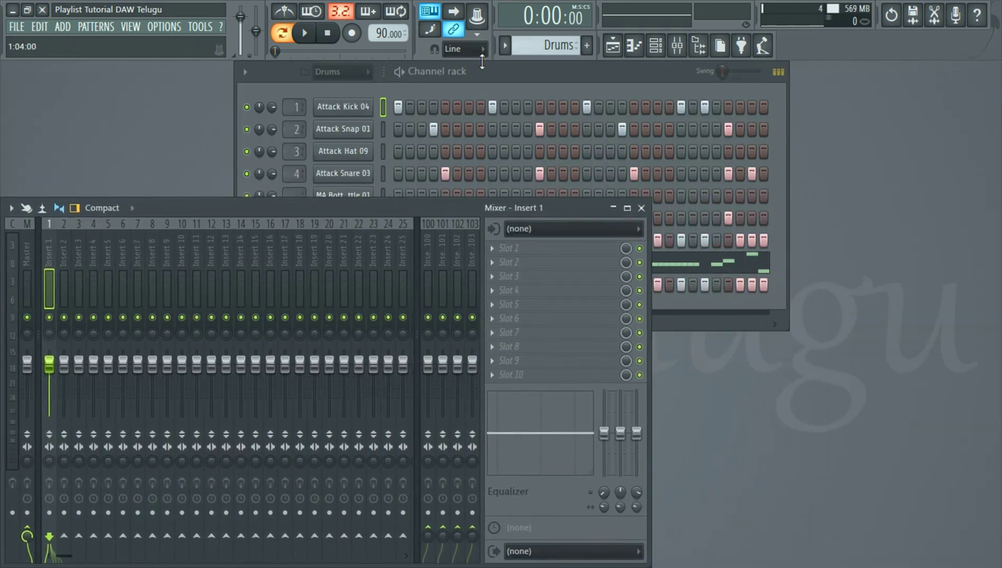
Step: Bring the Channel rack to the front and set its channel filter to All
{"action": "left_click", "coordinate": [500, 73]}
{"action": "left_click", "coordinate": [334, 75]}
{"action": "left_click", "coordinate": [330, 24]}
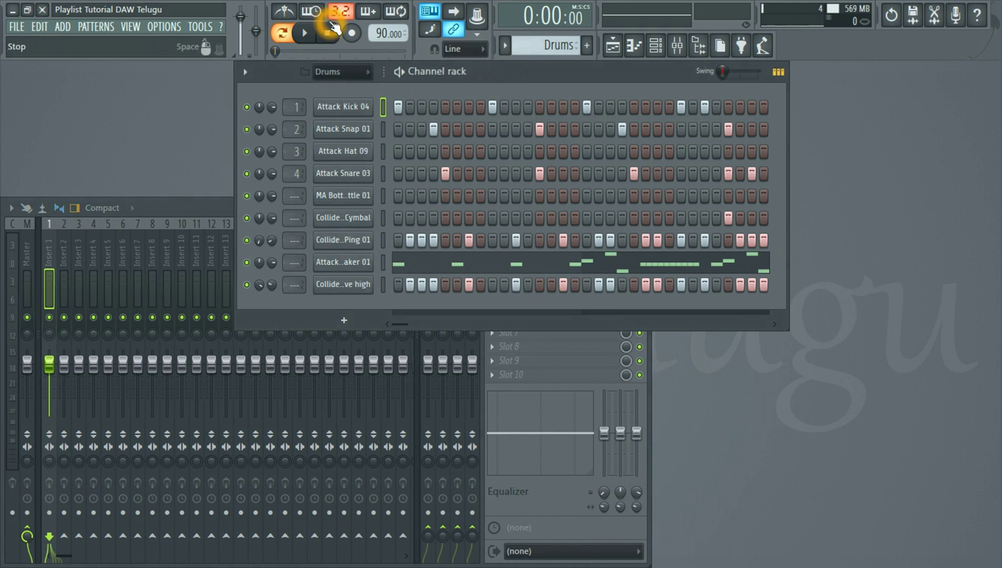
{"action": "left_click", "coordinate": [347, 71]}
{"action": "left_click", "coordinate": [352, 88]}
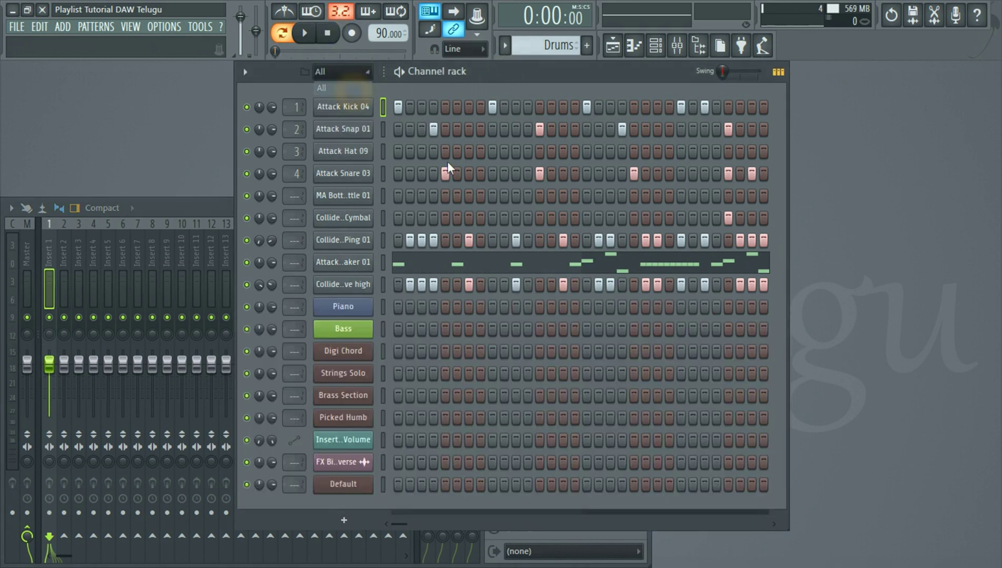
Step: Select all channels in the Channel rack except the Insert Volume automation clip and the FX audio clip
{"action": "right_click", "coordinate": [386, 488]}
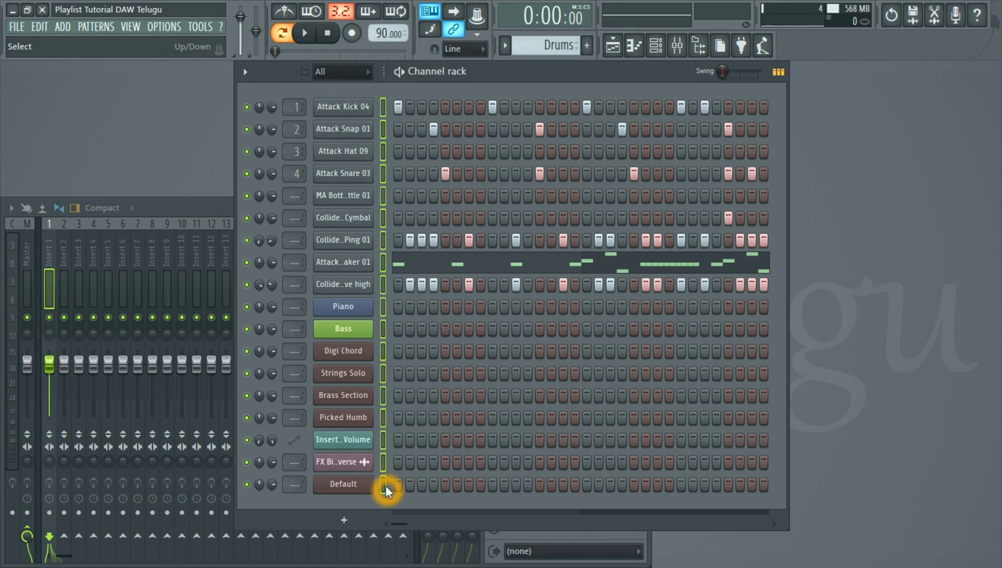
{"action": "left_click", "coordinate": [370, 319]}
{"action": "left_click", "coordinate": [385, 484]}
{"action": "right_click", "coordinate": [385, 485]}
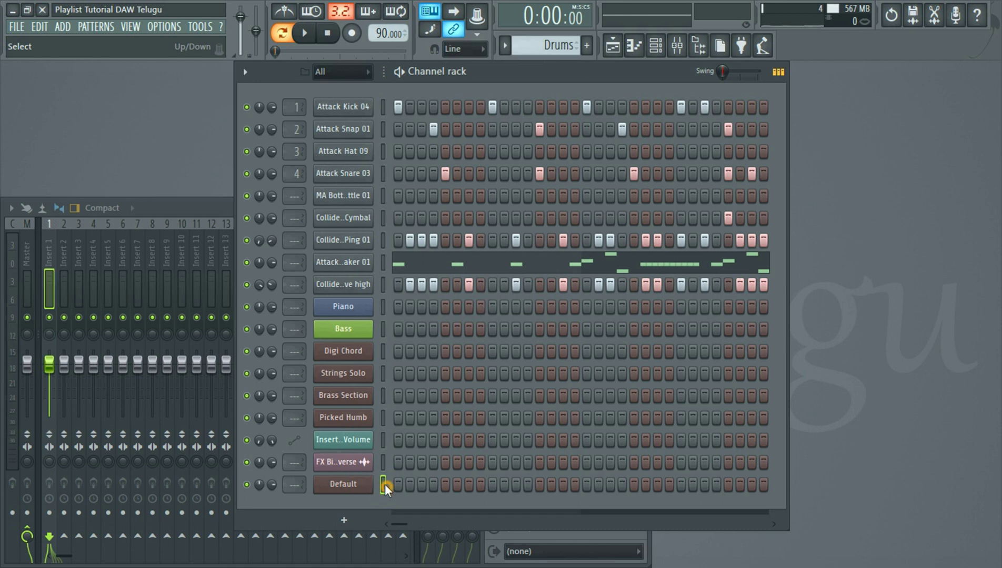
{"action": "left_click", "coordinate": [383, 481]}
{"action": "right_click", "coordinate": [382, 484]}
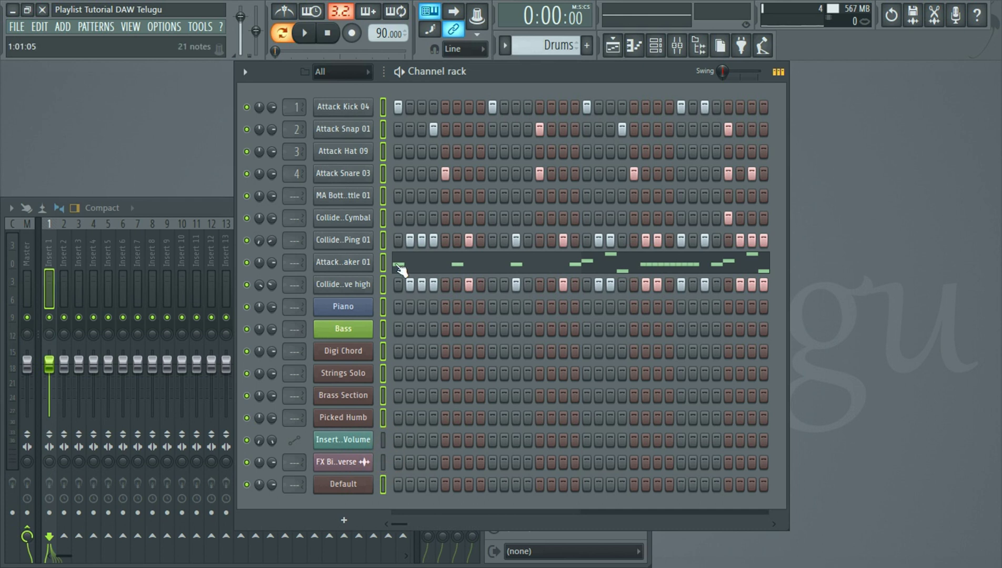
Step: Maximize the mixer and examine the channel routing options of Insert 1
{"action": "left_click_drag", "start_coordinate": [184, 210], "coordinate": [310, 109]}
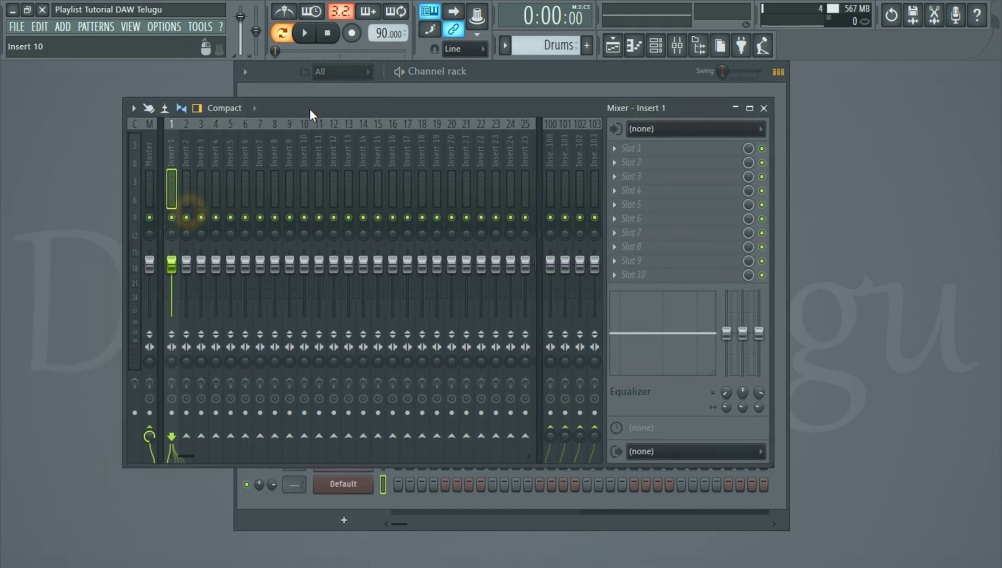
{"action": "left_click", "coordinate": [749, 108]}
{"action": "right_click", "coordinate": [47, 103]}
{"action": "mouse_move", "coordinate": [109, 199]}
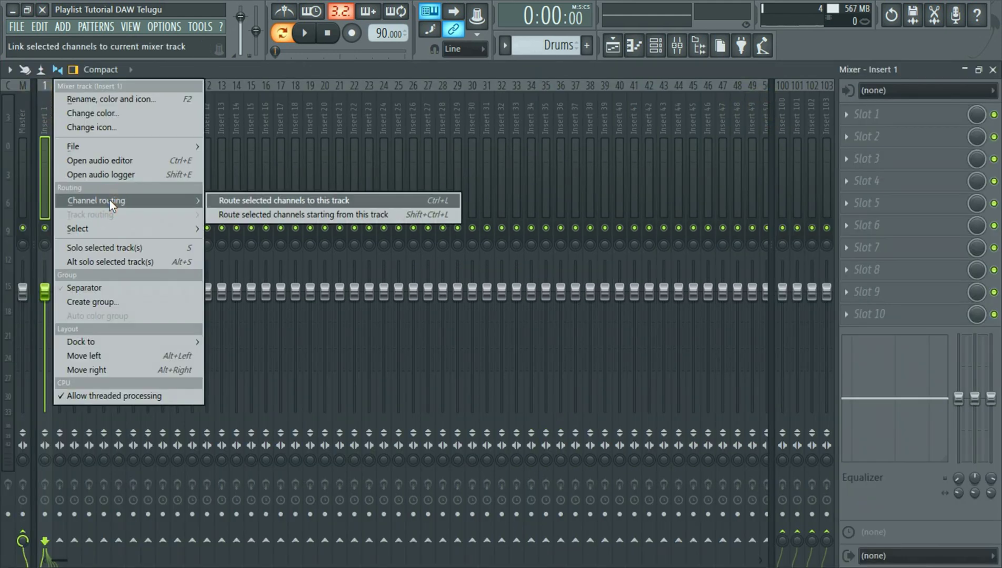
{"action": "left_click", "coordinate": [255, 215]}
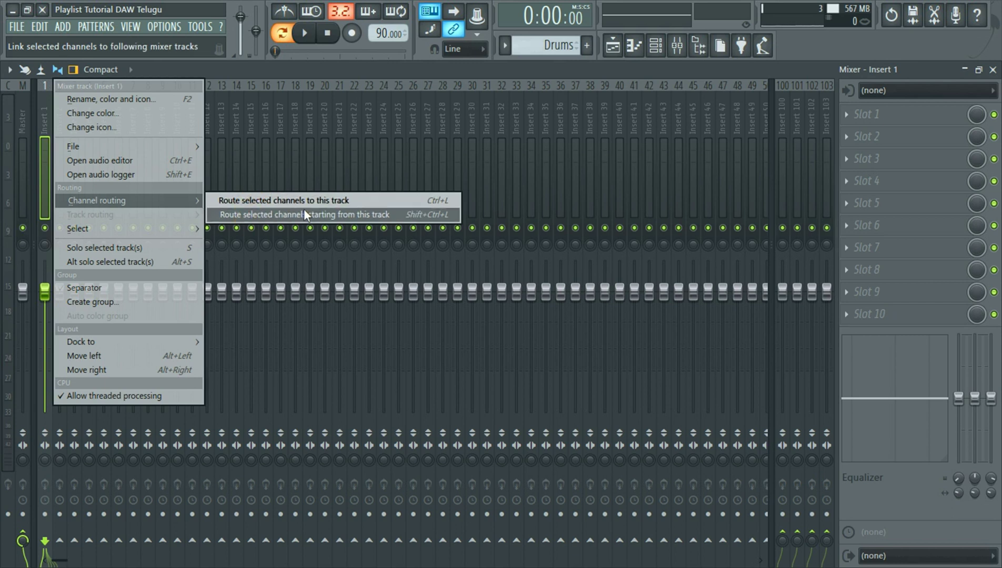
Step: Restore the mixer to a floating window and move it down to uncover the first channels of the Channel rack
{"action": "left_click", "coordinate": [977, 71]}
{"action": "left_click_drag", "start_coordinate": [361, 108], "coordinate": [355, 179]}
{"action": "left_click", "coordinate": [383, 108]}
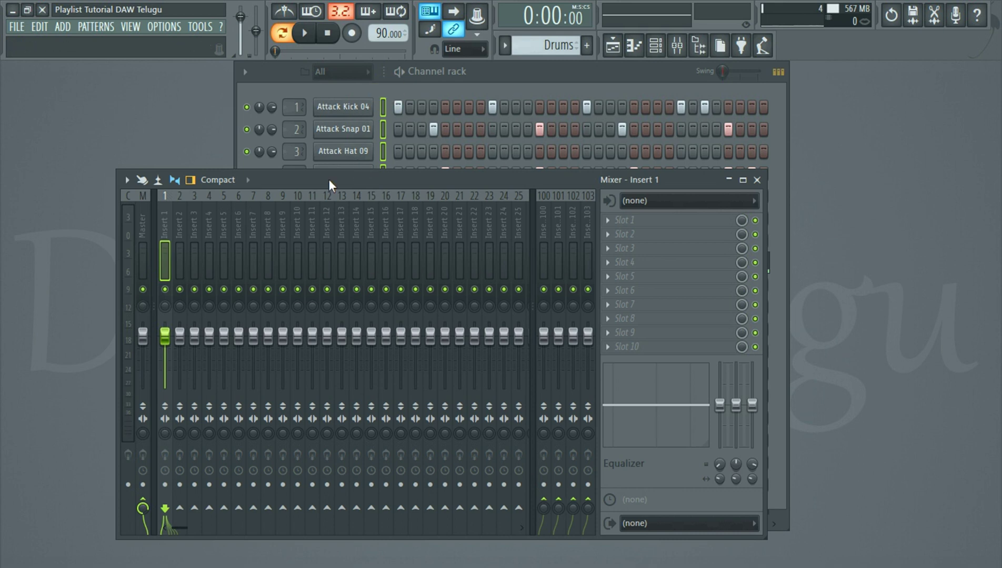
Step: Route the selected channels to consecutive mixer tracks starting from Insert 1, and maximize the mixer
{"action": "right_click", "coordinate": [160, 222]}
{"action": "mouse_move", "coordinate": [244, 311]}
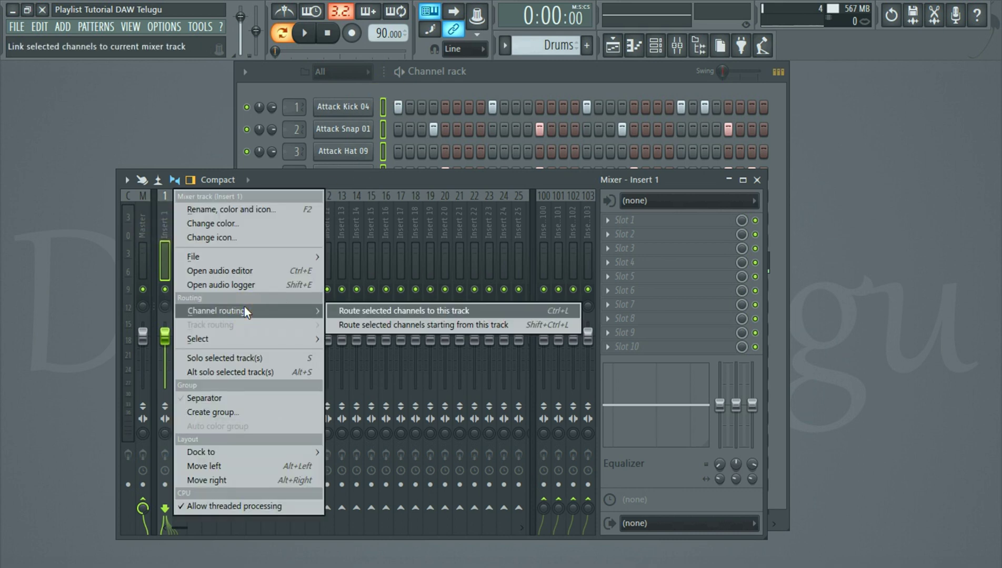
{"action": "left_click", "coordinate": [378, 324]}
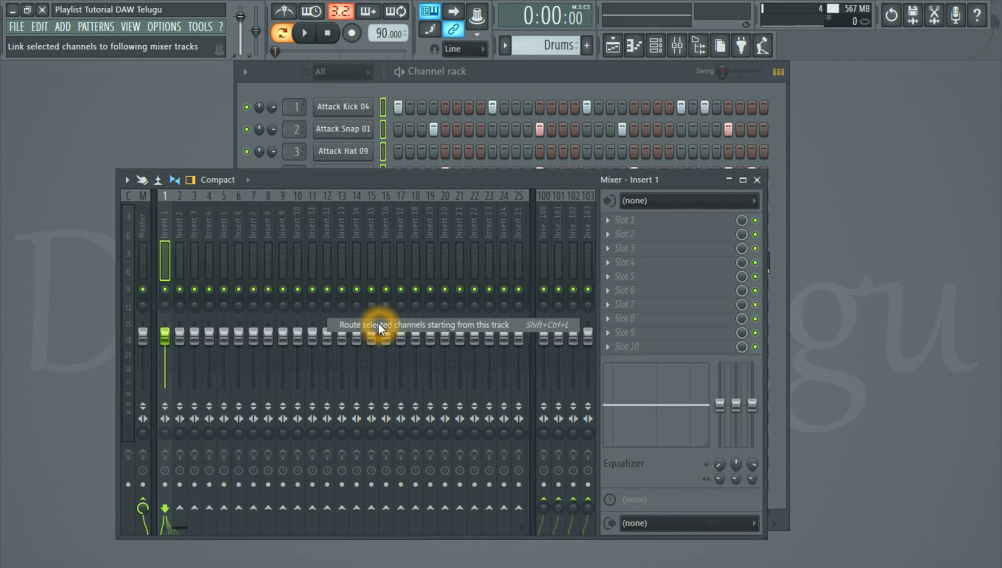
{"action": "double_click", "coordinate": [484, 179]}
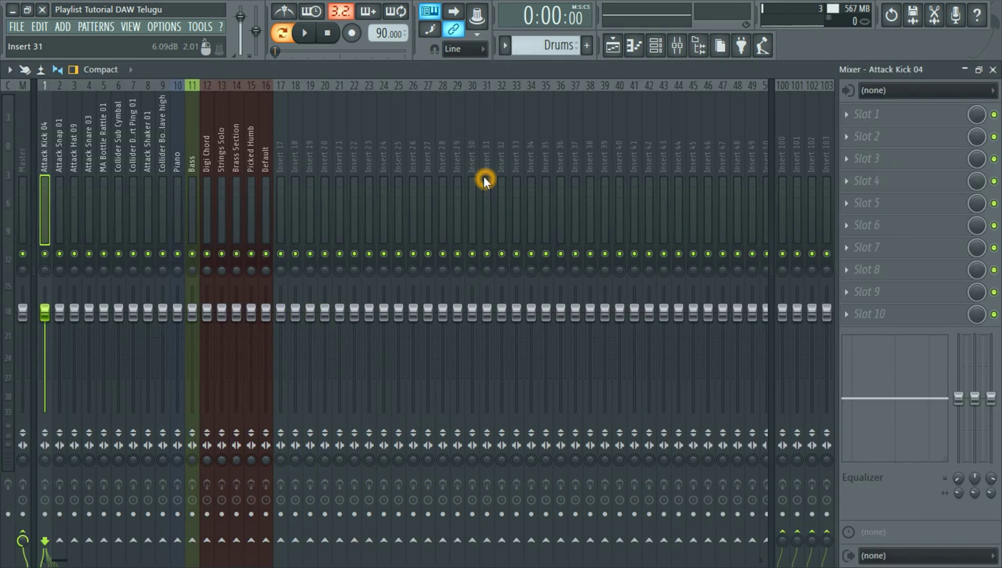
Step: Play the Drums pattern to watch the meters of the routed mixer tracks, and stop playback
{"action": "left_click", "coordinate": [308, 37]}
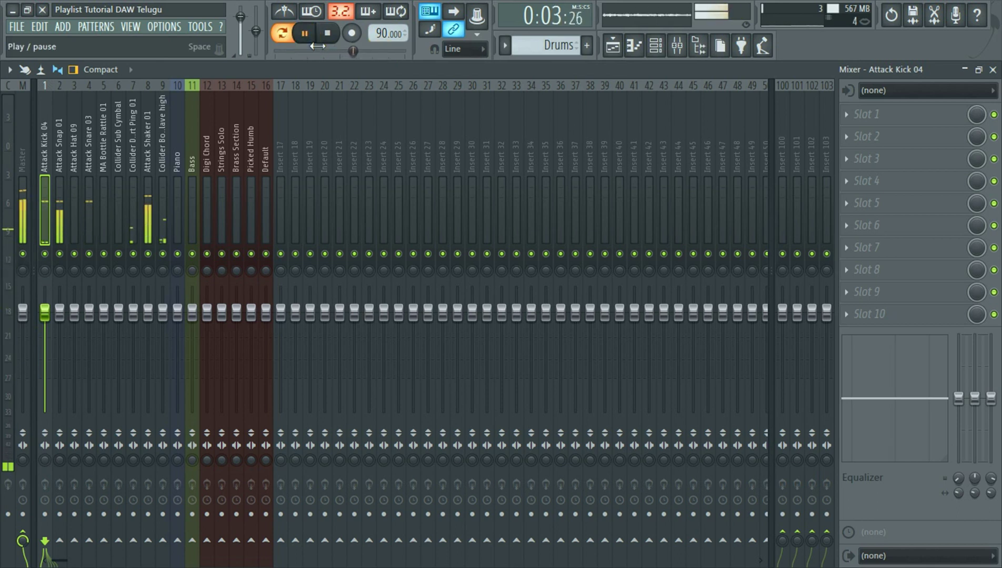
{"action": "left_click", "coordinate": [328, 33]}
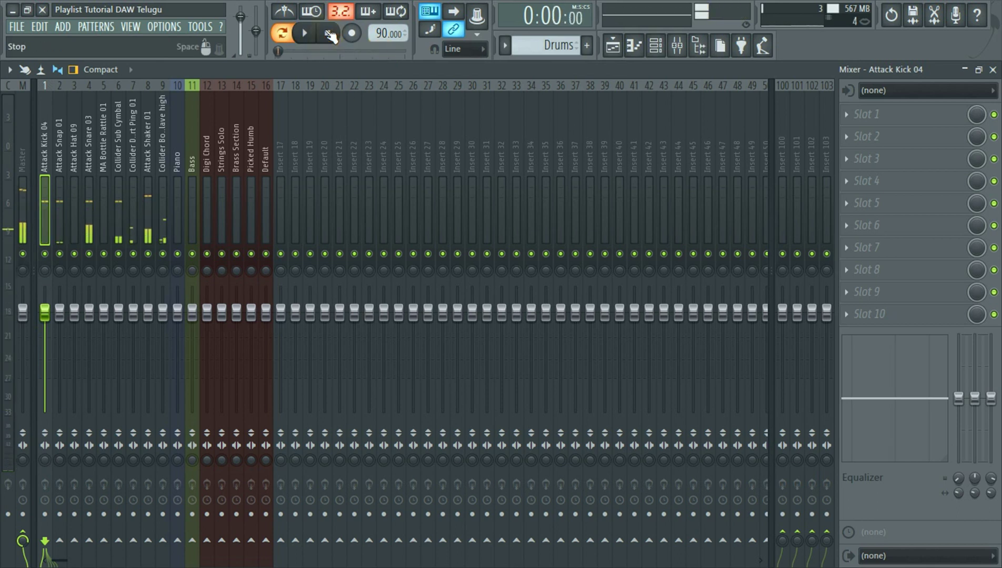
{"action": "left_click", "coordinate": [45, 131]}
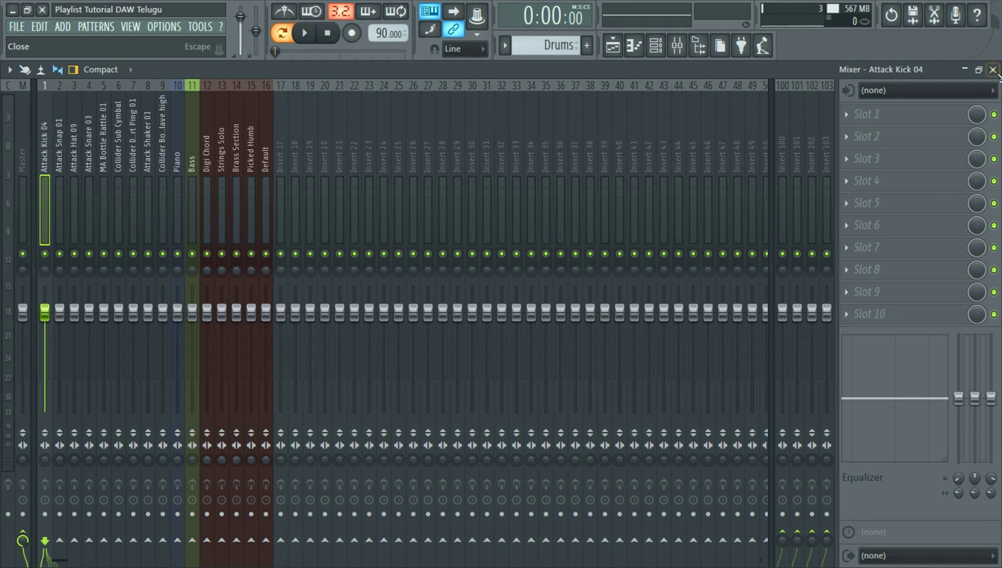
Step: Check the mixer track assignment in the Attack Kick 04 channel settings, and return to the maximized mixer
{"action": "left_click", "coordinate": [979, 70]}
{"action": "left_click", "coordinate": [334, 109]}
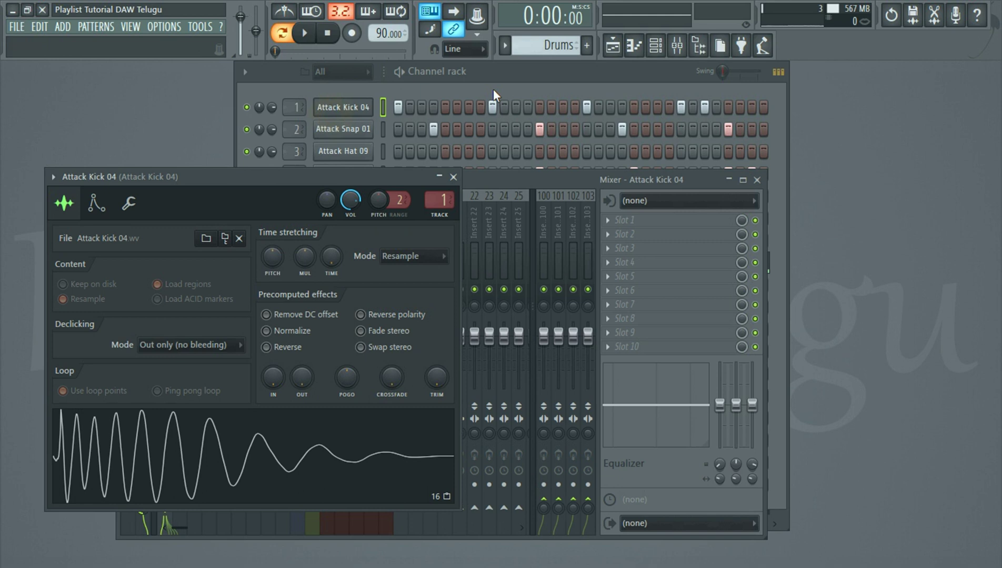
{"action": "left_click_drag", "start_coordinate": [212, 180], "coordinate": [603, 104]}
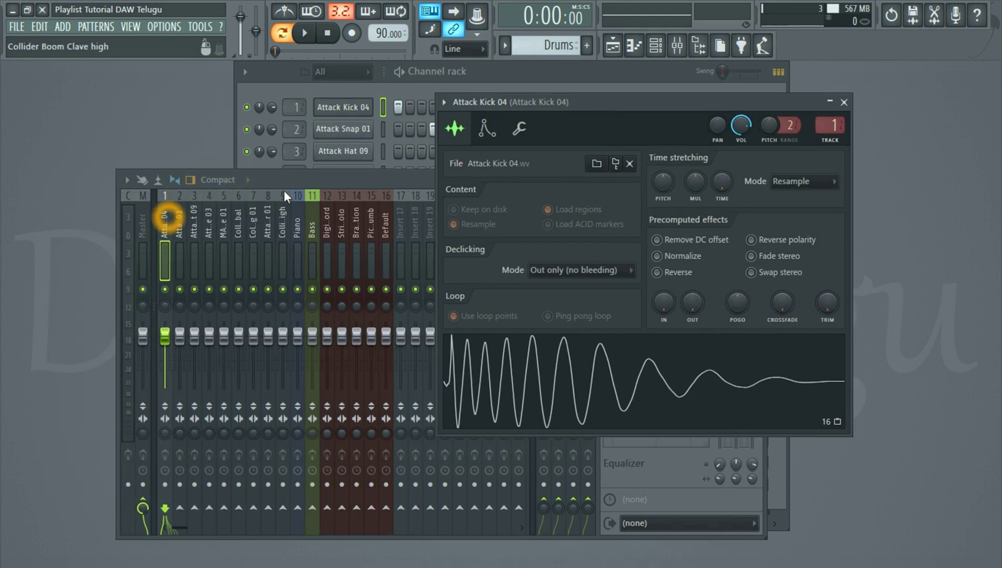
{"action": "double_click", "coordinate": [326, 181]}
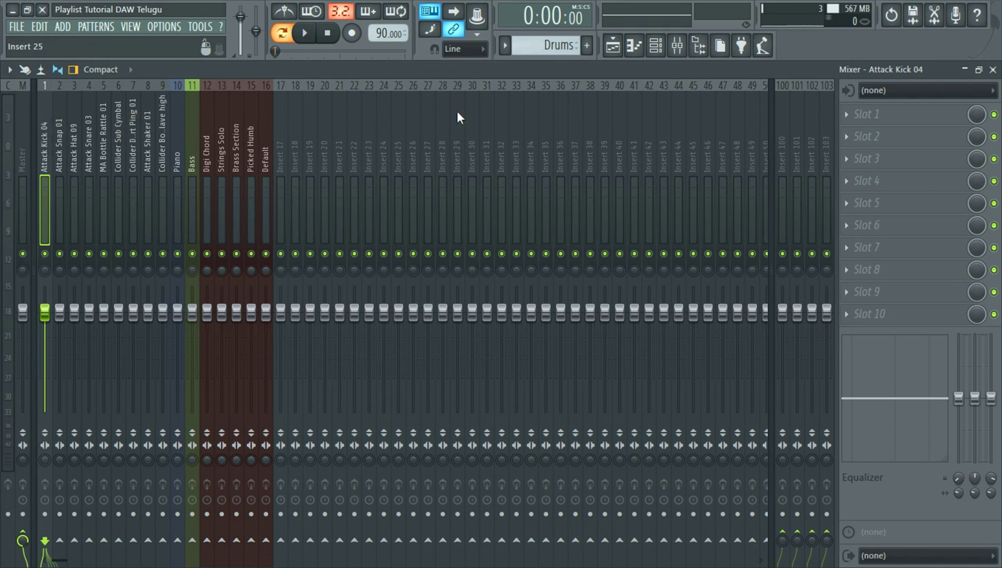
Step: Play the Drums pattern in short bursts to watch the Attack Kick 04 track's meter, stopping each time
{"action": "left_click", "coordinate": [349, 50]}
{"action": "left_click", "coordinate": [332, 35]}
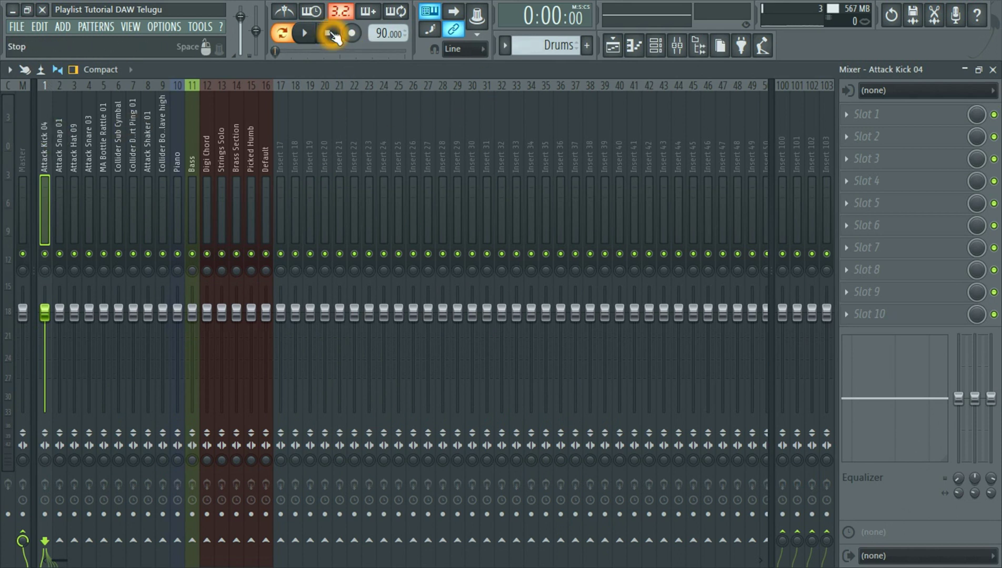
{"action": "left_click", "coordinate": [305, 32]}
{"action": "left_click", "coordinate": [327, 35]}
{"action": "left_click", "coordinate": [329, 34]}
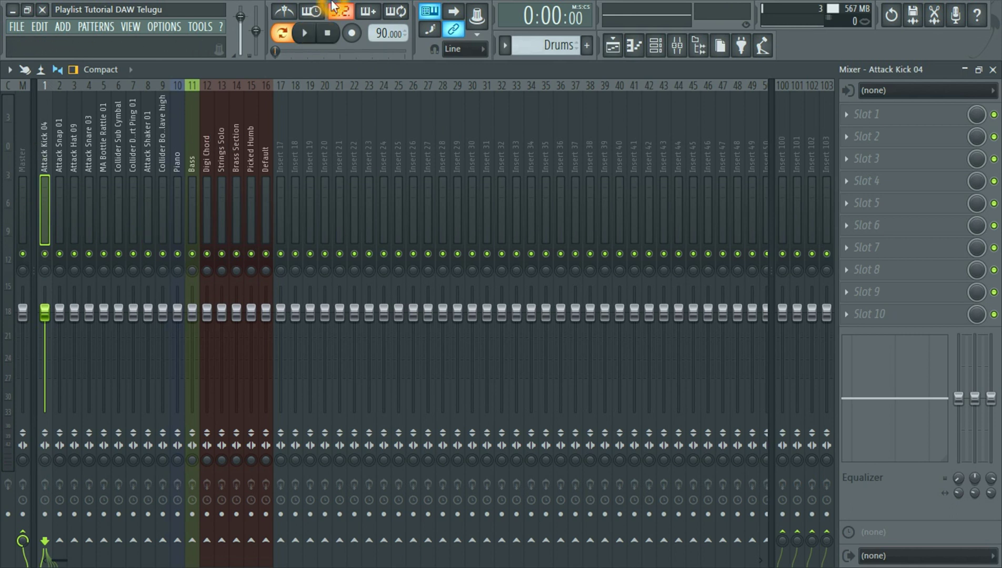
{"action": "left_click", "coordinate": [305, 33]}
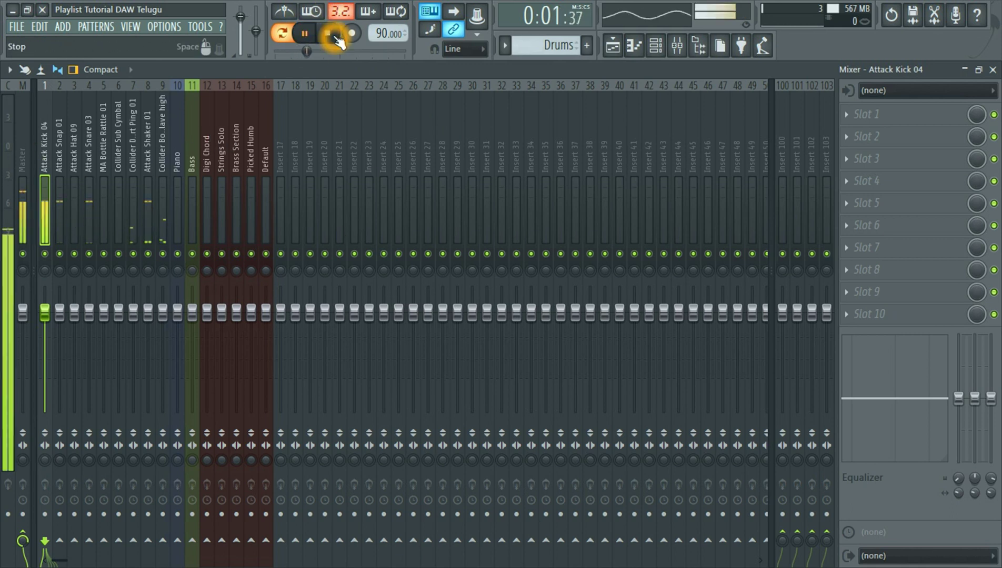
{"action": "left_click", "coordinate": [328, 33]}
{"action": "left_click", "coordinate": [64, 132]}
{"action": "left_click", "coordinate": [53, 132]}
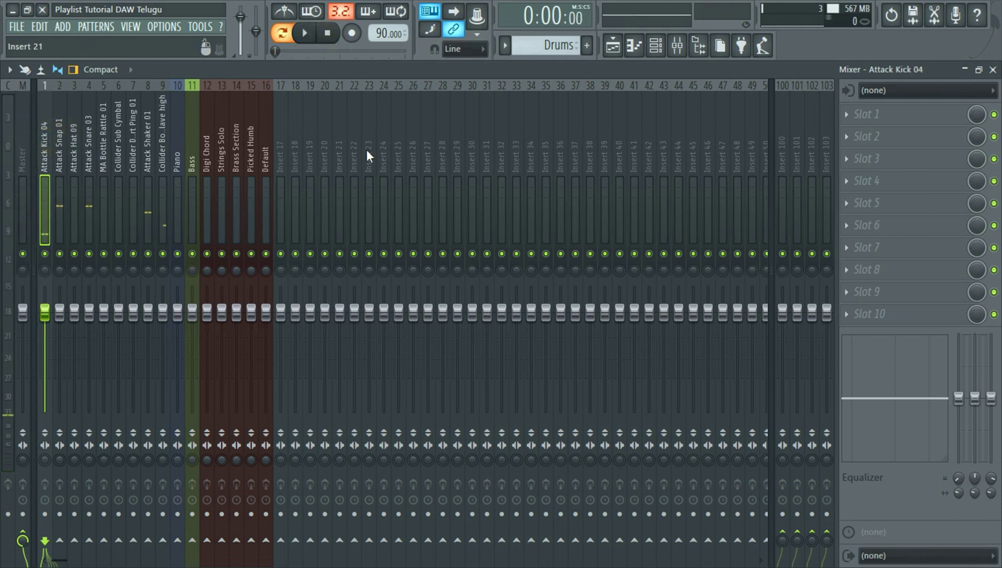
{"action": "left_click", "coordinate": [44, 143]}
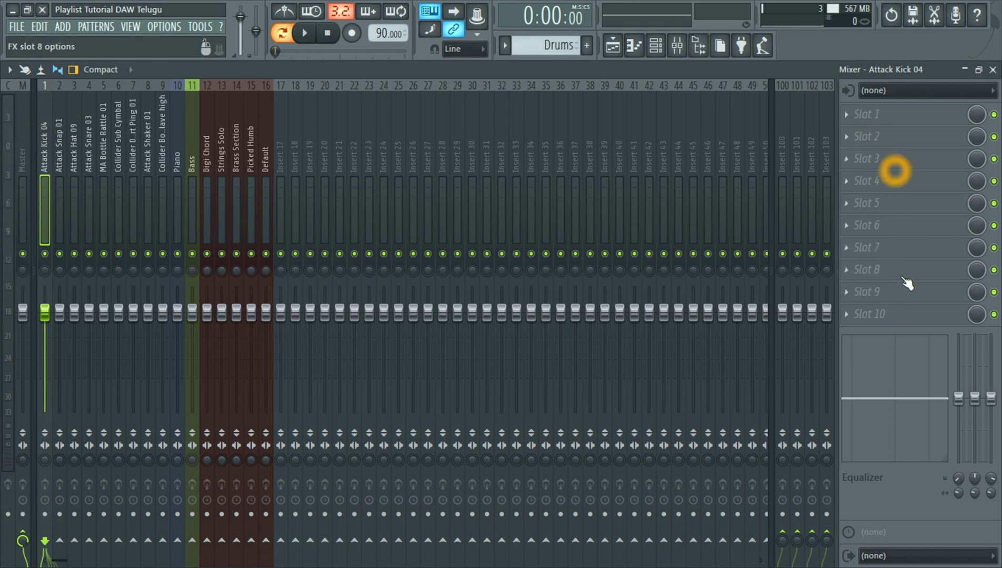
{"action": "left_click", "coordinate": [898, 256]}
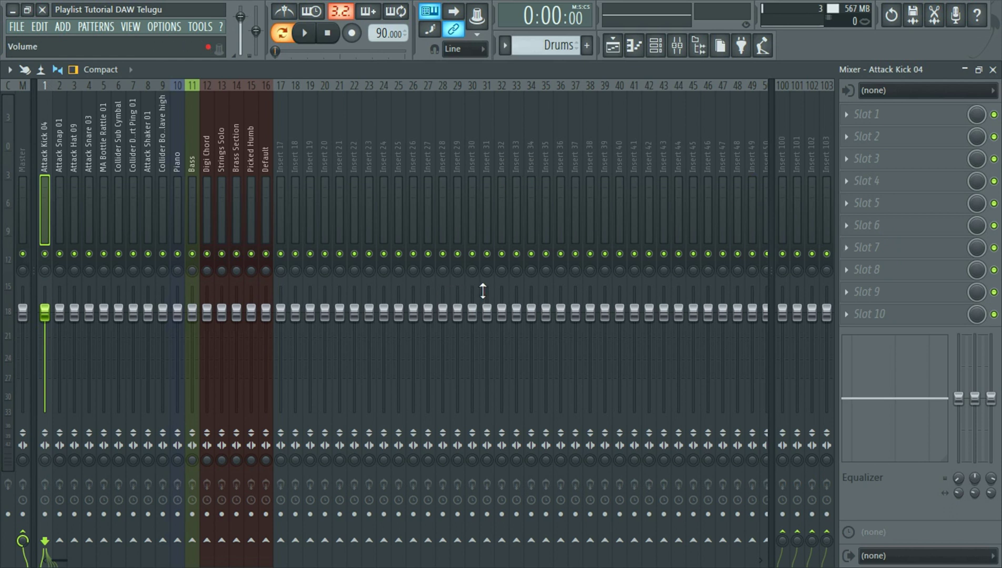
{"action": "left_click", "coordinate": [45, 140]}
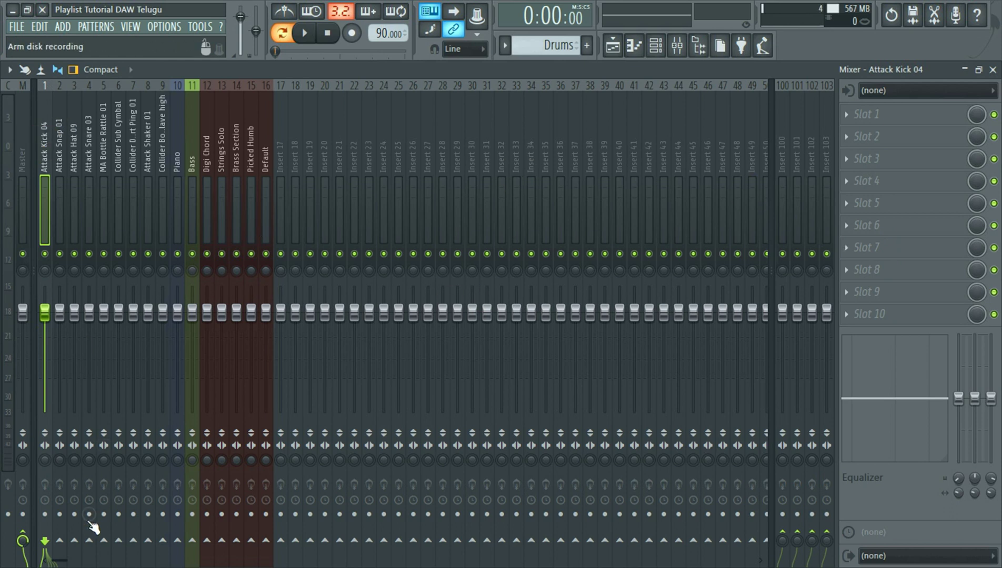
{"action": "left_click", "coordinate": [45, 146]}
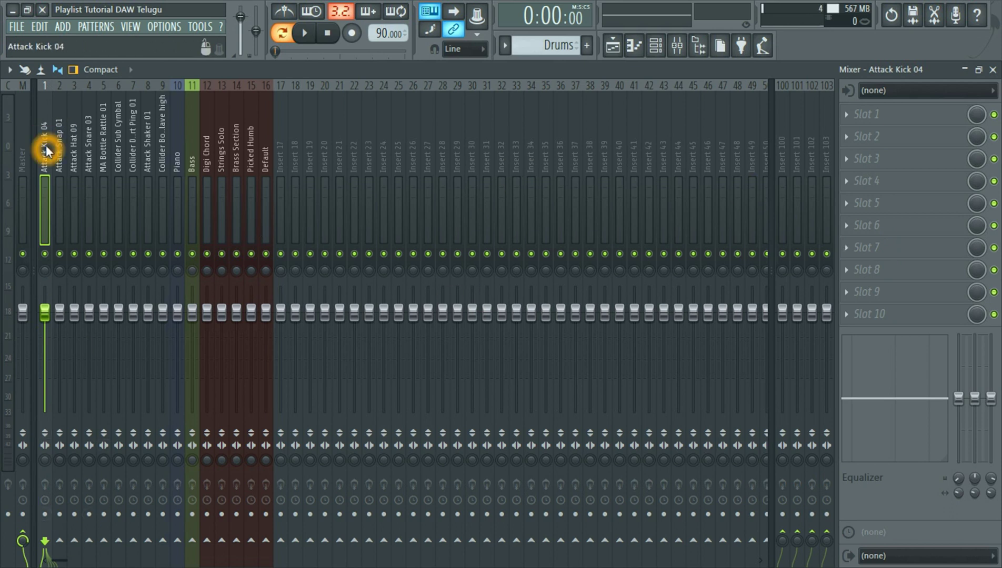
Step: Replay the Drums pattern briefly to compare the individual track meters with the Master meter, and stop playback
{"action": "left_click", "coordinate": [305, 33]}
{"action": "left_click", "coordinate": [327, 36]}
{"action": "left_click", "coordinate": [312, 38]}
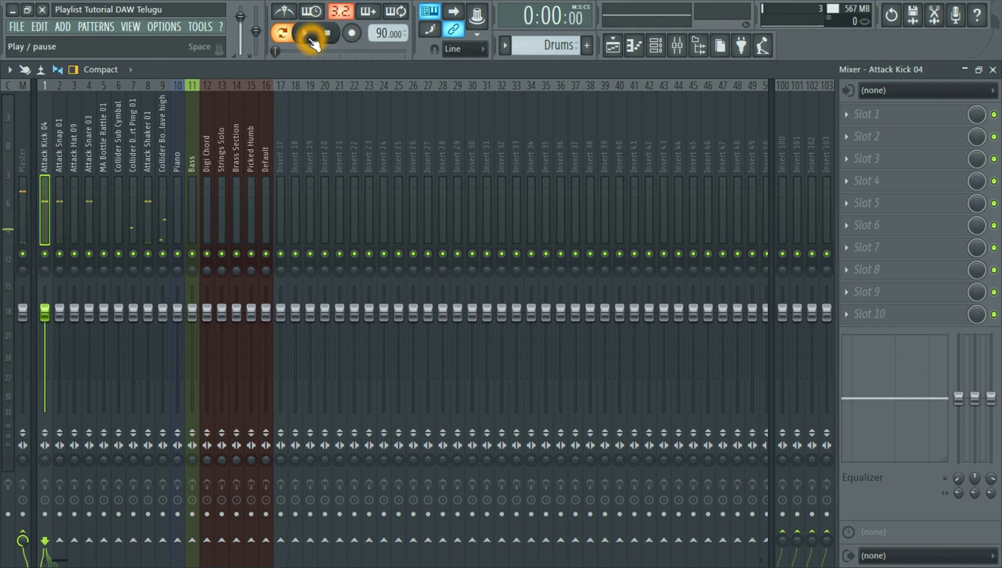
{"action": "left_click", "coordinate": [329, 40]}
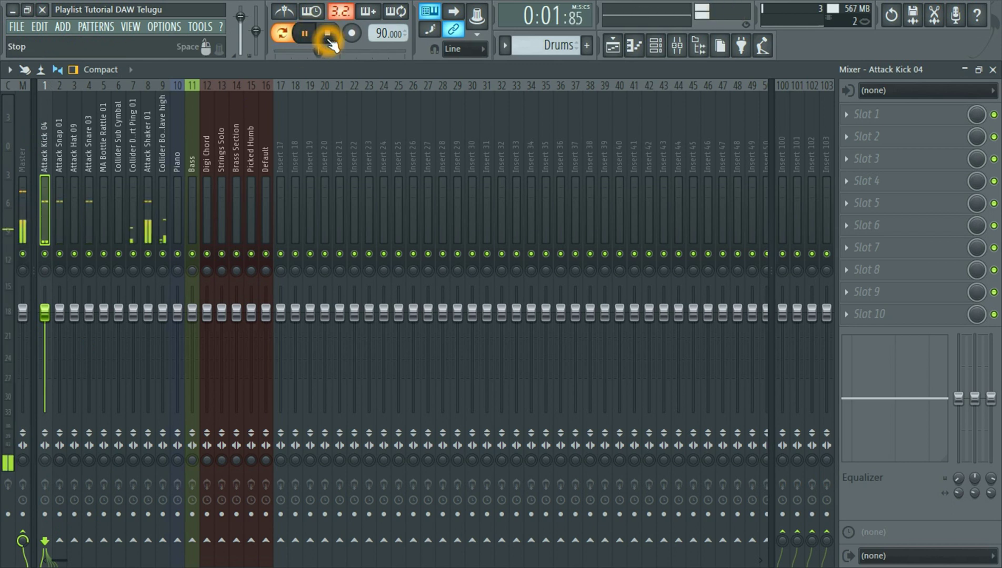
{"action": "left_click", "coordinate": [327, 35]}
{"action": "left_click", "coordinate": [69, 514]}
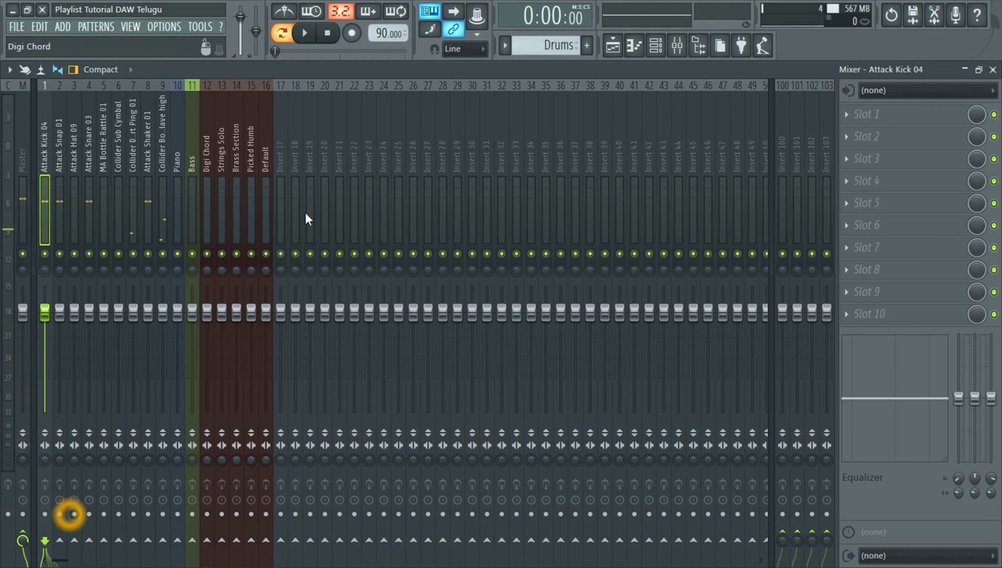
{"action": "left_click", "coordinate": [910, 118]}
{"action": "left_click", "coordinate": [875, 306]}
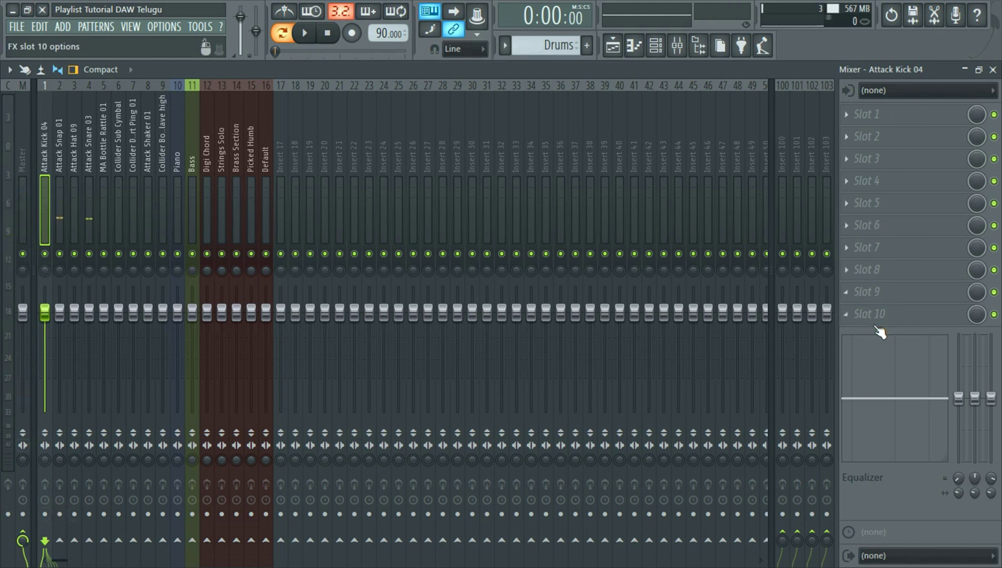
{"action": "left_click", "coordinate": [869, 237]}
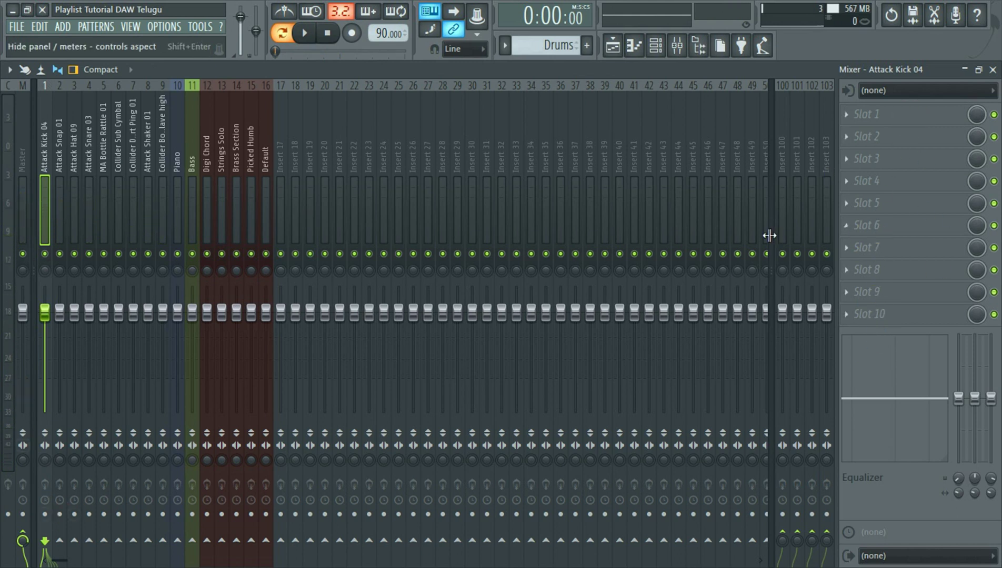
{"action": "left_click", "coordinate": [324, 289]}
Step: Disable the send from Attack Kick 04 to the Master track and test it with a brief playback
{"action": "left_click", "coordinate": [27, 545]}
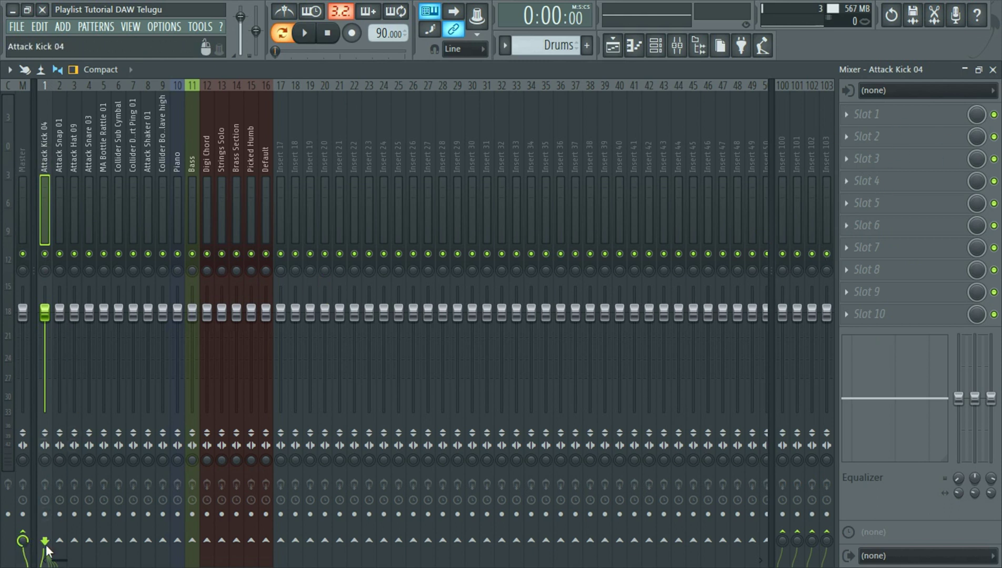
{"action": "left_click", "coordinate": [30, 537]}
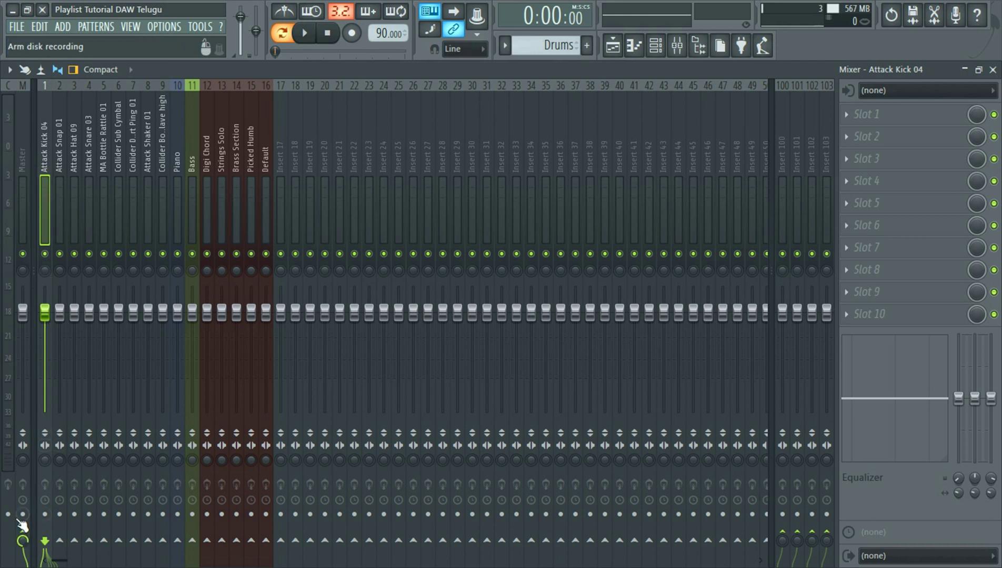
{"action": "left_click", "coordinate": [30, 537]}
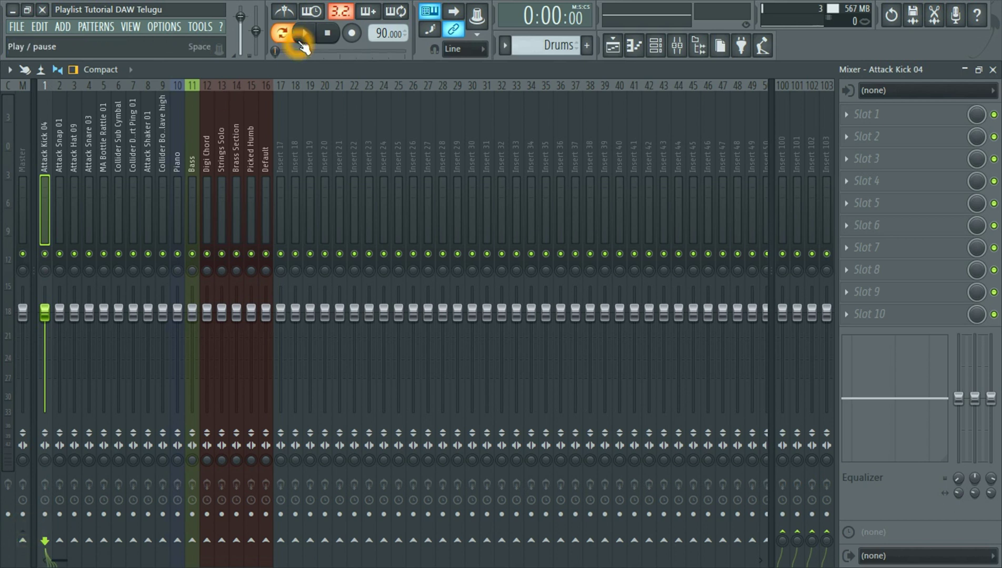
{"action": "left_click", "coordinate": [303, 35]}
{"action": "left_click", "coordinate": [327, 33]}
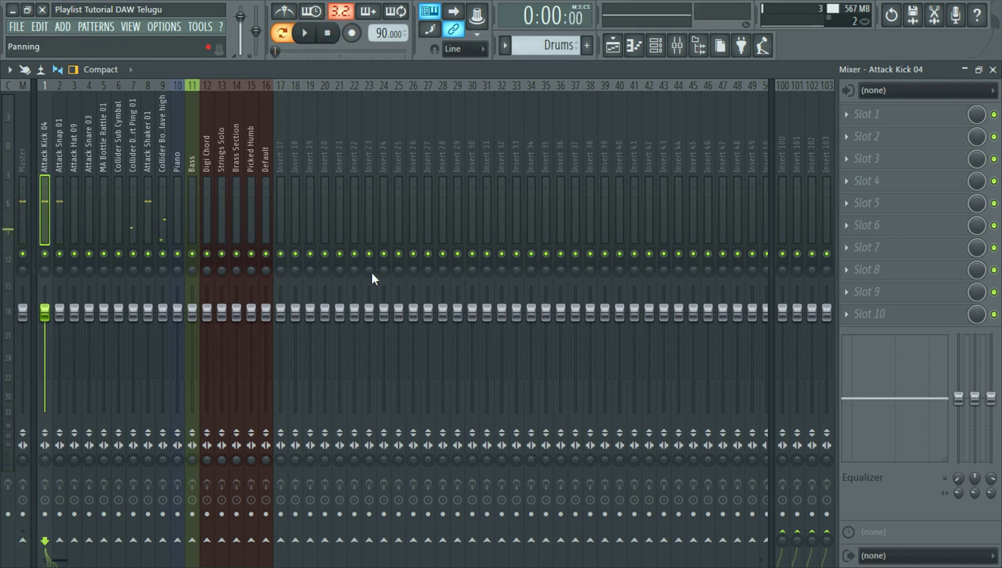
Step: Enable a send from Insert 22 to the Attack Kick 04 track, and test it by playing the Drums pattern
{"action": "left_click", "coordinate": [357, 148]}
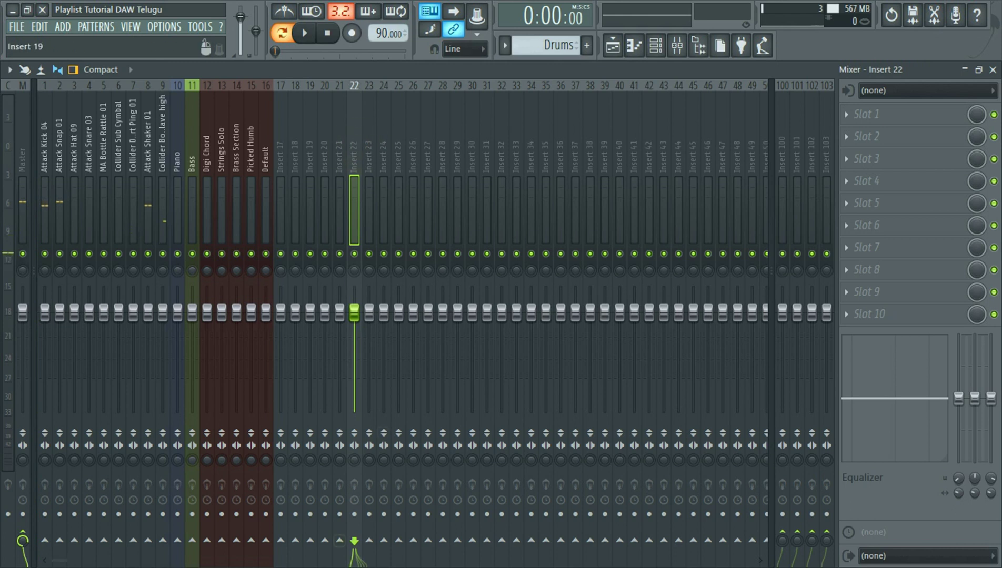
{"action": "left_click", "coordinate": [37, 128]}
{"action": "left_click", "coordinate": [358, 147]}
{"action": "left_click", "coordinate": [48, 149]}
{"action": "left_click", "coordinate": [45, 155]}
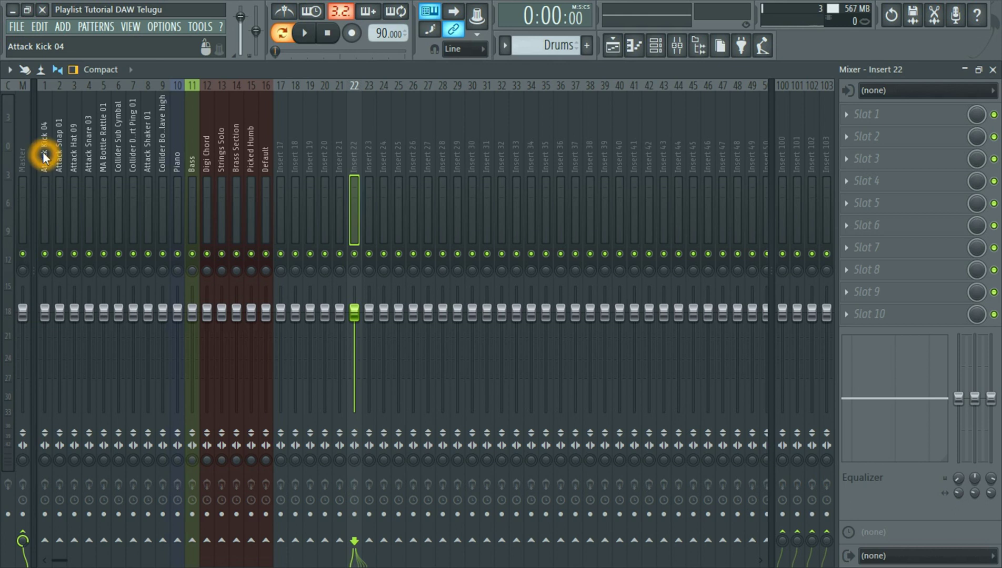
{"action": "left_click", "coordinate": [354, 132]}
{"action": "left_click", "coordinate": [40, 543]}
{"action": "left_click", "coordinate": [47, 545]}
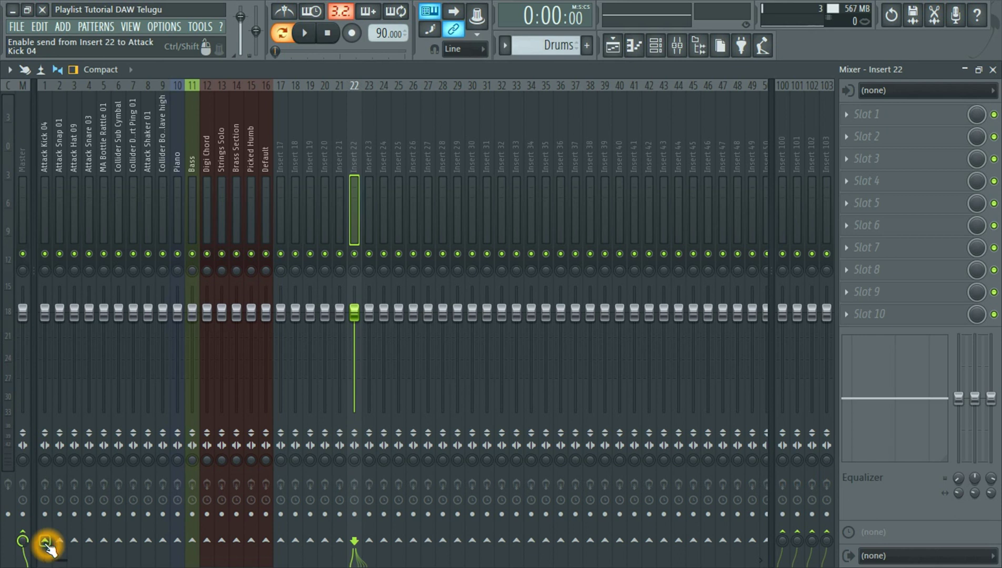
{"action": "left_click", "coordinate": [304, 33]}
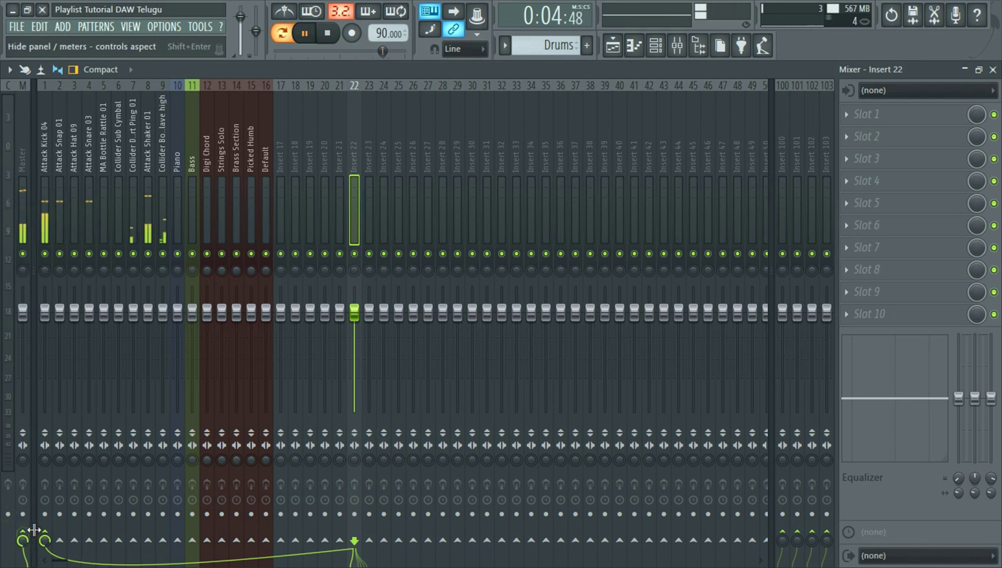
{"action": "left_click", "coordinate": [342, 33]}
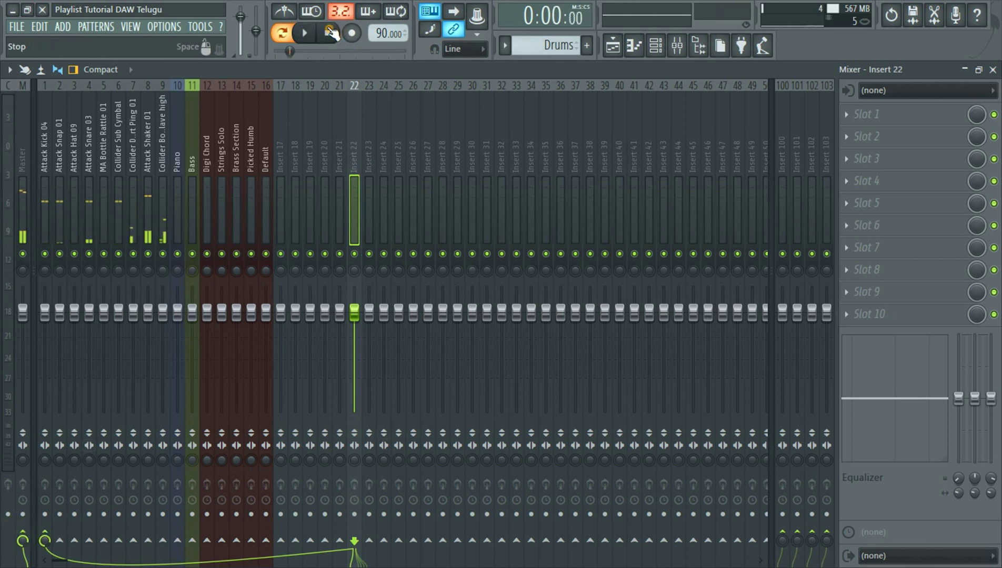
Step: Disable the send from Insert 22 to the Attack Kick 04 track
{"action": "left_click", "coordinate": [136, 481]}
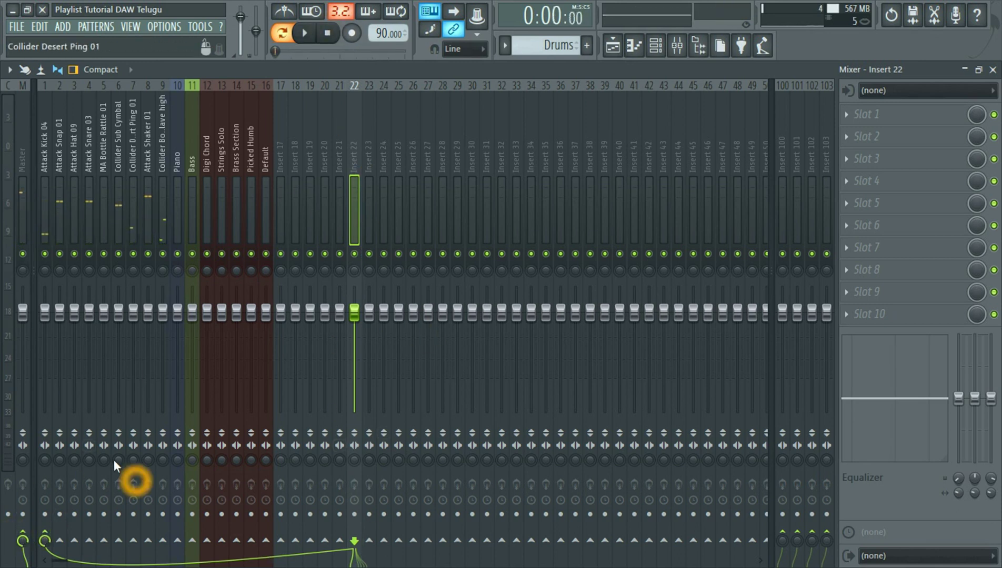
{"action": "left_click", "coordinate": [44, 180]}
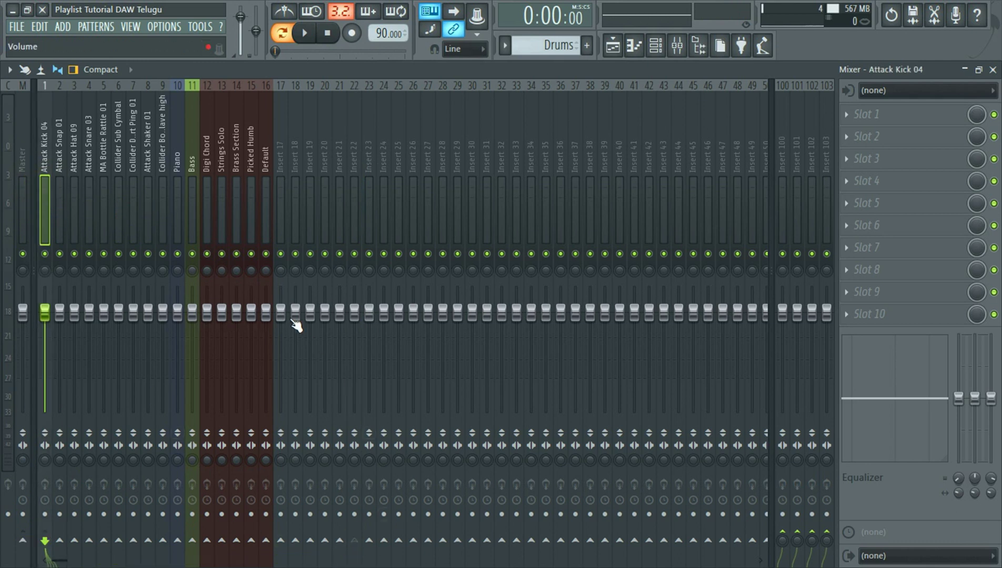
{"action": "left_click", "coordinate": [353, 179]}
{"action": "left_click", "coordinate": [45, 541]}
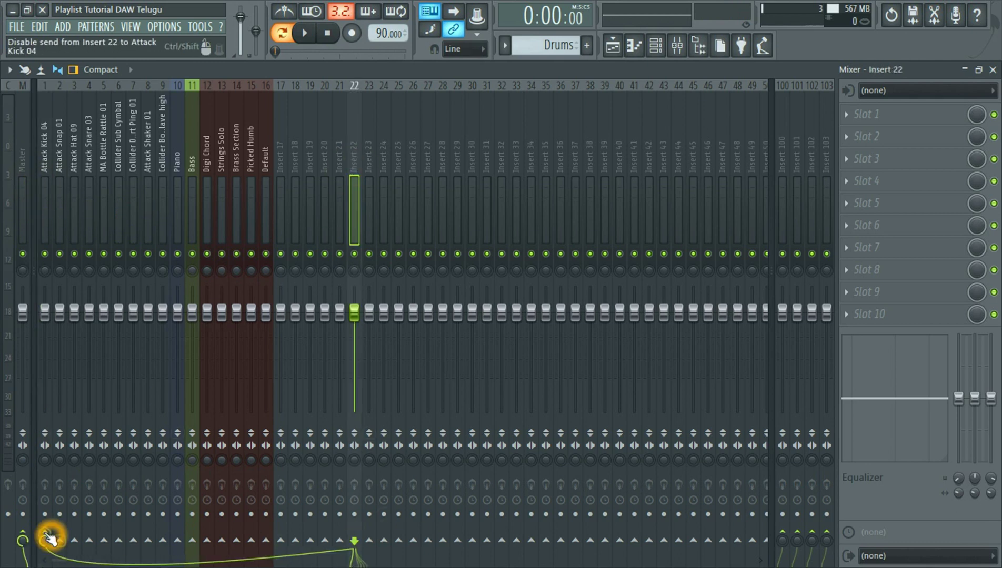
Step: Enable a send from Attack Kick 04 to Insert 22, and test it with two short playbacks of the Drums pattern
{"action": "left_click", "coordinate": [48, 140]}
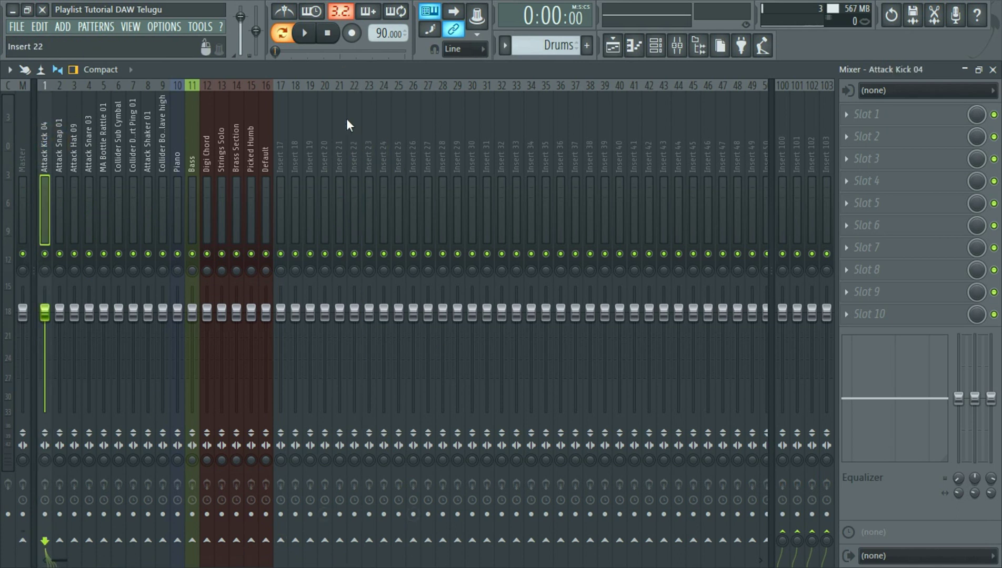
{"action": "left_click", "coordinate": [340, 540]}
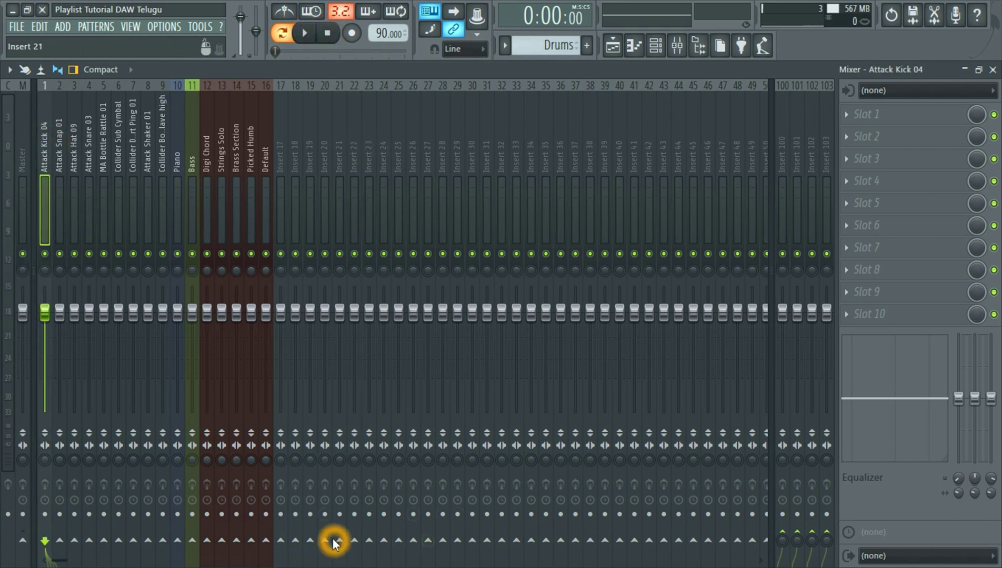
{"action": "left_click", "coordinate": [354, 541]}
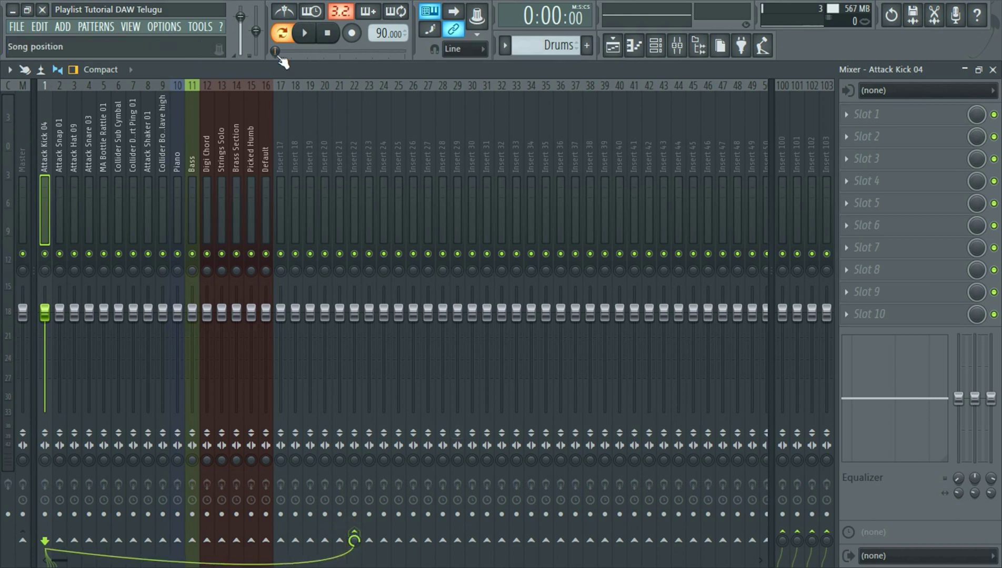
{"action": "left_click", "coordinate": [304, 33]}
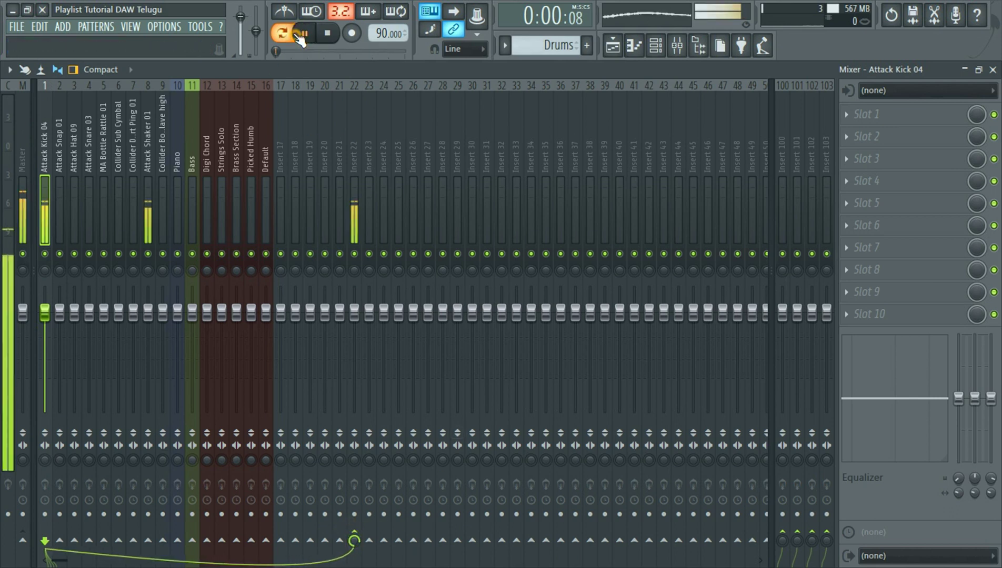
{"action": "left_click", "coordinate": [332, 34]}
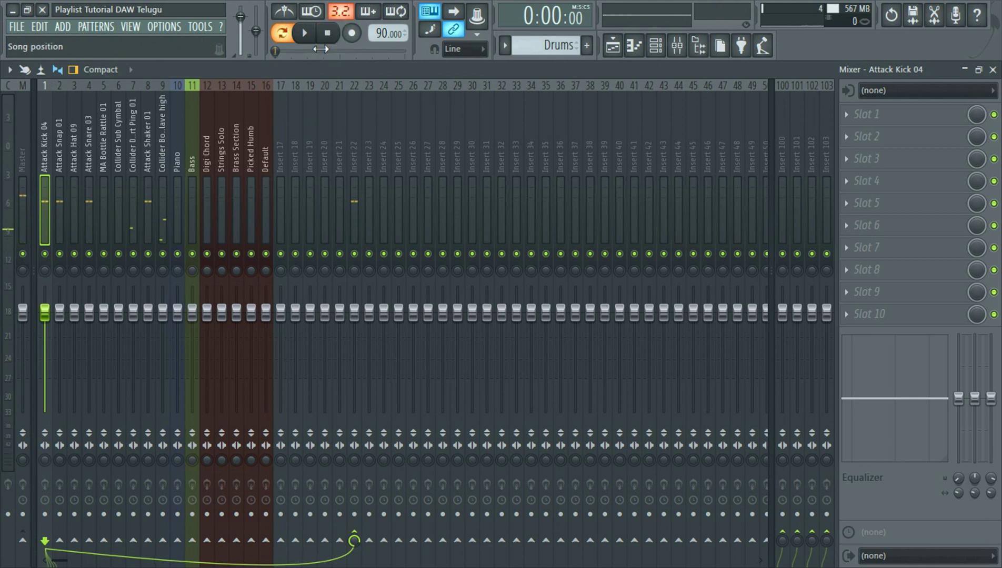
{"action": "key", "text": "space"}
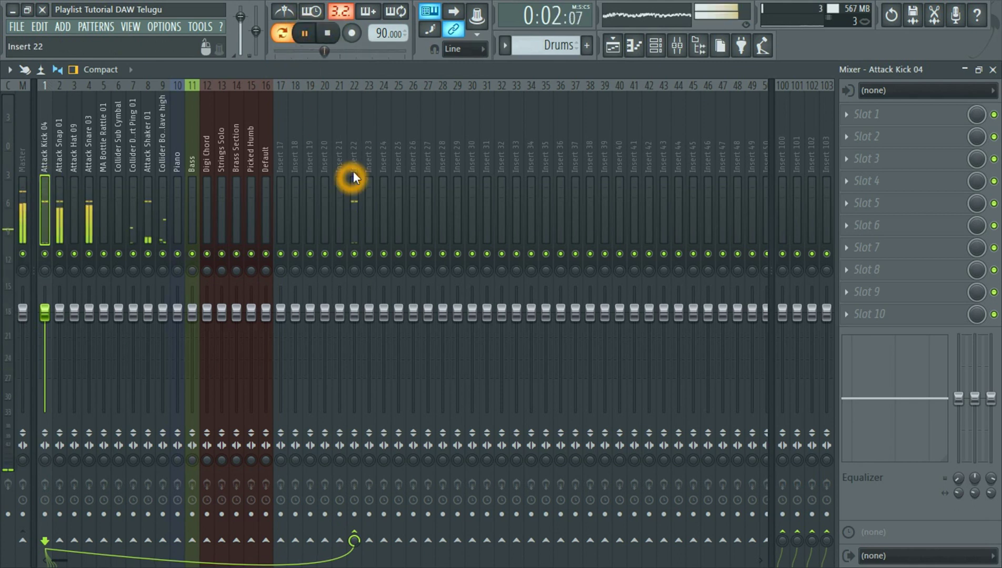
{"action": "left_click", "coordinate": [353, 171]}
{"action": "left_click", "coordinate": [326, 34]}
Step: Remove the send from Attack Kick 04 to Insert 22, and check the routing with a brief playback of the Drums pattern
{"action": "left_click", "coordinate": [44, 173]}
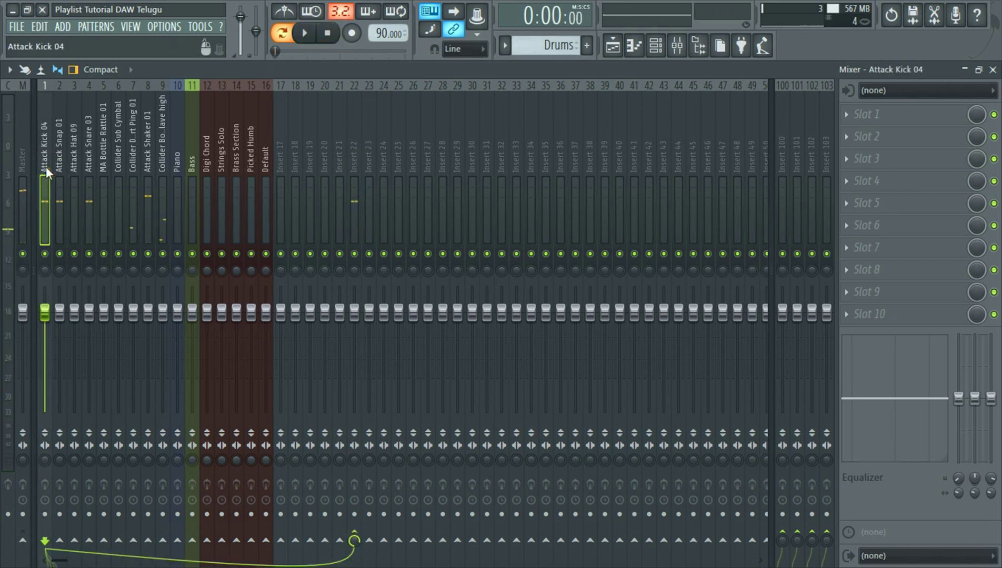
{"action": "left_click", "coordinate": [358, 181]}
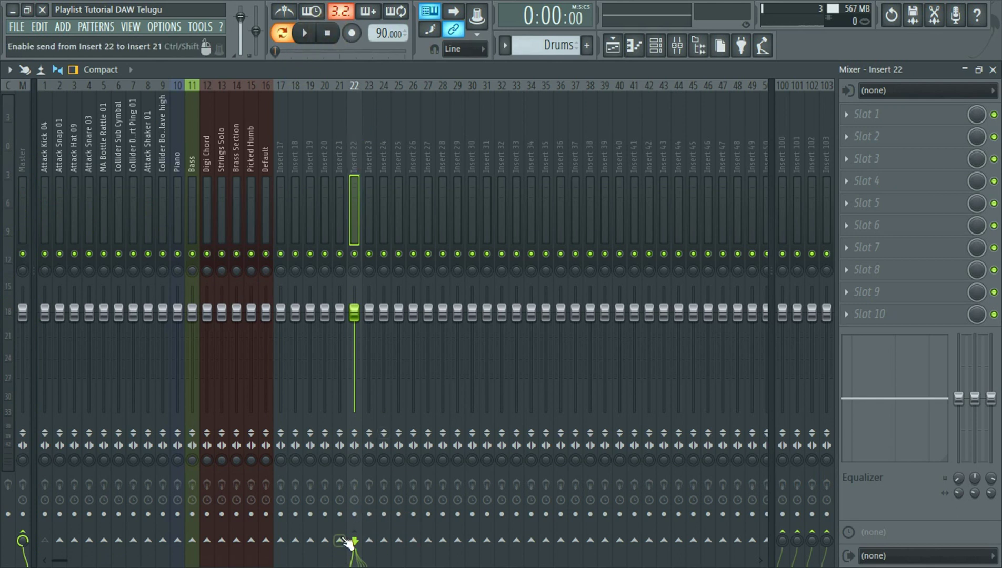
{"action": "left_click", "coordinate": [41, 135]}
{"action": "left_click", "coordinate": [358, 537]}
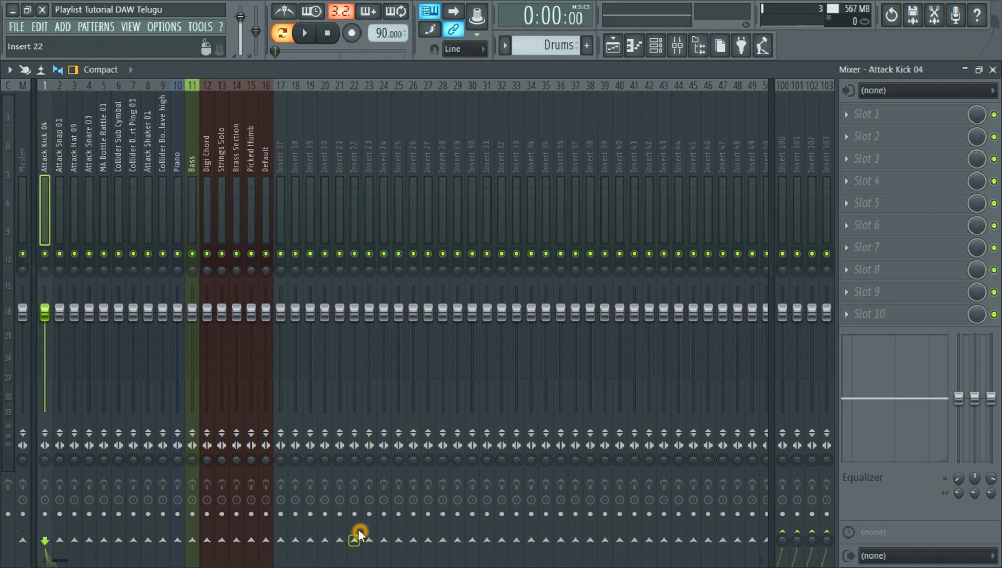
{"action": "left_click", "coordinate": [304, 33]}
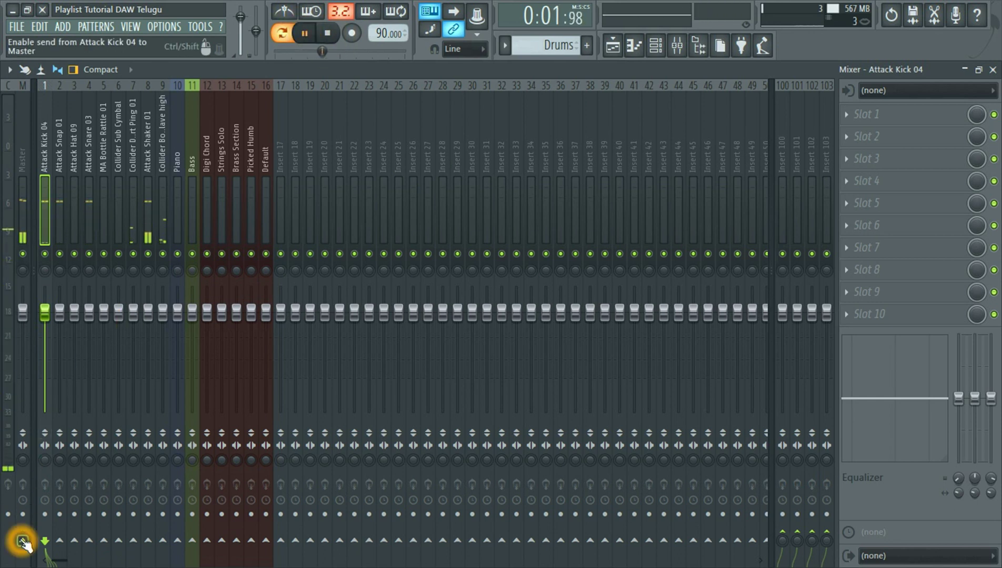
{"action": "left_click", "coordinate": [327, 33]}
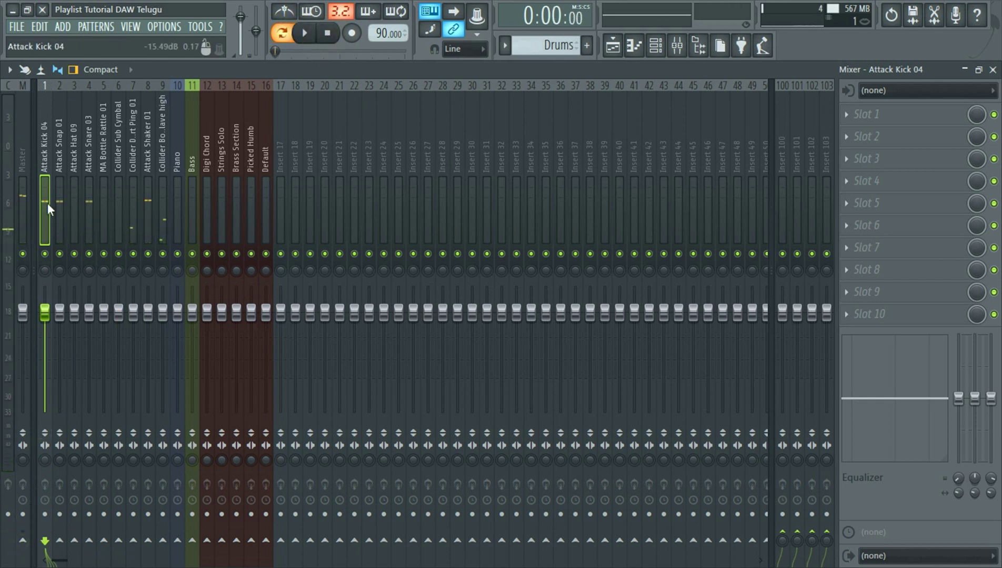
Step: Enable the send from Attack Kick 04 to the Master track, and test it by playing the Drums pattern twice
{"action": "left_click", "coordinate": [15, 545]}
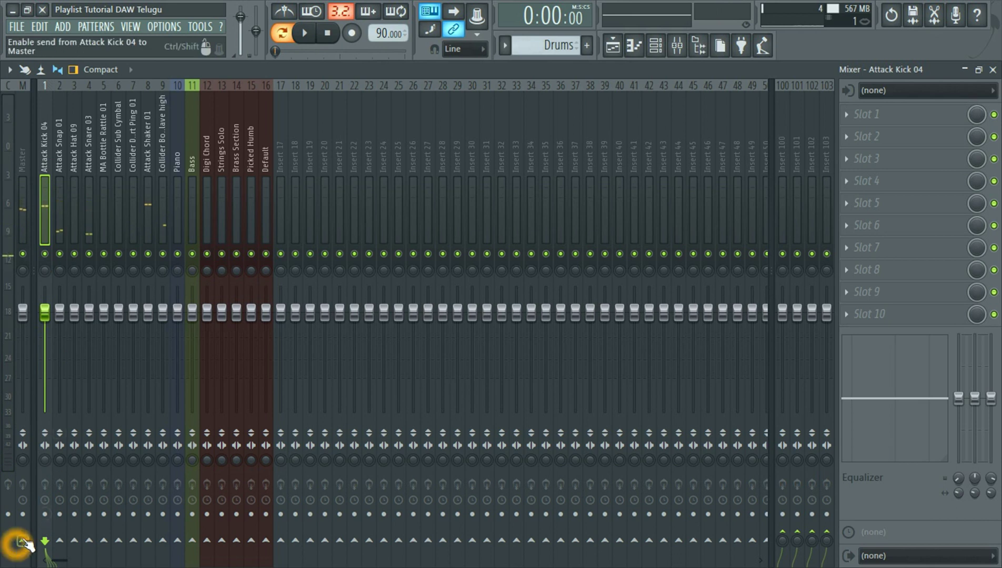
{"action": "left_click", "coordinate": [305, 35]}
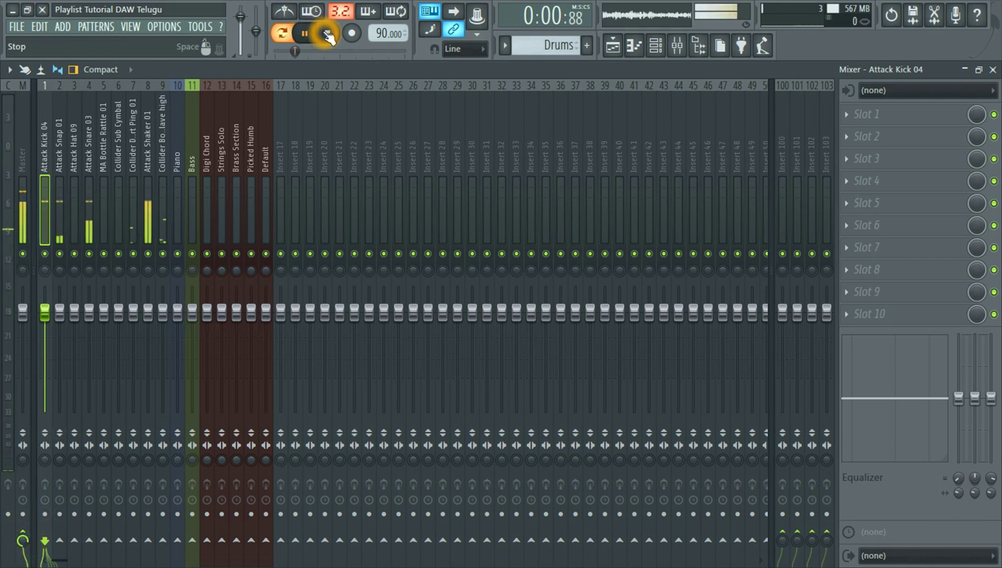
{"action": "left_click", "coordinate": [327, 35]}
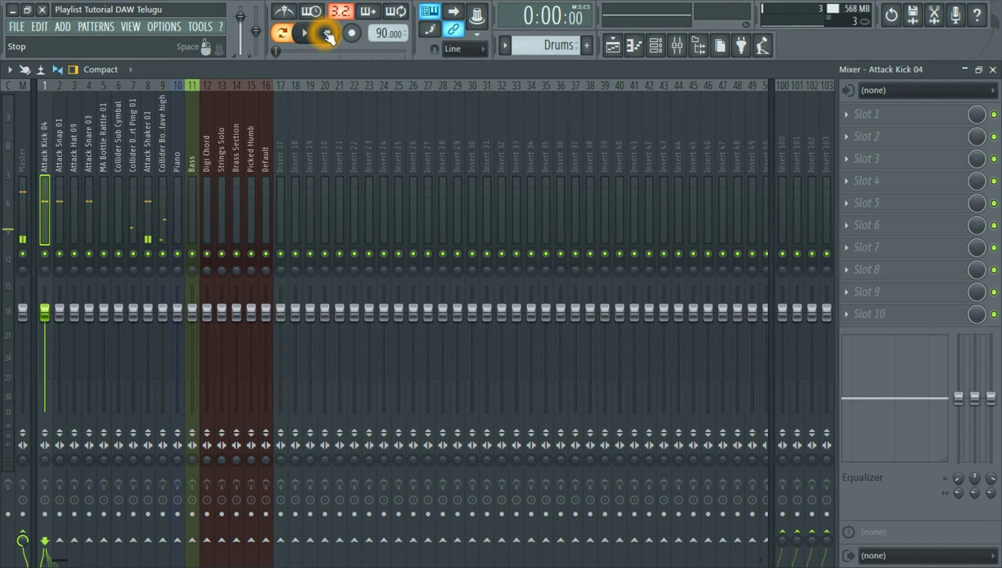
{"action": "left_click", "coordinate": [305, 34]}
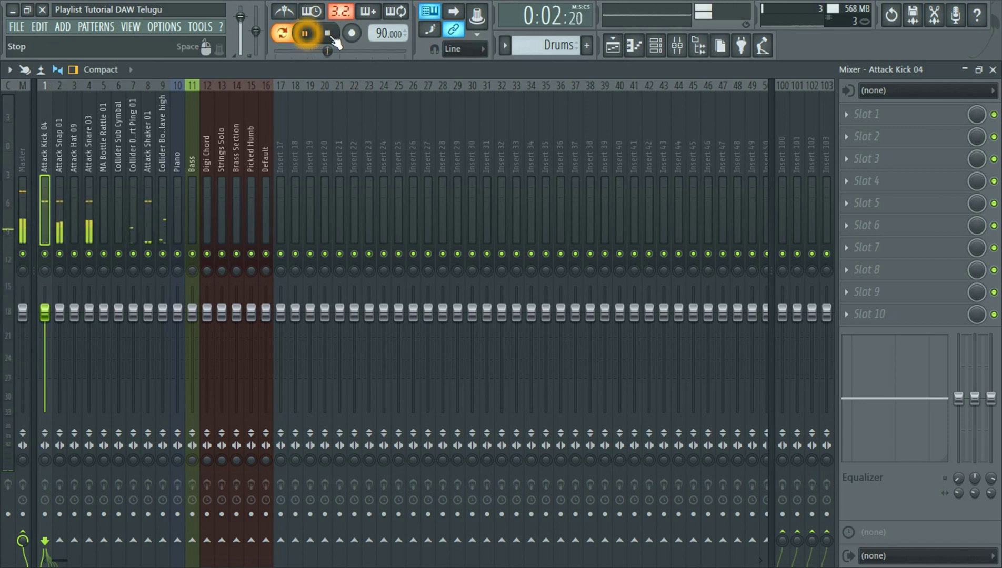
{"action": "left_click", "coordinate": [328, 35]}
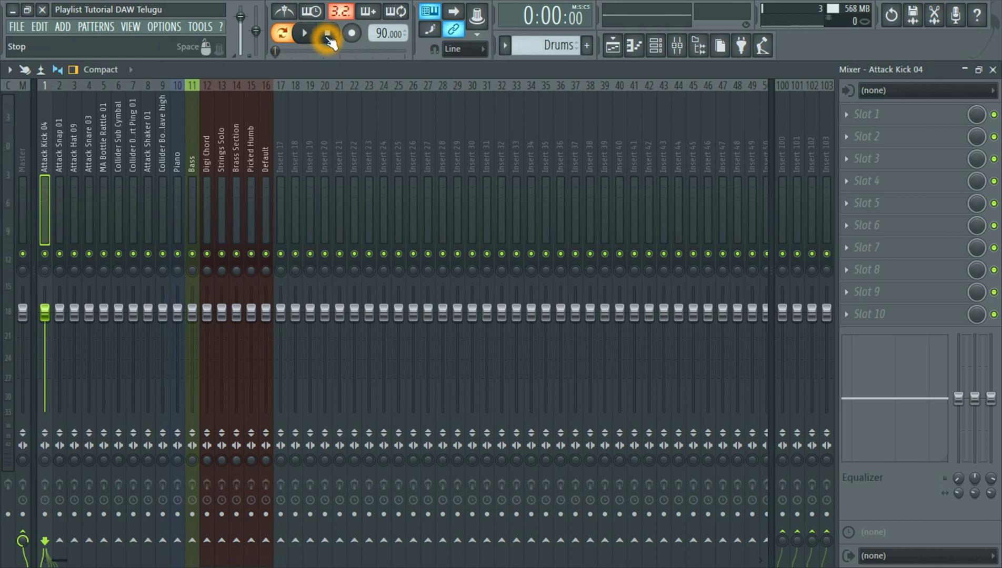
Step: Shrink the mixer window to view the Attack Kick 04 channel in the Channel rack, and maximize the mixer again
{"action": "left_click", "coordinate": [48, 554]}
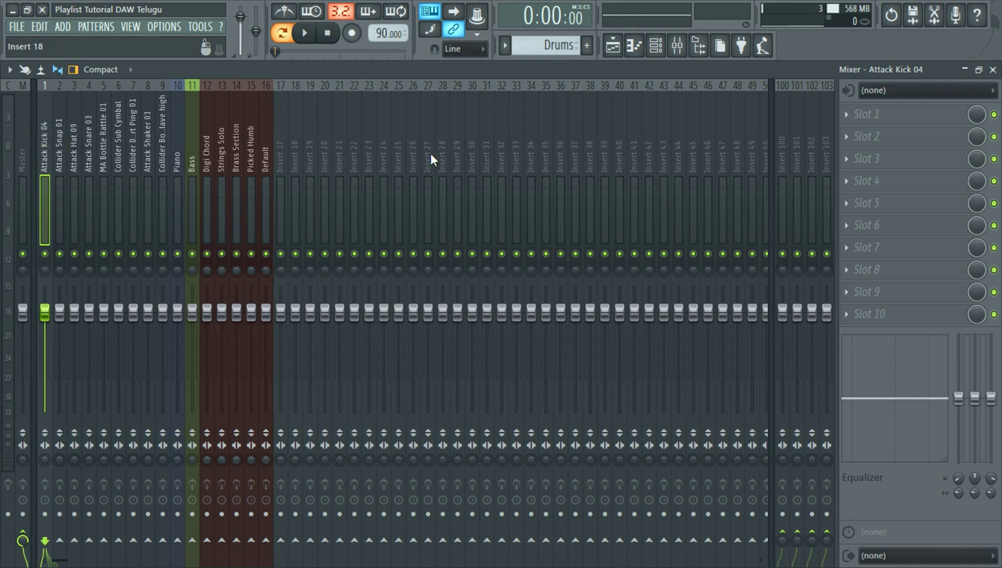
{"action": "left_click", "coordinate": [979, 70]}
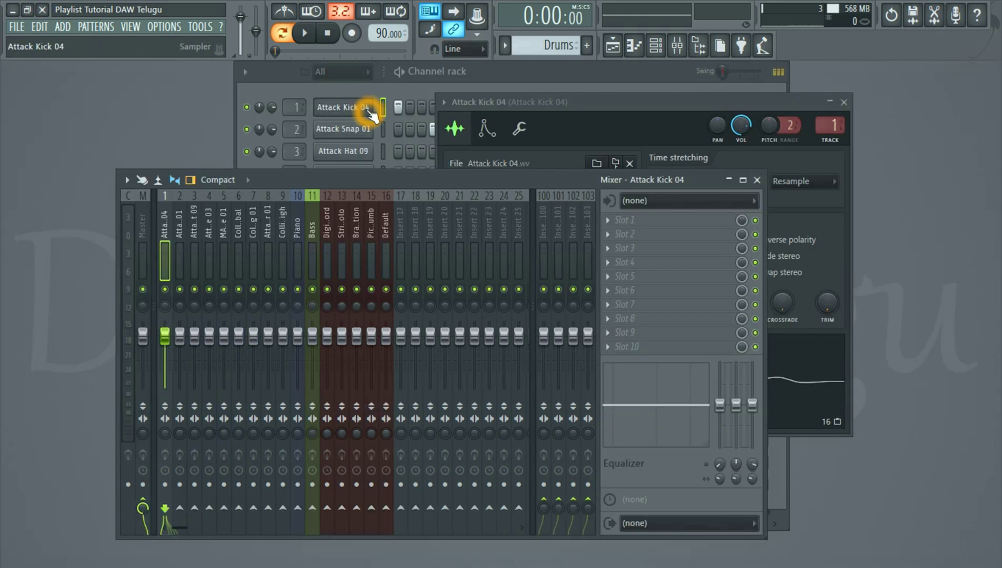
{"action": "double_click", "coordinate": [471, 180]}
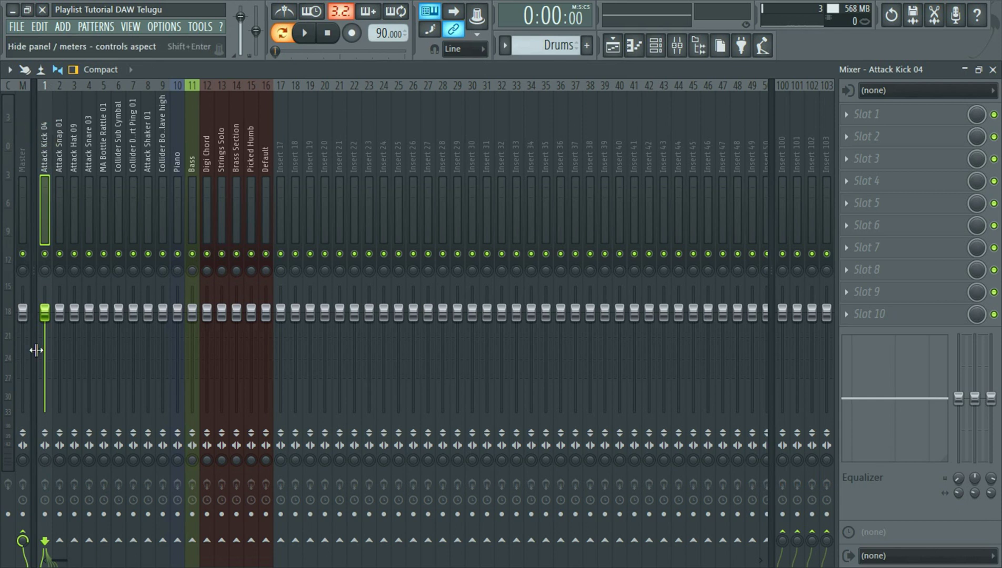
Step: While the Drums pattern plays, switch the send from Attack Kick 04 to the Master off and back on, and stop playback
{"action": "left_click", "coordinate": [20, 169]}
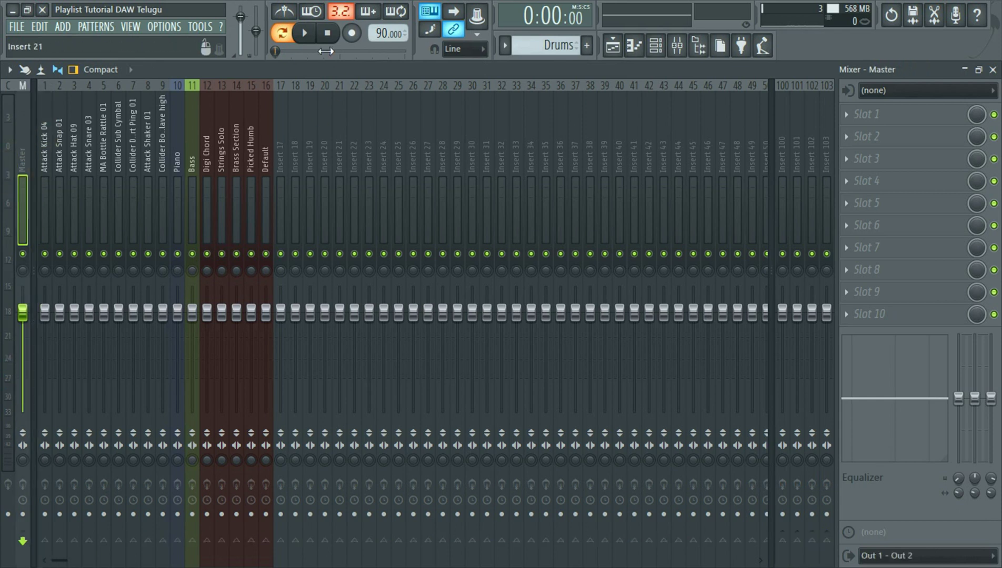
{"action": "left_click", "coordinate": [307, 34]}
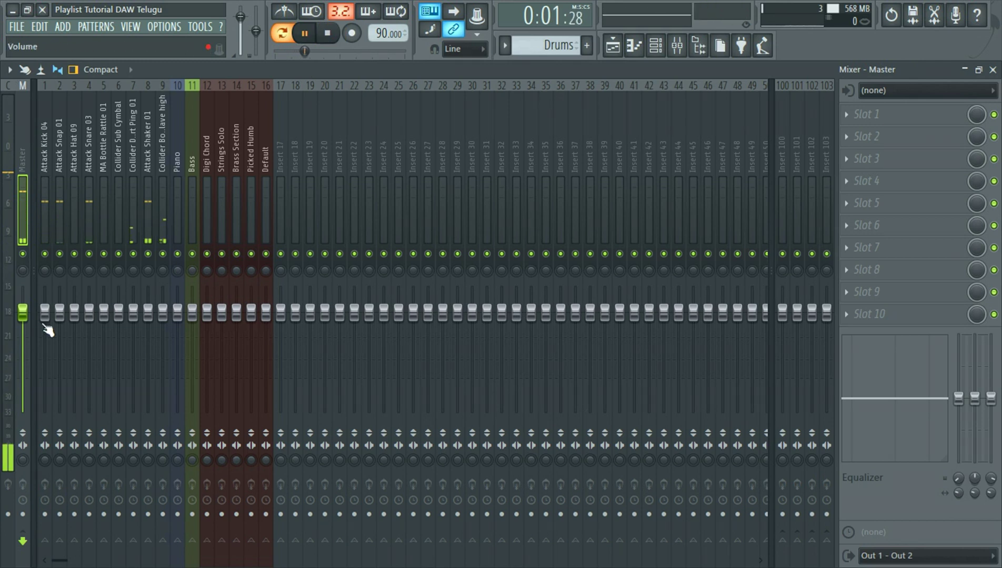
{"action": "left_click", "coordinate": [46, 144]}
{"action": "left_click", "coordinate": [48, 241]}
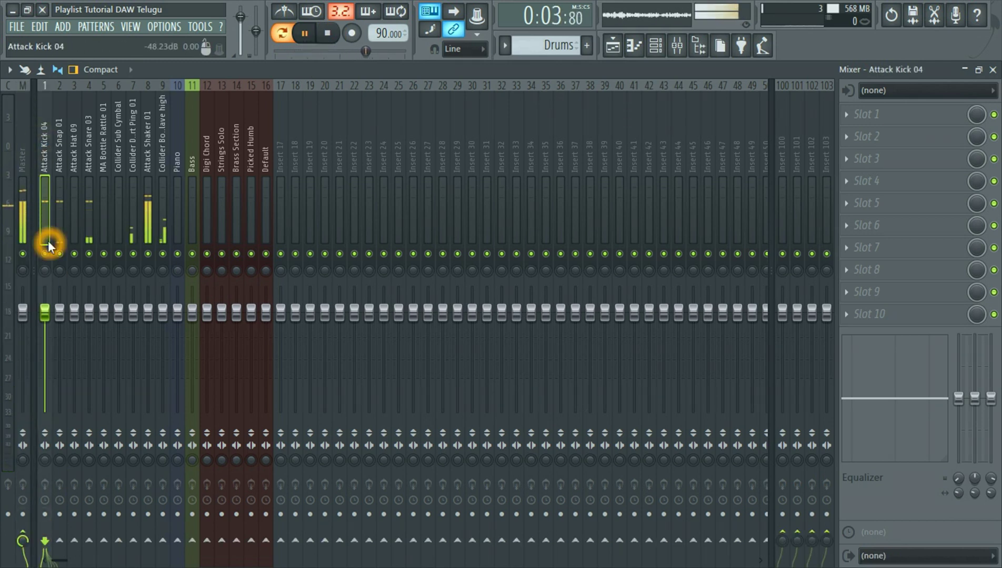
{"action": "left_click", "coordinate": [23, 537]}
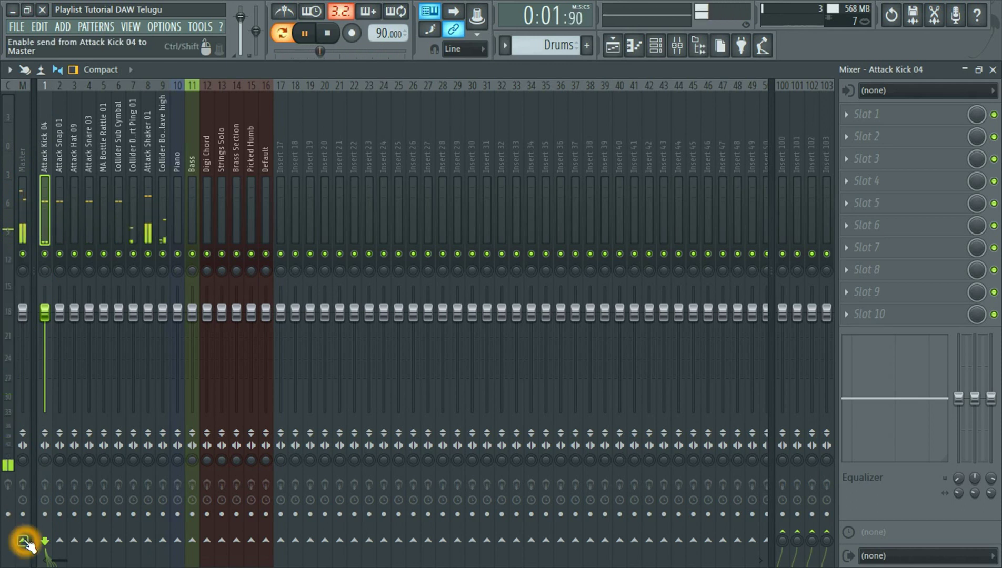
{"action": "left_click", "coordinate": [24, 540]}
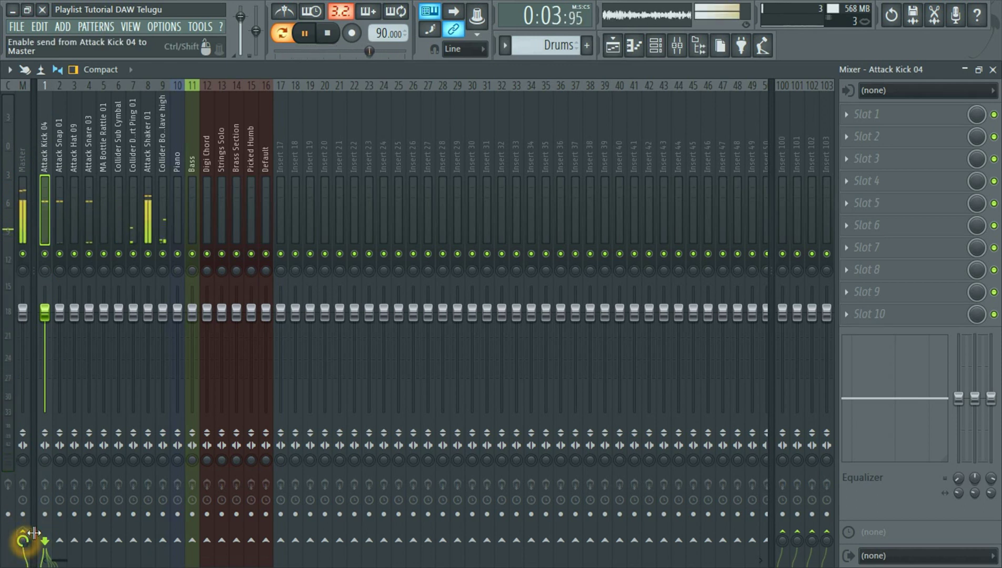
{"action": "left_click", "coordinate": [340, 35]}
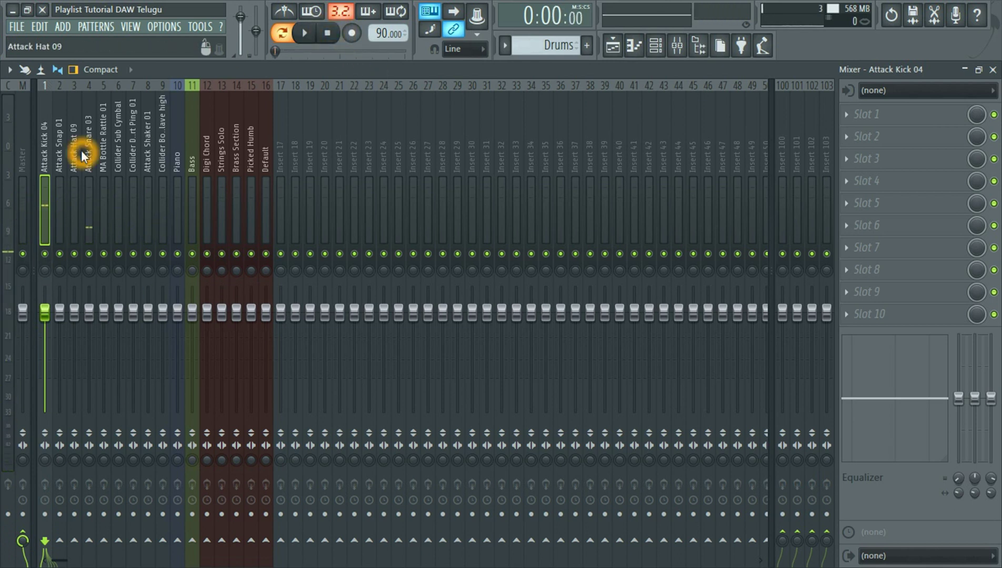
Step: Step through the mixer tracks from Attack Kick 04 to Bass and back to examine each track's send to the Master
{"action": "key", "text": "Right"}
{"action": "key", "text": "Right"}
{"action": "key", "text": "Right"}
{"action": "key", "text": "Right"}
{"action": "key", "text": "Right"}
{"action": "key", "text": "Right"}
{"action": "key", "text": "Right"}
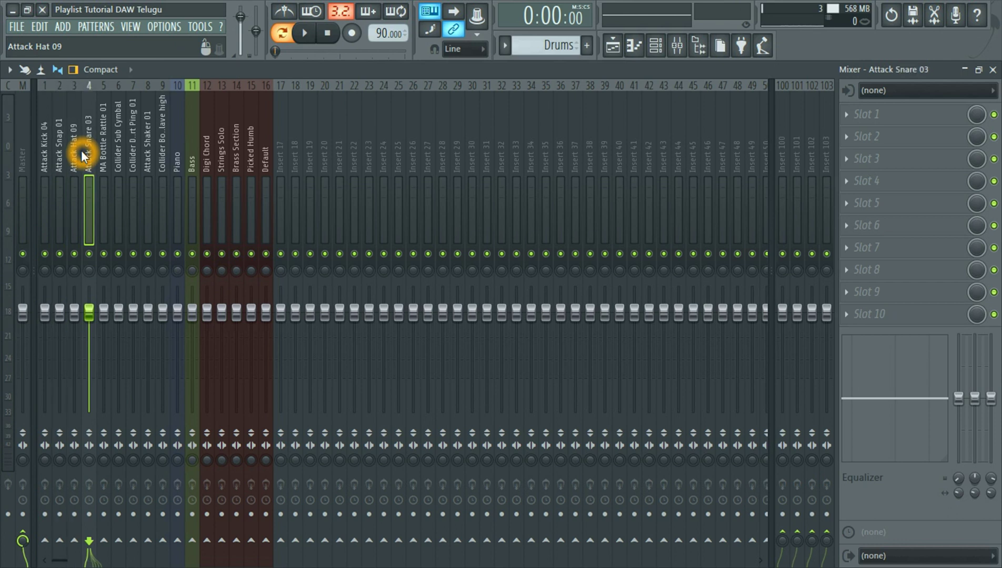
{"action": "key", "text": "Right"}
{"action": "key", "text": "Right"}
{"action": "key", "text": "Right"}
{"action": "key", "text": "Right"}
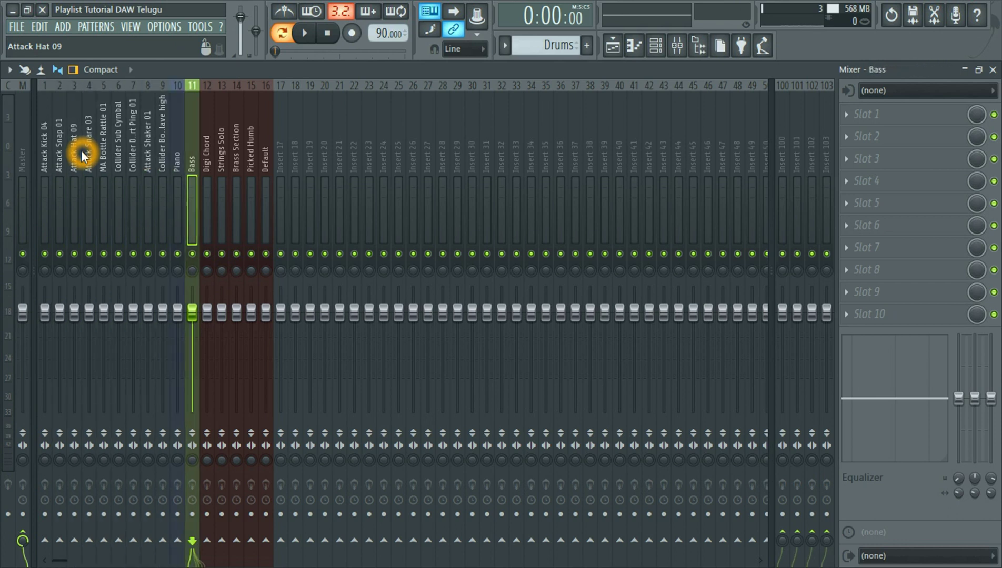
{"action": "key", "text": "Left"}
{"action": "key", "text": "Left"}
{"action": "key", "text": "Left"}
{"action": "key", "text": "Left"}
{"action": "key", "text": "Left"}
{"action": "key", "text": "Left"}
{"action": "key", "text": "Left"}
{"action": "key", "text": "Left"}
{"action": "key", "text": "Left"}
{"action": "key", "text": "Left"}
{"action": "key", "text": "Left"}
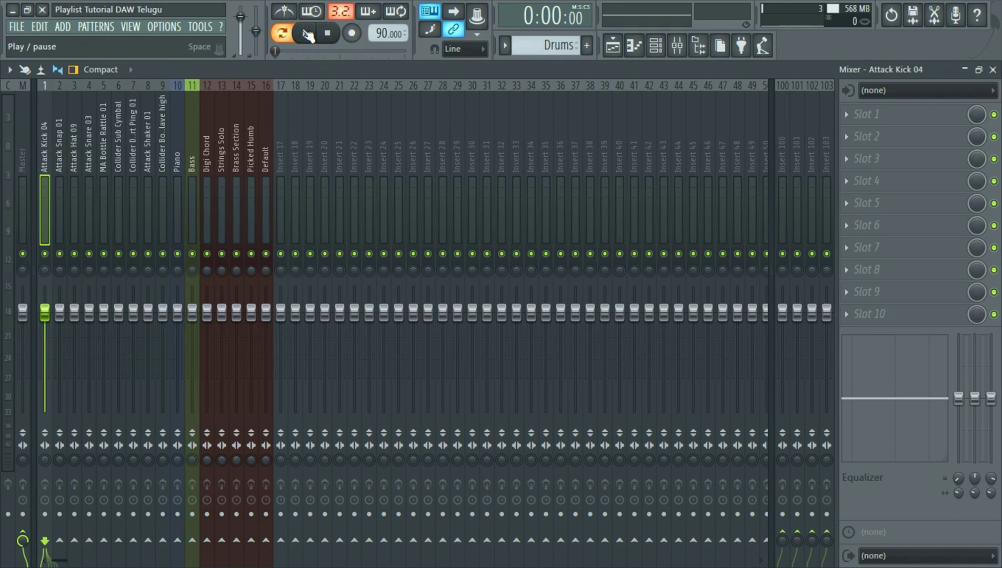
Step: Play the Drums pattern twice to watch the track and Master meters, stopping each time, and select the Attack Snap 01 track
{"action": "left_click", "coordinate": [315, 38]}
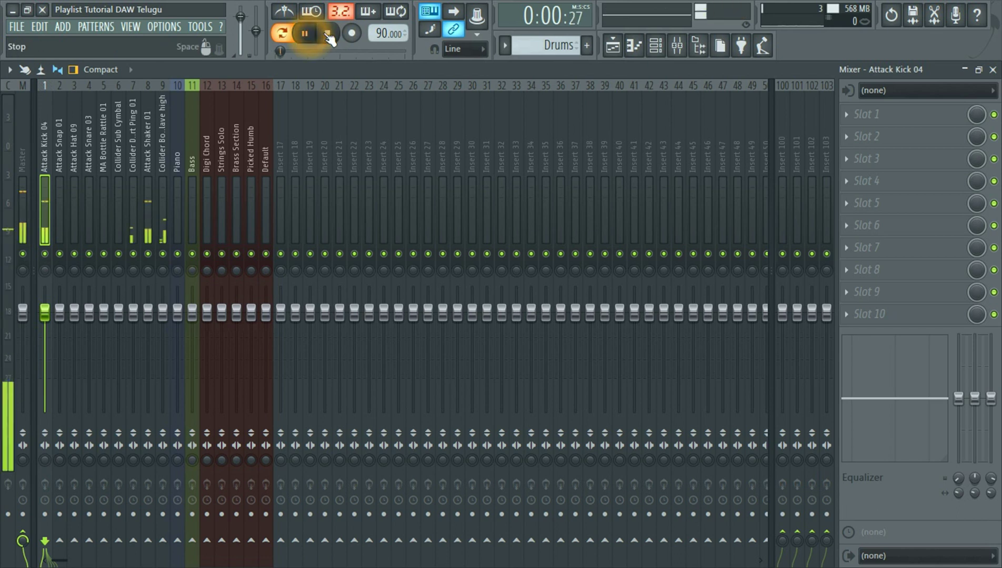
{"action": "left_click", "coordinate": [329, 35]}
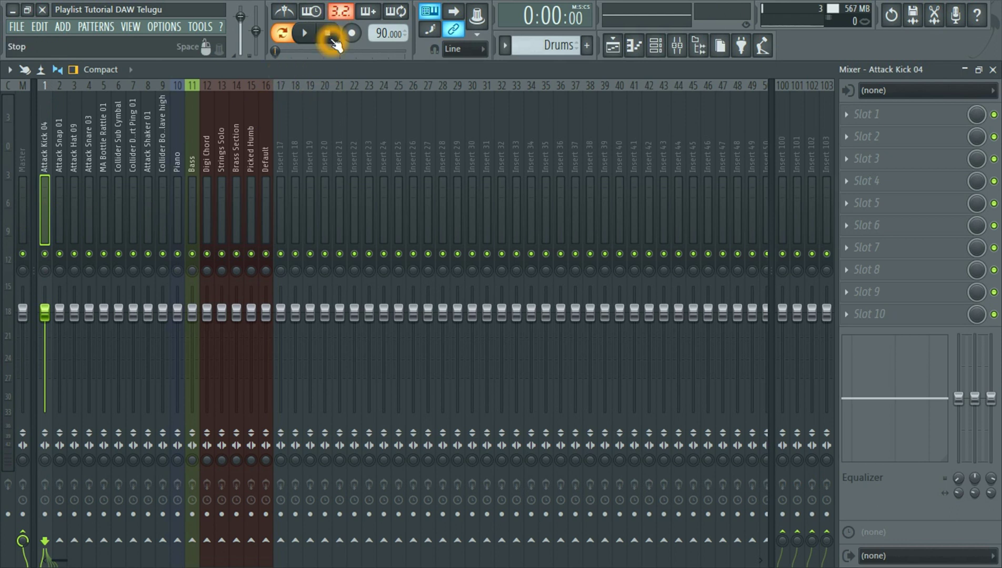
{"action": "left_click", "coordinate": [308, 38]}
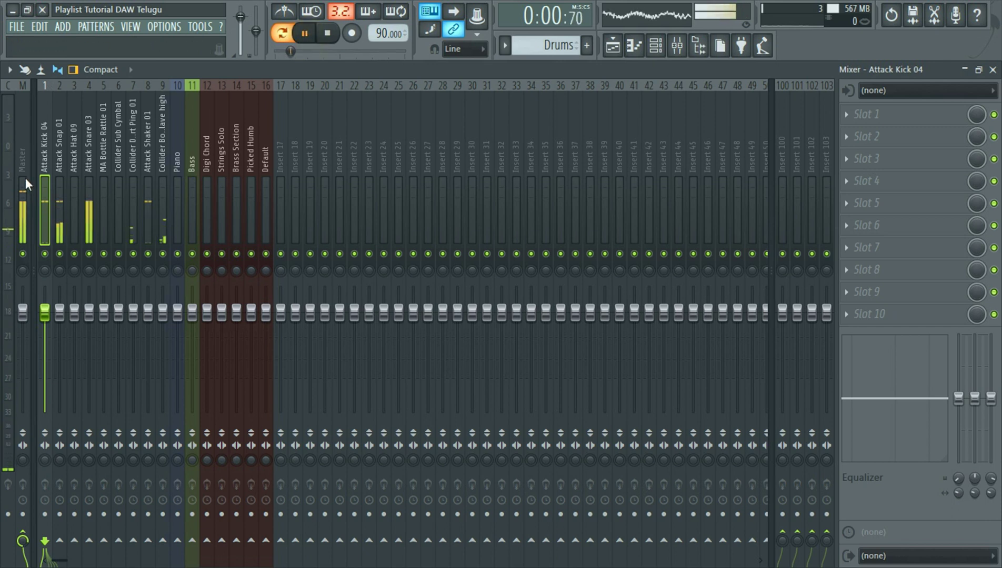
{"action": "left_click", "coordinate": [329, 34]}
{"action": "left_click", "coordinate": [58, 125]}
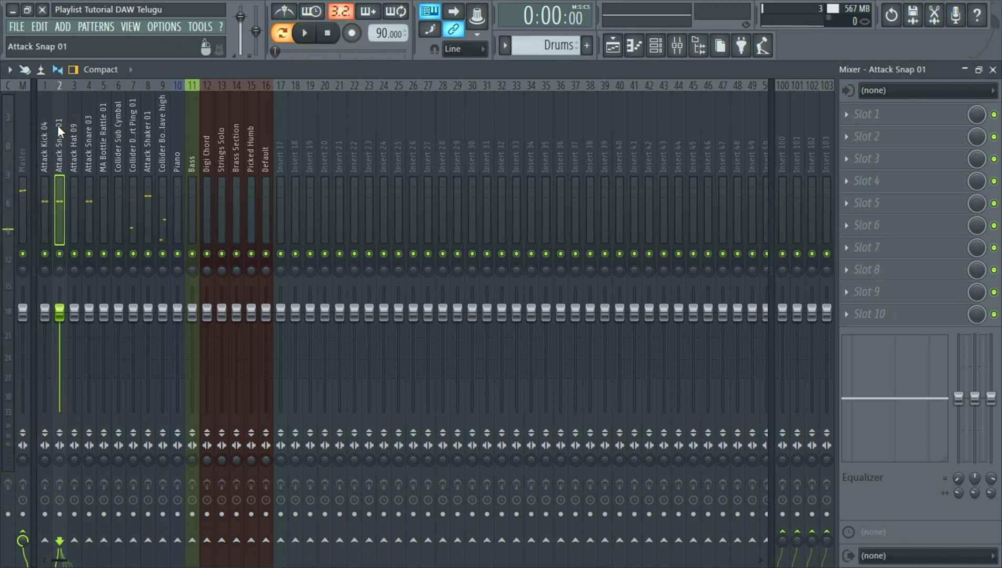
Step: While the Drums pattern plays, solo Attack Snap 01, unmute Attack Snare 03 alongside it, and unsolo again to hear all tracks
{"action": "left_click", "coordinate": [305, 41]}
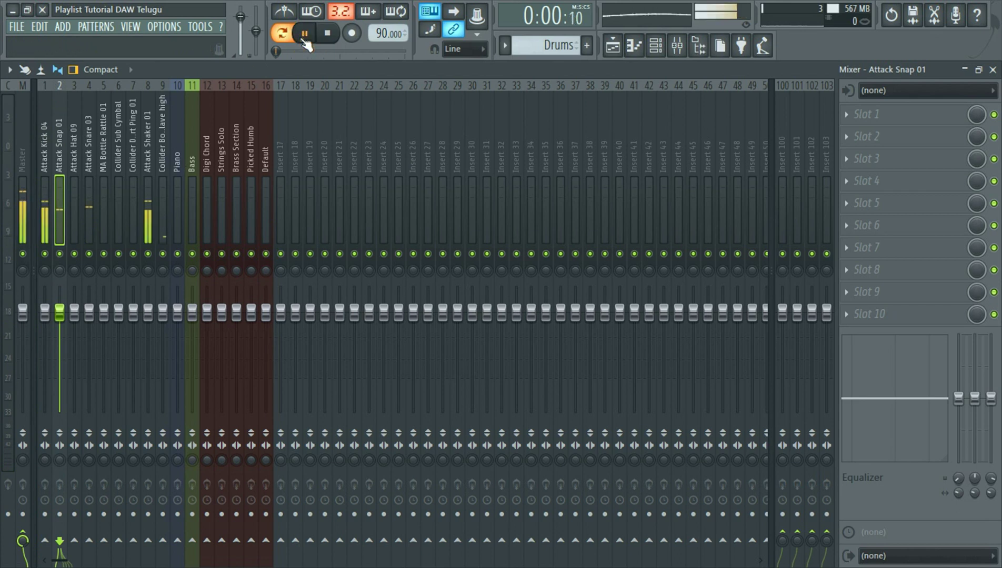
{"action": "right_click", "coordinate": [61, 254]}
{"action": "right_click", "coordinate": [60, 254]}
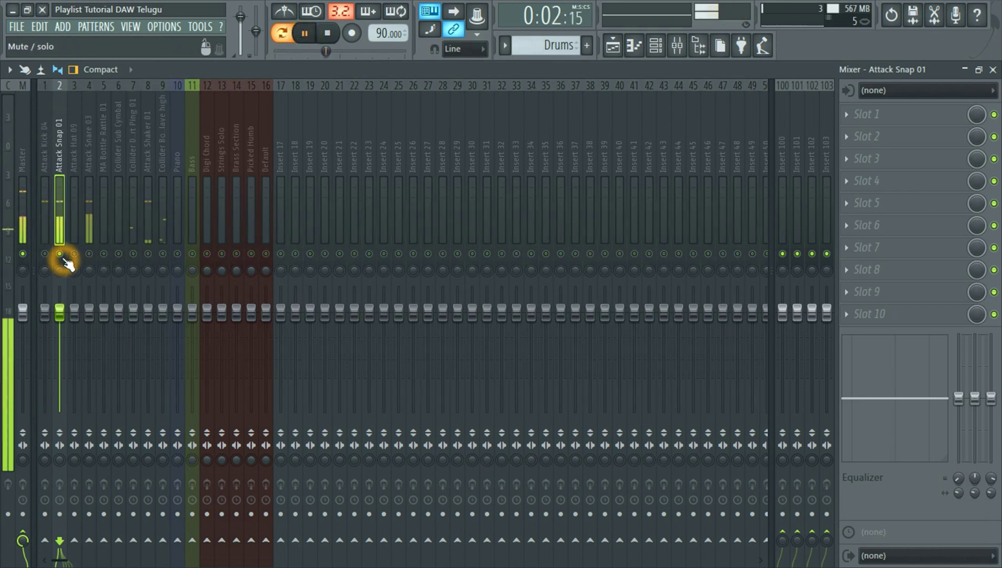
{"action": "left_click", "coordinate": [90, 254]}
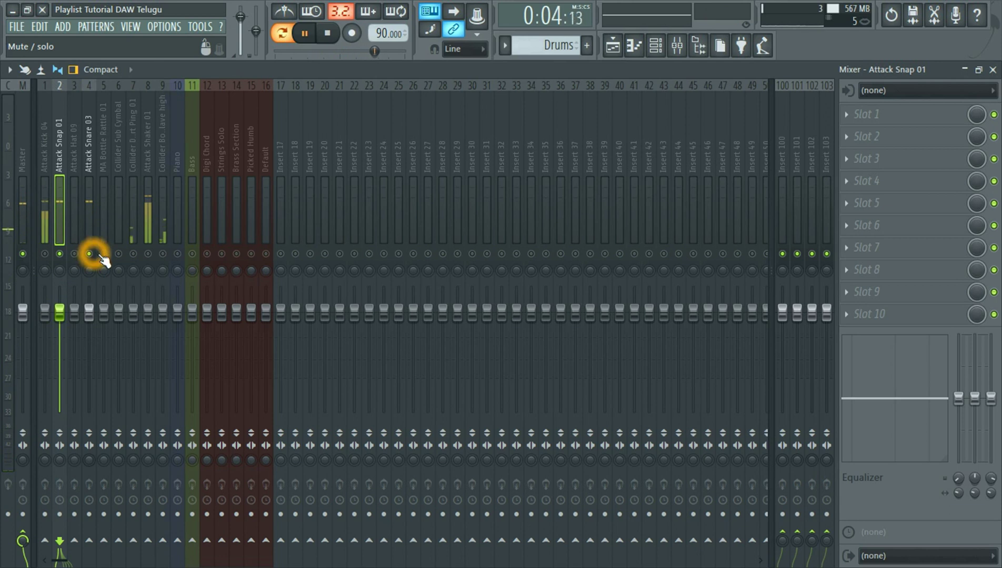
{"action": "right_click", "coordinate": [61, 254]}
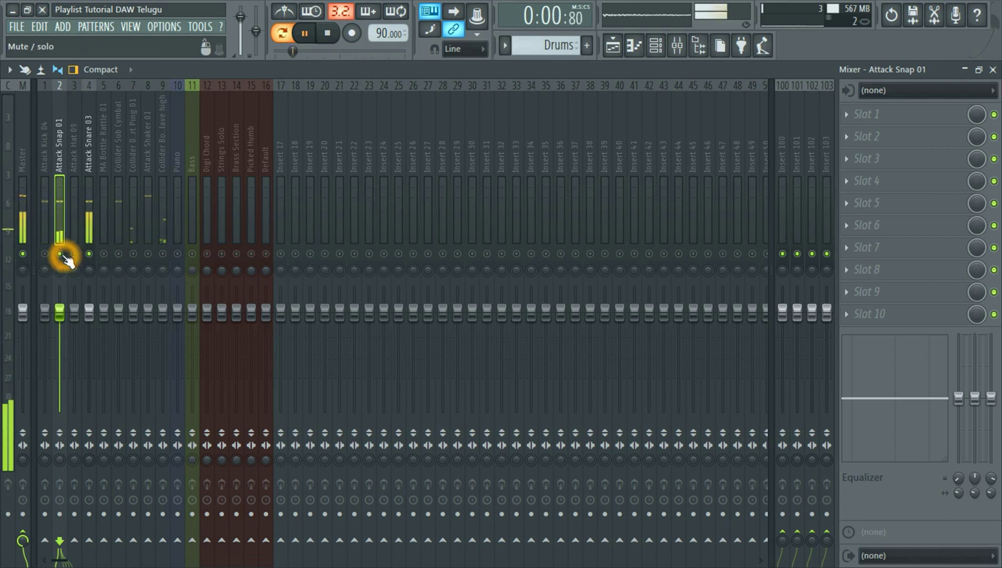
Step: Select the Attack Kick 04 track, stop playback, and load Fruity Parametric EQ 2 into its Slot 1
{"action": "left_click", "coordinate": [42, 144]}
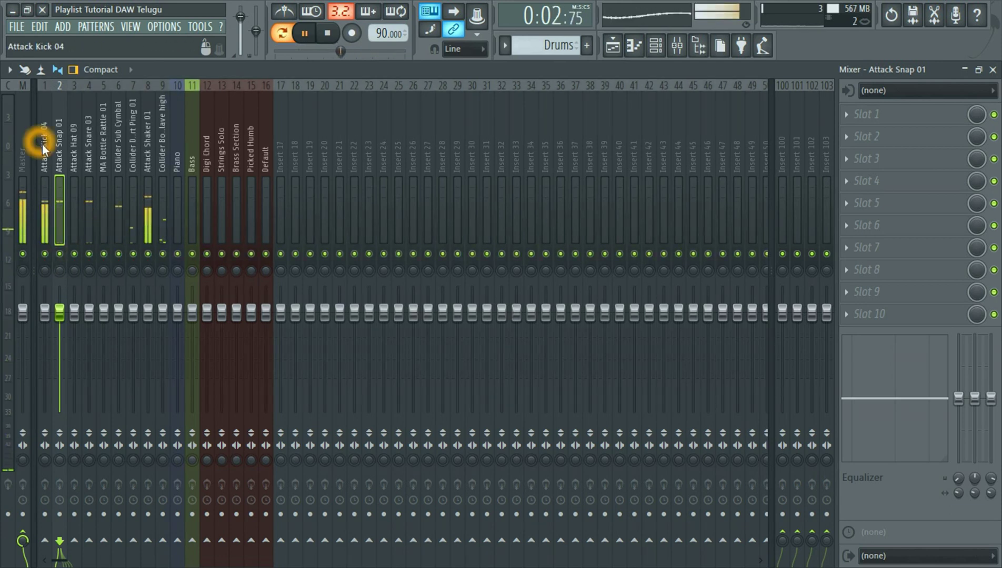
{"action": "left_click", "coordinate": [327, 32]}
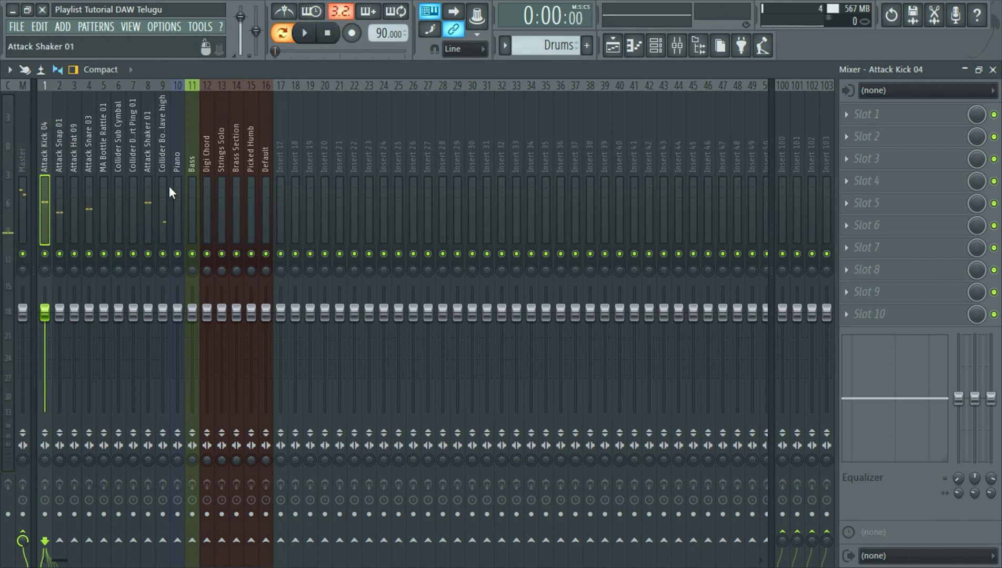
{"action": "left_click", "coordinate": [850, 114]}
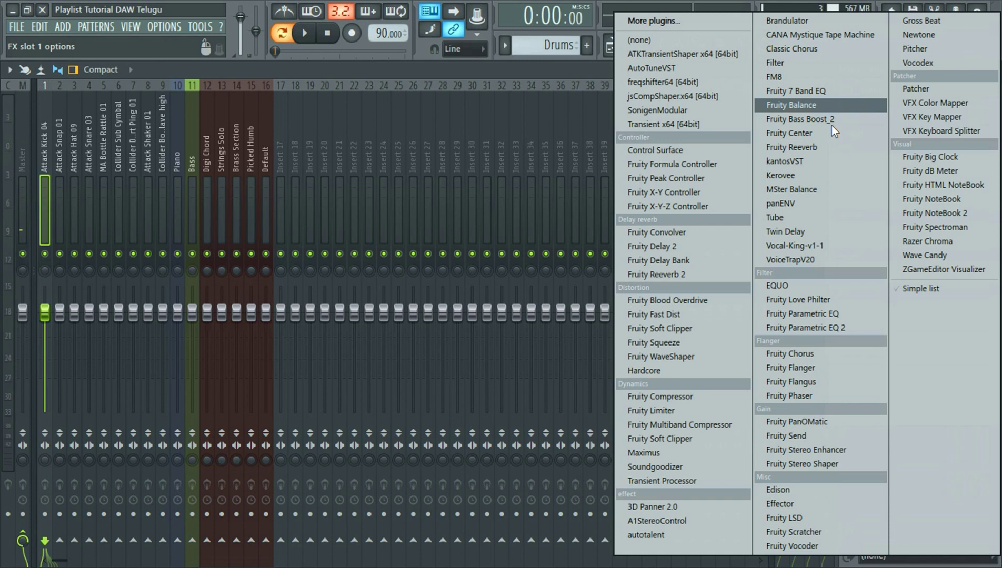
{"action": "left_click", "coordinate": [851, 329]}
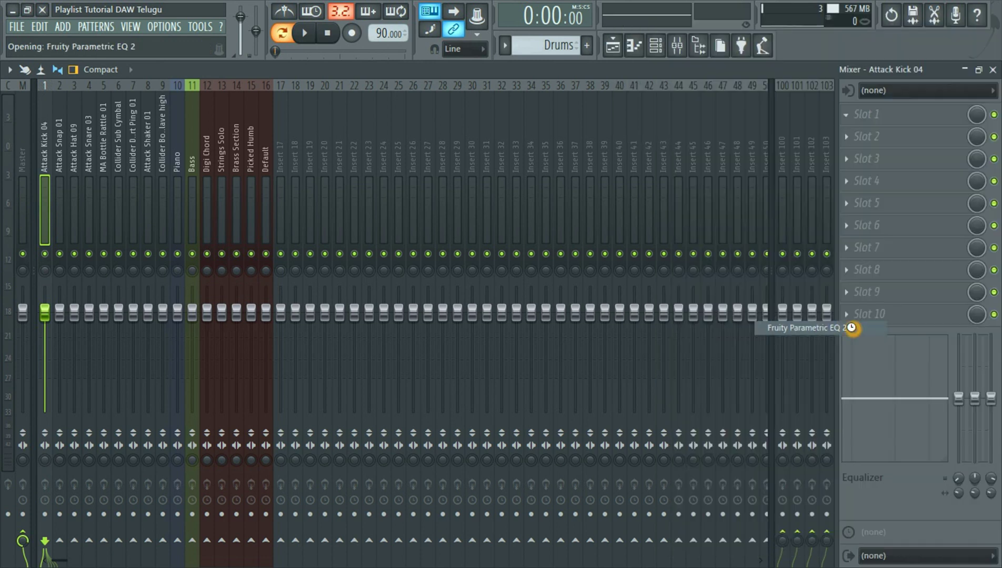
{"action": "left_click_drag", "start_coordinate": [326, 222], "coordinate": [516, 117]}
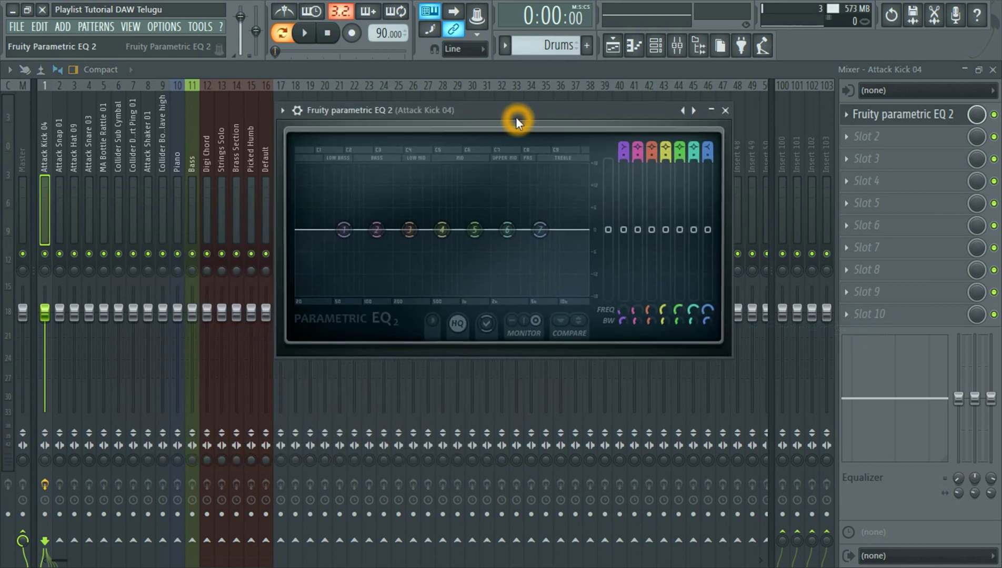
Step: While the Drums pattern plays, raise EQ band 1 and lower band 7 on Attack Kick 04, then close the EQ and stop playback
{"action": "left_click", "coordinate": [316, 33]}
{"action": "left_click_drag", "start_coordinate": [343, 229], "coordinate": [377, 207]}
{"action": "left_click_drag", "start_coordinate": [540, 231], "coordinate": [548, 285]}
{"action": "left_click", "coordinate": [725, 110]}
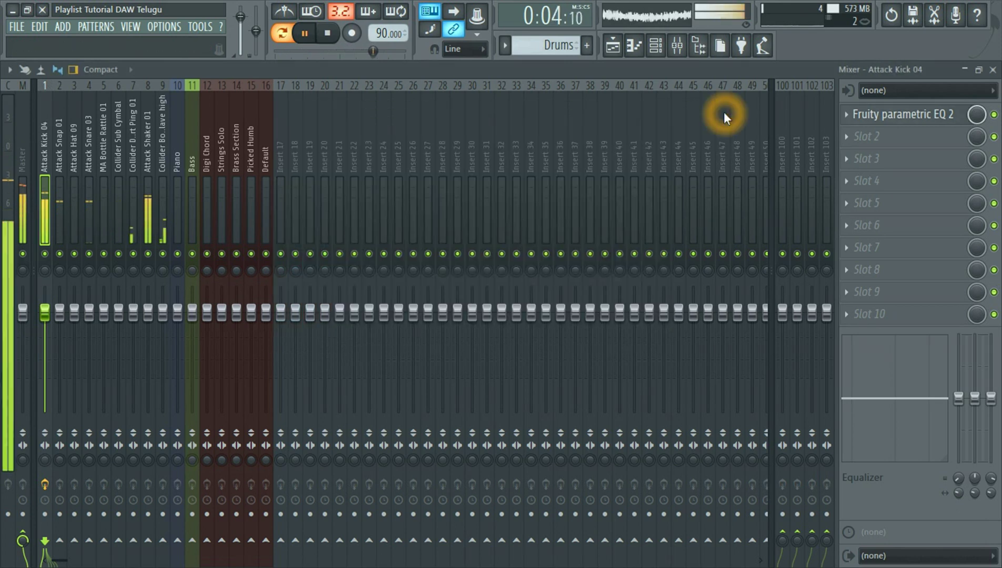
{"action": "left_click", "coordinate": [327, 35]}
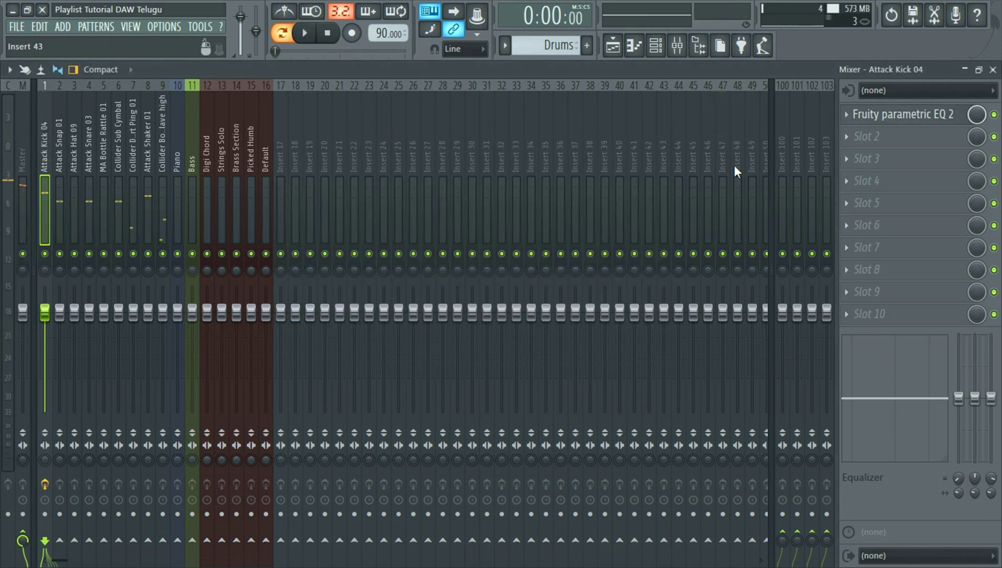
Step: Load Fruity Reeverb 2 into Slot 2 of Attack Kick 04 and apply its Default preset while the Drums pattern plays, then stop playback
{"action": "left_click", "coordinate": [844, 139]}
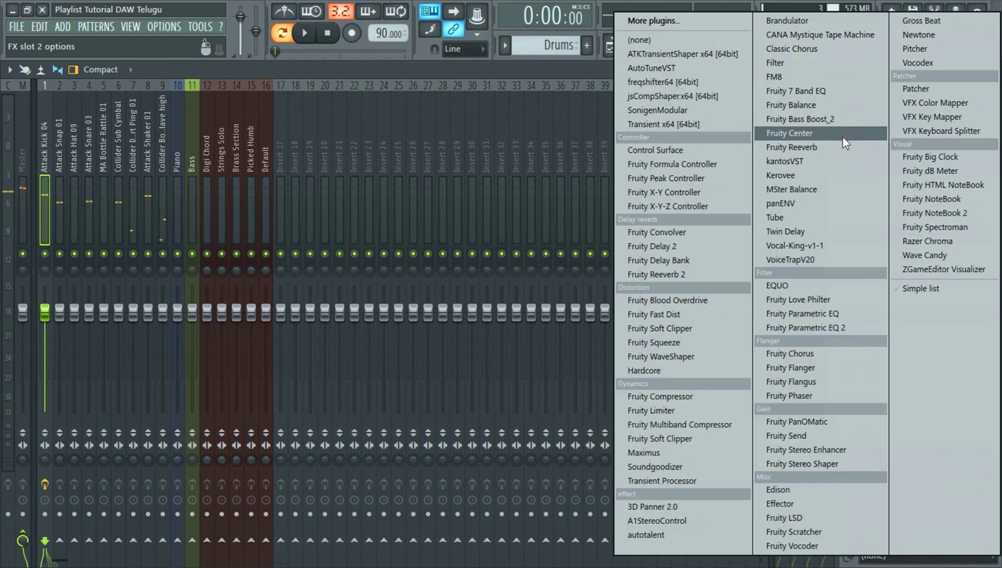
{"action": "left_click", "coordinate": [676, 276]}
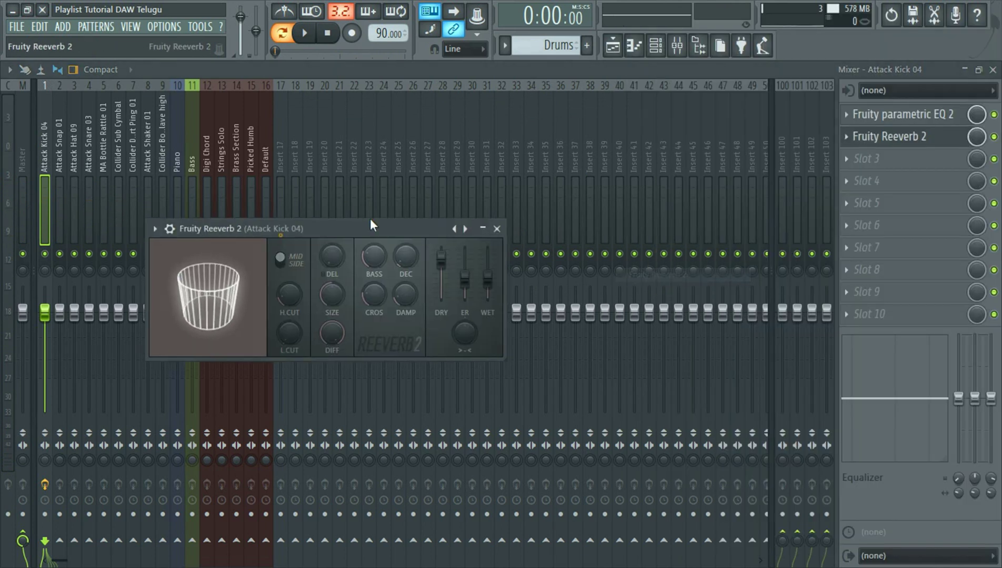
{"action": "left_click", "coordinate": [305, 32]}
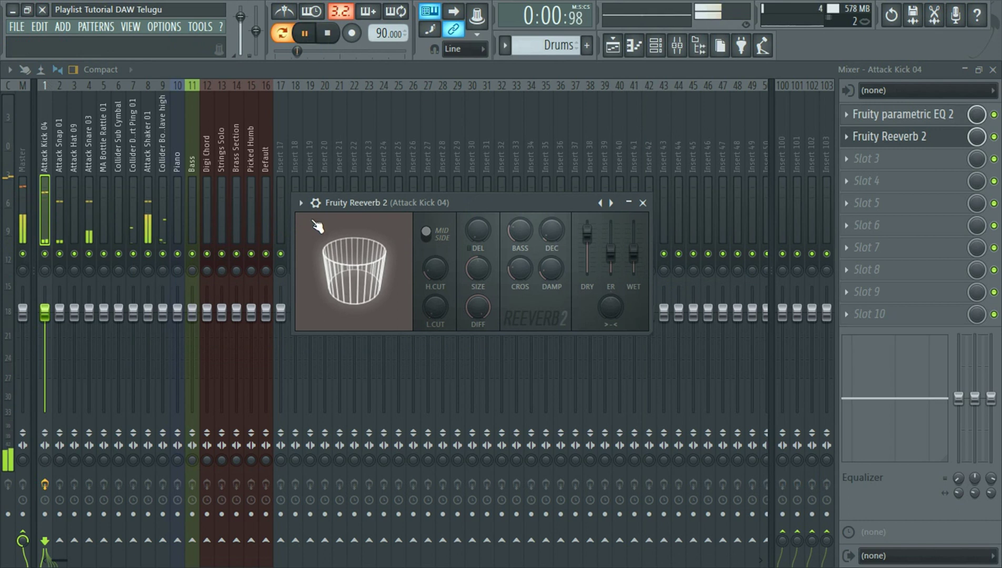
{"action": "left_click", "coordinate": [302, 205]}
{"action": "left_click", "coordinate": [335, 248]}
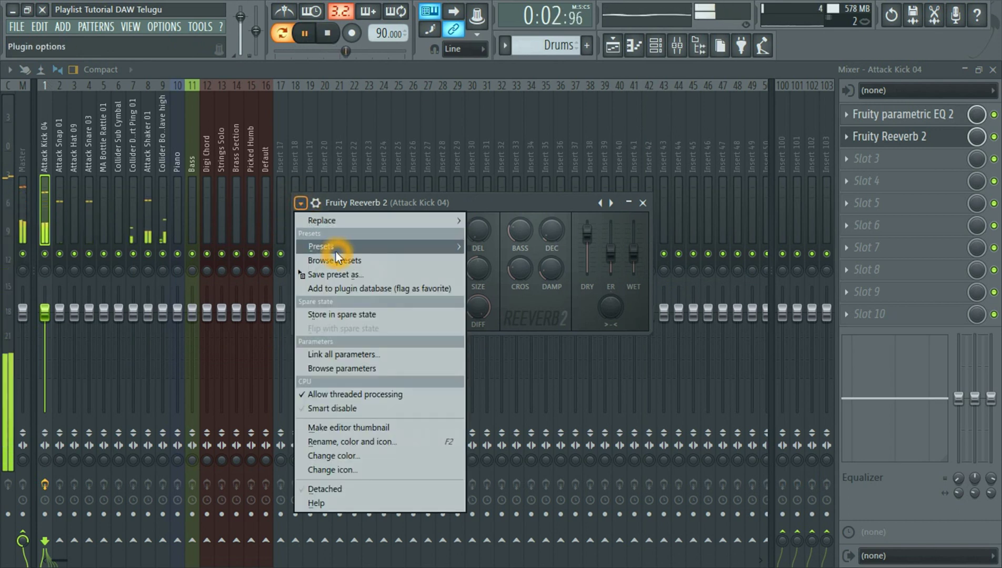
{"action": "left_click", "coordinate": [516, 275]}
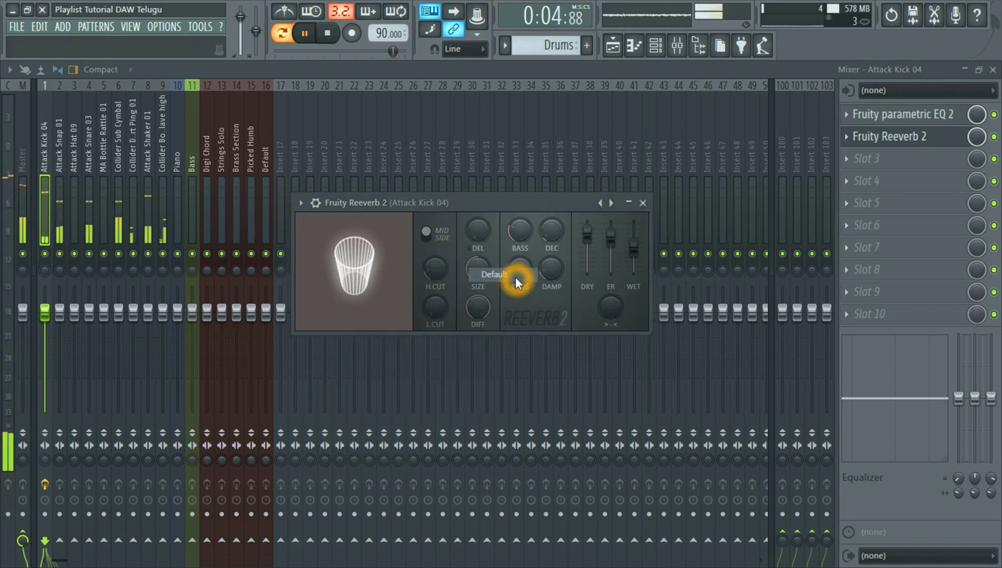
{"action": "key", "text": "space"}
Step: Set the reverb's WET level to 25%, enlarge its room size while the pattern plays, and close the reverb
{"action": "left_click_drag", "start_coordinate": [633, 243], "coordinate": [634, 259]}
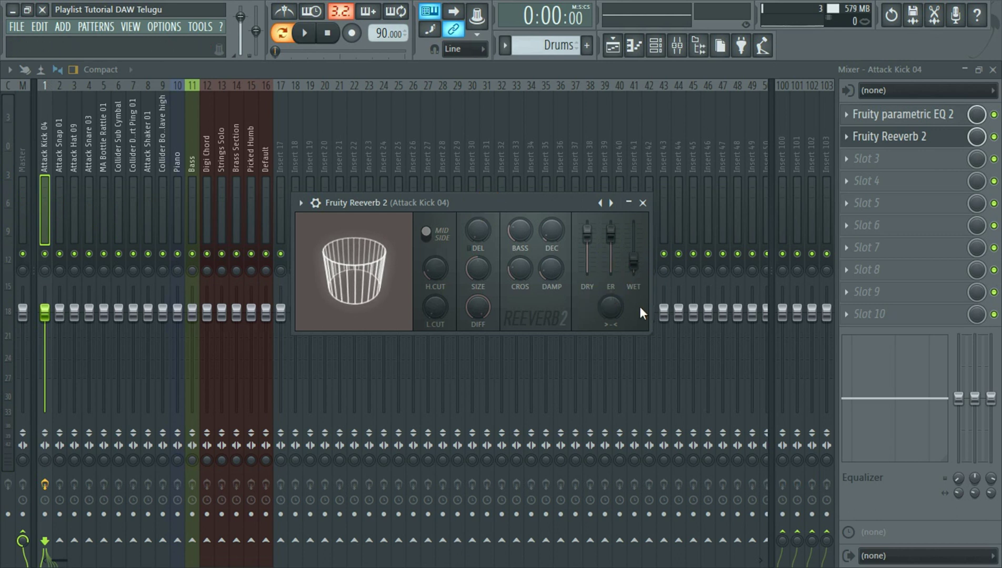
{"action": "left_click", "coordinate": [634, 263]}
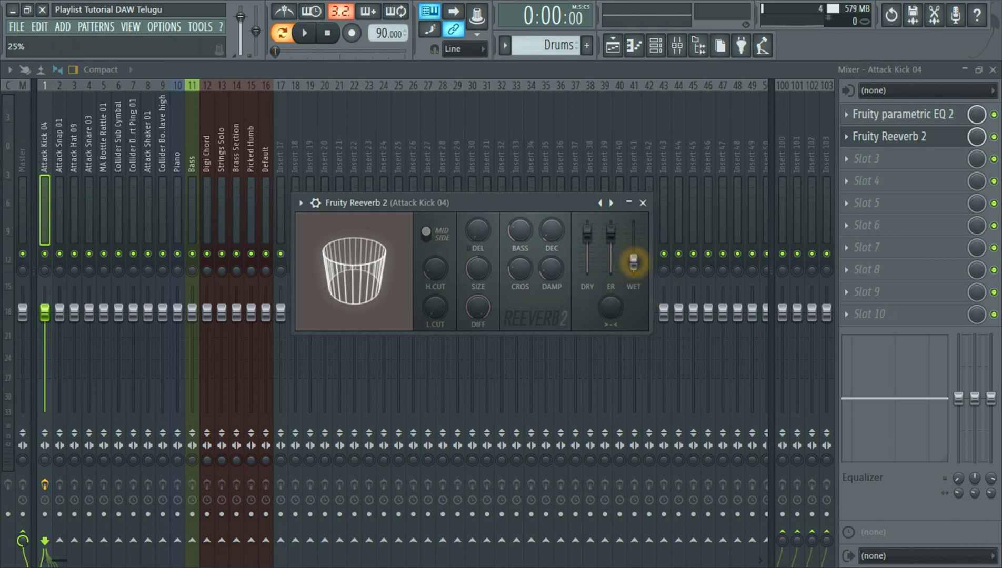
{"action": "left_click", "coordinate": [311, 33]}
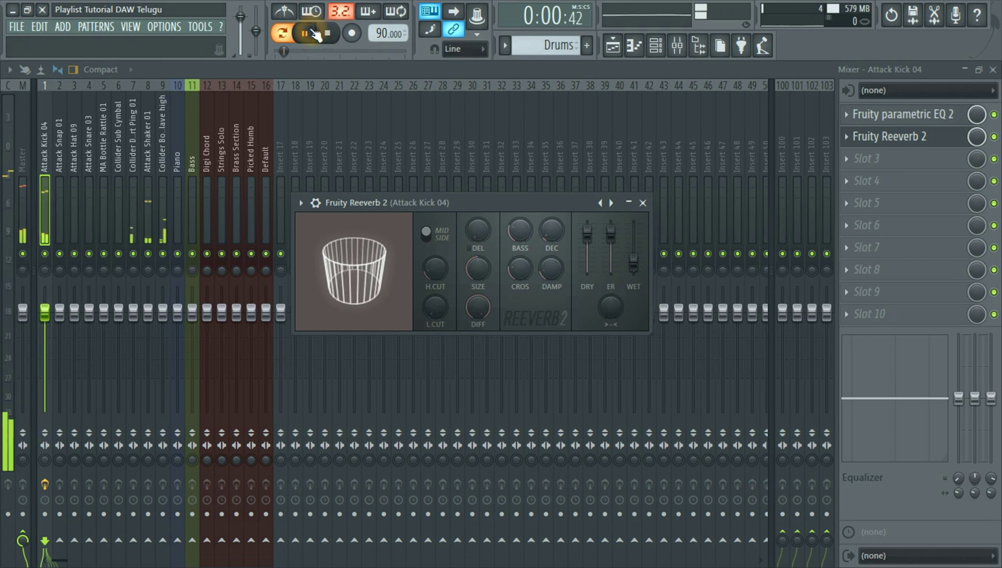
{"action": "mouse_move", "coordinate": [353, 297]}
{"action": "left_mouse_down"}
{"action": "mouse_move", "coordinate": [410, 204]}
{"action": "mouse_move", "coordinate": [352, 288]}
{"action": "left_mouse_up"}
{"action": "left_click", "coordinate": [335, 38]}
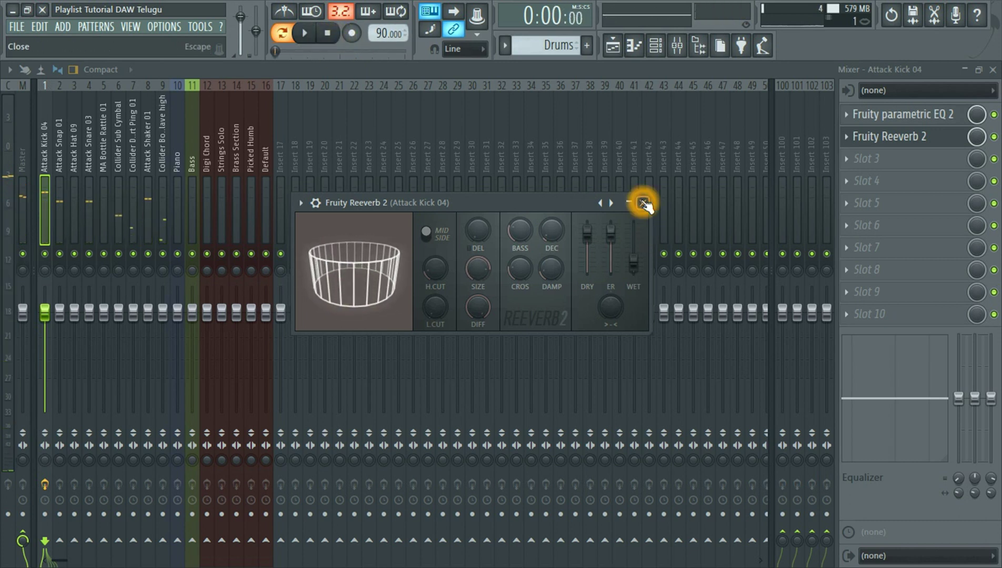
{"action": "left_click", "coordinate": [643, 203]}
Step: Play the Drums pattern briefly, and switch between Attack Snap 01 and Attack Kick 04 to compare their effect slots
{"action": "left_click", "coordinate": [328, 37]}
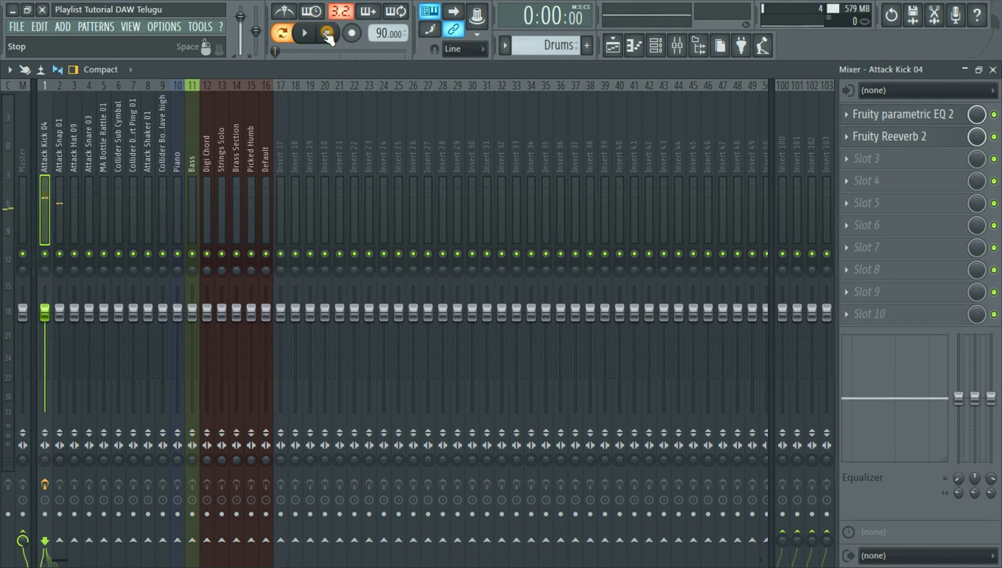
{"action": "left_click", "coordinate": [59, 146]}
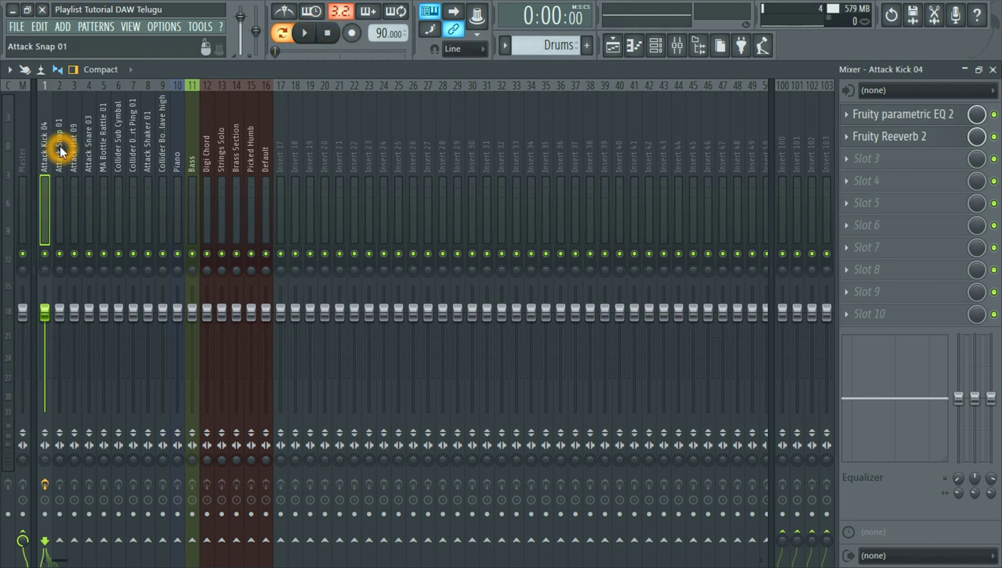
{"action": "left_click", "coordinate": [327, 33]}
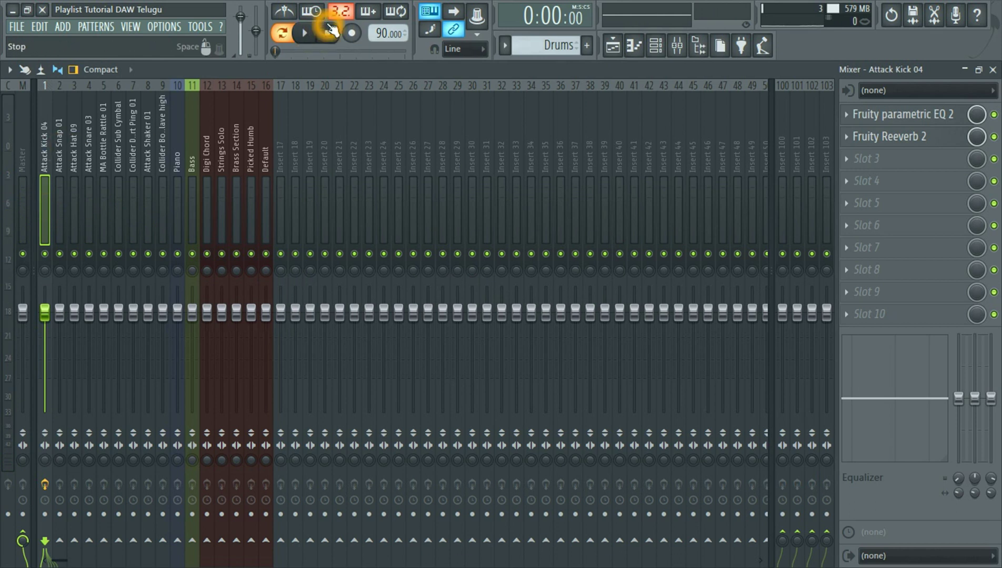
{"action": "left_click", "coordinate": [306, 34]}
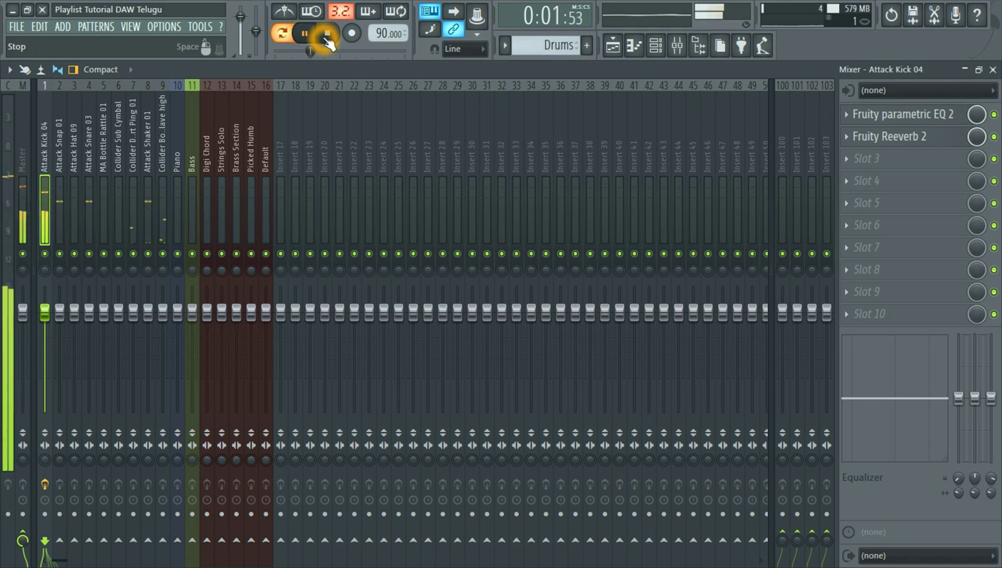
{"action": "left_click", "coordinate": [326, 35]}
{"action": "left_click", "coordinate": [58, 163]}
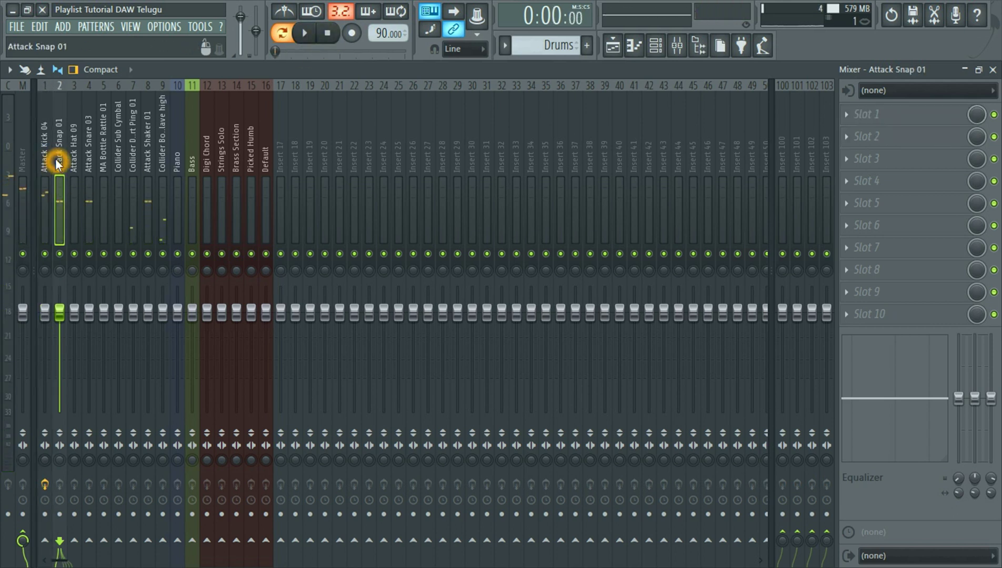
{"action": "left_click", "coordinate": [39, 164]}
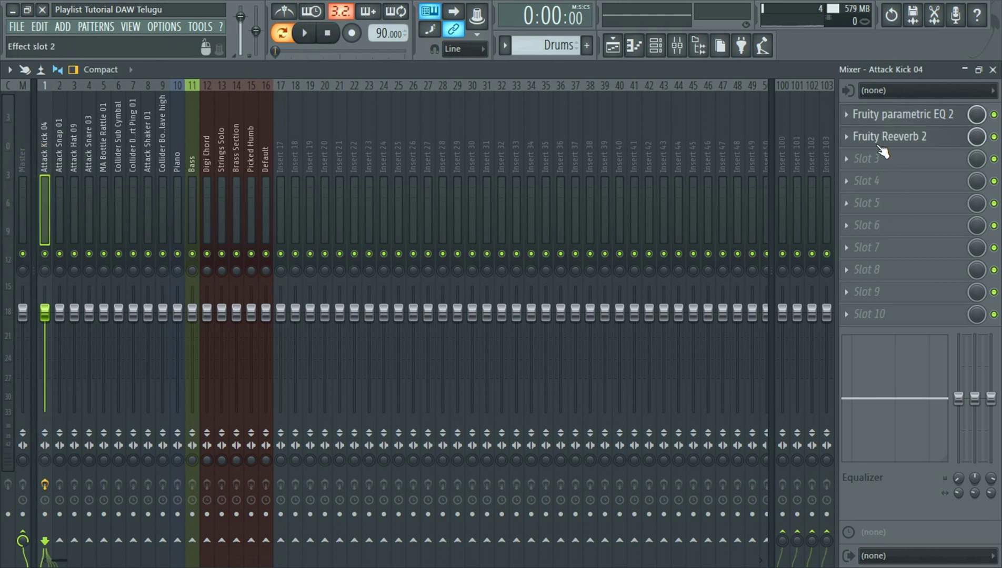
Step: Look through the list of effects available for Slot 3 of Attack Kick 04 without loading one
{"action": "left_click", "coordinate": [850, 161]}
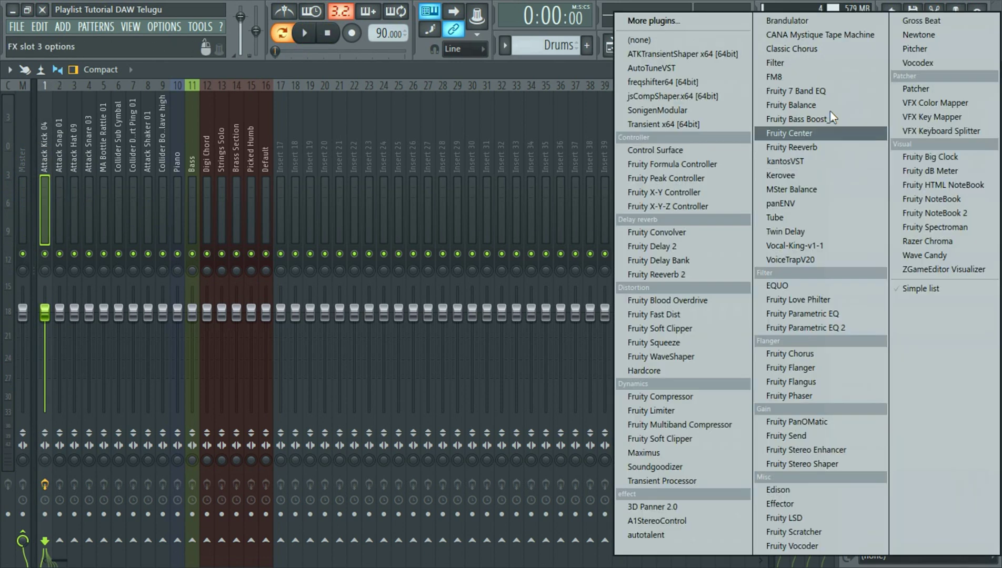
{"action": "left_click", "coordinate": [547, 75]}
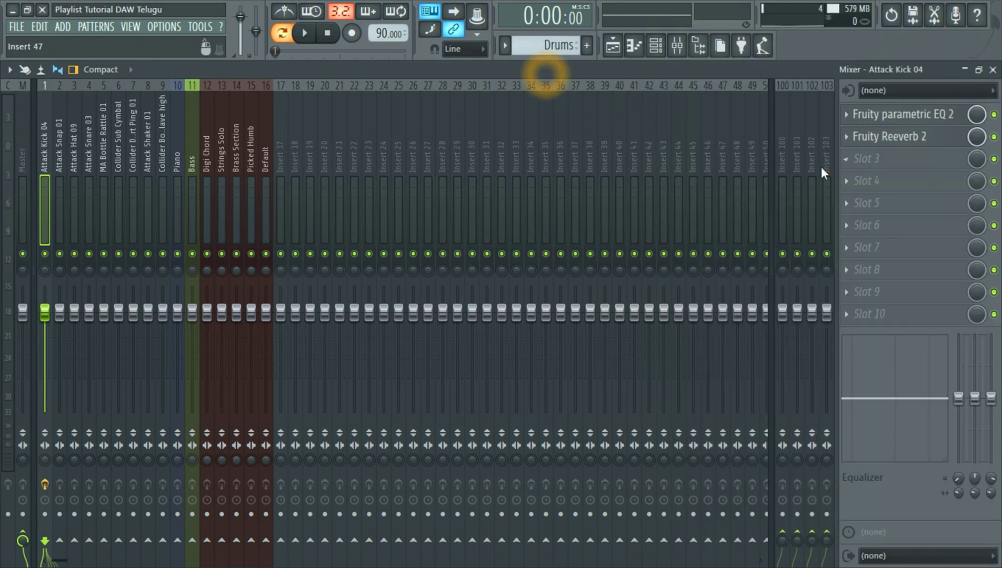
{"action": "left_click", "coordinate": [847, 162]}
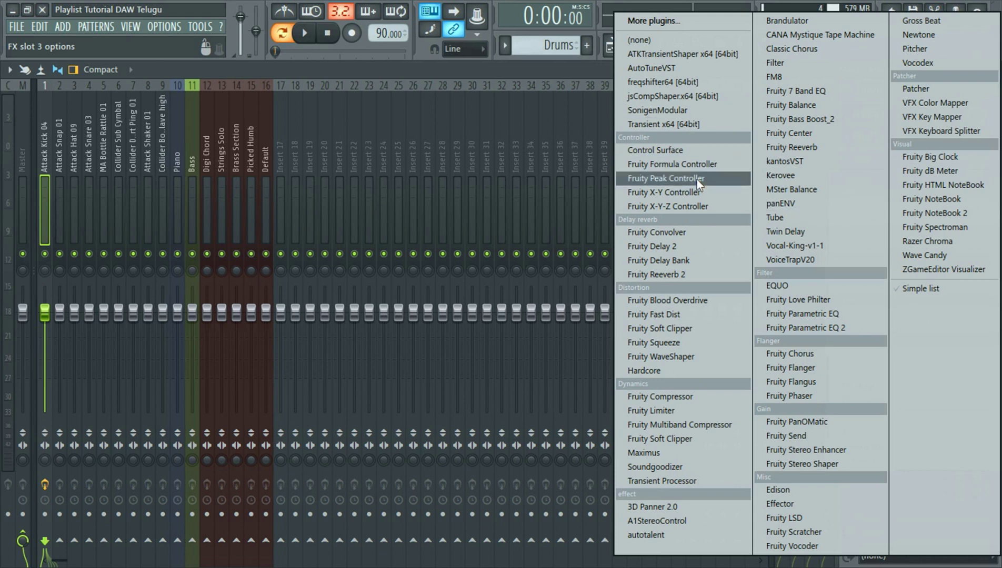
{"action": "left_click", "coordinate": [576, 75]}
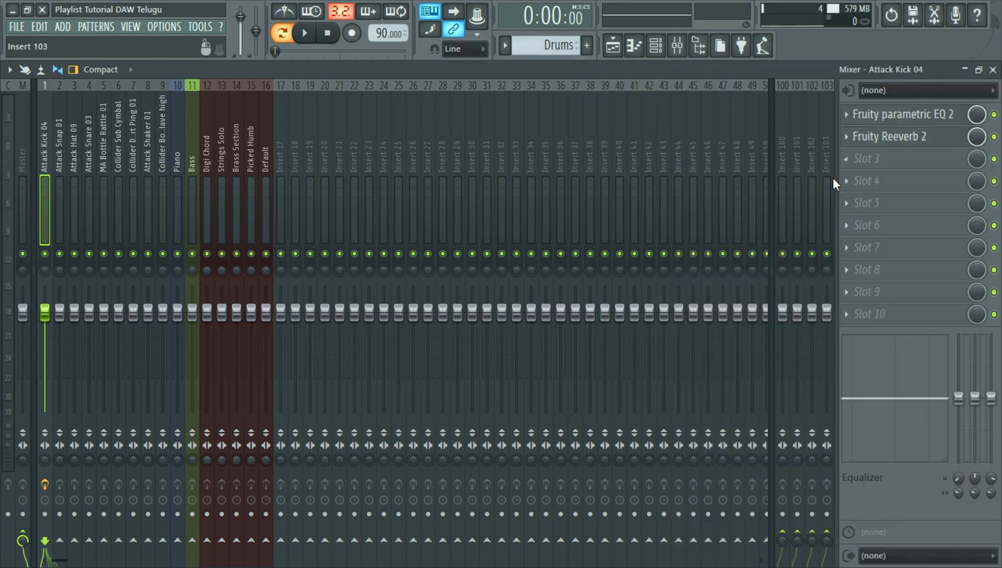
Step: Browse the effect and Filter categories of the plugin picker, and replace Fruity Reeverb 2 in Slot 2 with Fruity Parametric EQ 2
{"action": "left_click", "coordinate": [849, 139]}
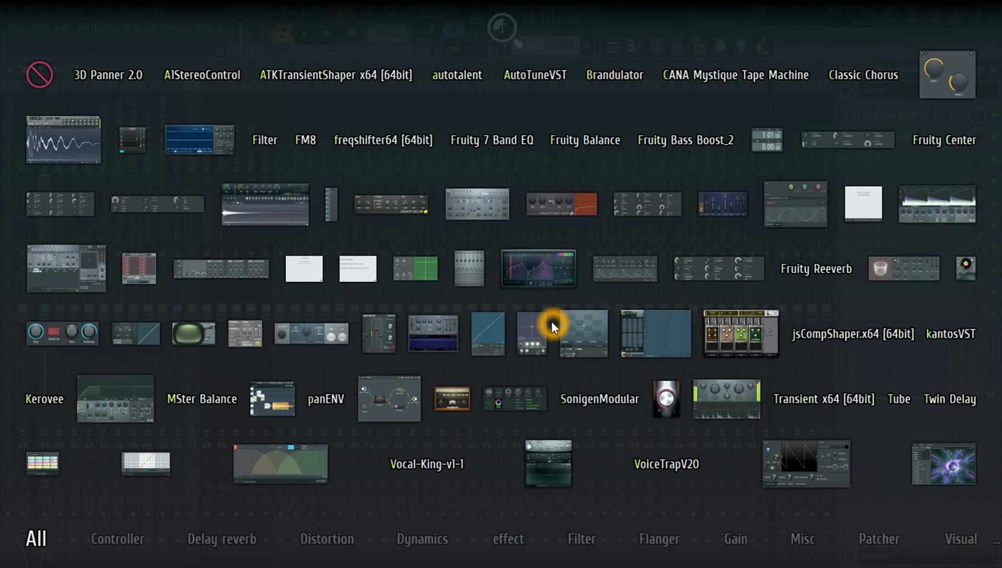
{"action": "left_click", "coordinate": [519, 543]}
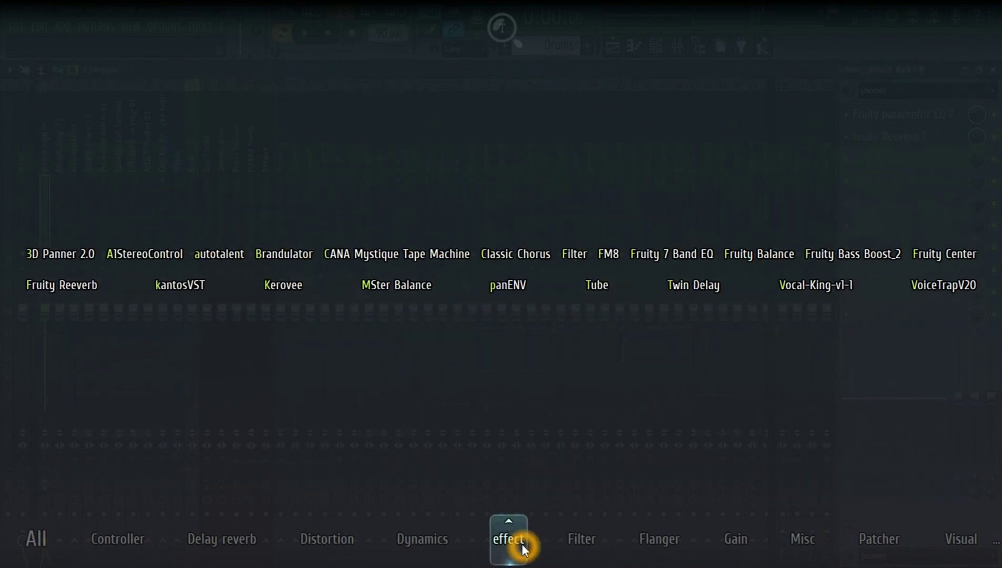
{"action": "left_click", "coordinate": [582, 542]}
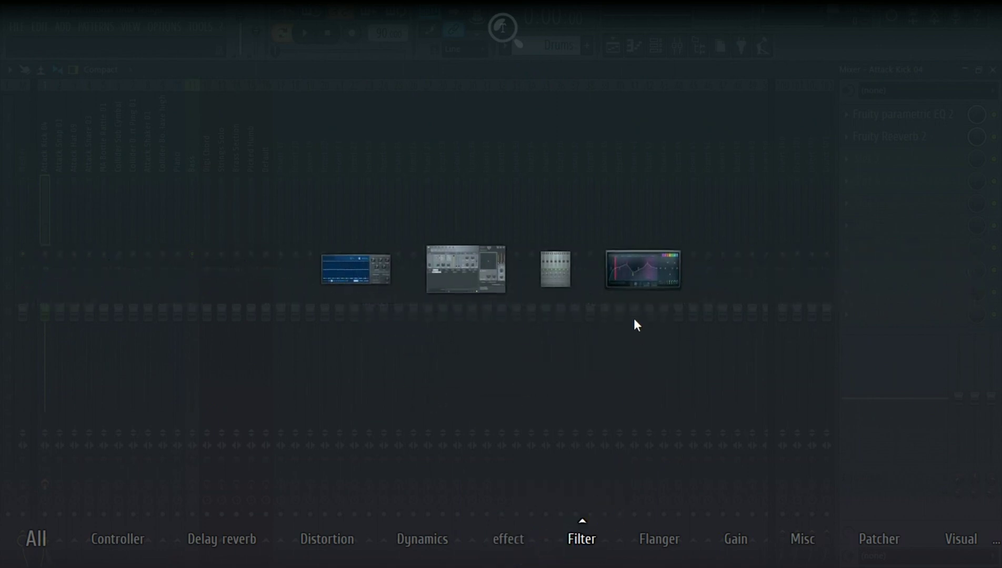
{"action": "left_click", "coordinate": [635, 264]}
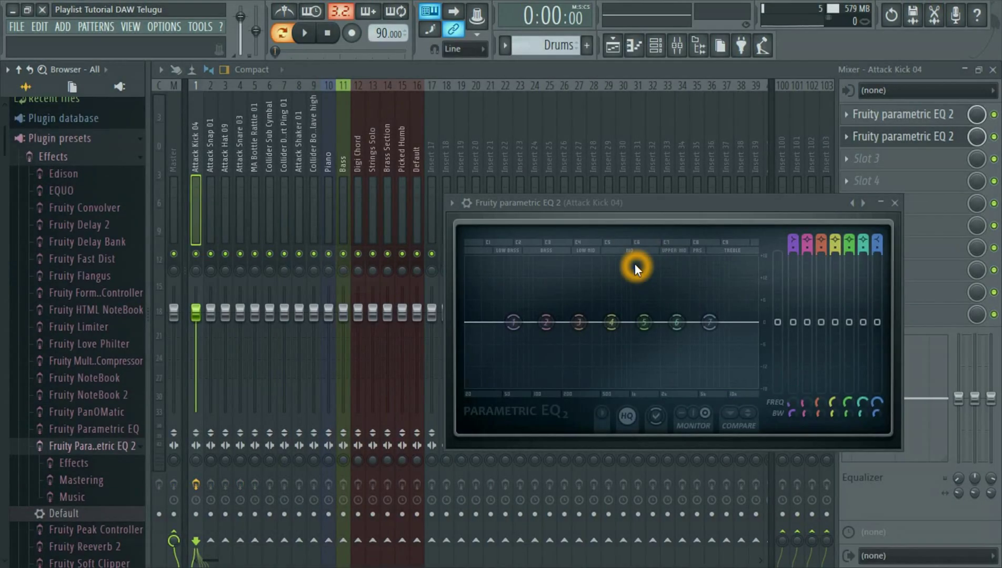
{"action": "left_click", "coordinate": [714, 215]}
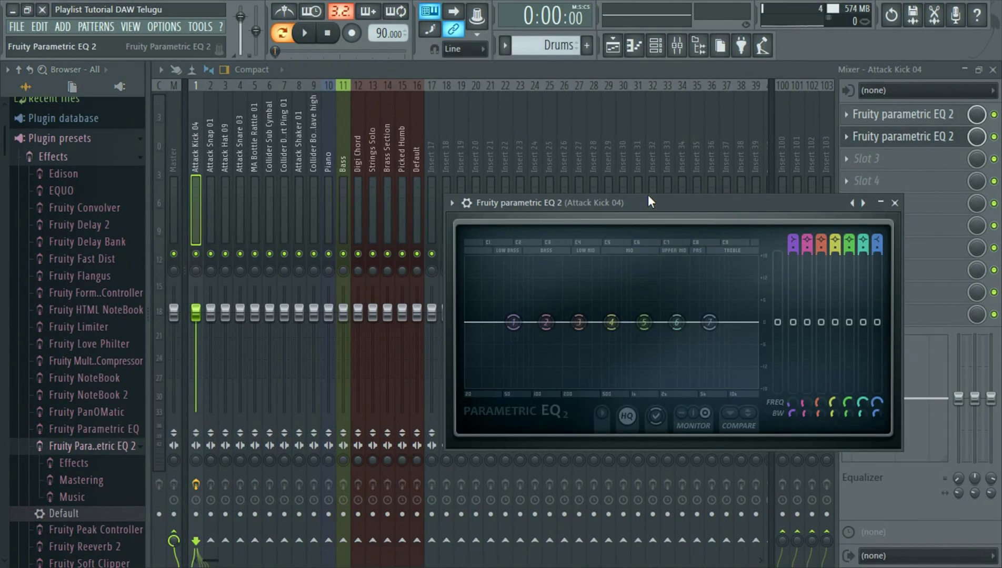
Step: Move the equalizer window aside and remove Fruity Parametric EQ 2 from Slot 2 of Attack Kick 04
{"action": "left_click_drag", "start_coordinate": [649, 197], "coordinate": [476, 88]}
{"action": "left_click", "coordinate": [857, 140]}
{"action": "mouse_move", "coordinate": [809, 152]}
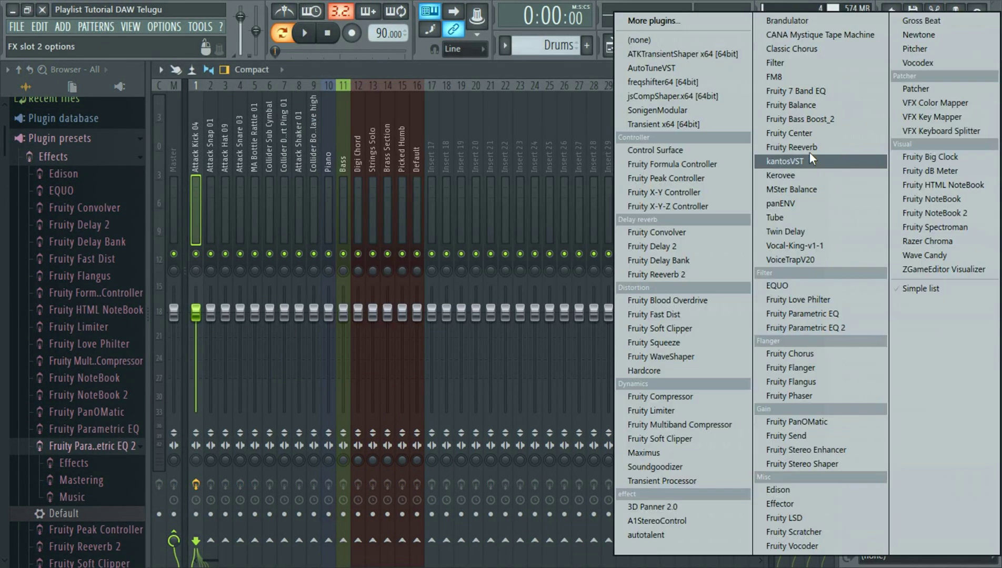
{"action": "left_click", "coordinate": [648, 43]}
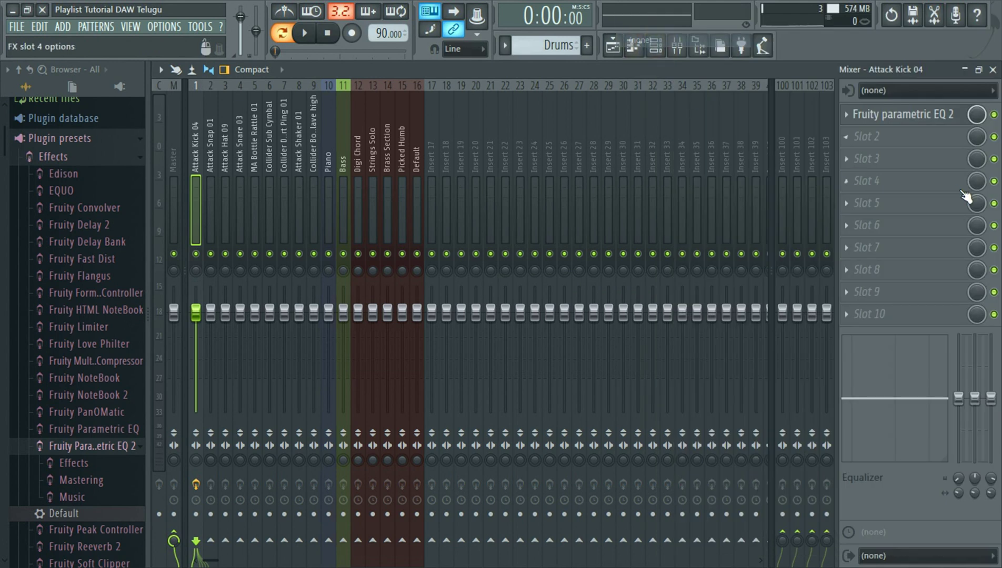
Step: Try Fruity Chorus in Slot 2 of Attack Kick 04, and empty the slot again
{"action": "left_click", "coordinate": [849, 140]}
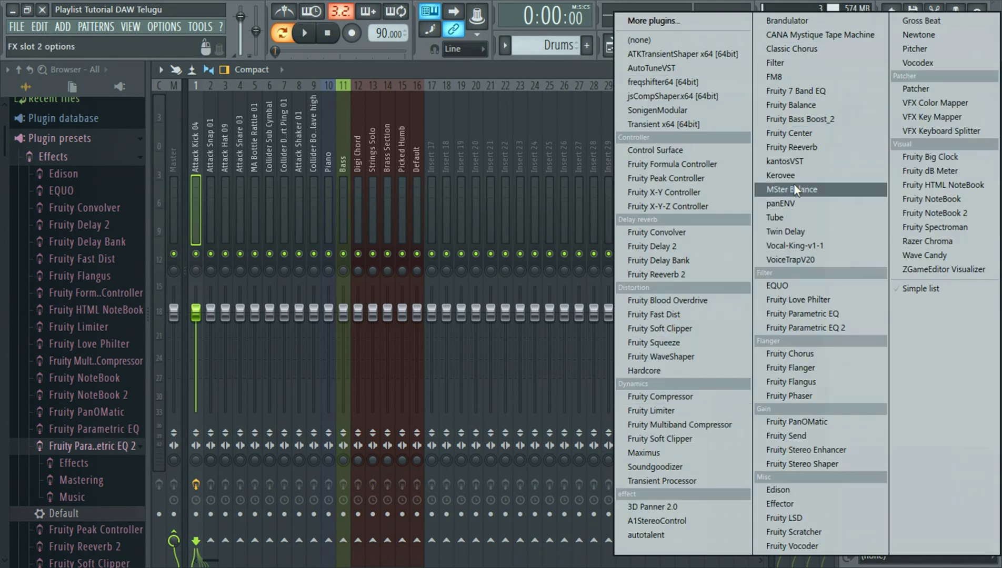
{"action": "left_click", "coordinate": [790, 354]}
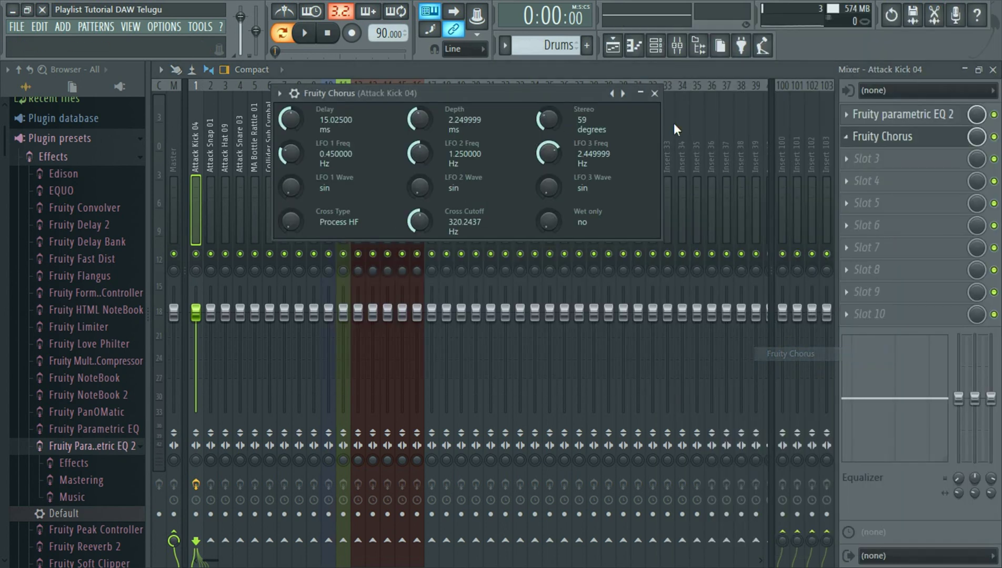
{"action": "left_click", "coordinate": [848, 140]}
{"action": "mouse_move", "coordinate": [850, 153]}
{"action": "left_click", "coordinate": [647, 40]}
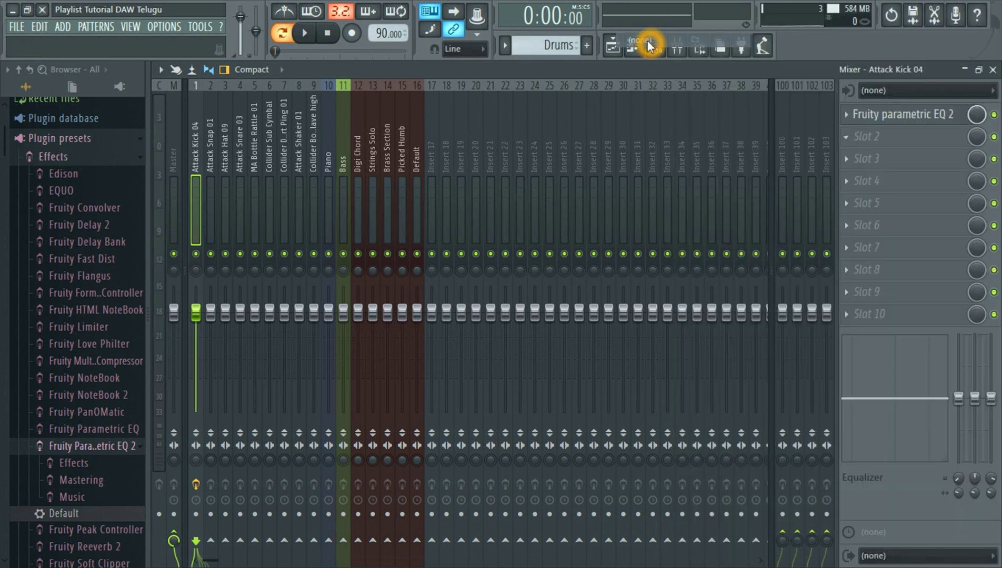
Step: Play the Drums pattern briefly, and solo Attack Snap 01 for another playback
{"action": "left_click", "coordinate": [315, 37]}
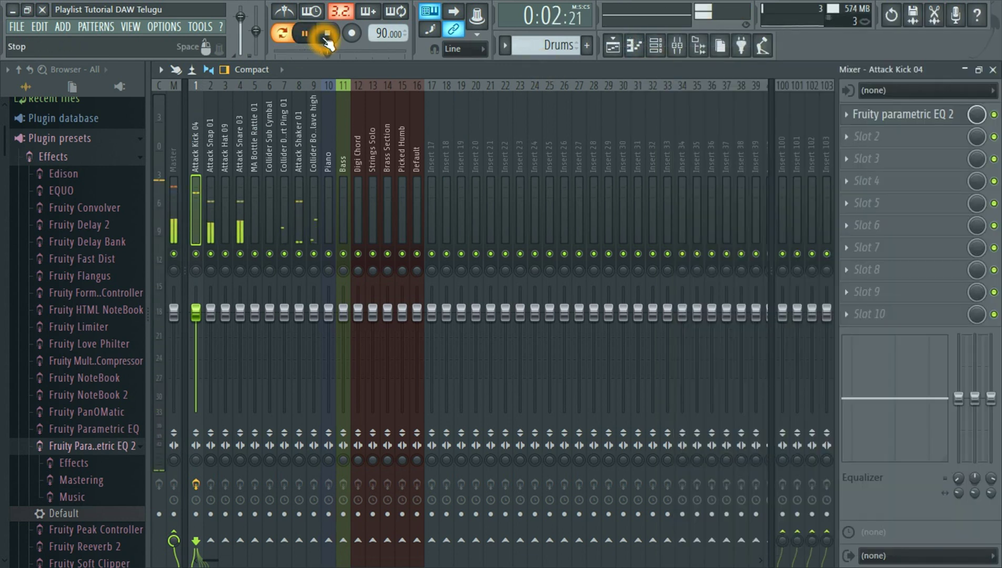
{"action": "left_click", "coordinate": [213, 158]}
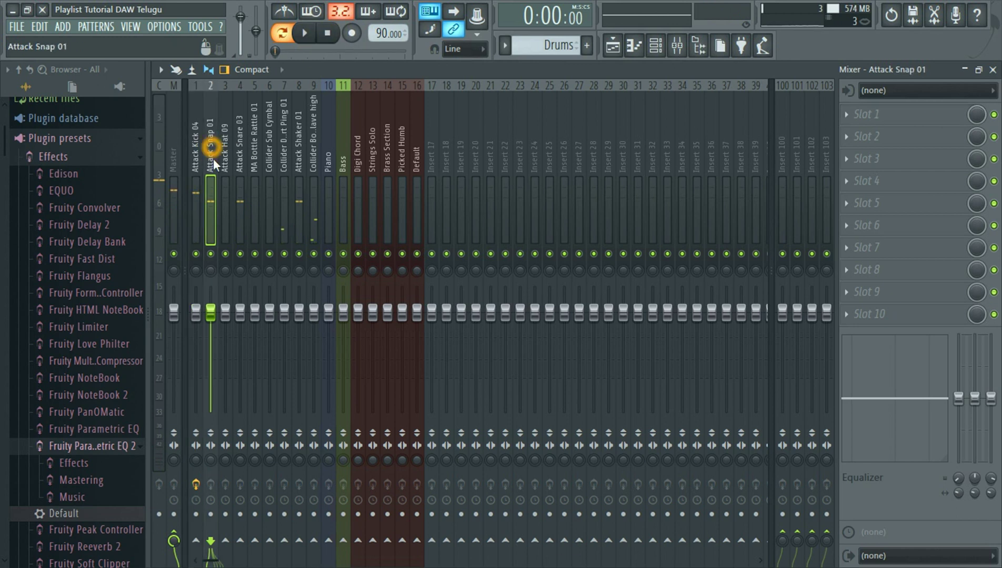
{"action": "right_click", "coordinate": [210, 254]}
{"action": "left_click", "coordinate": [305, 33]}
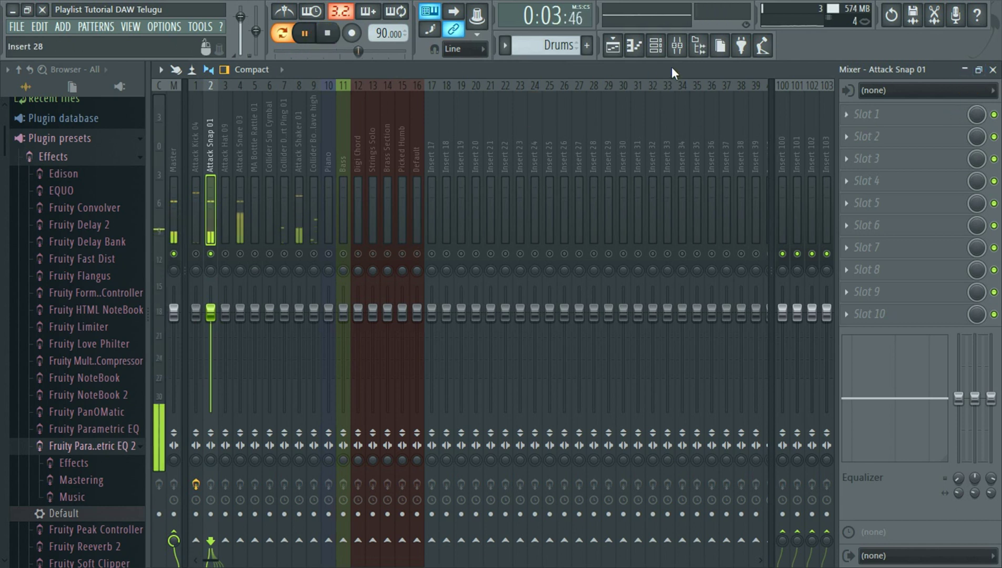
Step: Hide the browser to widen the mixer, and stop the playback
{"action": "left_click", "coordinate": [680, 50]}
{"action": "left_click", "coordinate": [698, 47]}
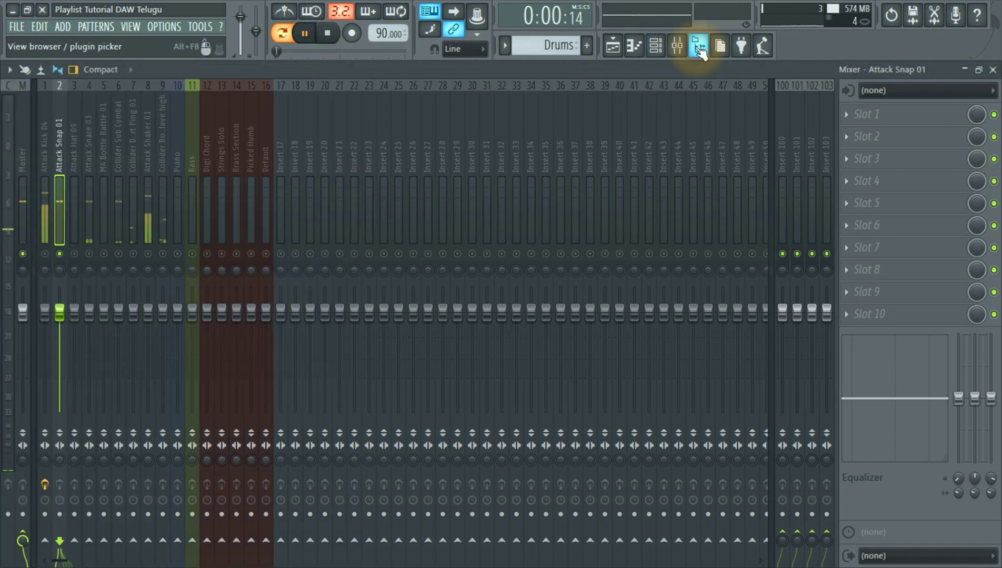
{"action": "left_click", "coordinate": [328, 35]}
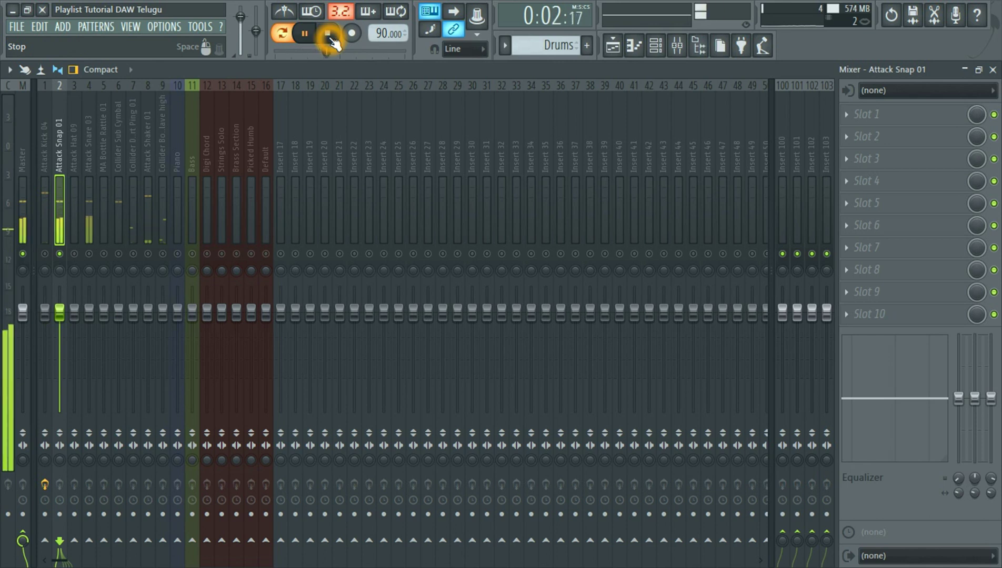
{"action": "left_click", "coordinate": [328, 35]}
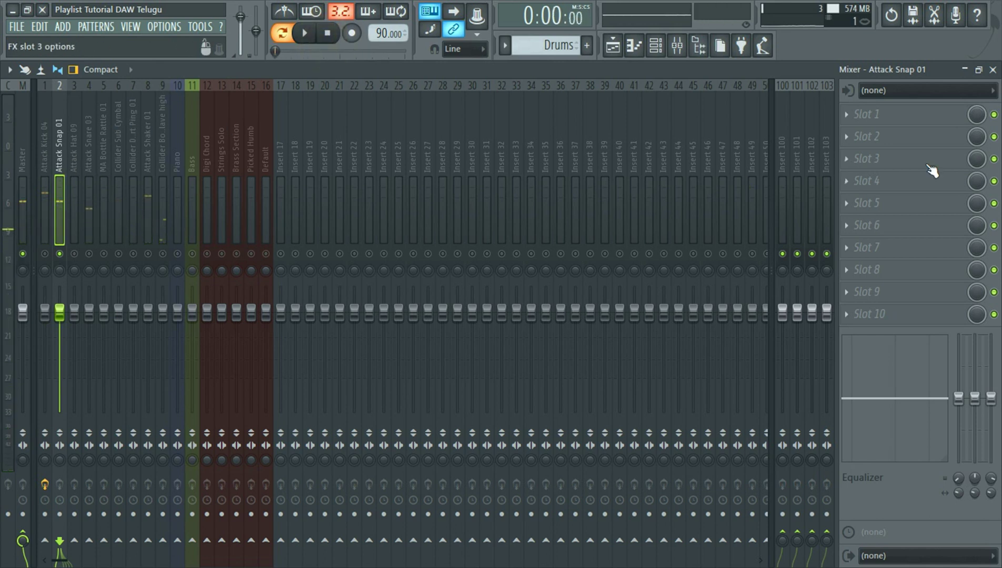
Step: Load Fruity Reeverb 2 into Slot 1 of Attack Snap 01 and move its window over the mixer tracks
{"action": "left_click", "coordinate": [847, 118]}
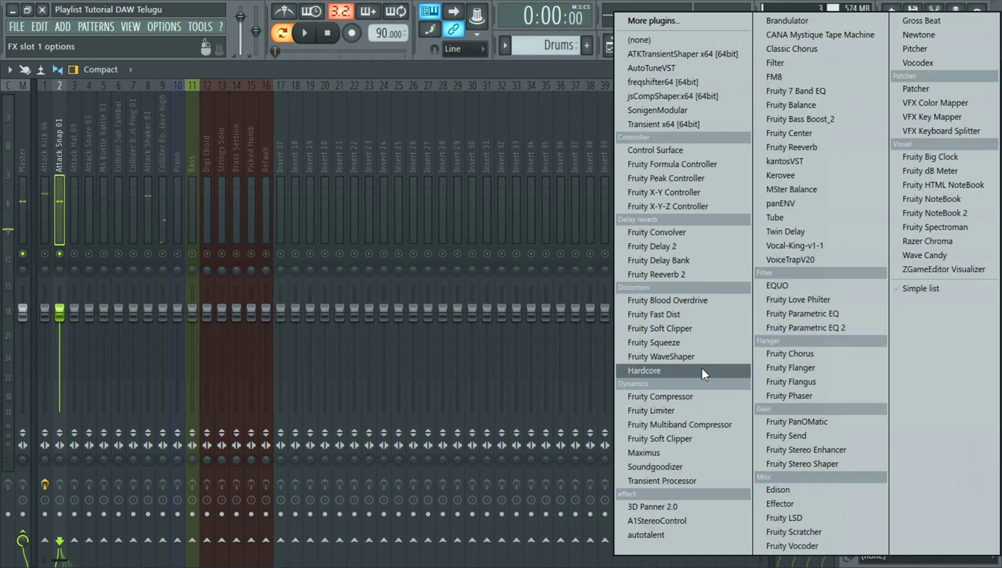
{"action": "left_click", "coordinate": [678, 276]}
{"action": "left_click_drag", "start_coordinate": [288, 259], "coordinate": [419, 193]}
Step: Adjust the reverb's wet level and tempo-based predelay while the pattern plays, and close the reverb
{"action": "left_click", "coordinate": [303, 34]}
{"action": "left_click_drag", "start_coordinate": [581, 243], "coordinate": [558, 233]}
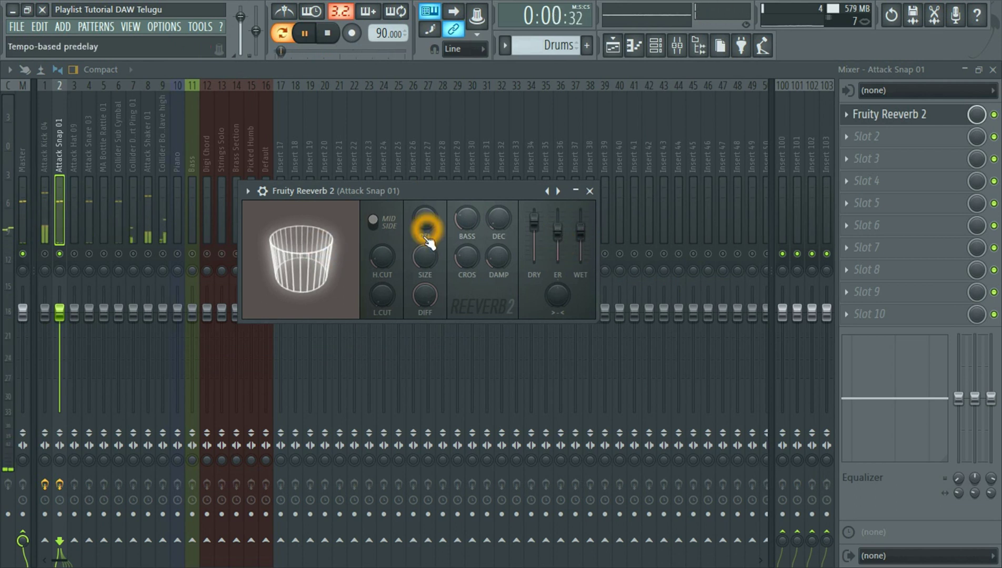
{"action": "left_click_drag", "start_coordinate": [425, 228], "coordinate": [410, 178]}
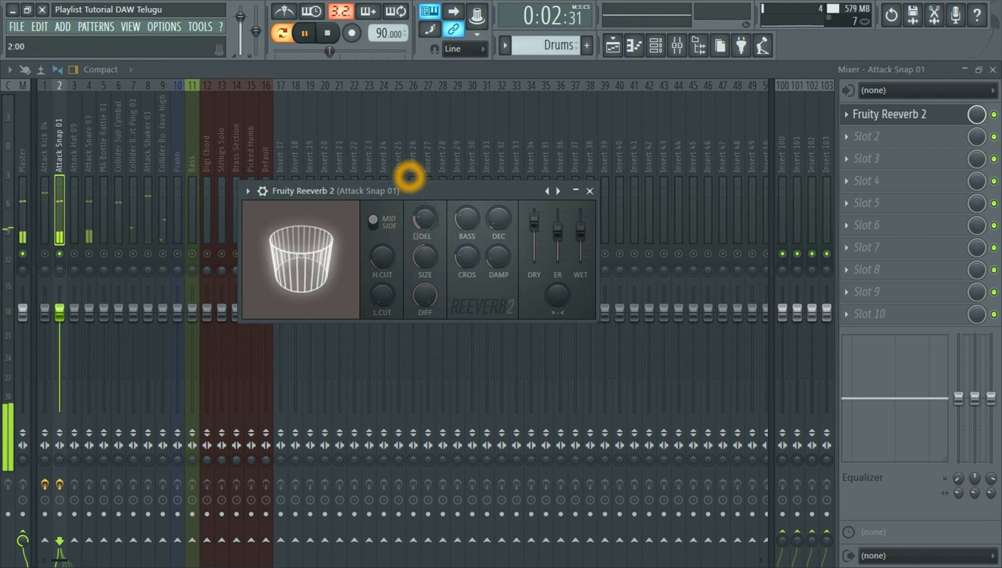
{"action": "left_click_drag", "start_coordinate": [425, 226], "coordinate": [430, 258]}
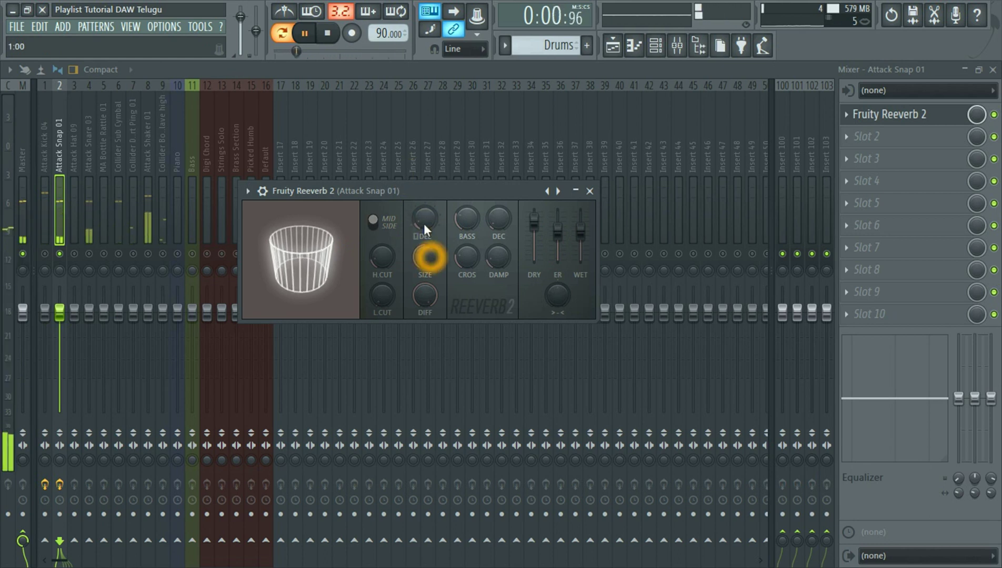
{"action": "left_click", "coordinate": [422, 237]}
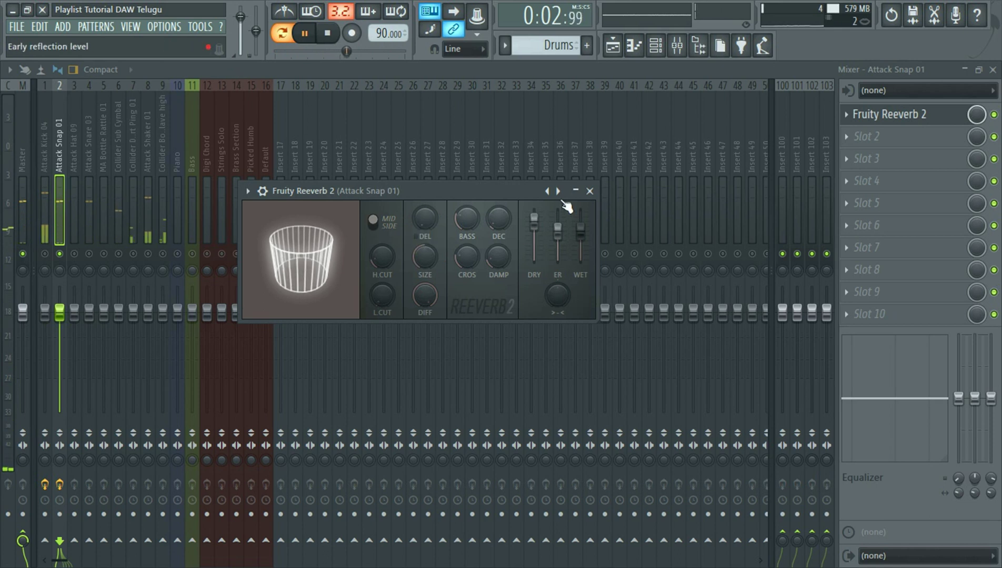
{"action": "left_click", "coordinate": [589, 191]}
Step: Unmute Attack Hat 09 and Attack Snare 03 alongside Attack Snap 01 for a playback, and select Attack Snare 03
{"action": "left_click", "coordinate": [328, 33]}
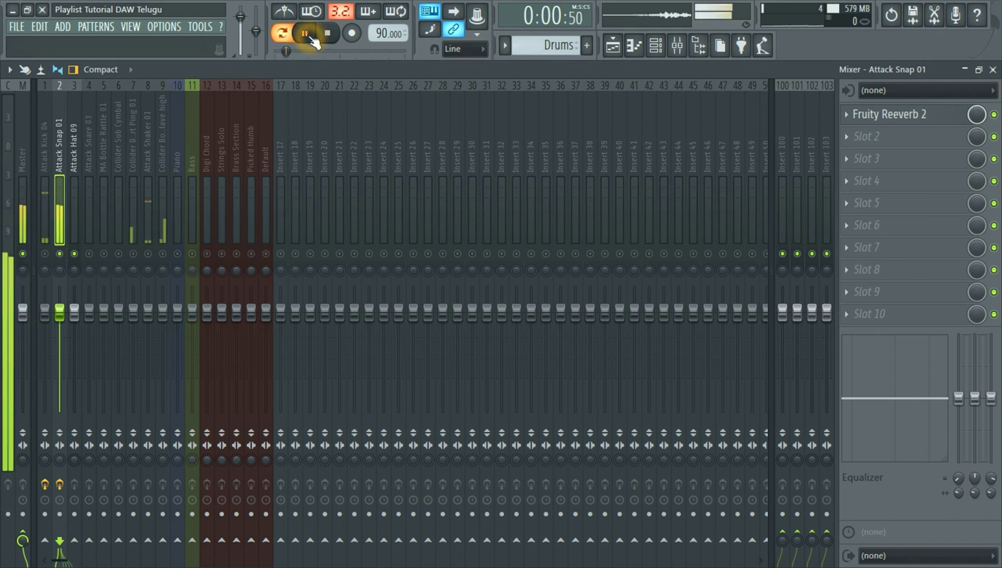
{"action": "left_click", "coordinate": [90, 254]}
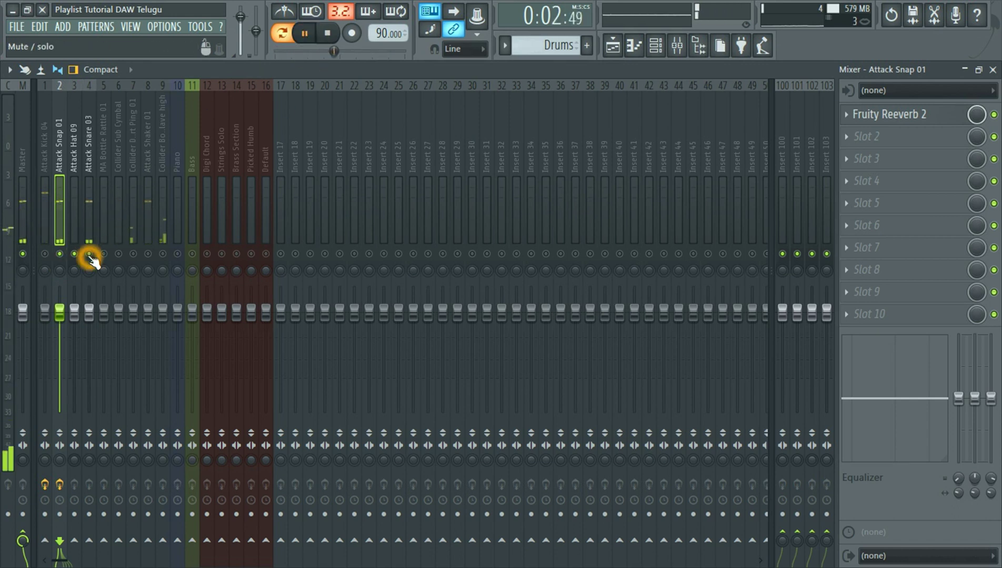
{"action": "left_click", "coordinate": [63, 257]}
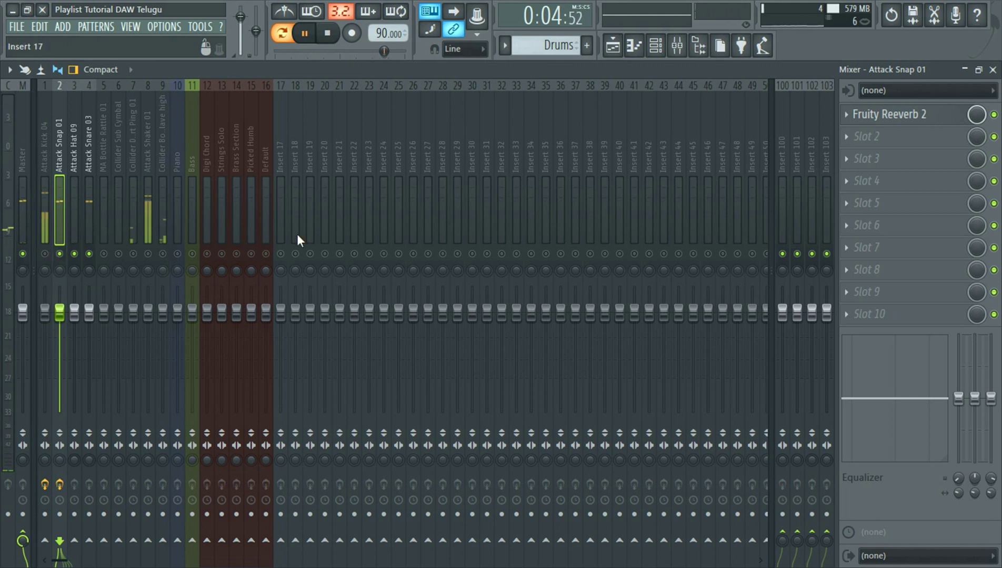
{"action": "left_click", "coordinate": [88, 159]}
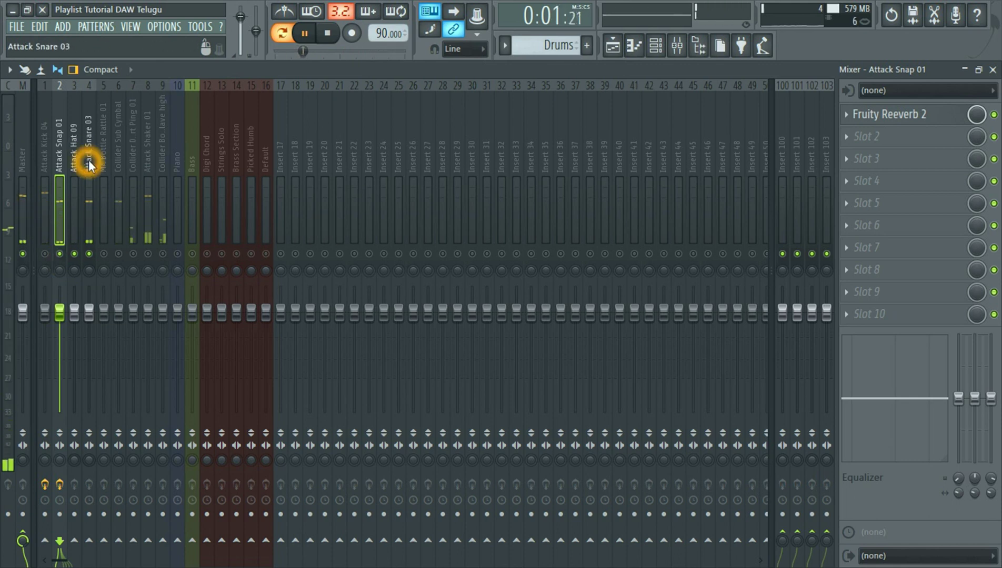
{"action": "left_click", "coordinate": [329, 34]}
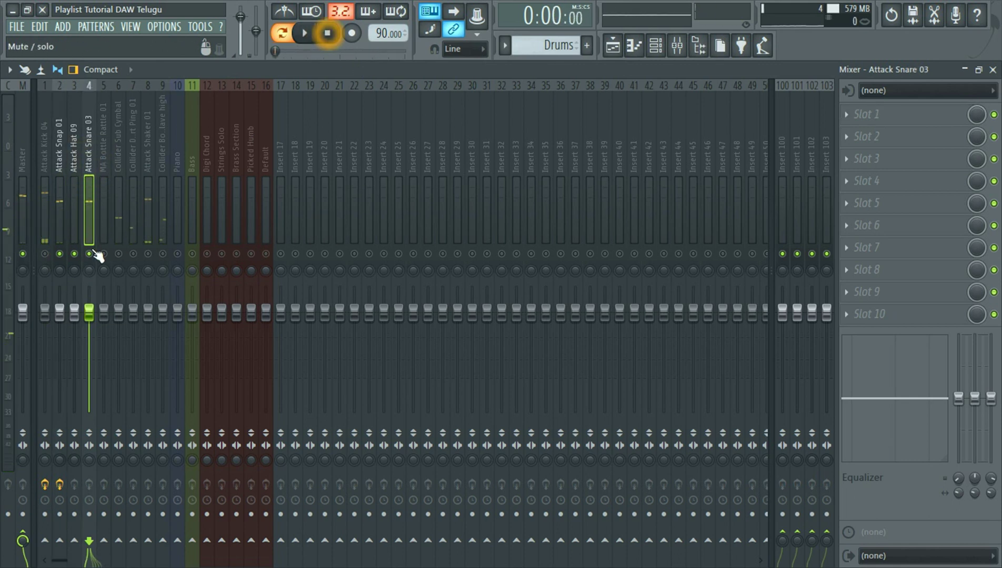
Step: Unmute all mixer tracks for a brief playback, and solo Attack Hat 09
{"action": "right_click", "coordinate": [90, 256]}
{"action": "left_click", "coordinate": [305, 33]}
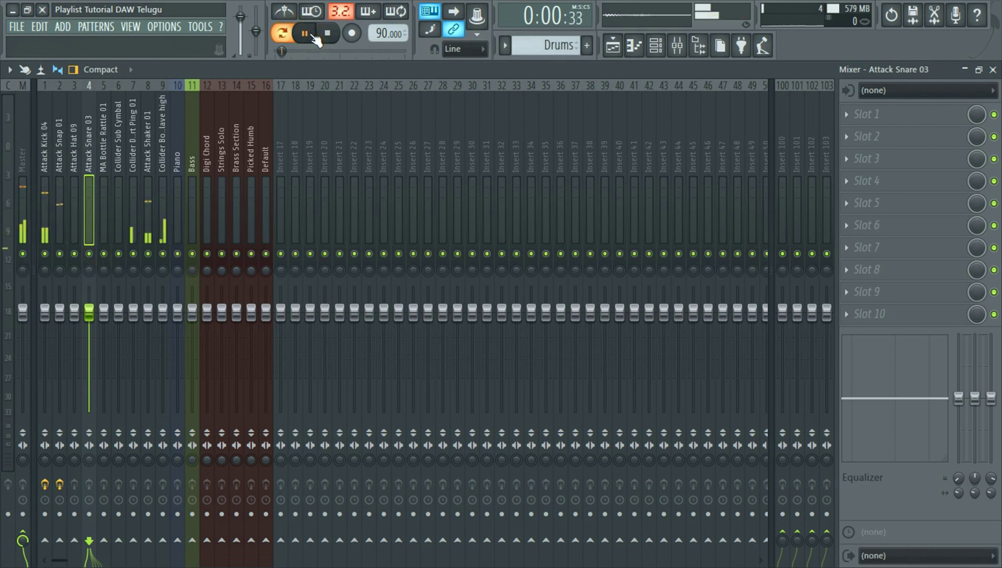
{"action": "left_click", "coordinate": [328, 34]}
{"action": "left_click", "coordinate": [73, 139]}
{"action": "right_click", "coordinate": [74, 254]}
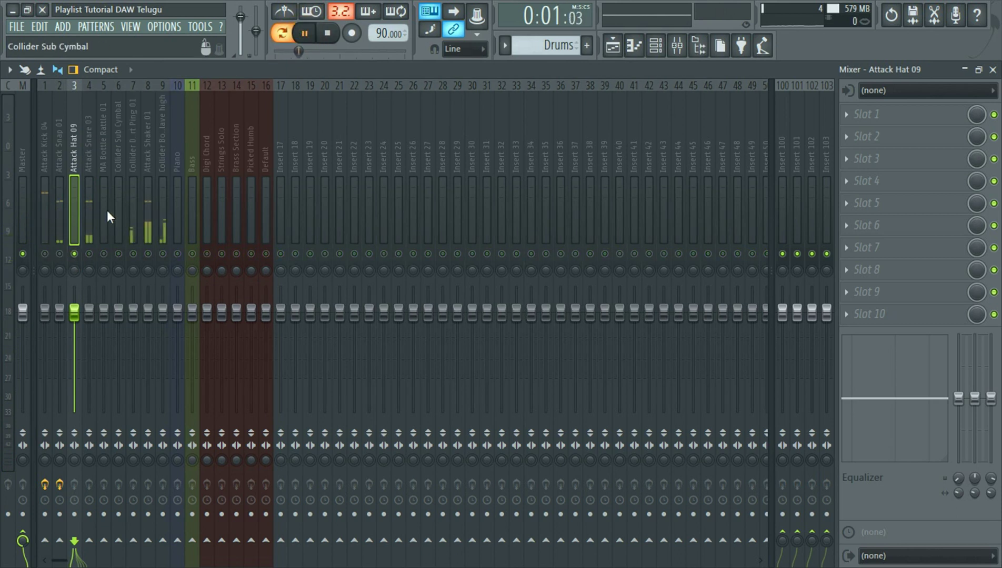
Step: Inspect the Attack Shaker 01 sample settings from the channel rack, and return to the maximized mixer
{"action": "left_click", "coordinate": [979, 69]}
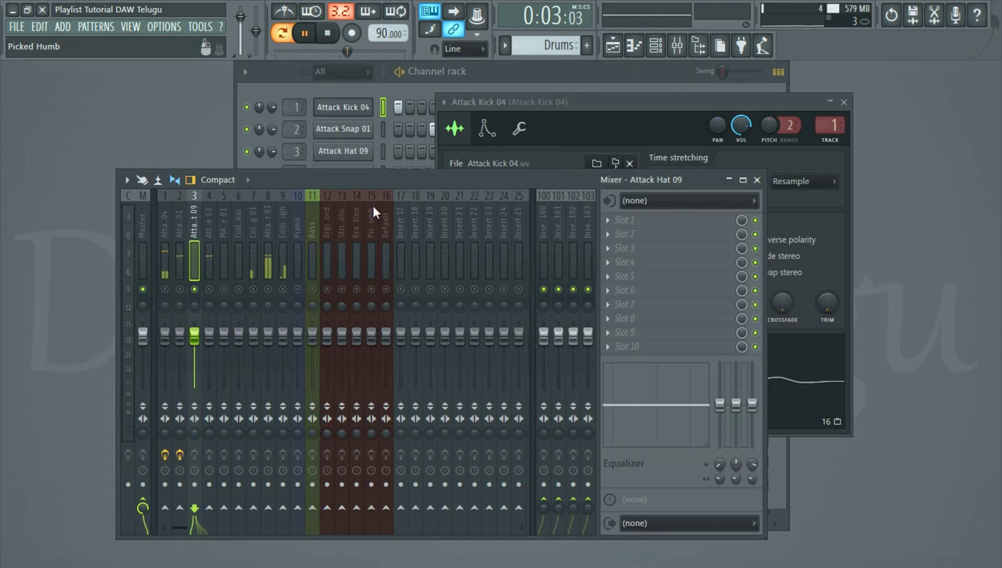
{"action": "left_click", "coordinate": [479, 72]}
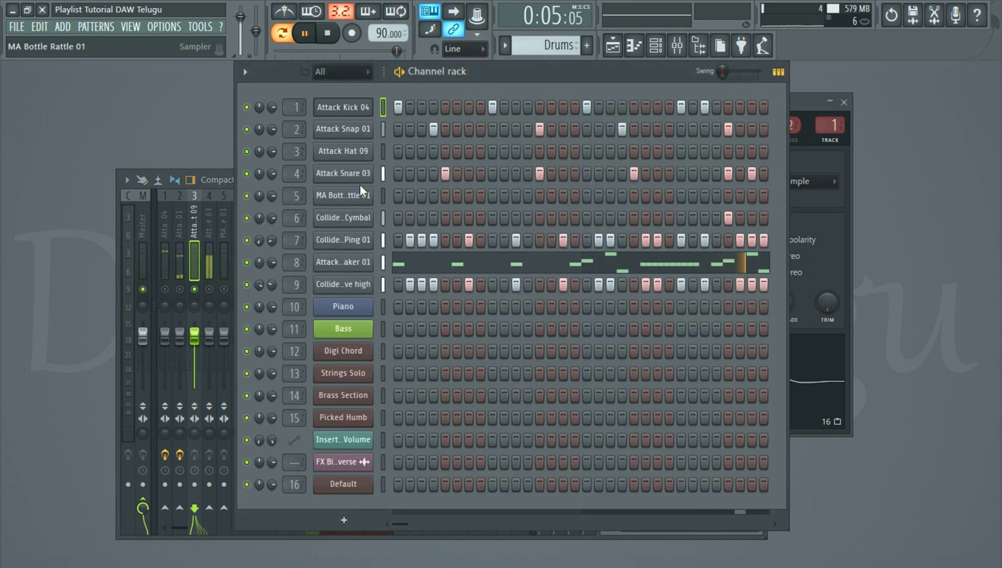
{"action": "left_click", "coordinate": [358, 264]}
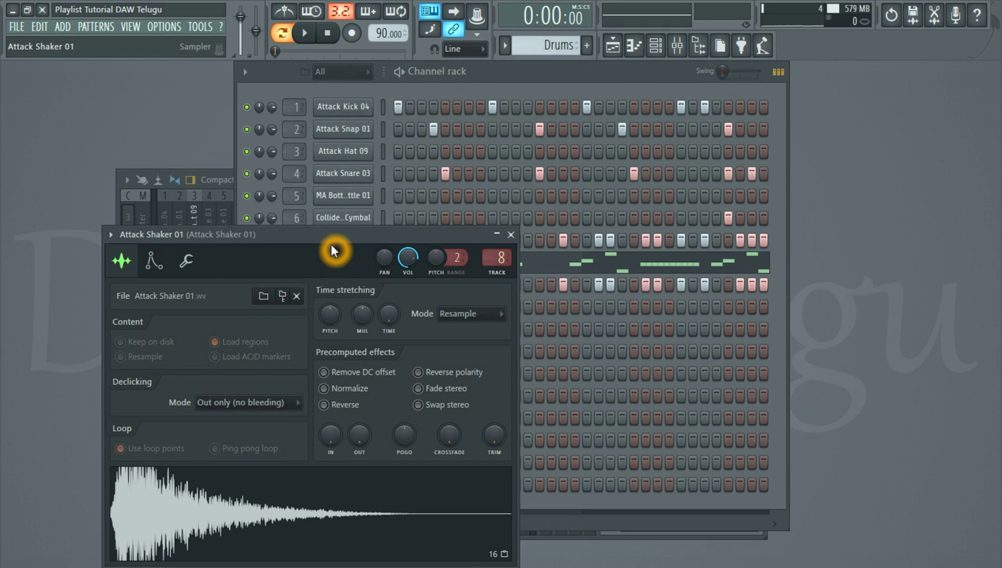
{"action": "left_click_drag", "start_coordinate": [331, 244], "coordinate": [480, 141]}
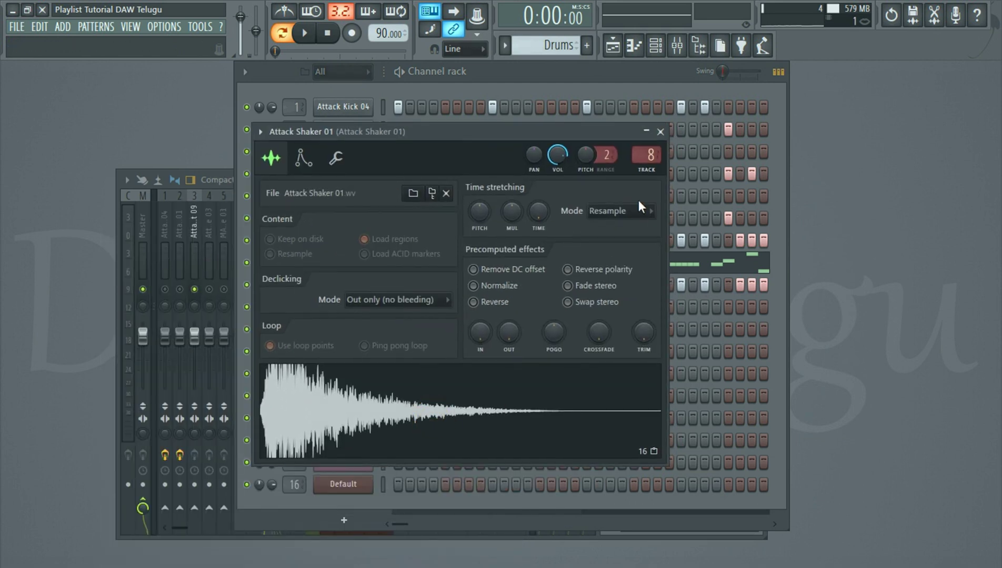
{"action": "left_click", "coordinate": [661, 132]}
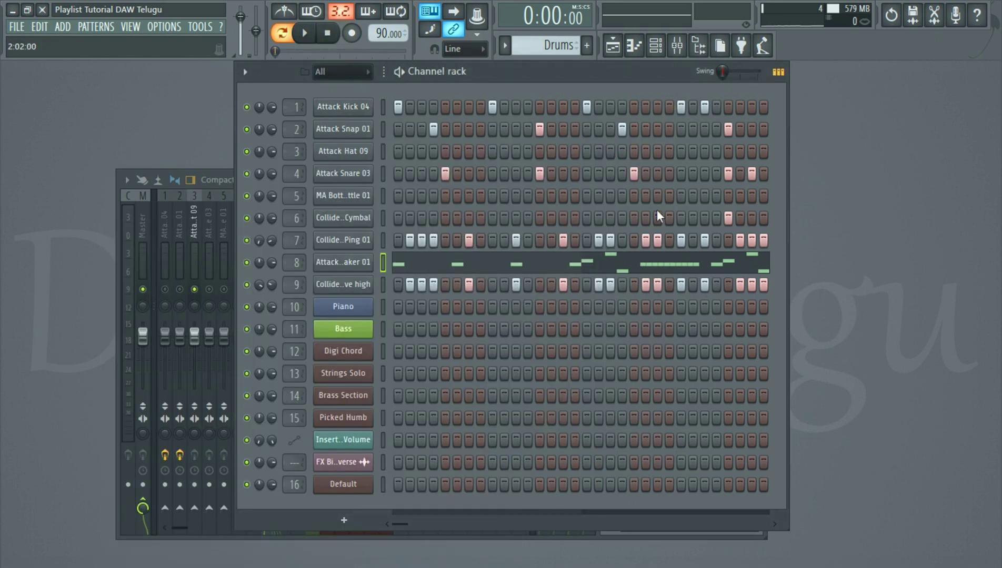
{"action": "left_click", "coordinate": [214, 193]}
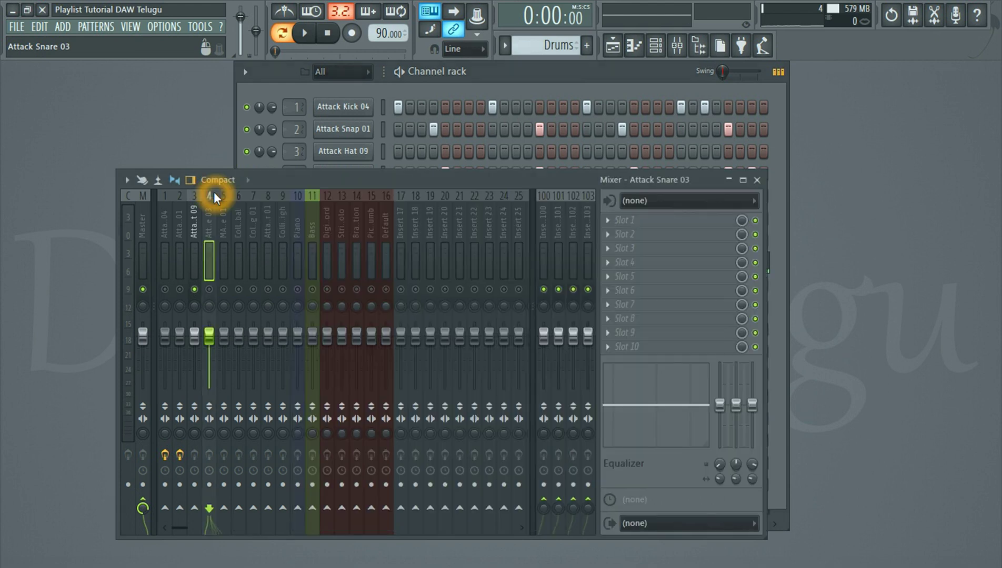
{"action": "double_click", "coordinate": [364, 180]}
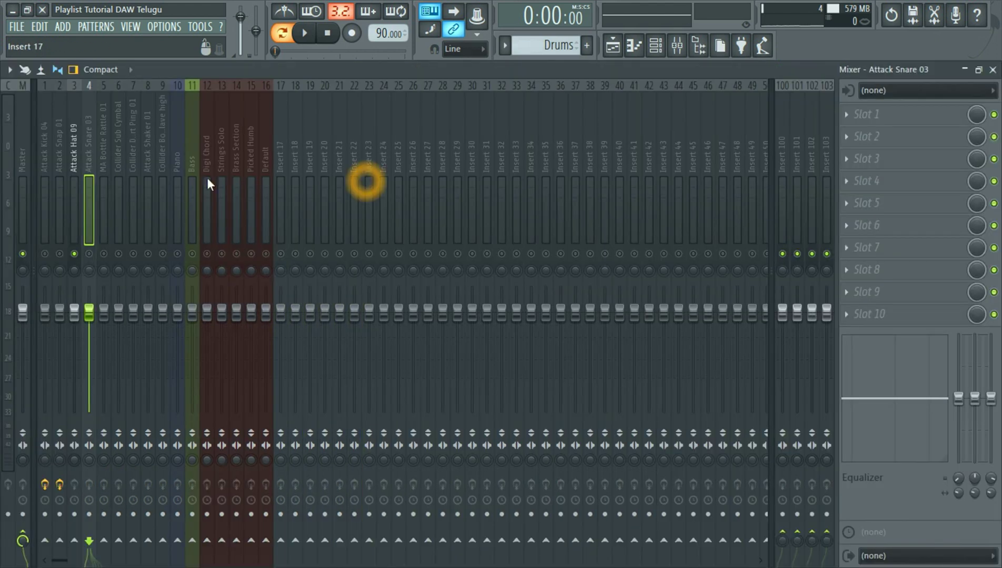
Step: Unmute all mixer tracks and play the Drums pattern with Attack Shaker 01 selected
{"action": "left_click", "coordinate": [91, 254]}
{"action": "left_click", "coordinate": [305, 33]}
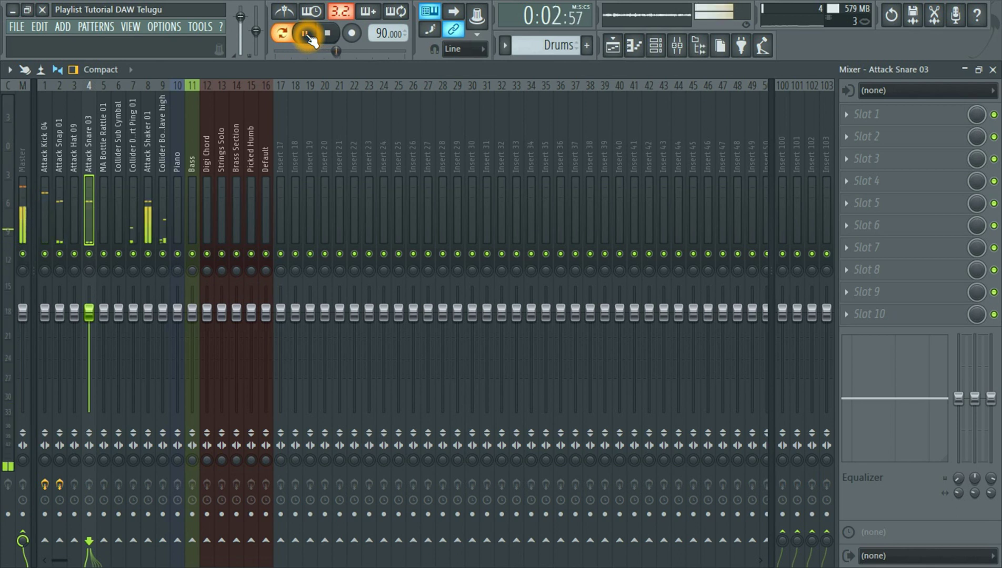
{"action": "left_click", "coordinate": [145, 146]}
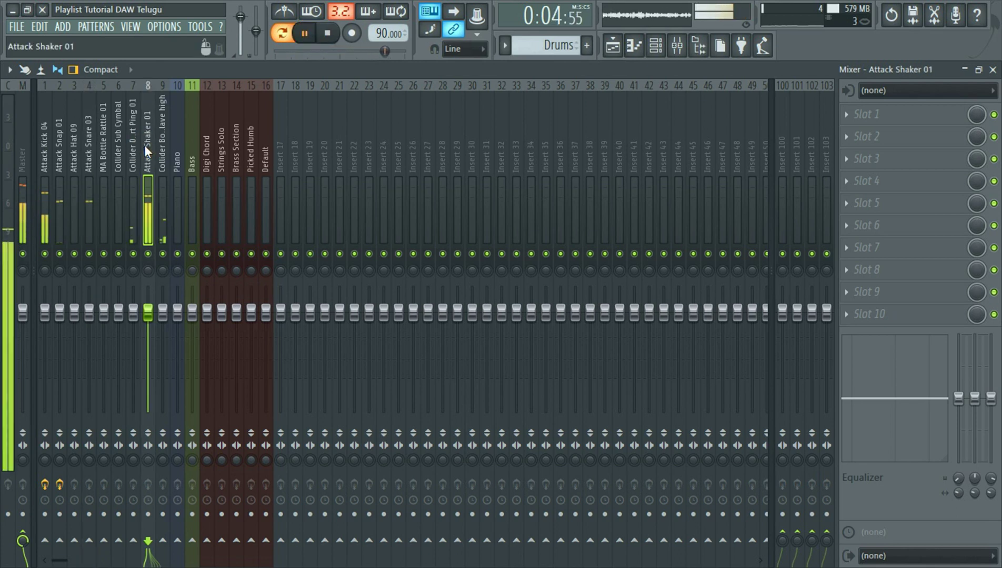
{"action": "left_click", "coordinate": [327, 33]}
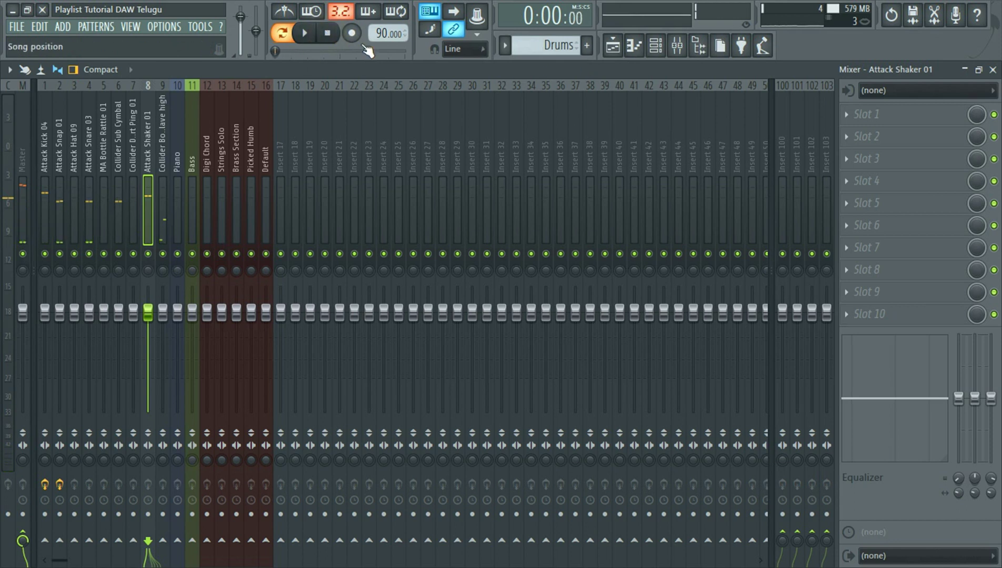
Step: Solo Attack Hat 09, start playback, and load Fruity Reeverb 2 into its first effect slot
{"action": "left_click", "coordinate": [623, 103]}
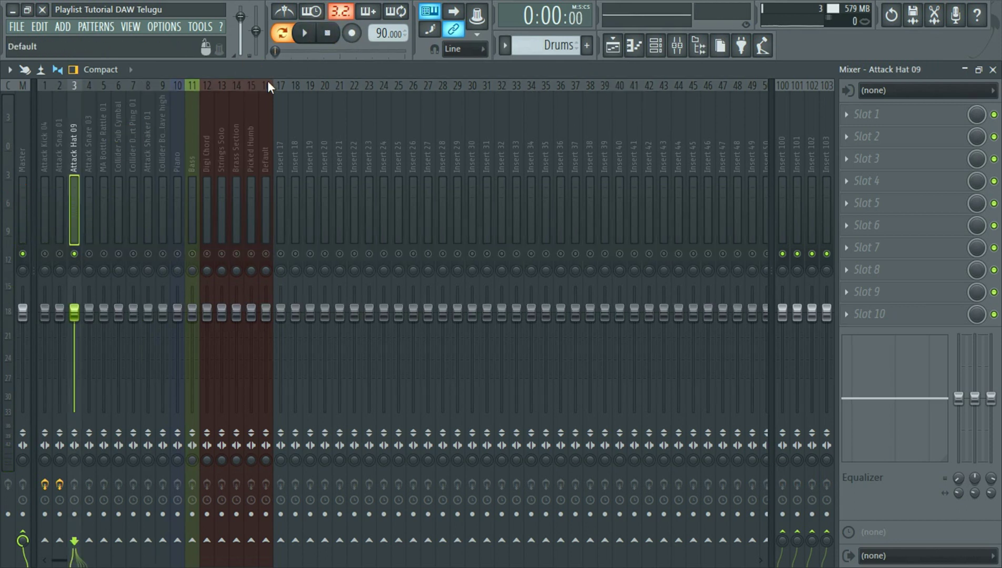
{"action": "left_click", "coordinate": [304, 31]}
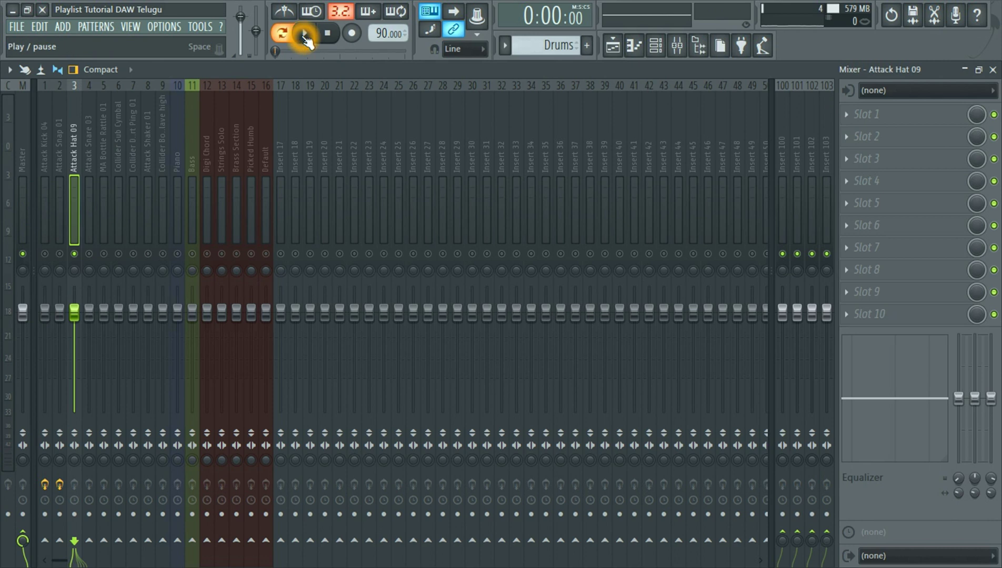
{"action": "left_click", "coordinate": [854, 120]}
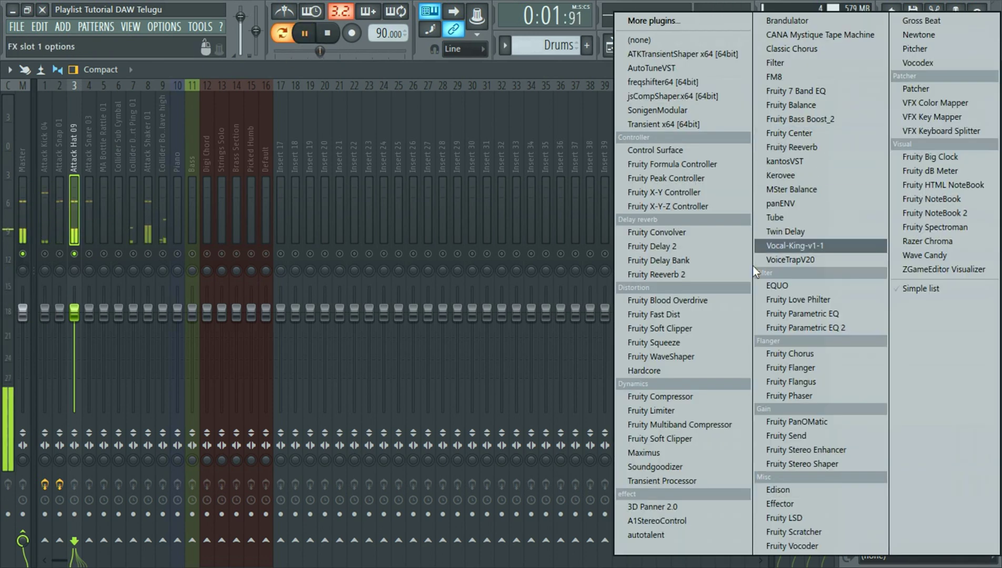
{"action": "left_click", "coordinate": [702, 277]}
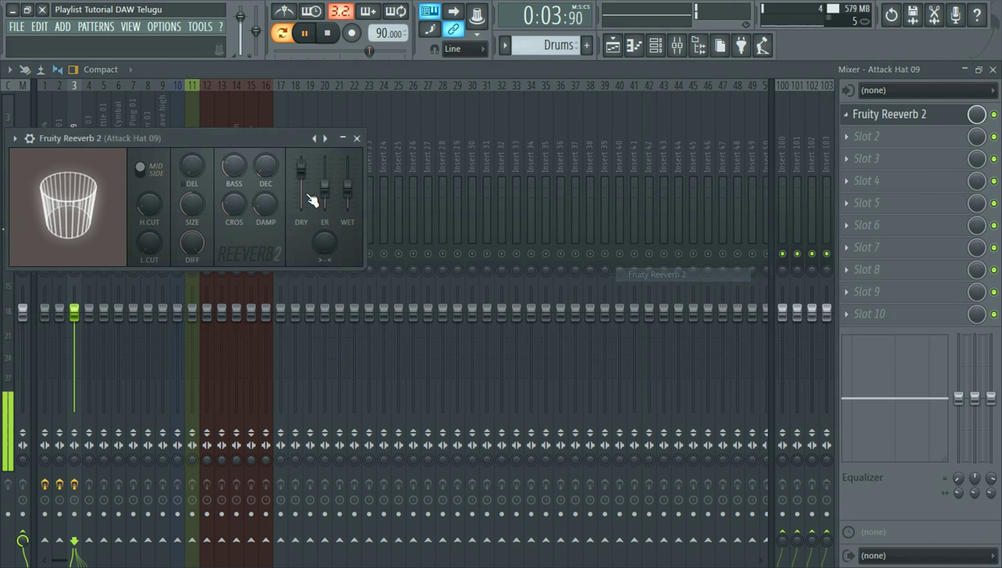
{"action": "left_click_drag", "start_coordinate": [245, 140], "coordinate": [530, 138]}
Step: Adjust the reverb's wet and early reflection levels with dry at 99%, and stop playback with the plugin window closed
{"action": "left_click", "coordinate": [634, 202]}
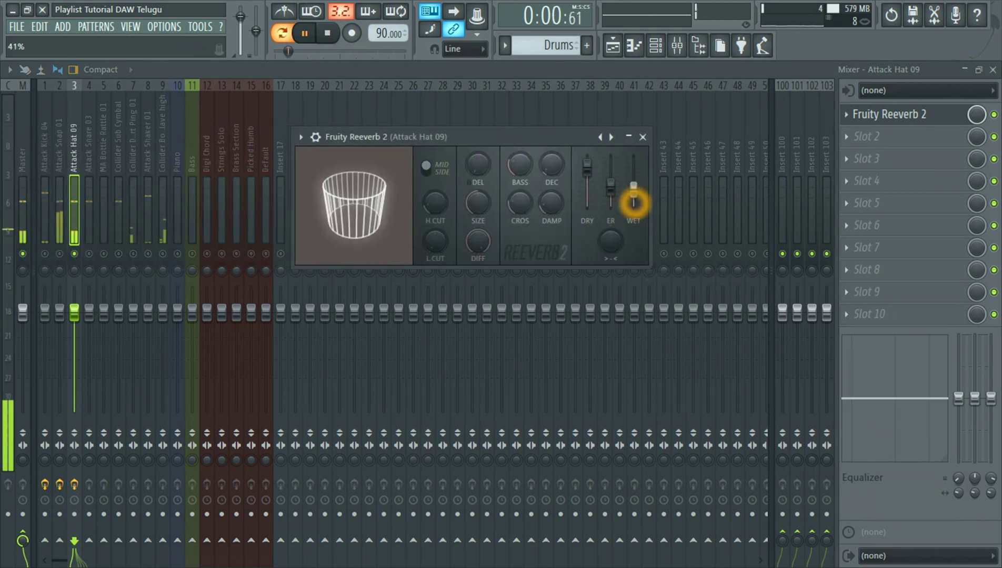
{"action": "mouse_move", "coordinate": [587, 168]}
{"action": "left_mouse_down"}
{"action": "mouse_move", "coordinate": [587, 199]}
{"action": "mouse_move", "coordinate": [587, 184]}
{"action": "left_mouse_up"}
{"action": "left_click_drag", "start_coordinate": [613, 185], "coordinate": [589, 147]}
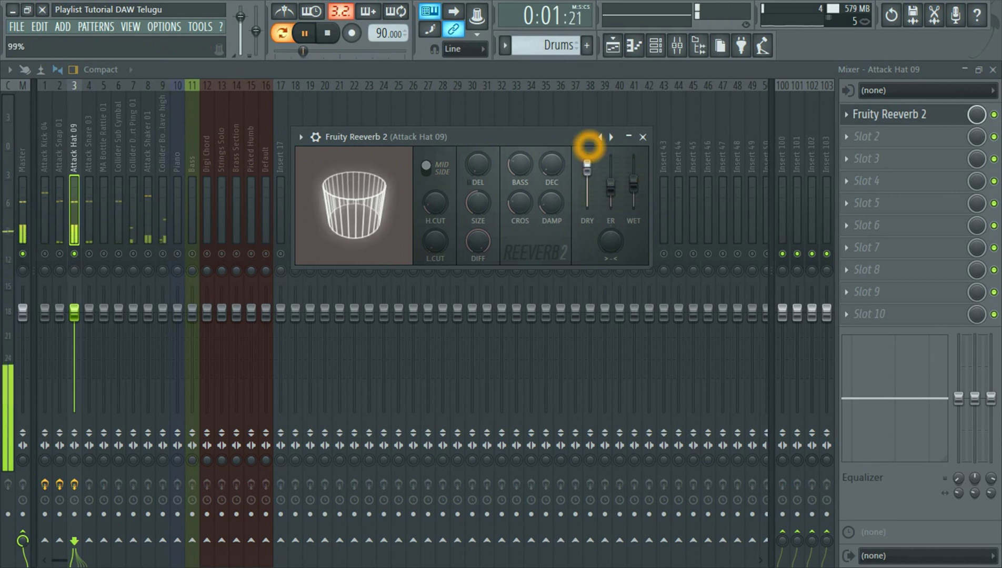
{"action": "left_click", "coordinate": [635, 184]}
{"action": "left_click", "coordinate": [643, 137]}
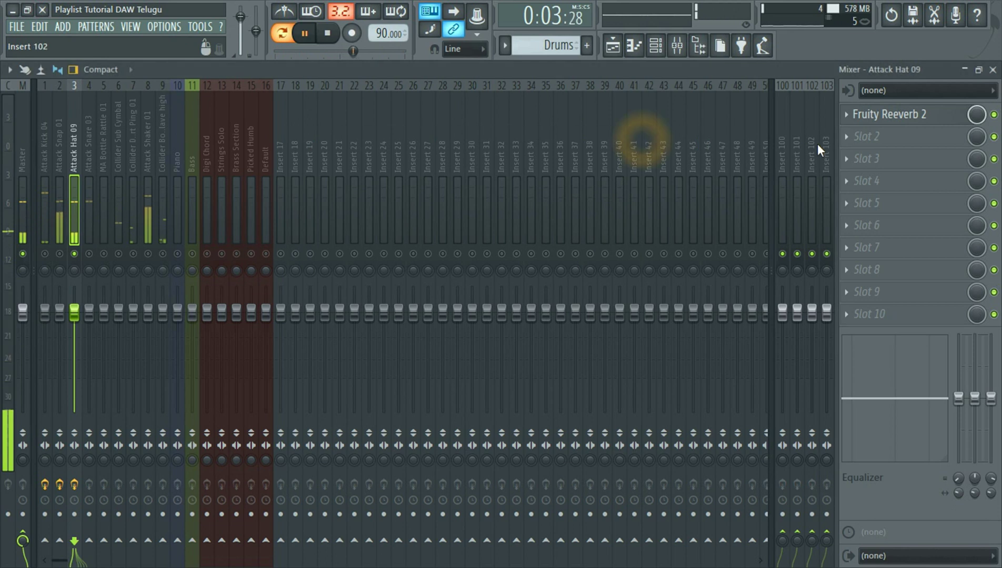
{"action": "left_click", "coordinate": [328, 35]}
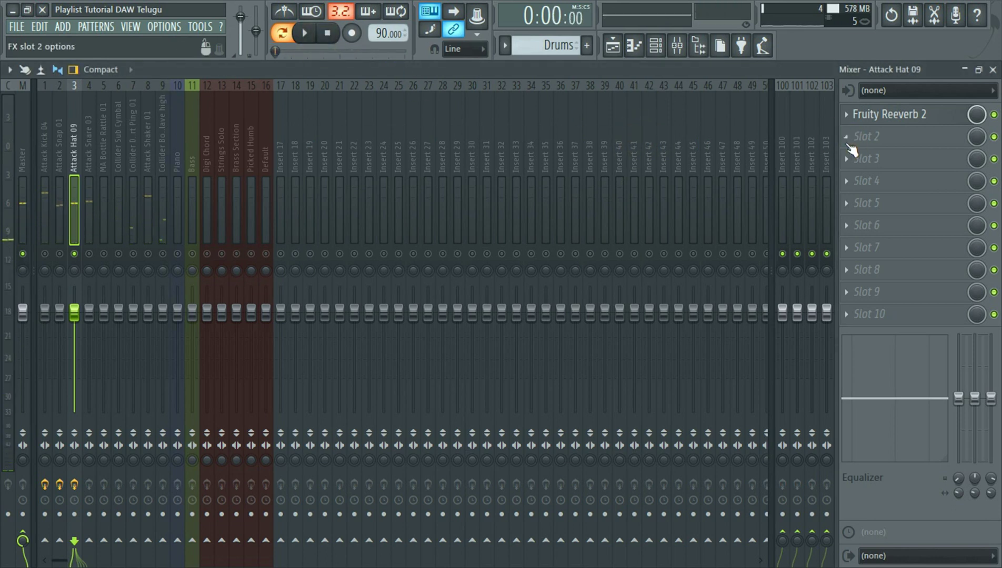
Step: Load Fruity Parametric EQ 2 into the second effect slot of Attack Hat 09
{"action": "left_click", "coordinate": [847, 144]}
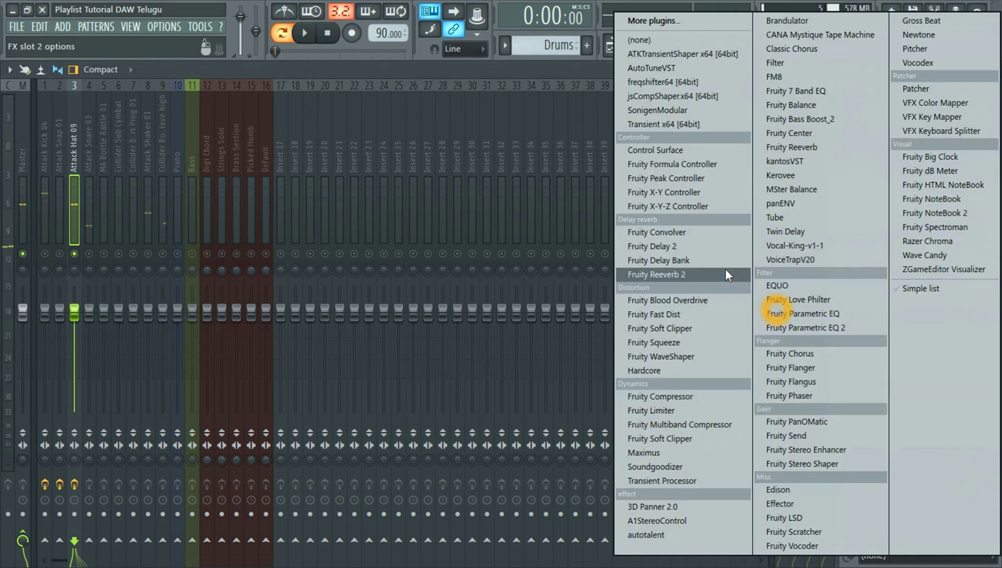
{"action": "left_click", "coordinate": [805, 329]}
{"action": "left_click_drag", "start_coordinate": [268, 164], "coordinate": [484, 120]}
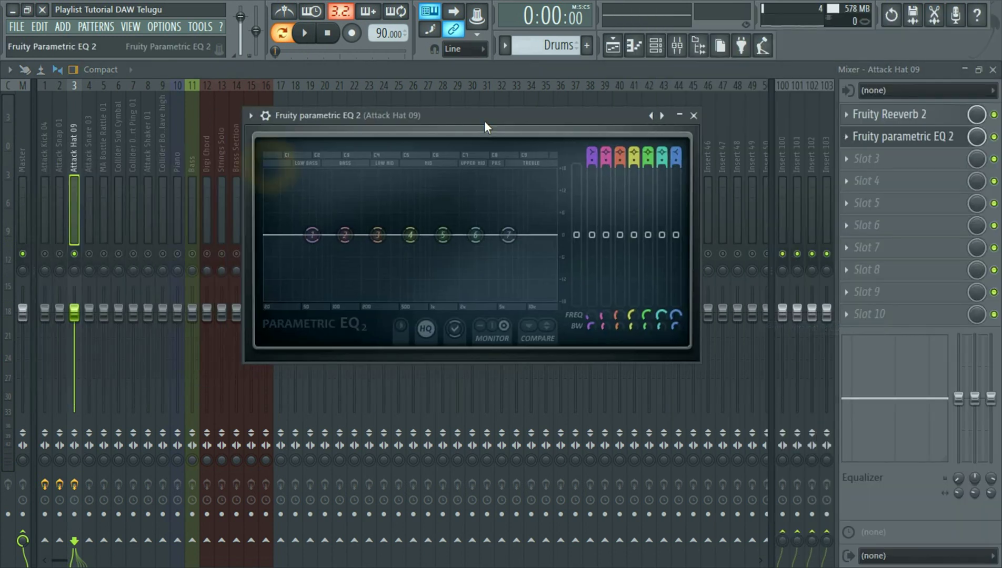
Step: During playback, raise EQ band 7 and slightly lower band 6, moving both to higher frequencies, and close the equalizer
{"action": "left_click", "coordinate": [308, 37]}
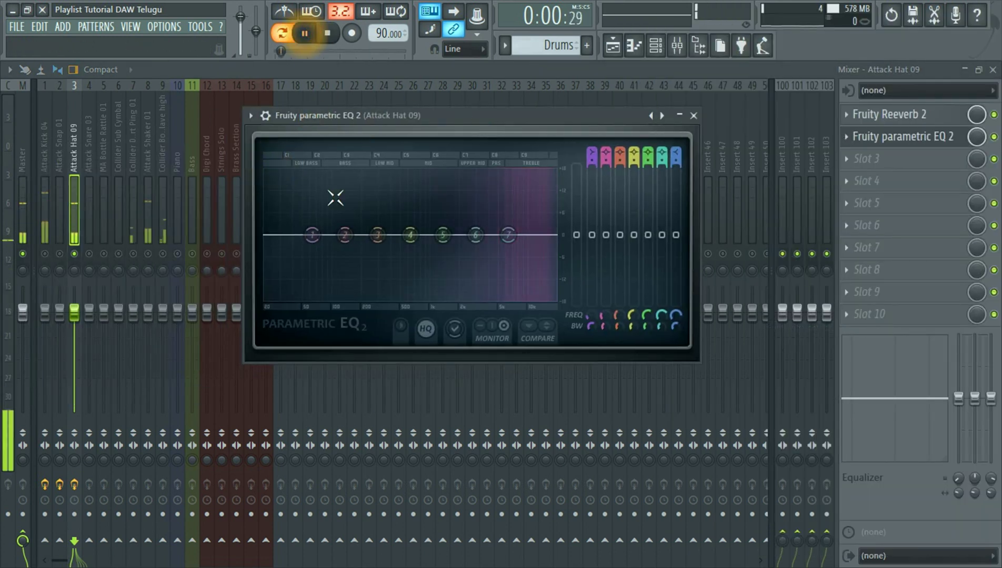
{"action": "left_click_drag", "start_coordinate": [508, 234], "coordinate": [538, 204]}
{"action": "left_click_drag", "start_coordinate": [476, 235], "coordinate": [519, 250]}
{"action": "left_click", "coordinate": [695, 117]}
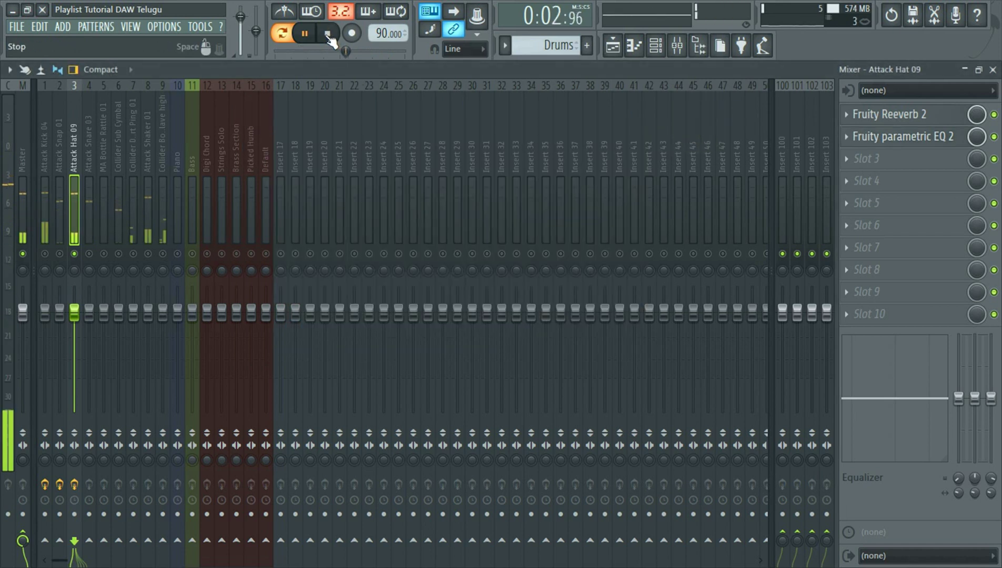
{"action": "left_click", "coordinate": [328, 32]}
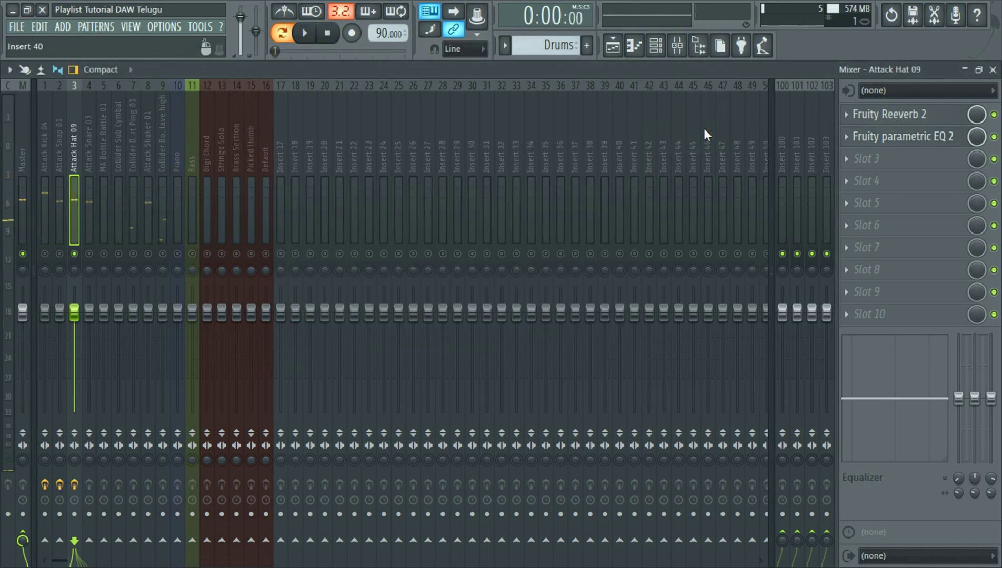
Step: Unsolo Attack Hat 09 and briefly play the Drums pattern with all tracks audible
{"action": "right_click", "coordinate": [75, 254]}
{"action": "left_click", "coordinate": [304, 32]}
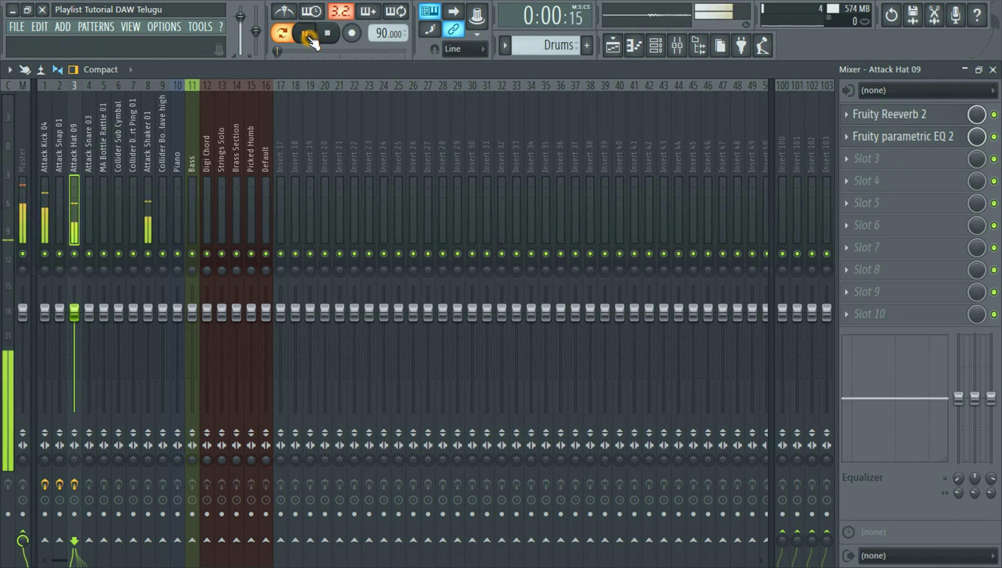
{"action": "left_click", "coordinate": [326, 34]}
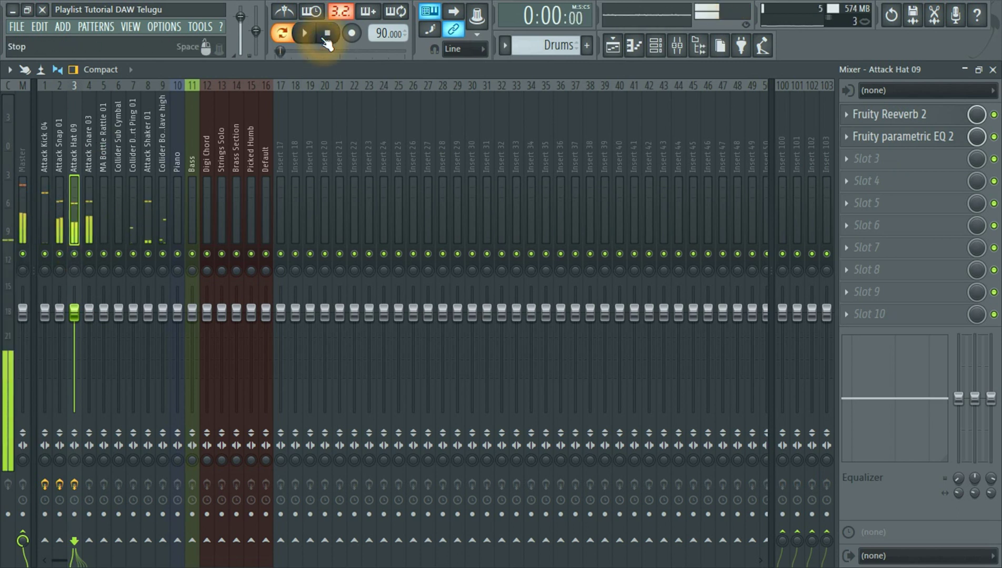
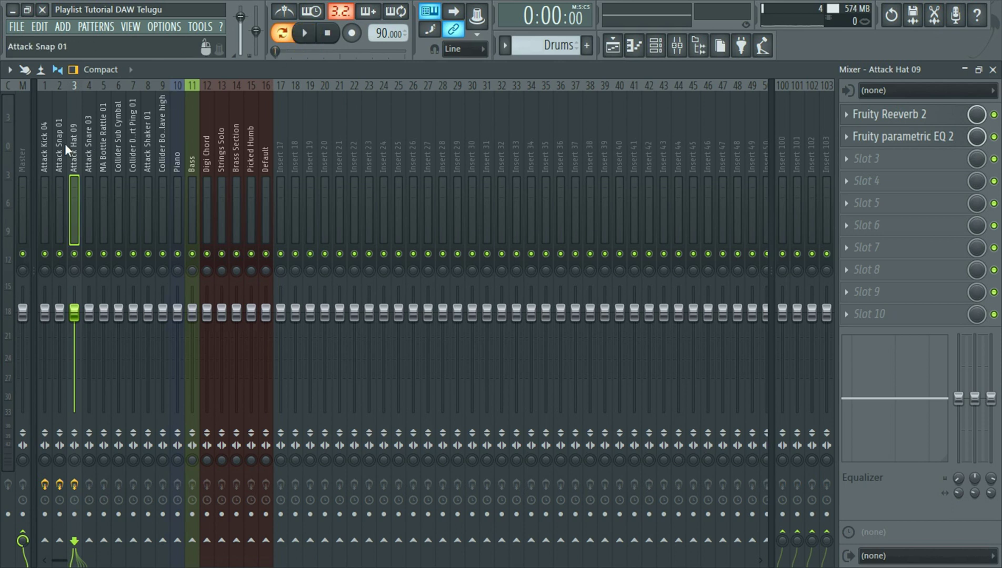
Step: Solo the Attack Hat 09 track during playback and compare its sound with the reverb and EQ bypassed and enabled, and unsolo it
{"action": "left_click", "coordinate": [63, 147]}
{"action": "left_click", "coordinate": [306, 36]}
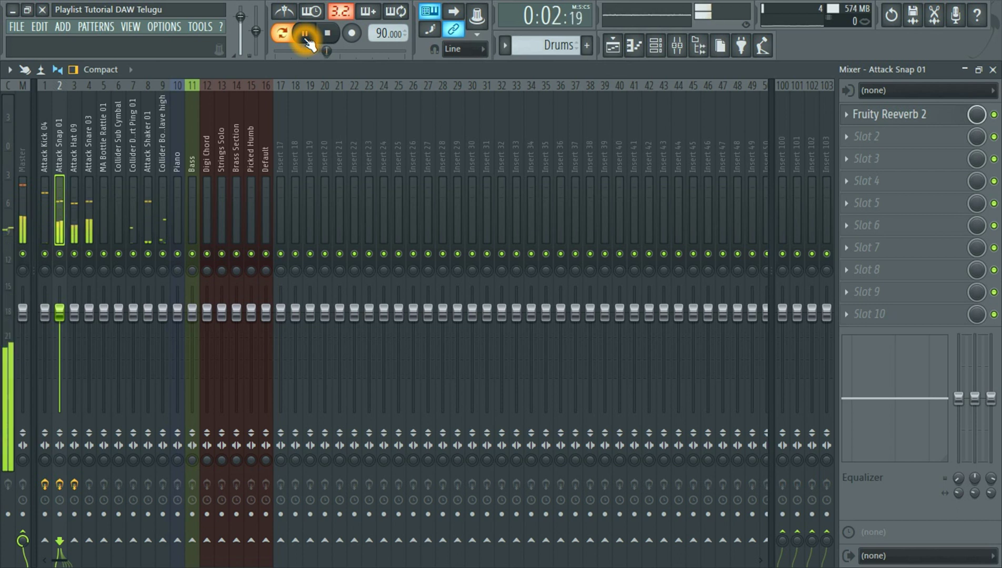
{"action": "left_click", "coordinate": [73, 144]}
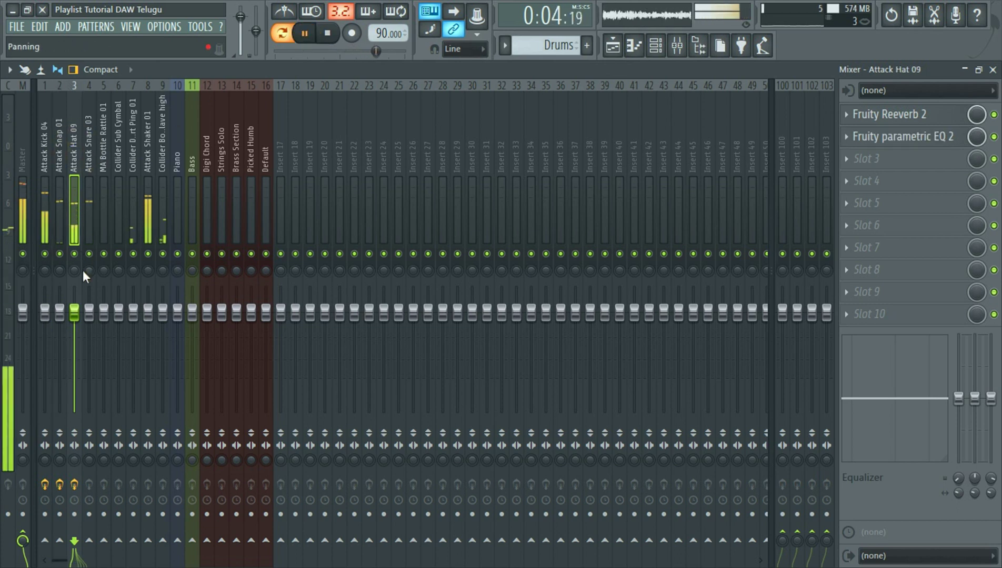
{"action": "right_click", "coordinate": [74, 254]}
{"action": "left_click", "coordinate": [994, 114]}
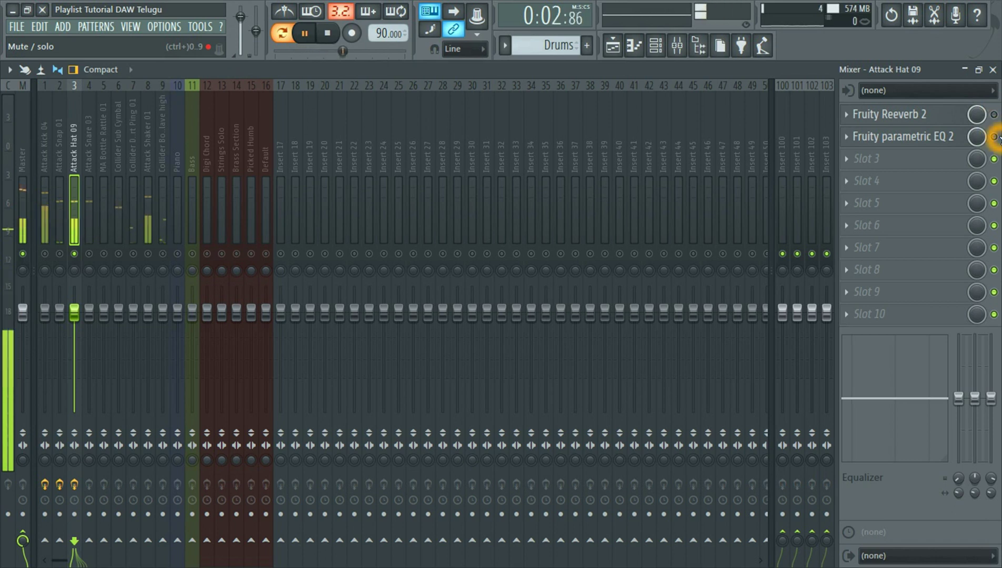
{"action": "left_click", "coordinate": [993, 136]}
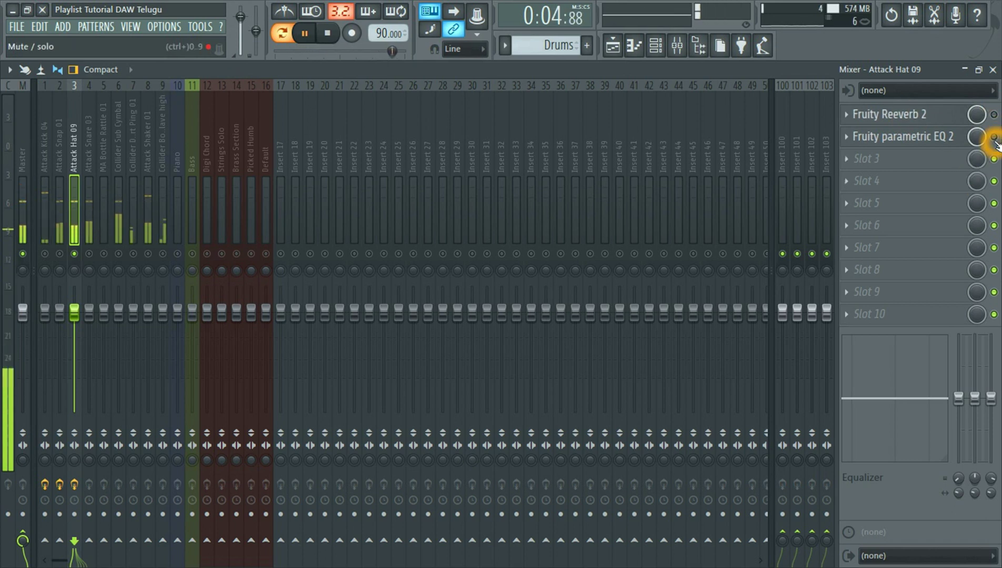
{"action": "left_click", "coordinate": [994, 115]}
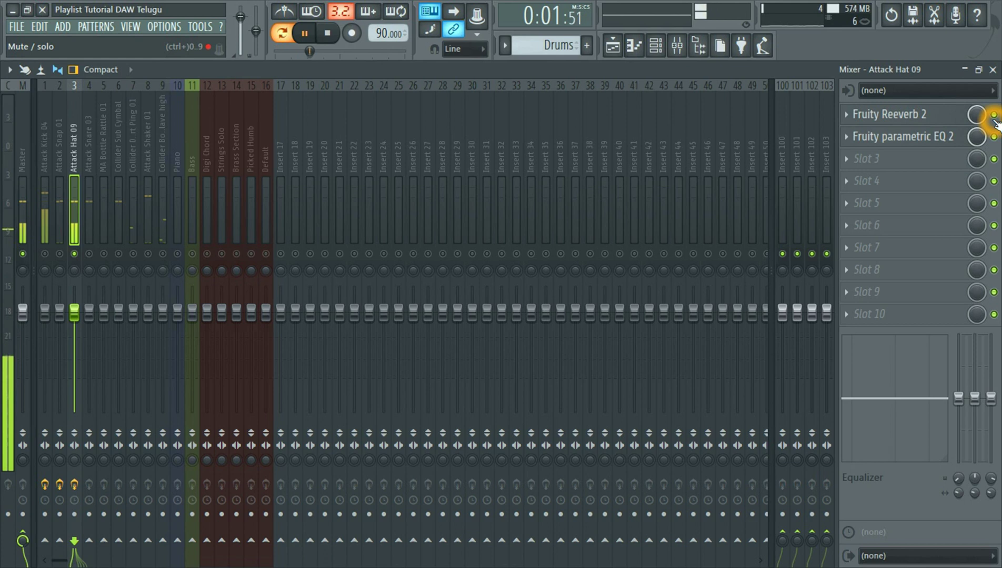
{"action": "left_click", "coordinate": [328, 34]}
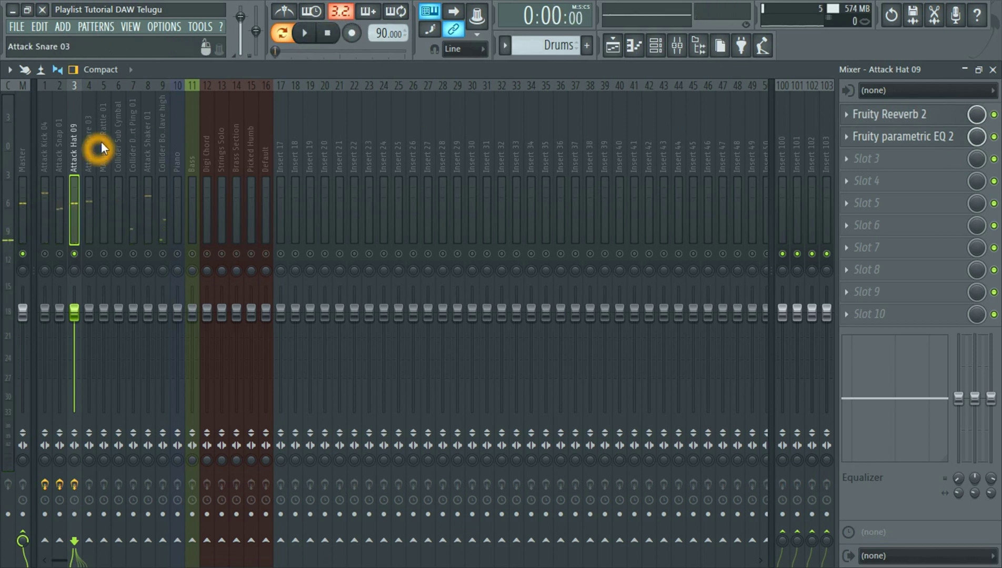
{"action": "right_click", "coordinate": [75, 253]}
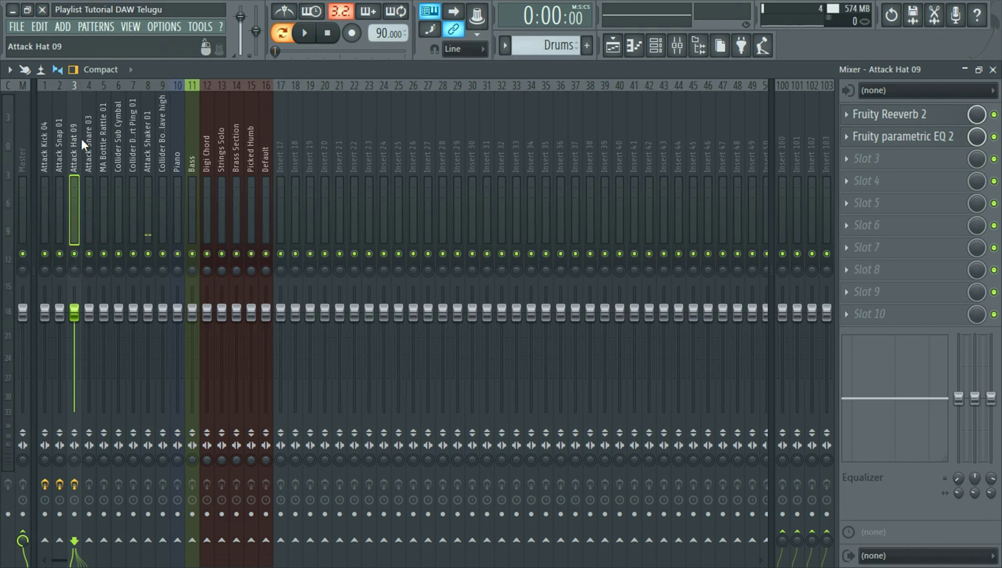
Step: Check the effect slots of the Attack Snare 03, MA Bottle Rattle 01 and Collider Sub Cymbal mixer tracks
{"action": "left_click", "coordinate": [91, 168]}
{"action": "left_click", "coordinate": [105, 168]}
{"action": "left_click", "coordinate": [122, 153]}
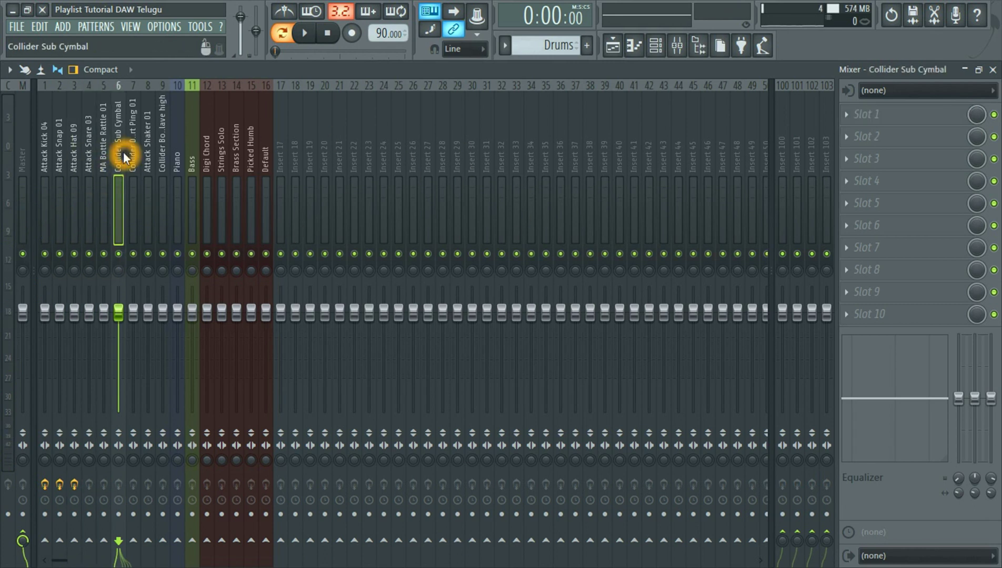
Step: Play the full song arrangement while watching the Digi Chord and Piano levels in the mixer
{"action": "left_click", "coordinate": [130, 26]}
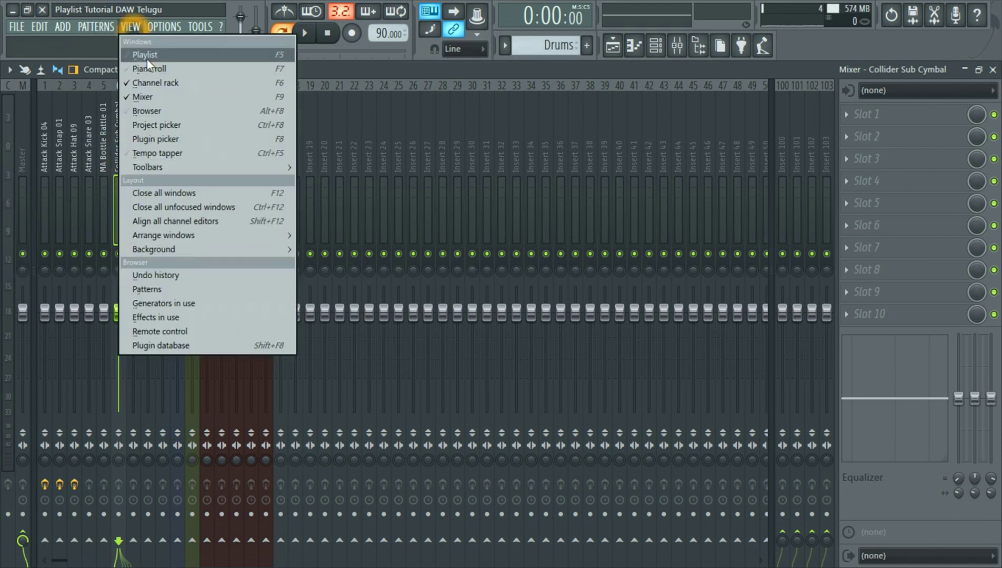
{"action": "left_click", "coordinate": [148, 57]}
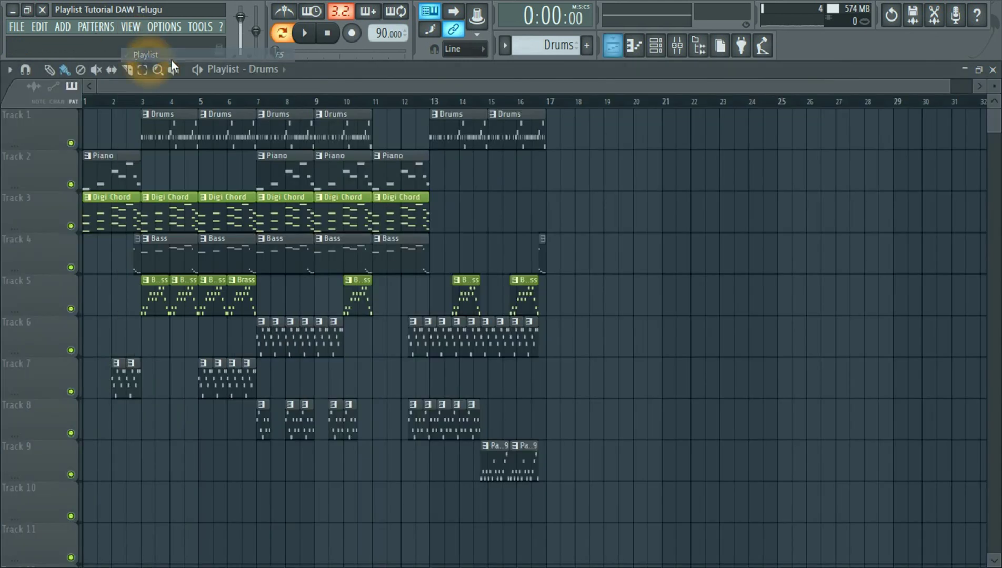
{"action": "left_click", "coordinate": [304, 33]}
{"action": "left_click", "coordinate": [678, 47]}
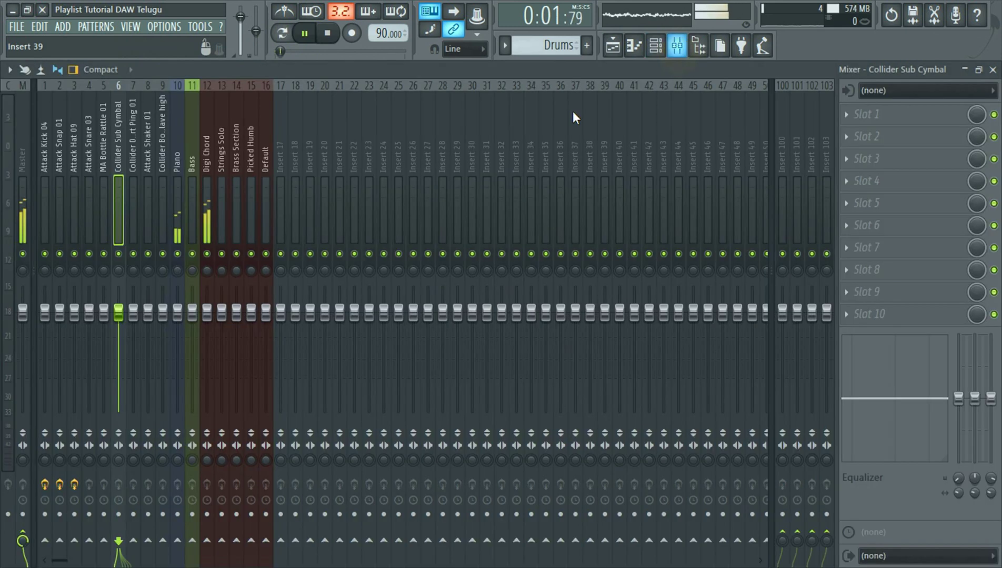
{"action": "left_click", "coordinate": [207, 164]}
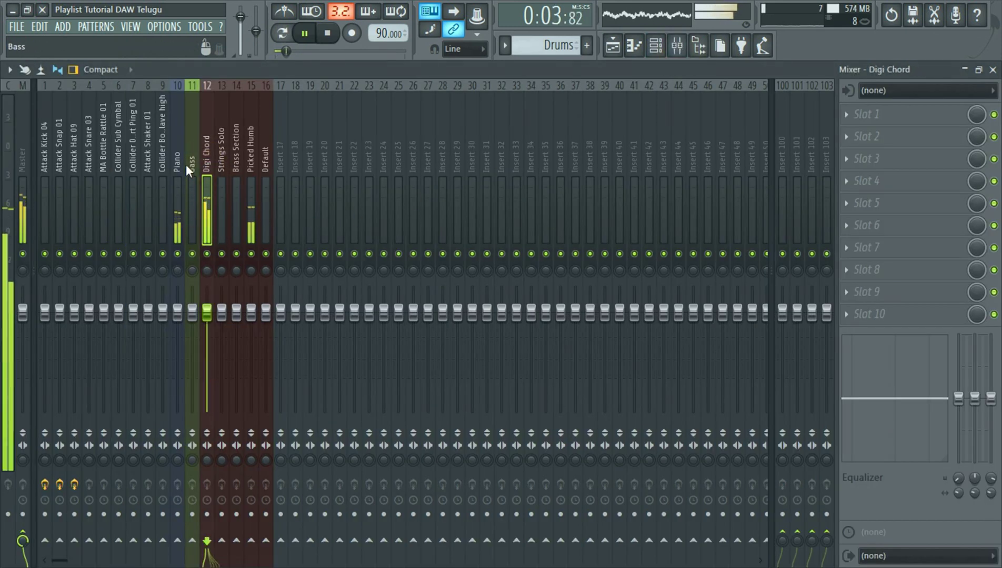
{"action": "left_click", "coordinate": [181, 159]}
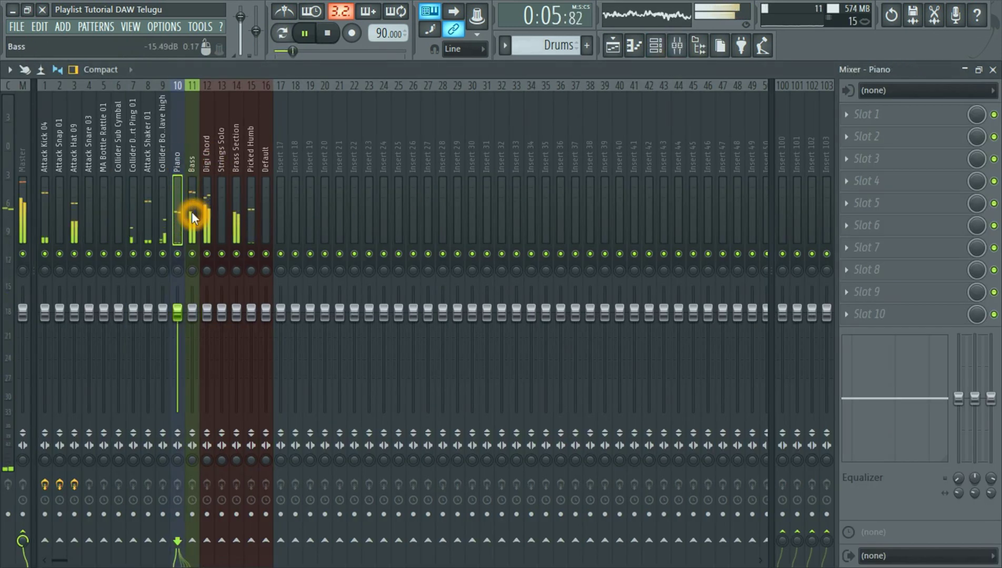
{"action": "left_click", "coordinate": [328, 34]}
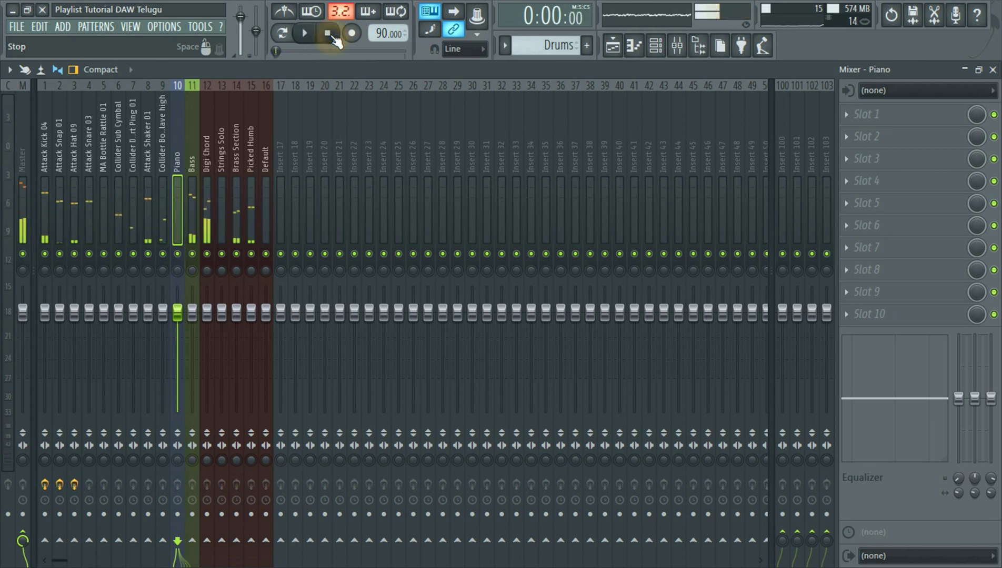
Step: Switch playback to the Piano pattern, start it and select the Piano mixer track
{"action": "left_click", "coordinate": [107, 158]}
{"action": "left_click", "coordinate": [119, 163]}
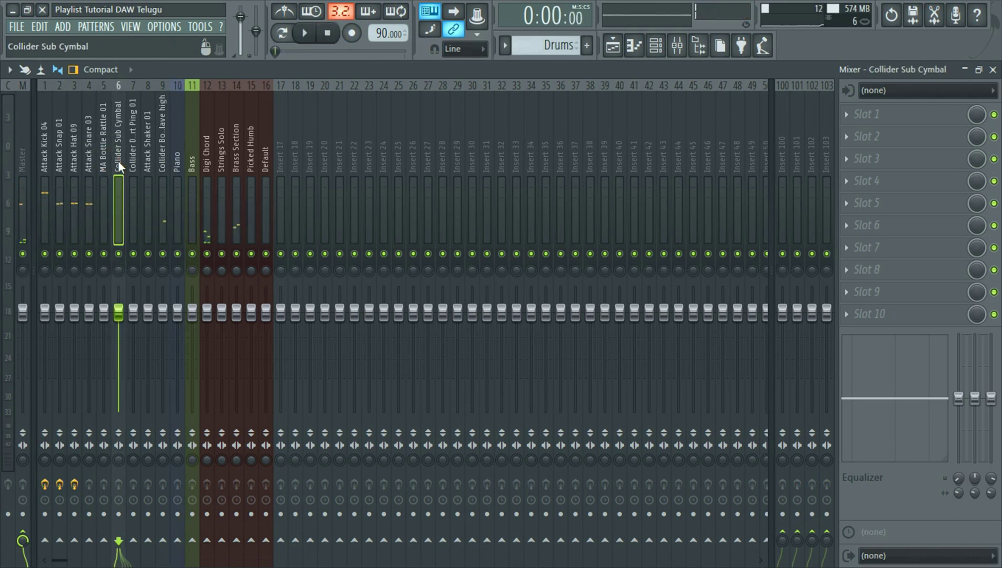
{"action": "left_click", "coordinate": [503, 50]}
{"action": "left_click", "coordinate": [530, 83]}
{"action": "left_click", "coordinate": [306, 35]}
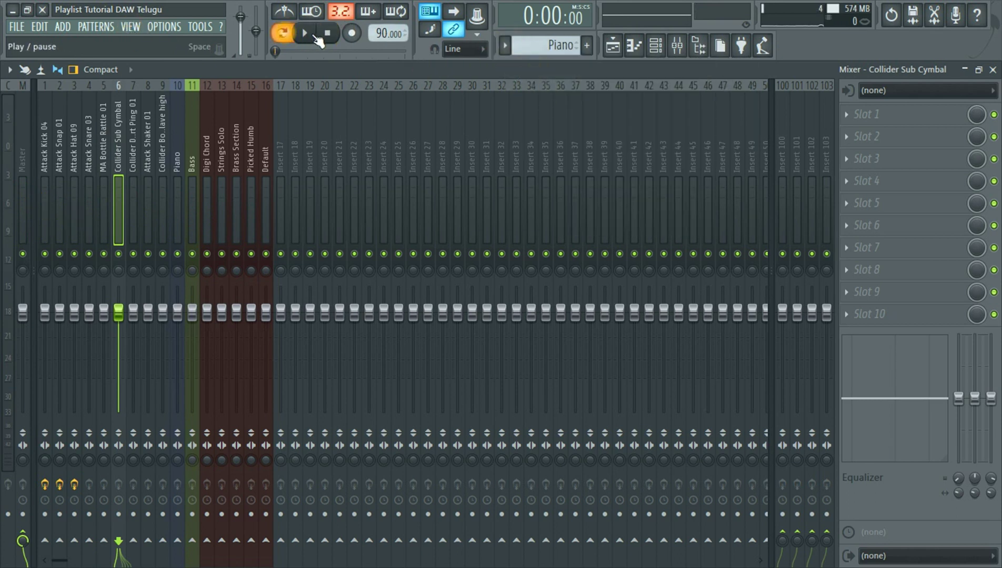
{"action": "left_click", "coordinate": [177, 173]}
Step: Add Fruity Reeverb 2 to the Piano track's first effect slot and raise its wet level to about 96%
{"action": "left_click", "coordinate": [851, 114]}
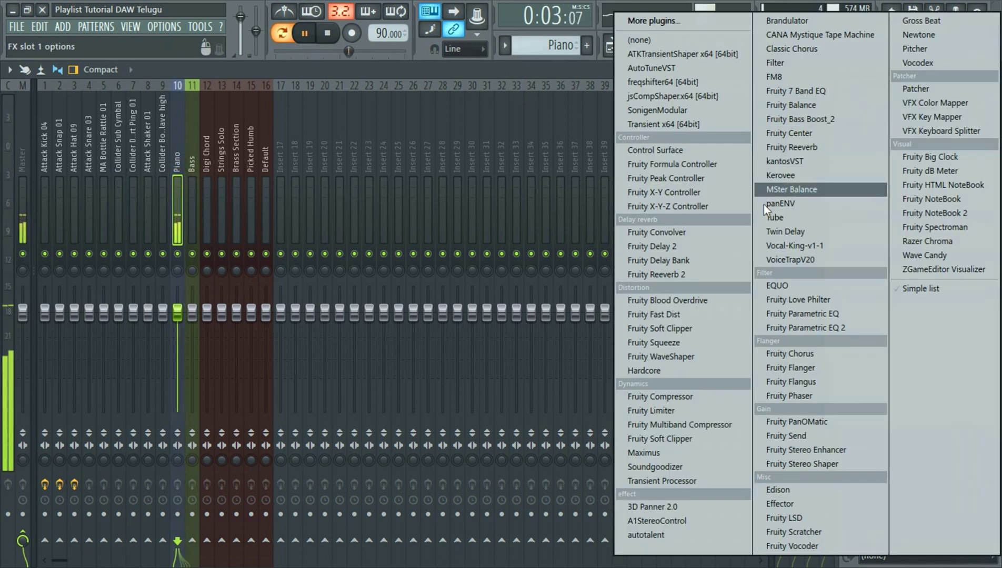
{"action": "left_click", "coordinate": [679, 278]}
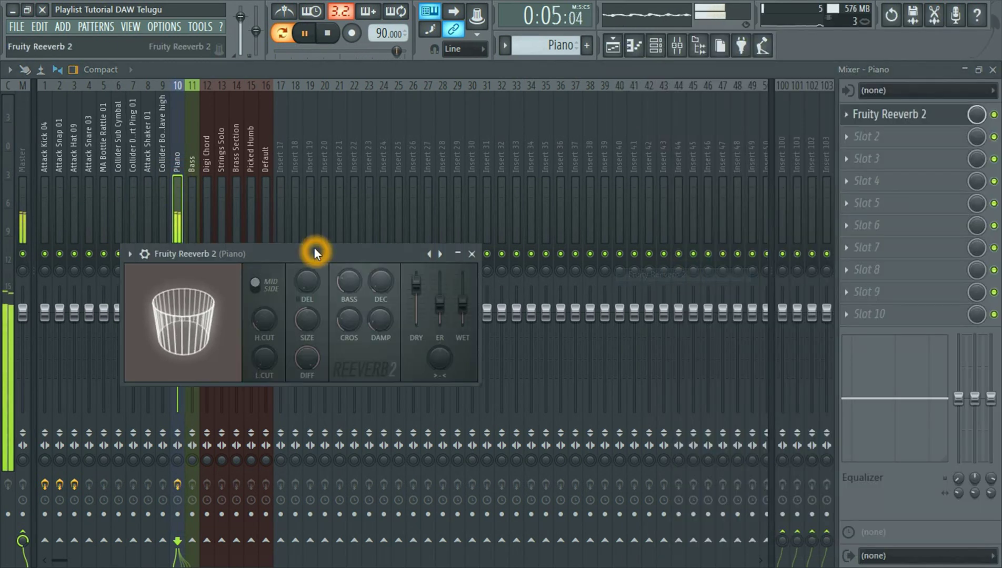
{"action": "left_click_drag", "start_coordinate": [314, 249], "coordinate": [580, 161]}
{"action": "mouse_move", "coordinate": [431, 234]}
{"action": "left_mouse_down"}
{"action": "mouse_move", "coordinate": [431, 206]}
{"action": "mouse_move", "coordinate": [432, 234]}
{"action": "left_mouse_up"}
{"action": "left_click_drag", "start_coordinate": [732, 221], "coordinate": [732, 209]}
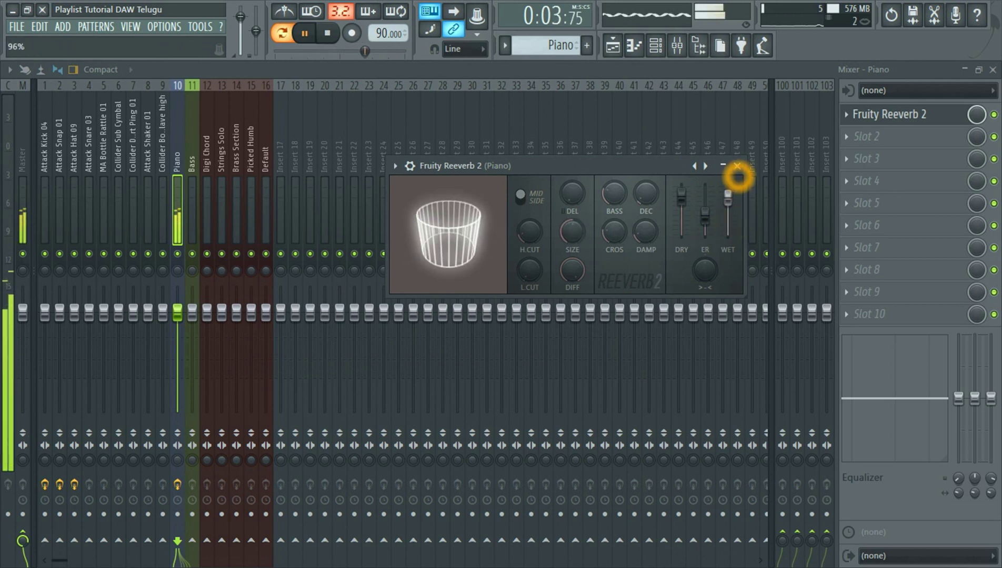
{"action": "left_click", "coordinate": [738, 166]}
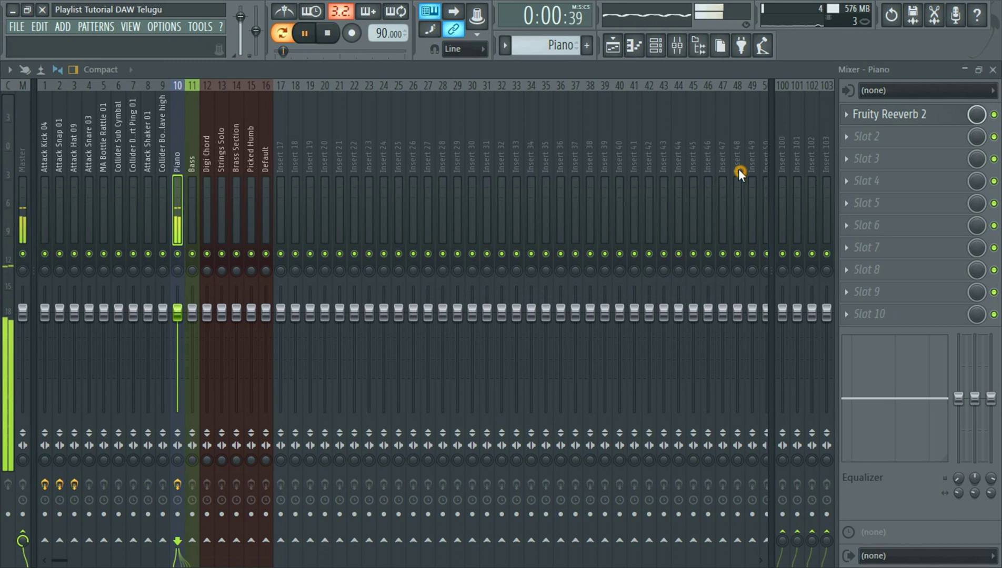
Step: Add Fruity Delay 2 to the Piano track's second effect slot
{"action": "left_click", "coordinate": [847, 137]}
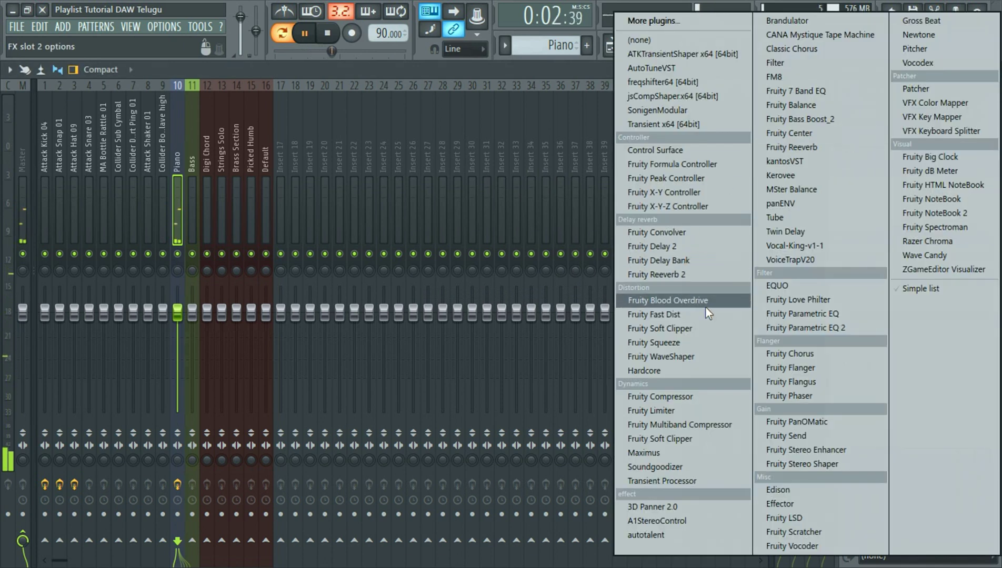
{"action": "left_click", "coordinate": [690, 248]}
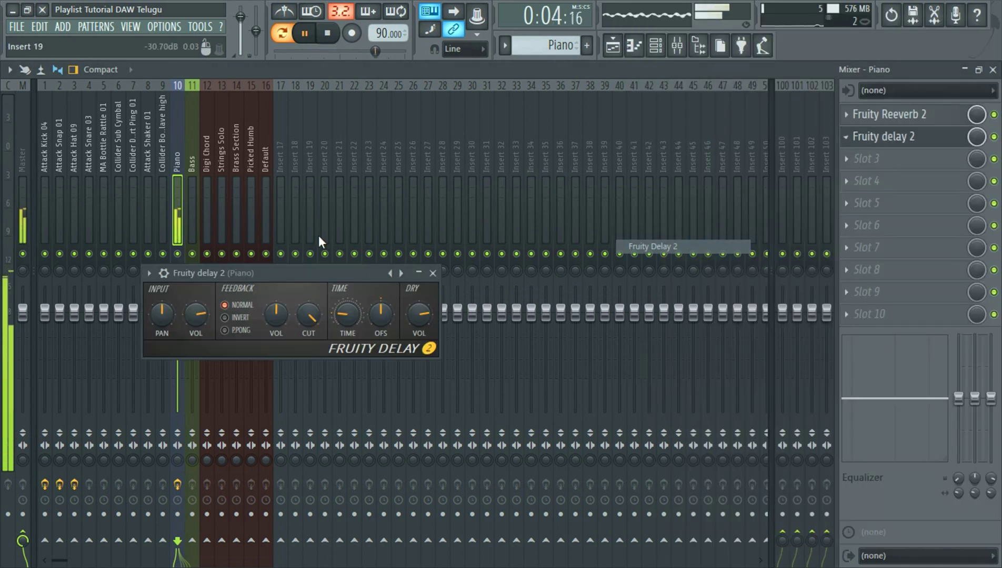
{"action": "left_click_drag", "start_coordinate": [262, 272], "coordinate": [465, 210]}
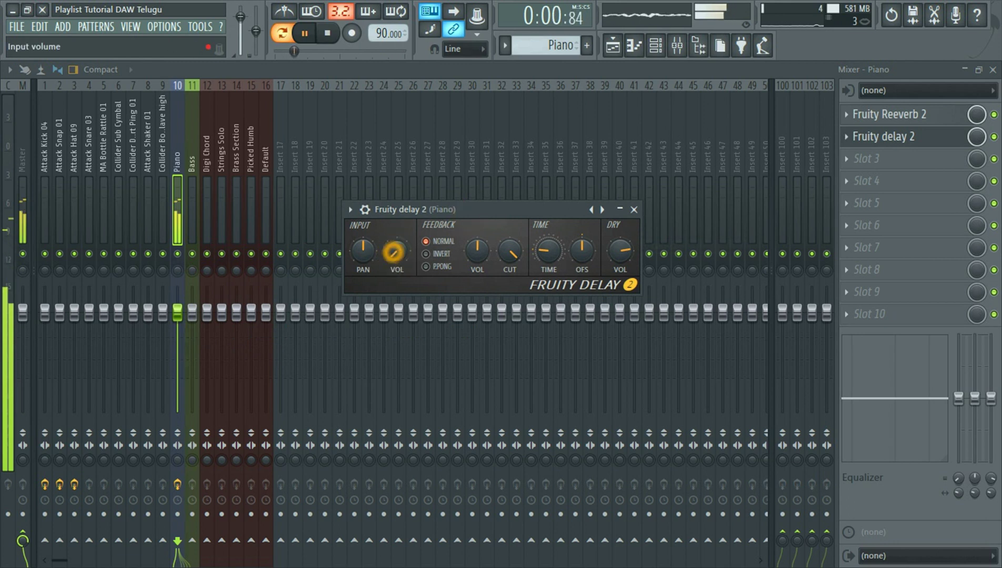
Step: Lower the input volume of Fruity Delay 2, keep the feedback mode on Normal, adjust the delay time and stop playback
{"action": "left_click_drag", "start_coordinate": [393, 251], "coordinate": [393, 277]}
{"action": "left_click", "coordinate": [442, 254]}
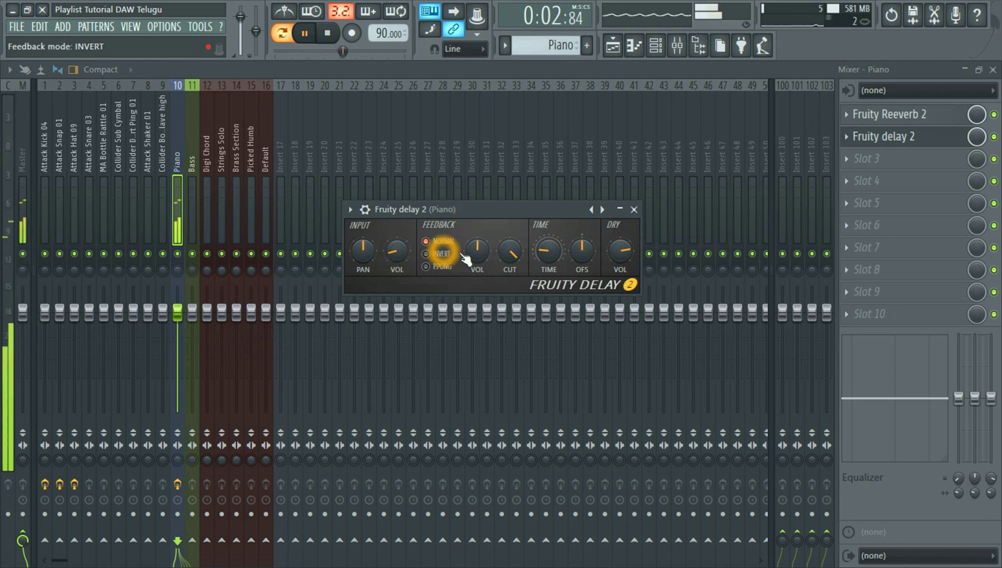
{"action": "left_click", "coordinate": [511, 252]}
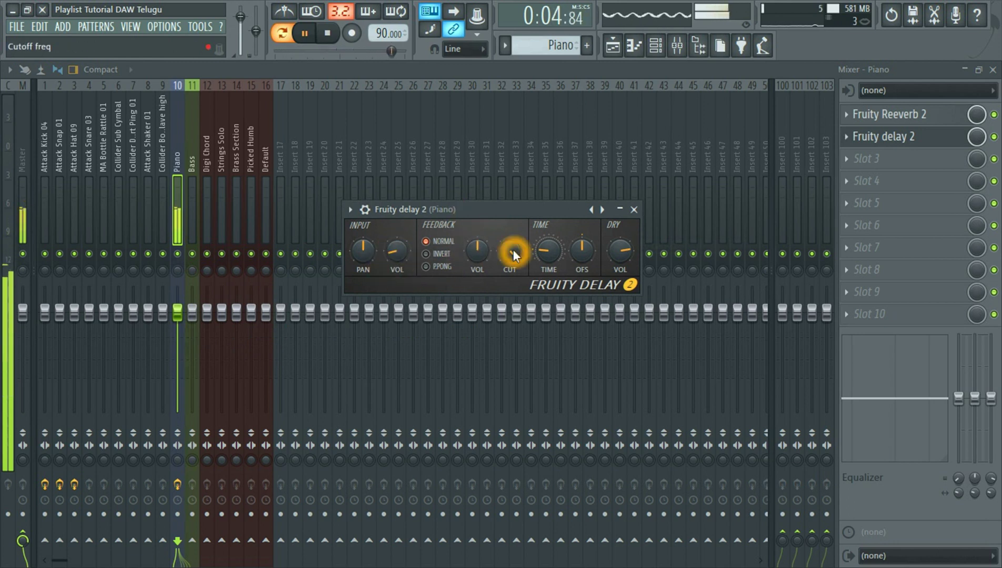
{"action": "left_click", "coordinate": [548, 250]}
{"action": "left_click", "coordinate": [634, 211]}
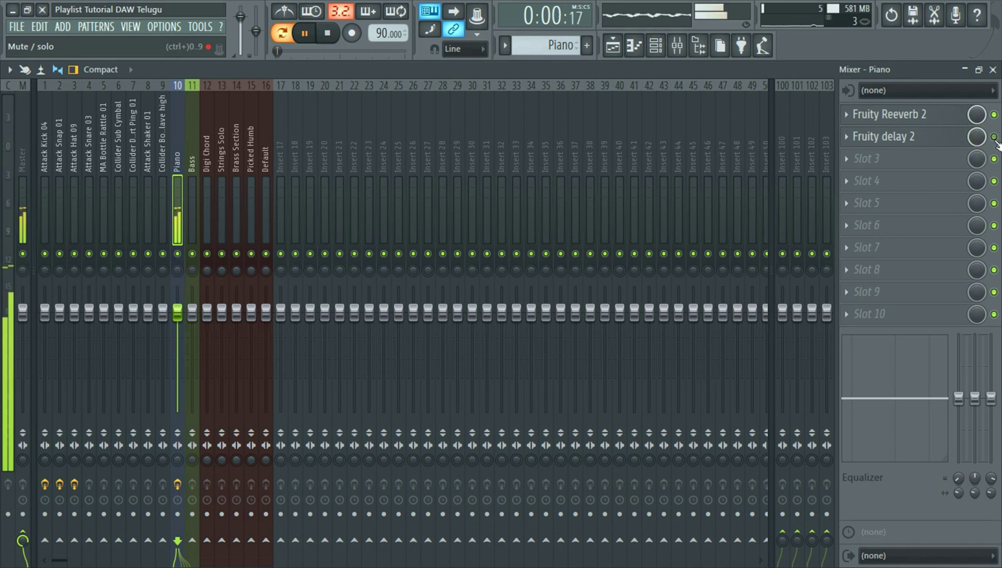
{"action": "left_click", "coordinate": [328, 33]}
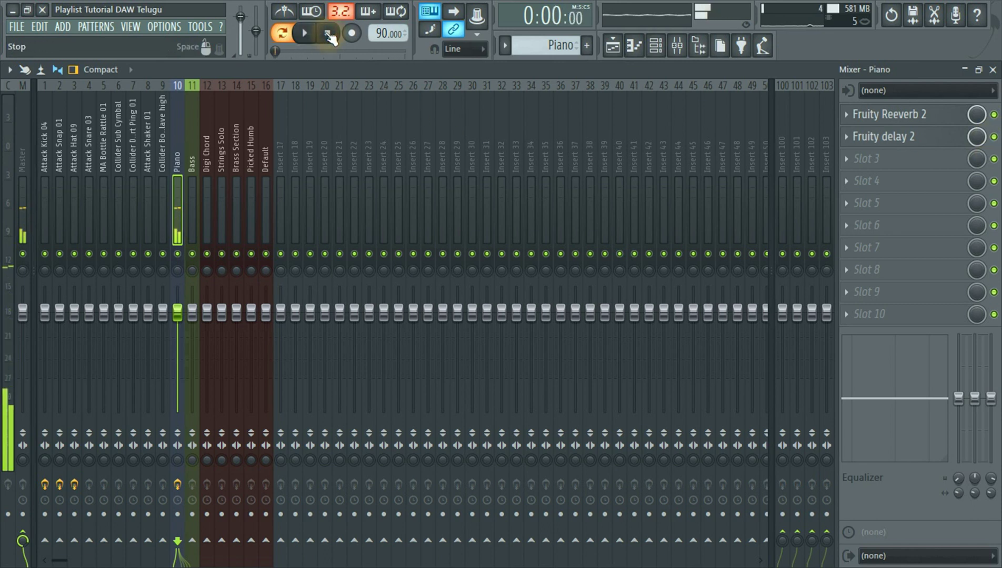
Step: Review the Fruity Reeverb 2 and Fruity Delay 2 settings on the Piano track and close both plugin windows
{"action": "left_click", "coordinate": [914, 115]}
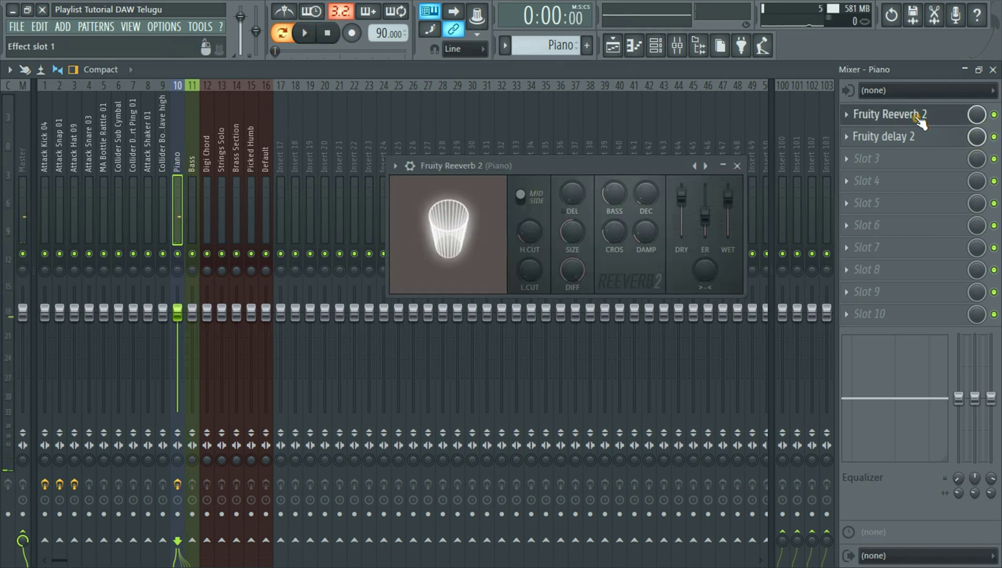
{"action": "left_click", "coordinate": [917, 140]}
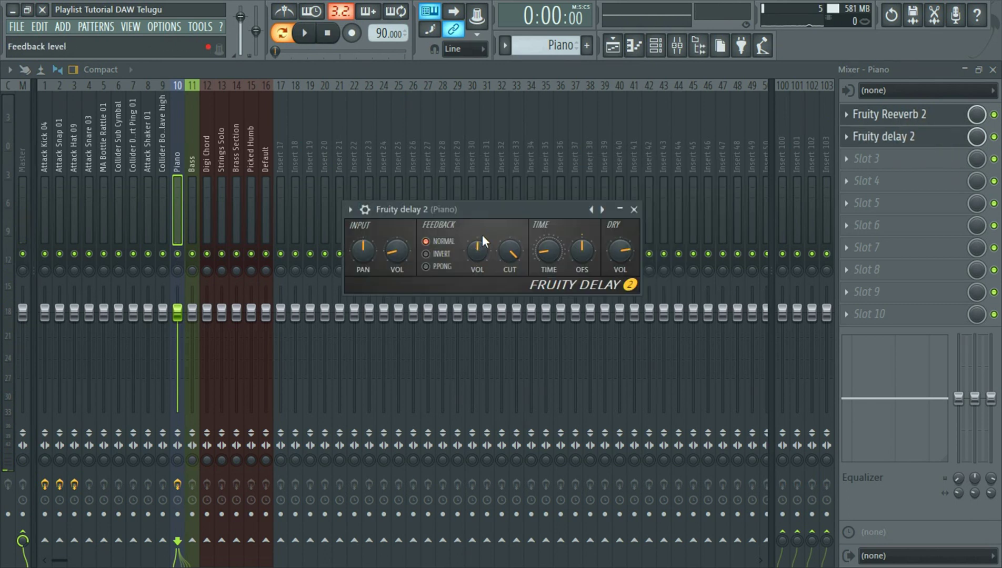
{"action": "left_click_drag", "start_coordinate": [477, 220], "coordinate": [496, 197]}
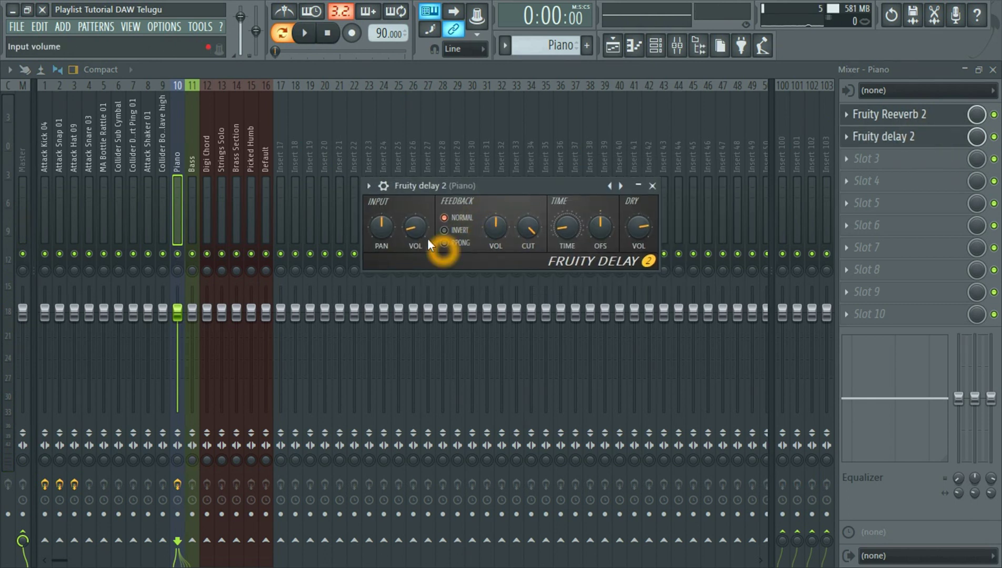
{"action": "left_click", "coordinate": [653, 185]}
{"action": "left_click", "coordinate": [737, 166]}
Step: Play the Piano pattern and compare its sound with the reverb and delay bypassed and enabled
{"action": "key", "text": "space"}
{"action": "left_click", "coordinate": [993, 114]}
{"action": "left_click", "coordinate": [994, 137]}
{"action": "left_click", "coordinate": [994, 137]}
{"action": "left_click", "coordinate": [995, 115]}
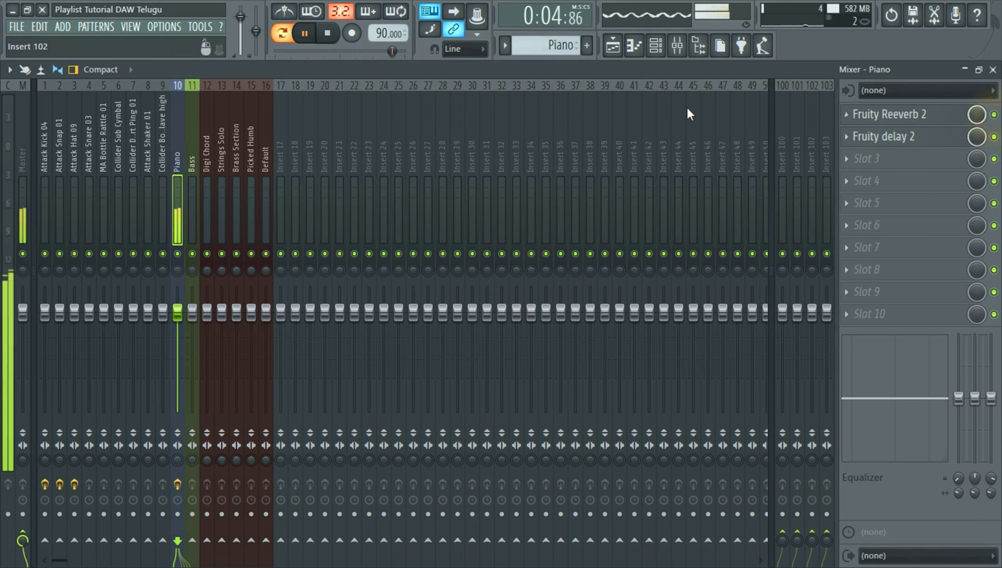
{"action": "left_click", "coordinate": [327, 33]}
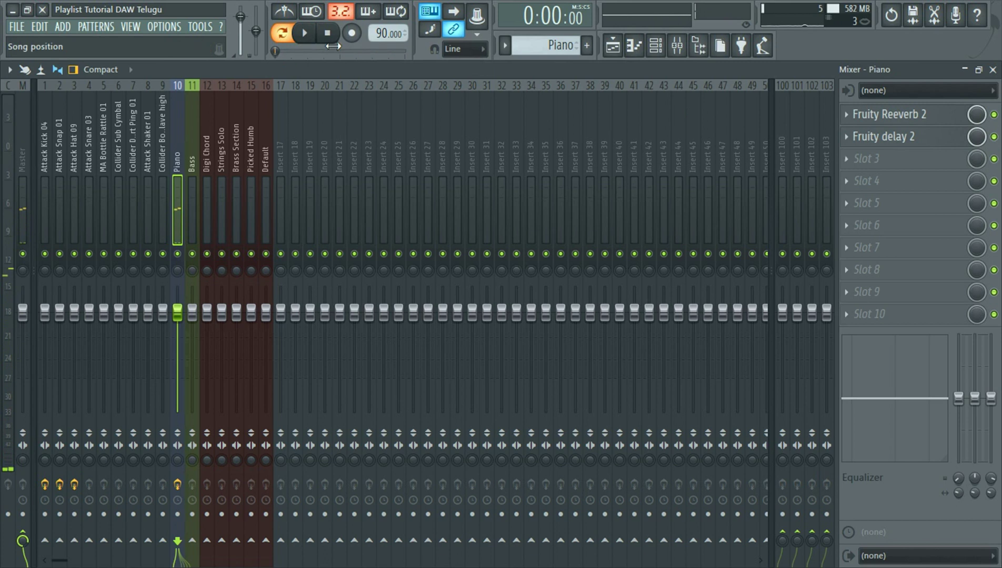
{"action": "left_click", "coordinate": [304, 33]}
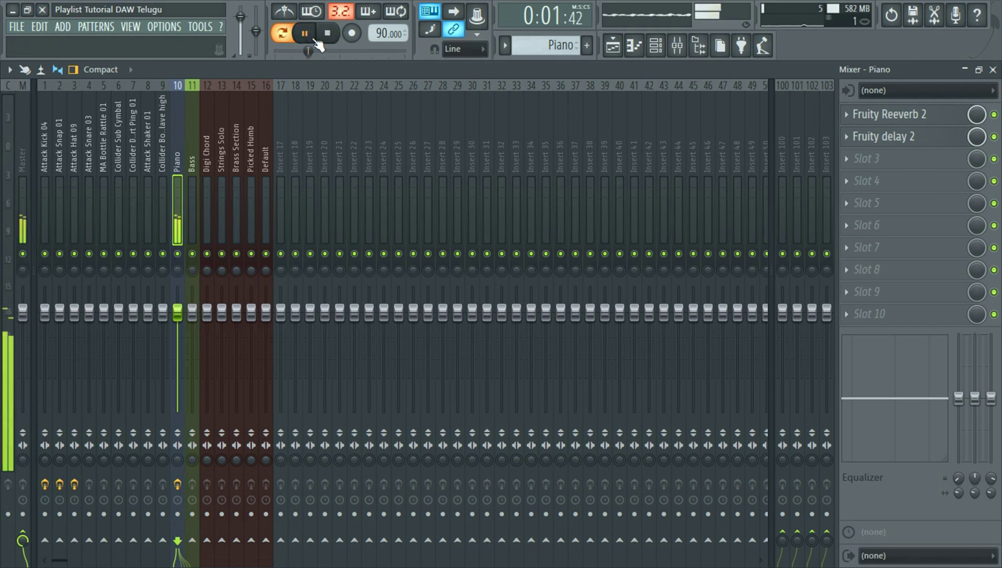
{"action": "left_click", "coordinate": [326, 35]}
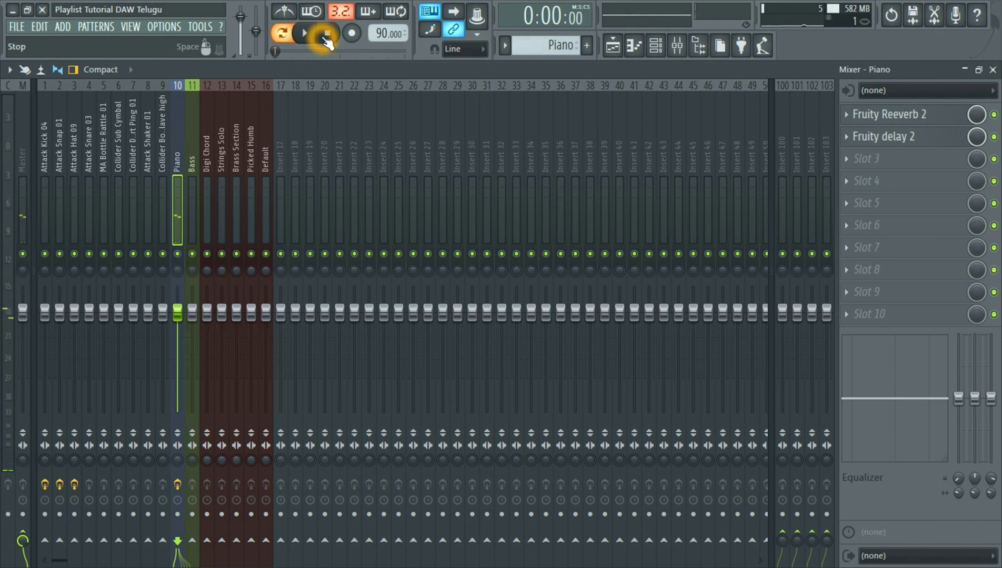
Step: Select the Bass mixer track, switch to the Bass pattern and audition it without effects
{"action": "left_click", "coordinate": [188, 148]}
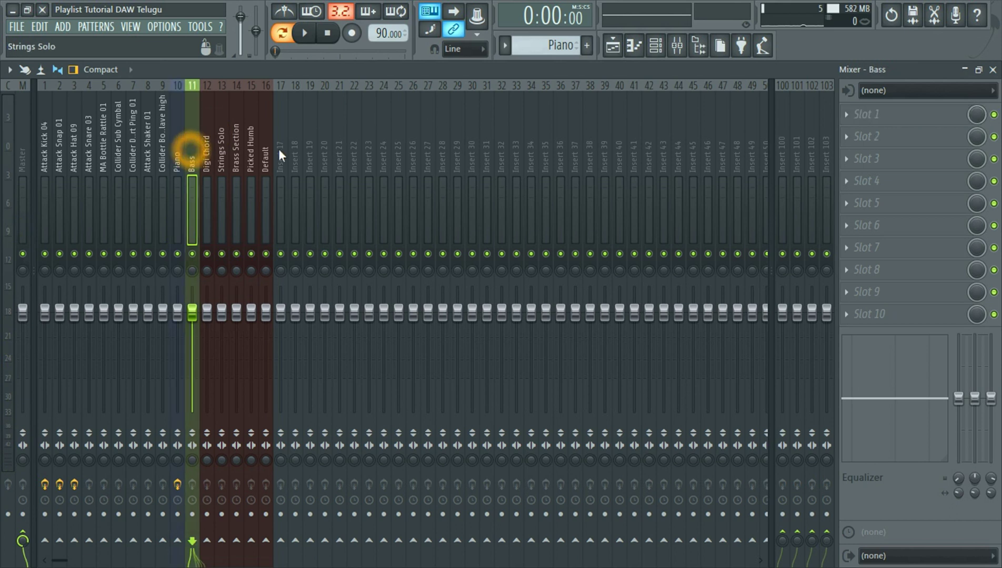
{"action": "left_click", "coordinate": [505, 46]}
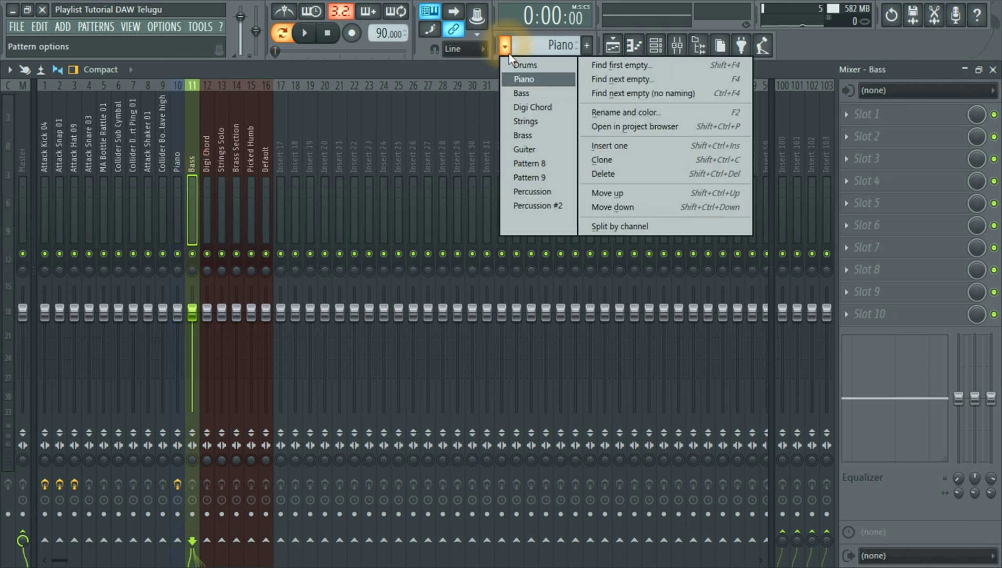
{"action": "left_click", "coordinate": [530, 95]}
{"action": "left_click", "coordinate": [308, 36]}
{"action": "left_click", "coordinate": [323, 35]}
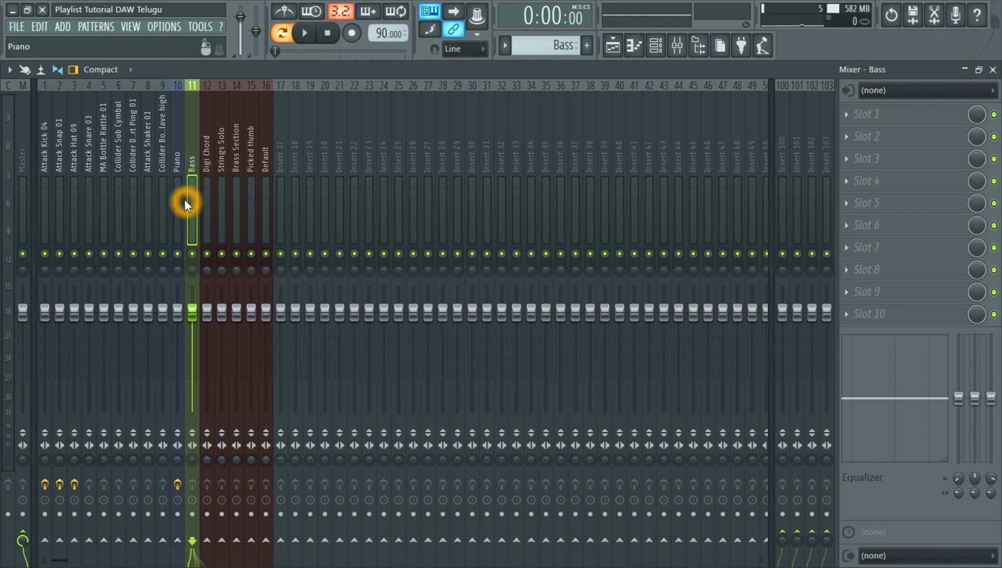
{"action": "left_click", "coordinate": [44, 137]}
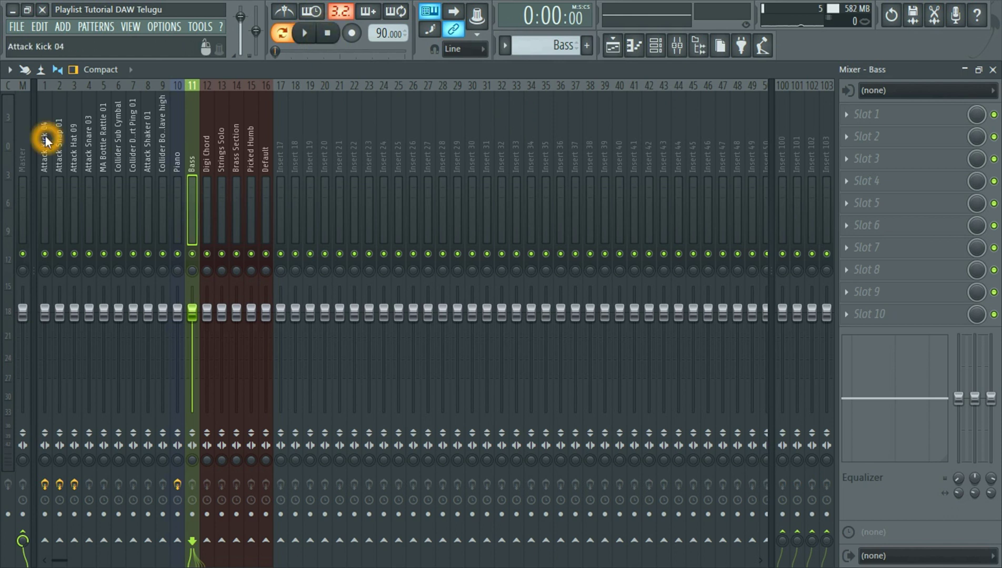
{"action": "left_click", "coordinate": [191, 141]}
{"action": "left_click", "coordinate": [309, 38]}
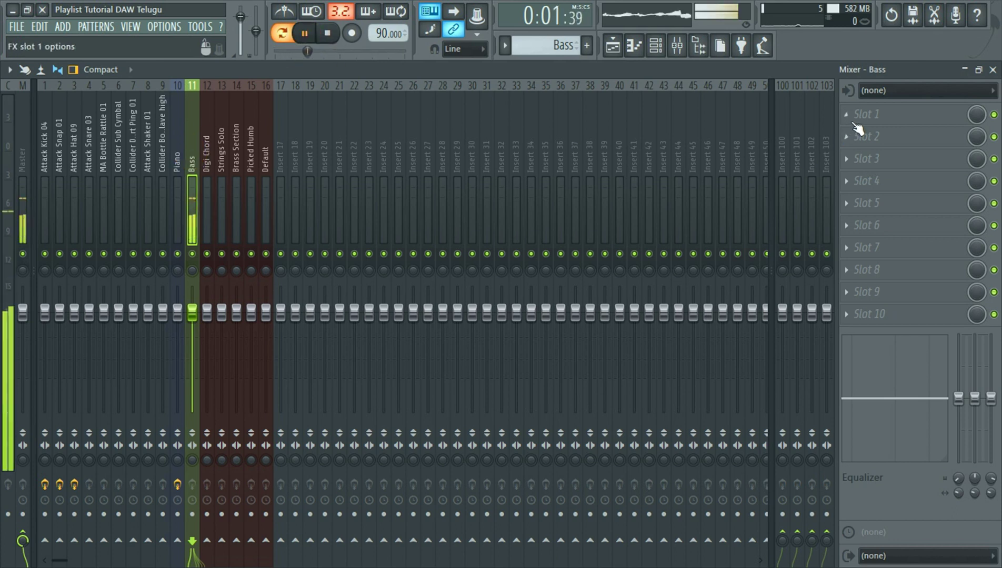
{"action": "left_click", "coordinate": [328, 32]}
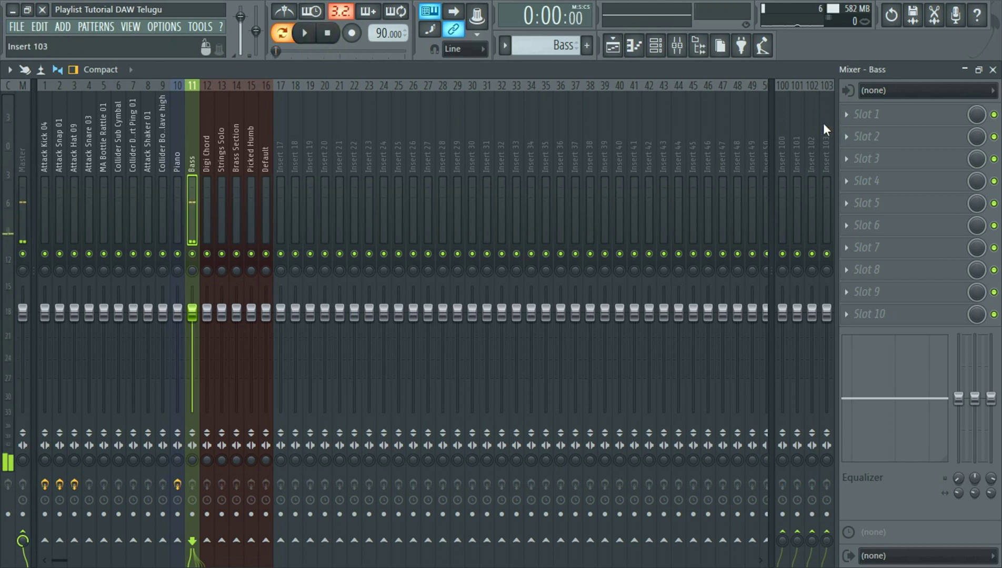
Step: Add Fruity Parametric EQ 2 to the Bass track's first effect slot and play the pattern briefly to view its spectrum
{"action": "left_click", "coordinate": [855, 120]}
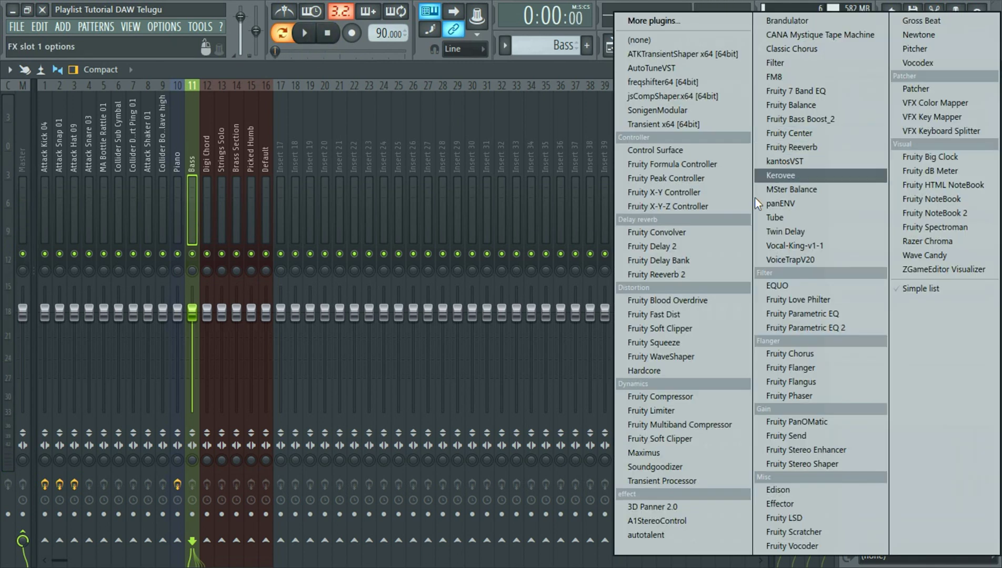
{"action": "left_click", "coordinate": [805, 331]}
{"action": "left_click_drag", "start_coordinate": [235, 147], "coordinate": [428, 141]}
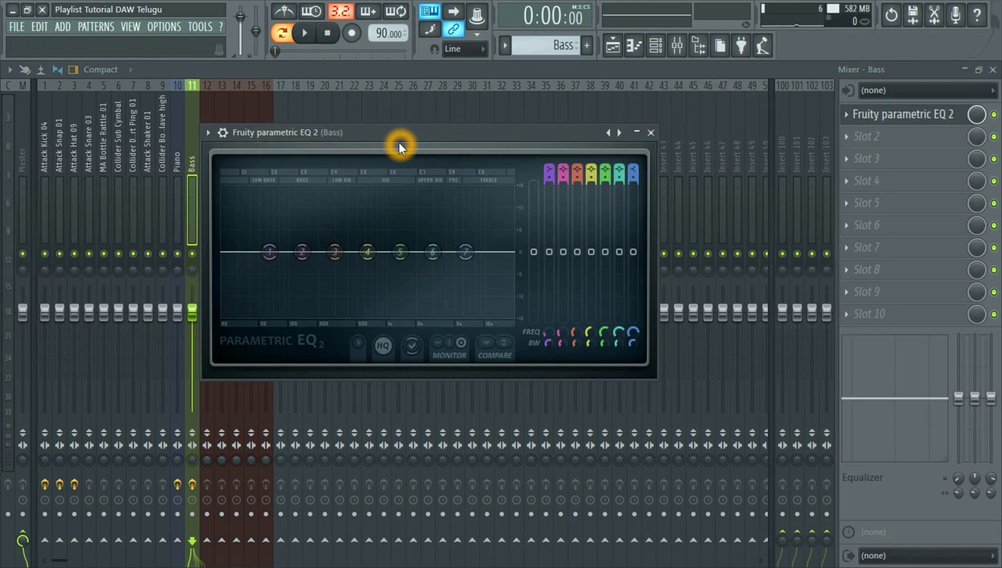
{"action": "key", "text": "space"}
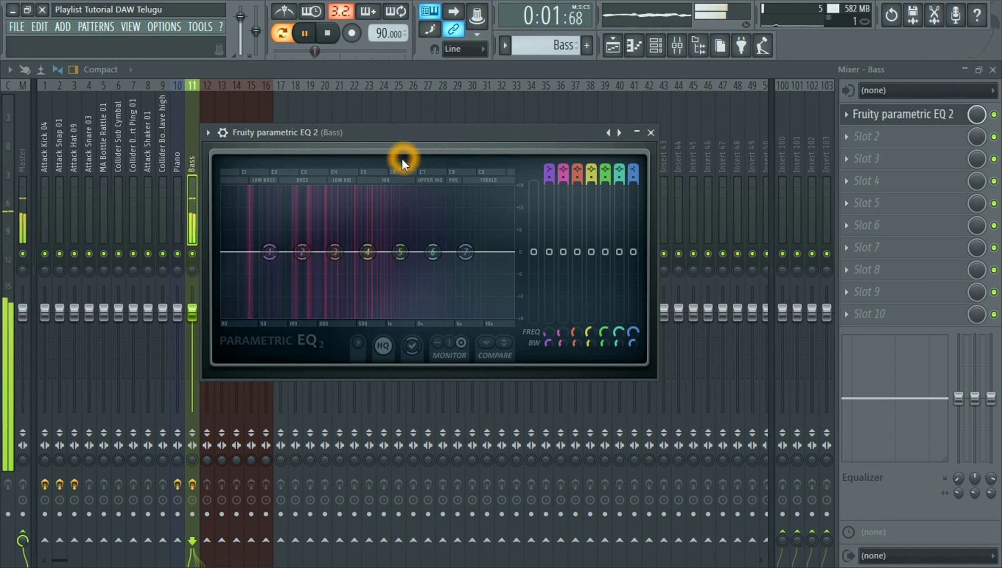
{"action": "left_click", "coordinate": [328, 33]}
{"action": "left_click_drag", "start_coordinate": [388, 147], "coordinate": [513, 97]}
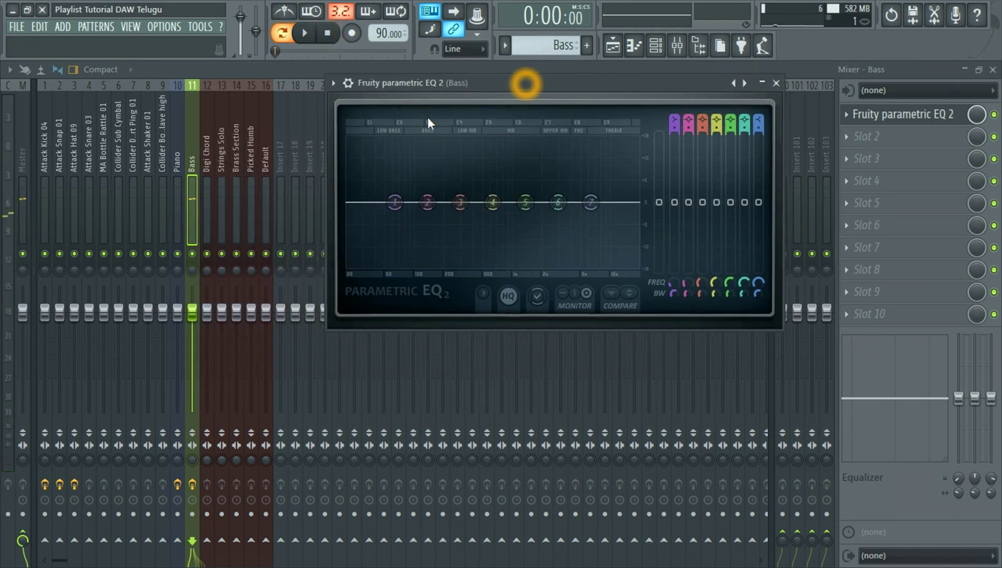
Step: Play the Drums pattern and examine the Fruity Parametric EQ 2 curve on the Attack Kick 04 track
{"action": "left_click", "coordinate": [45, 130]}
{"action": "left_click", "coordinate": [503, 46]}
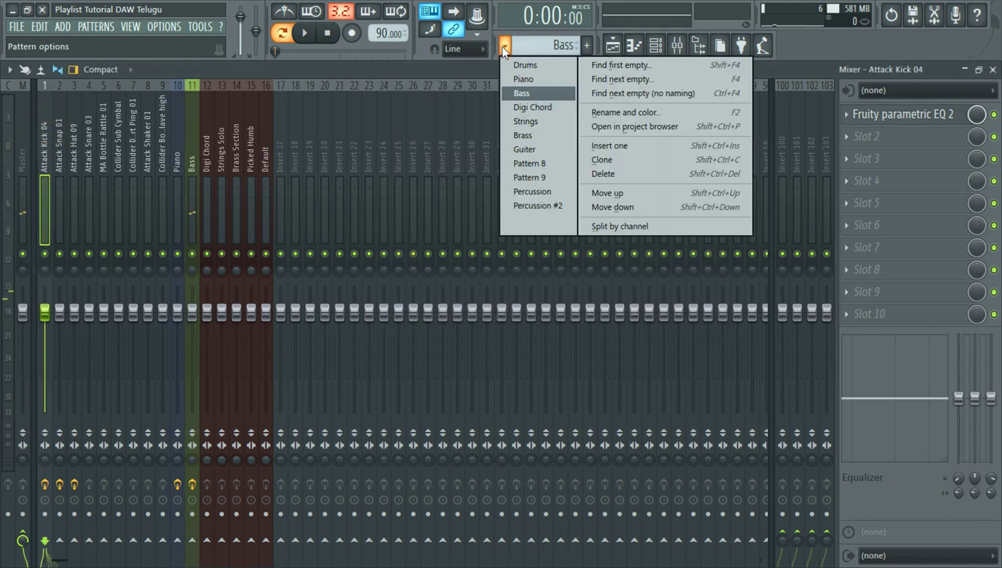
{"action": "left_click", "coordinate": [525, 65]}
{"action": "key", "text": "space"}
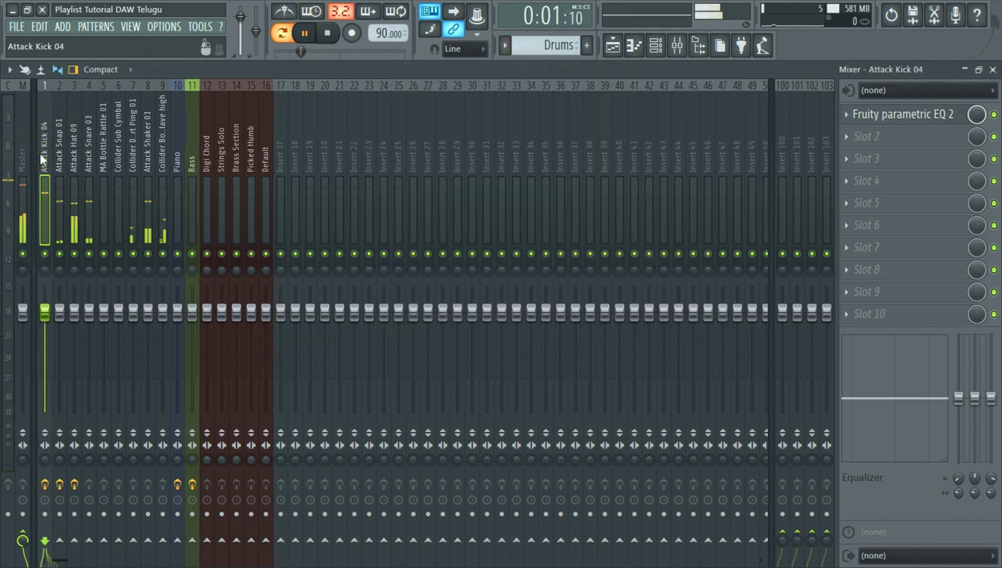
{"action": "left_click", "coordinate": [866, 111]}
{"action": "left_click", "coordinate": [476, 179]}
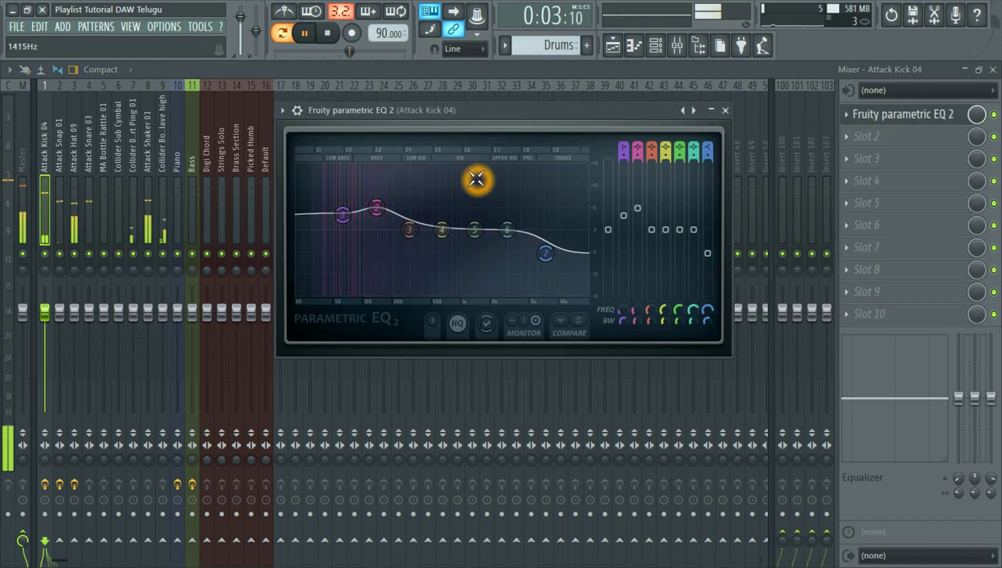
{"action": "left_click", "coordinate": [328, 34]}
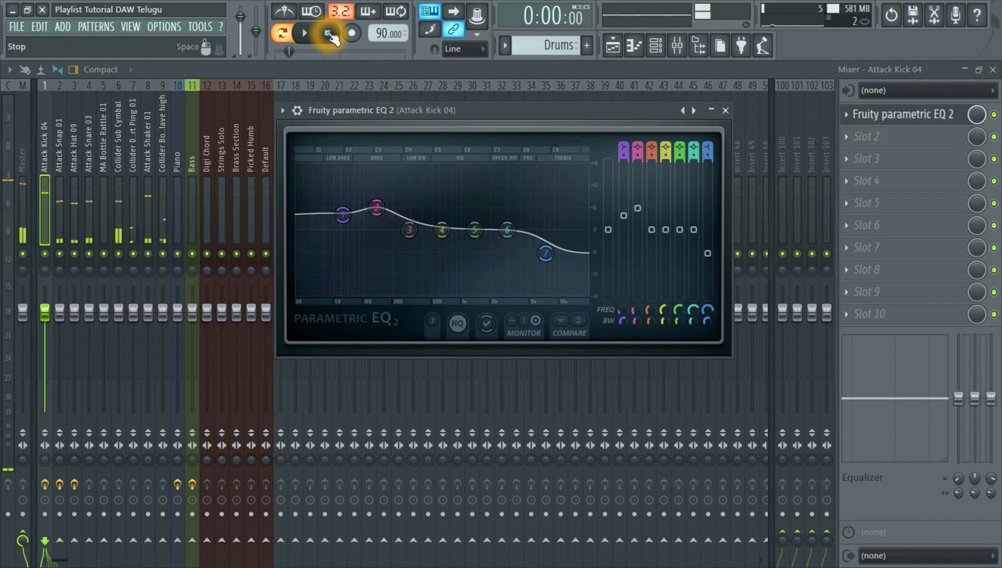
Step: Replay the Drums pattern to hear the equalized kick and close the Attack Kick 04 EQ window
{"action": "left_click", "coordinate": [366, 182]}
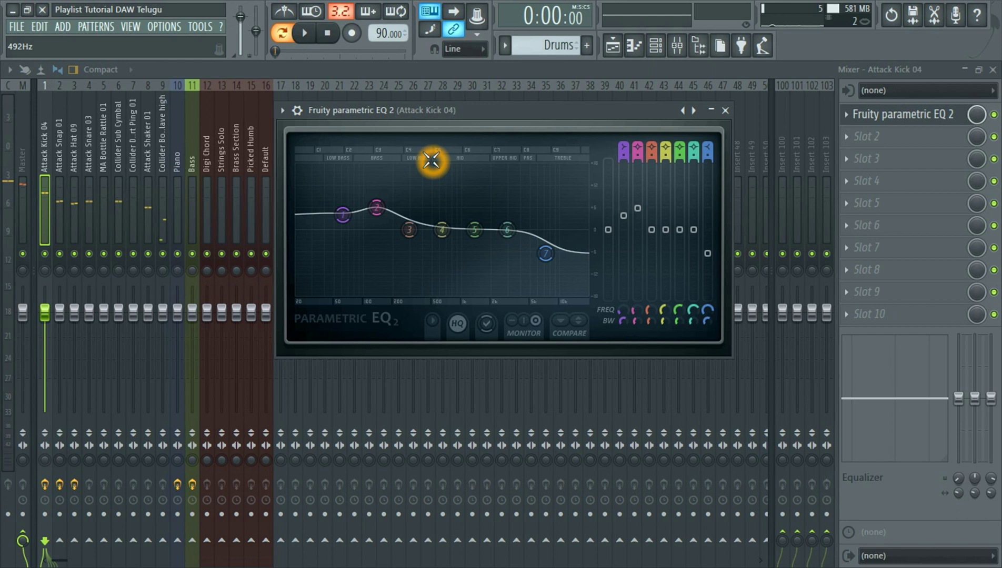
{"action": "left_click", "coordinate": [304, 33]}
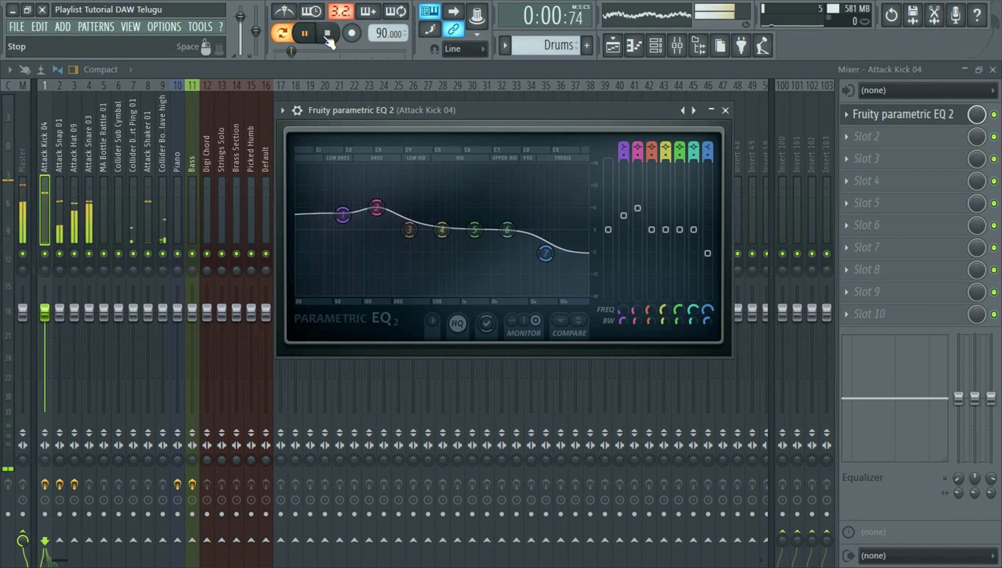
{"action": "left_click", "coordinate": [329, 35]}
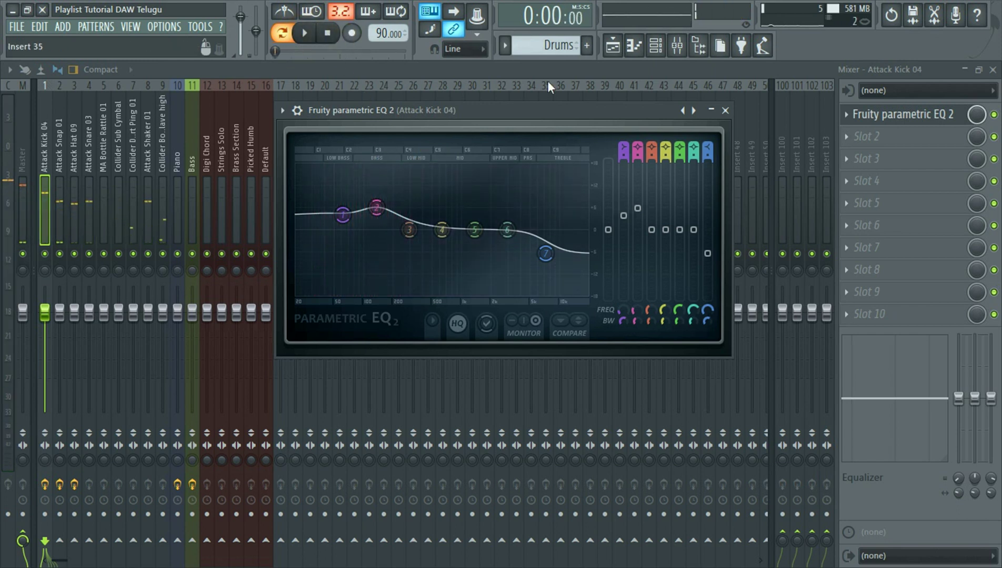
{"action": "left_click_drag", "start_coordinate": [513, 108], "coordinate": [443, 97]}
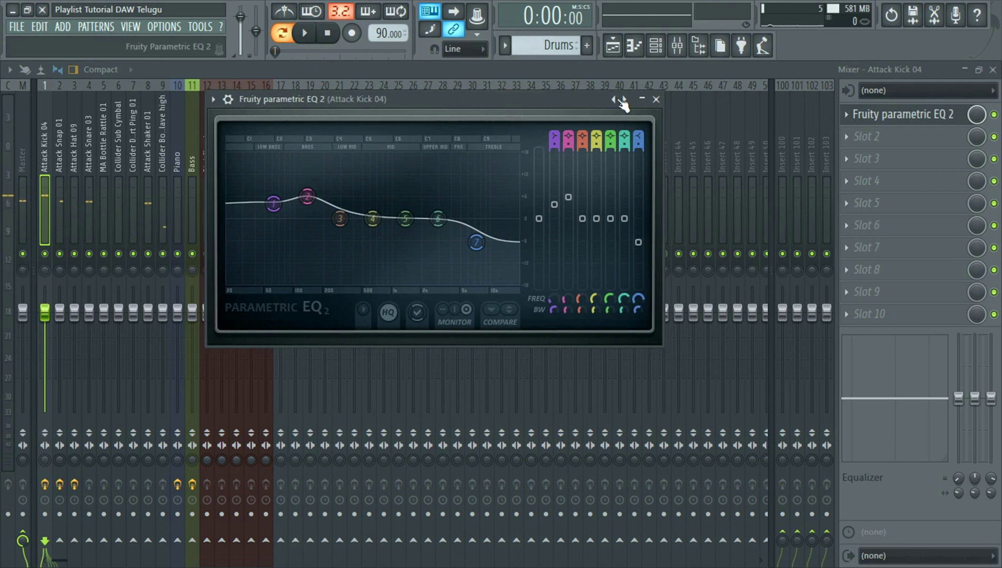
{"action": "left_click", "coordinate": [656, 100]}
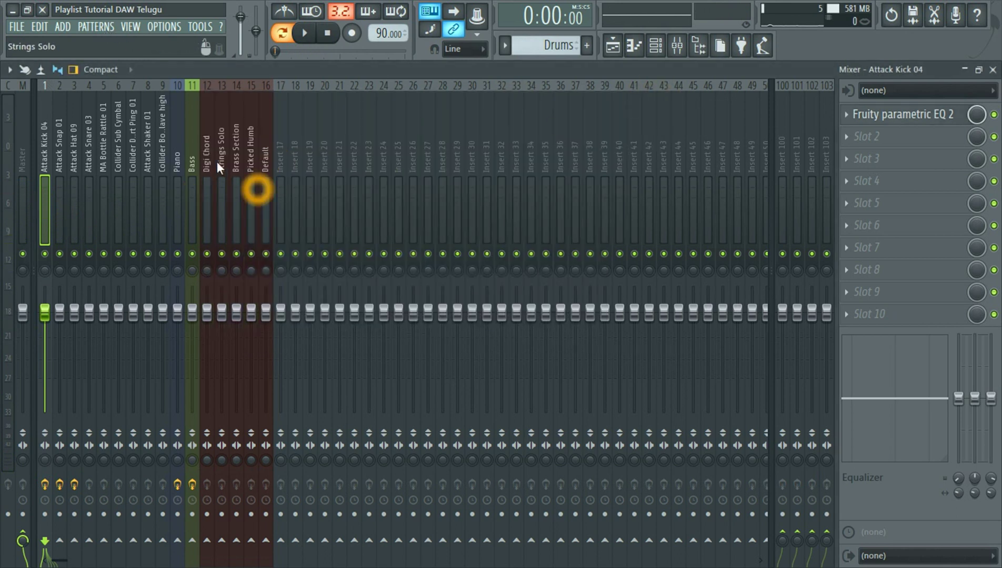
Step: Reopen the Bass track's Fruity Parametric EQ 2 and briefly play the Drums pattern
{"action": "left_click", "coordinate": [192, 152]}
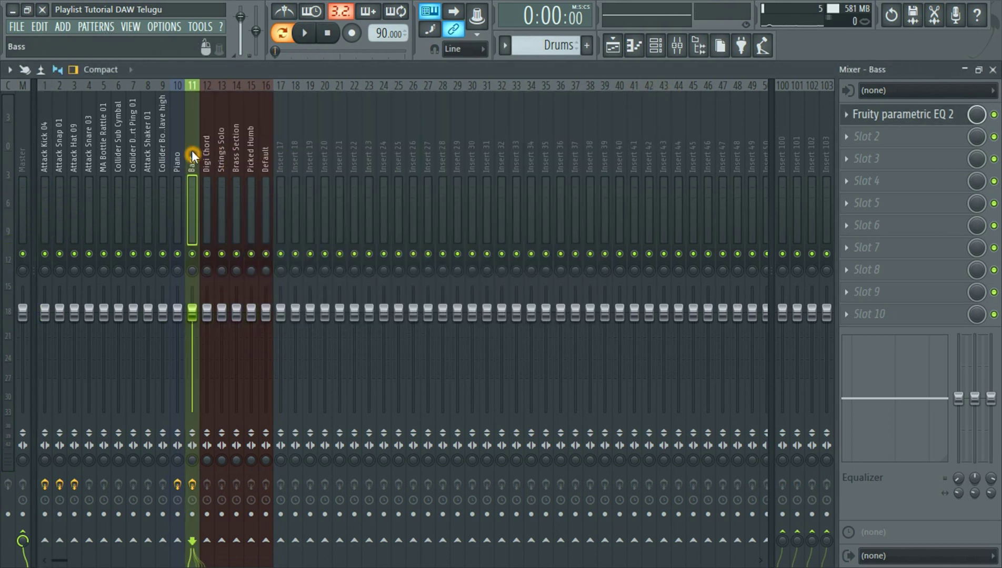
{"action": "left_click", "coordinate": [884, 122]}
{"action": "left_click_drag", "start_coordinate": [462, 85], "coordinate": [462, 124]}
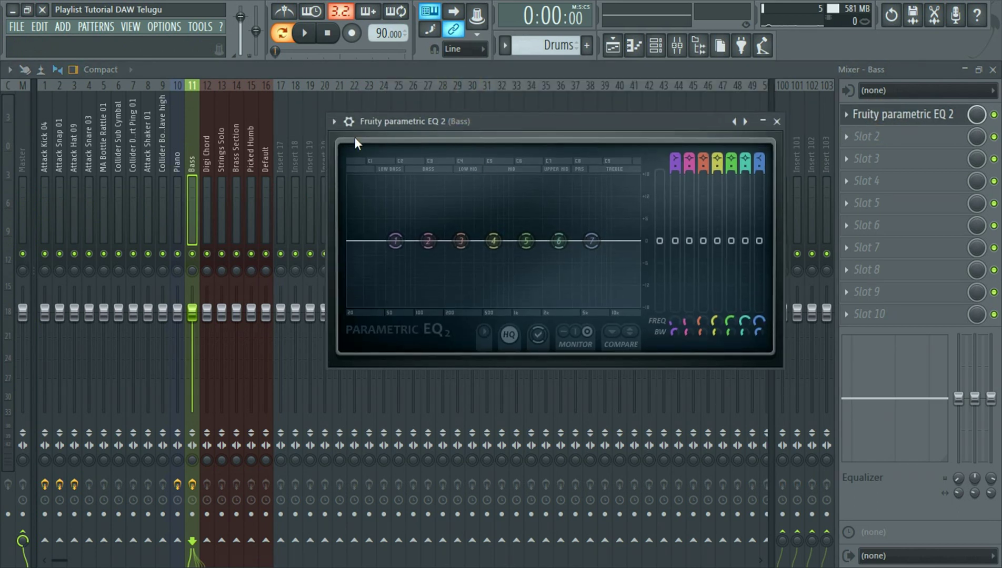
{"action": "left_click", "coordinate": [313, 32]}
{"action": "left_click", "coordinate": [323, 32]}
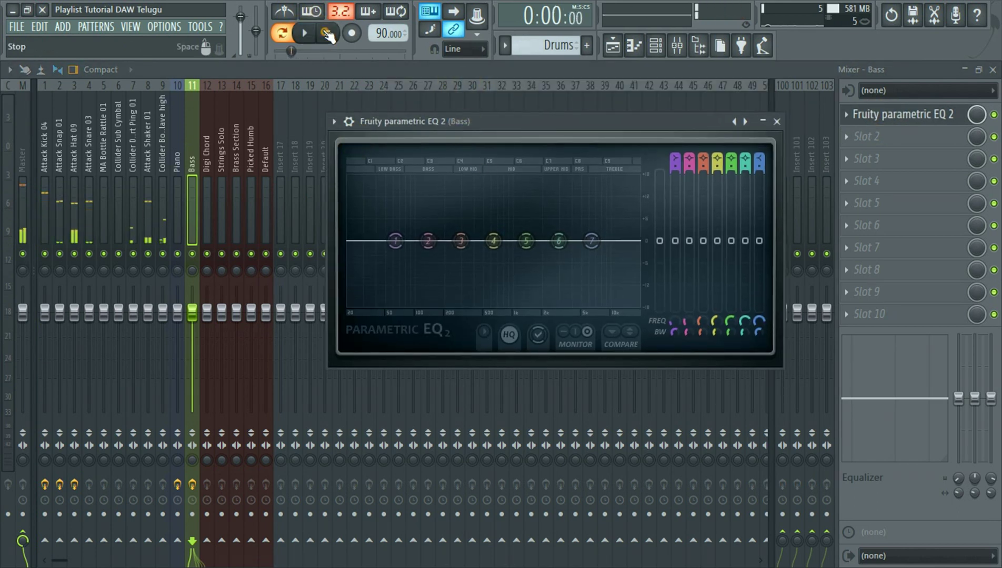
Step: Switch to the Bass pattern and start playback with the Bass EQ open
{"action": "left_click", "coordinate": [505, 45]}
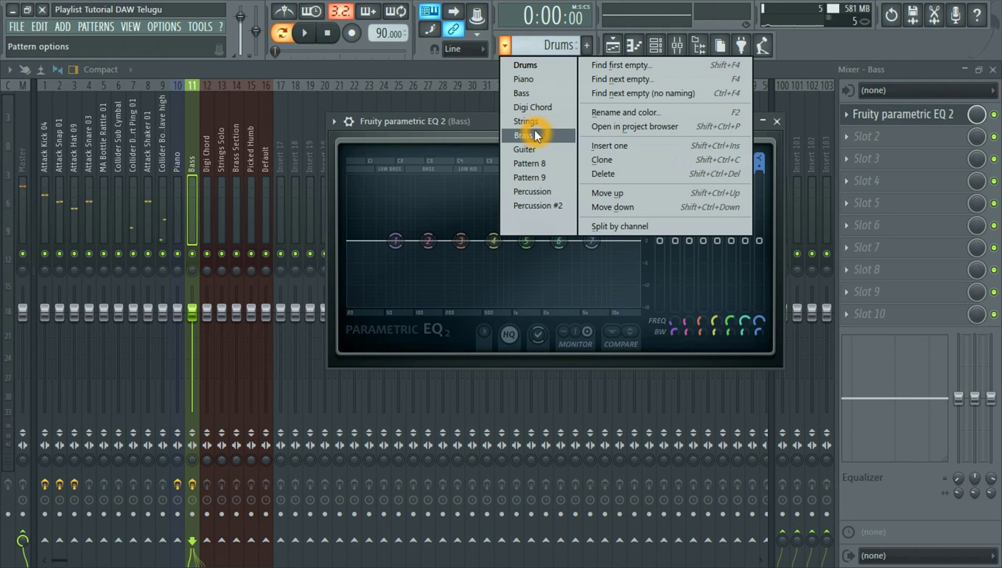
{"action": "left_click", "coordinate": [532, 134]}
{"action": "left_click", "coordinate": [506, 45]}
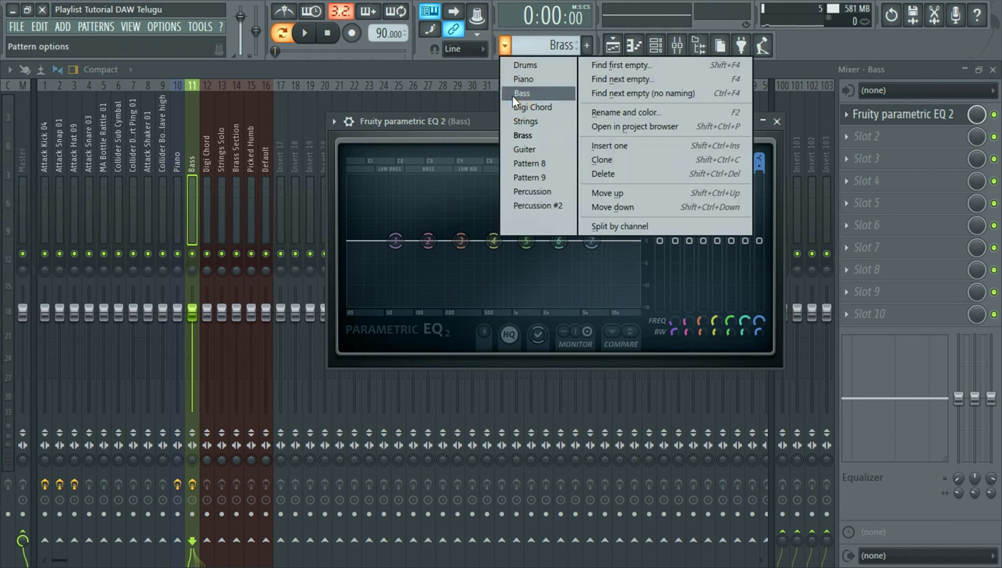
{"action": "left_click", "coordinate": [513, 96]}
{"action": "left_click", "coordinate": [304, 32]}
Step: Lower bands 2 to 7 and boost band 1 in the Bass EQ during playback, close the EQ and stop the pattern
{"action": "left_click_drag", "start_coordinate": [396, 241], "coordinate": [559, 291]}
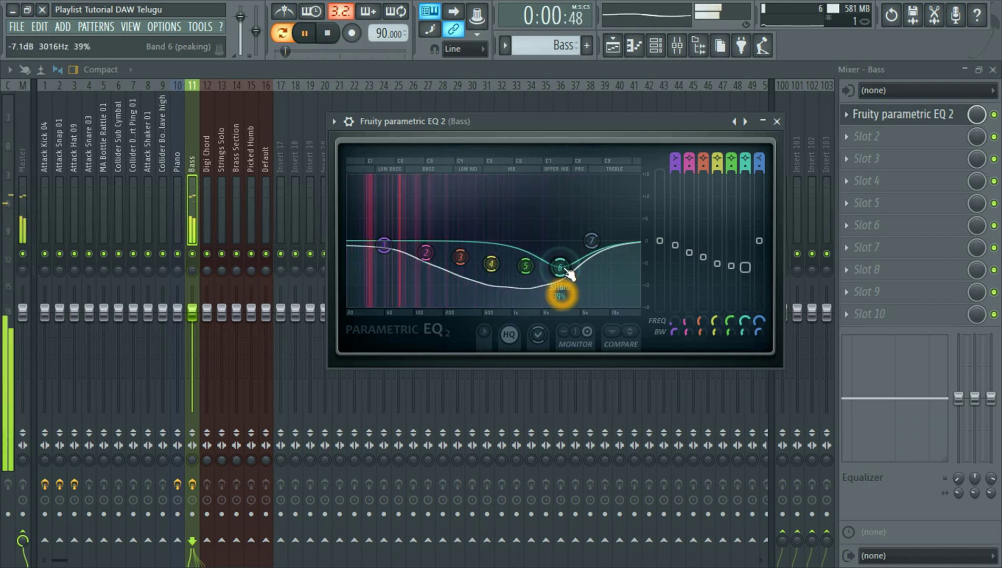
{"action": "left_click_drag", "start_coordinate": [590, 241], "coordinate": [590, 289]}
{"action": "left_click_drag", "start_coordinate": [384, 245], "coordinate": [389, 231]}
{"action": "left_click_drag", "start_coordinate": [386, 191], "coordinate": [391, 213]}
{"action": "left_click_drag", "start_coordinate": [405, 268], "coordinate": [424, 263]}
{"action": "left_click", "coordinate": [777, 121]}
{"action": "left_click", "coordinate": [327, 34]}
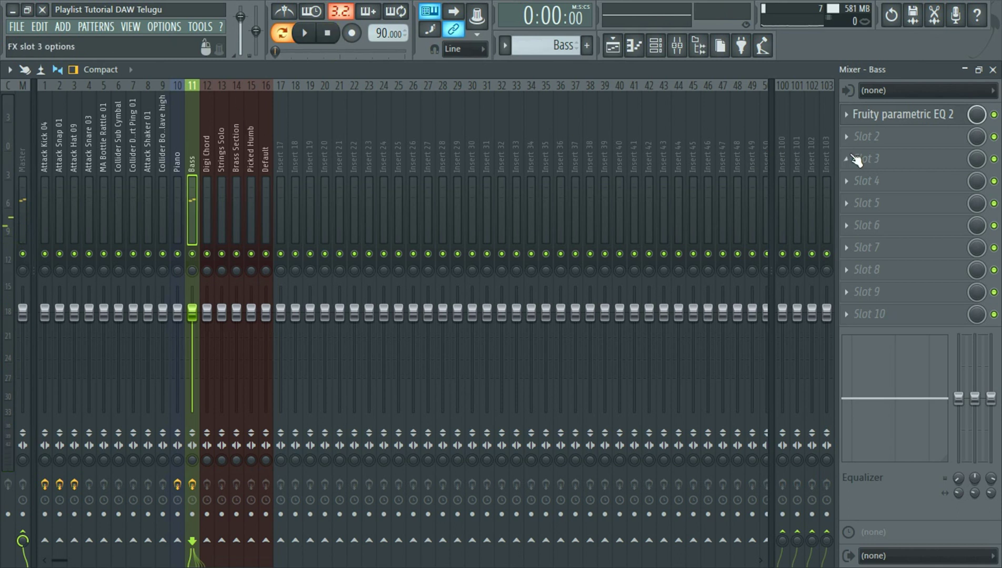
{"action": "left_click", "coordinate": [845, 136]}
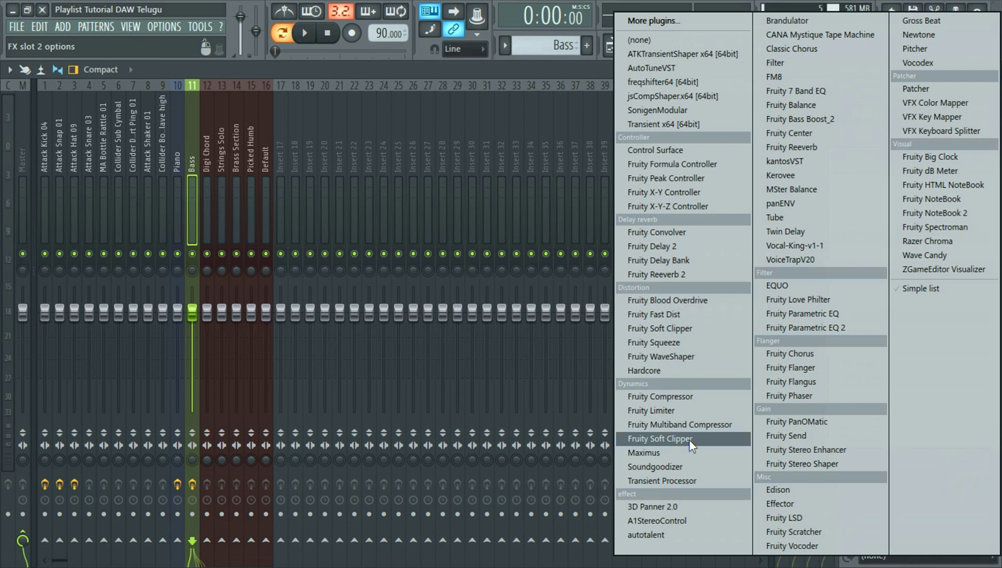
{"action": "left_click", "coordinate": [464, 66]}
{"action": "left_click", "coordinate": [329, 34]}
{"action": "left_click", "coordinate": [324, 34]}
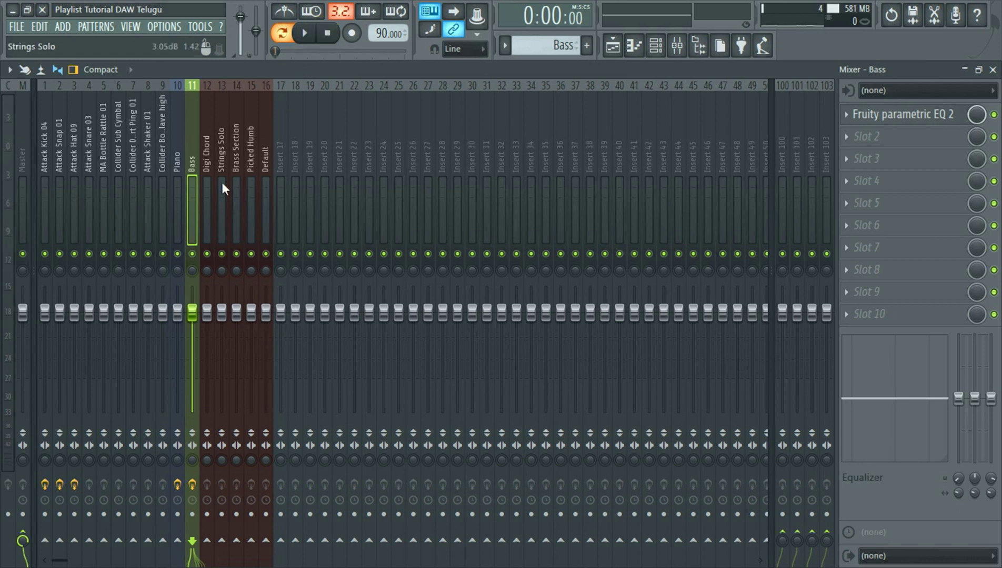
{"action": "left_click", "coordinate": [44, 155]}
{"action": "left_click", "coordinate": [193, 153]}
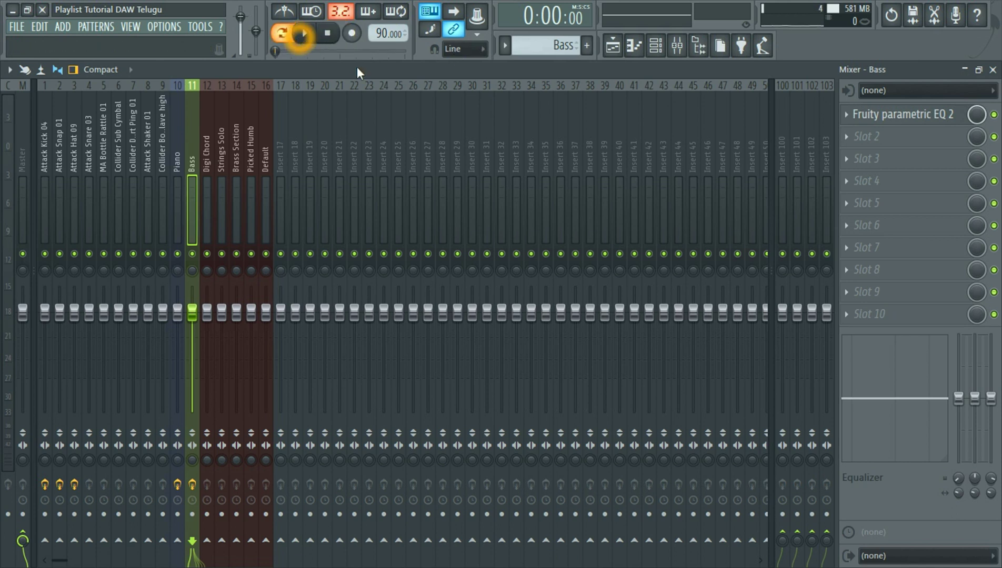
Step: Switch to the Digi Chord pattern, start playback and select the Digi Chord mixer track
{"action": "left_click", "coordinate": [505, 45]}
{"action": "left_click", "coordinate": [538, 108]}
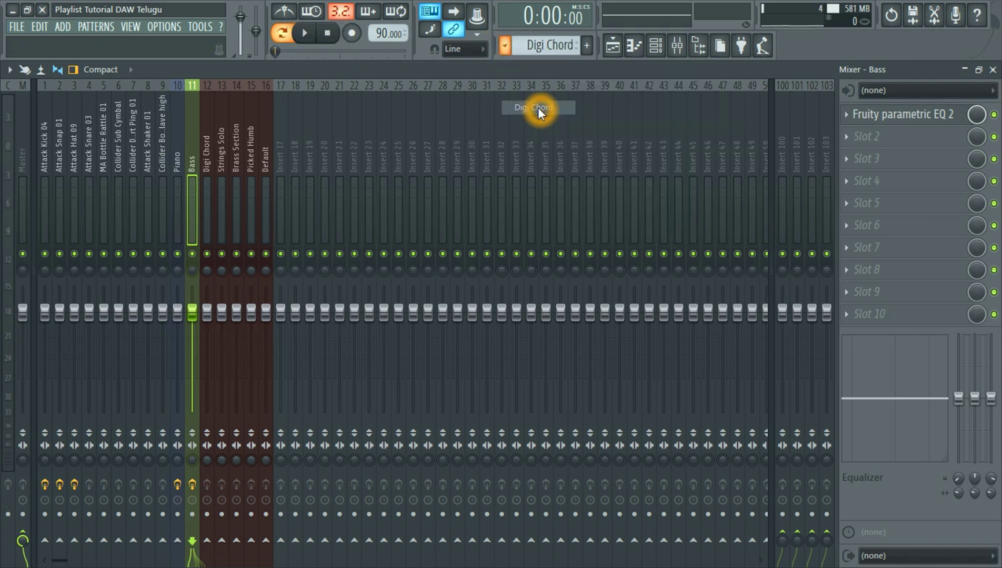
{"action": "left_click", "coordinate": [303, 35]}
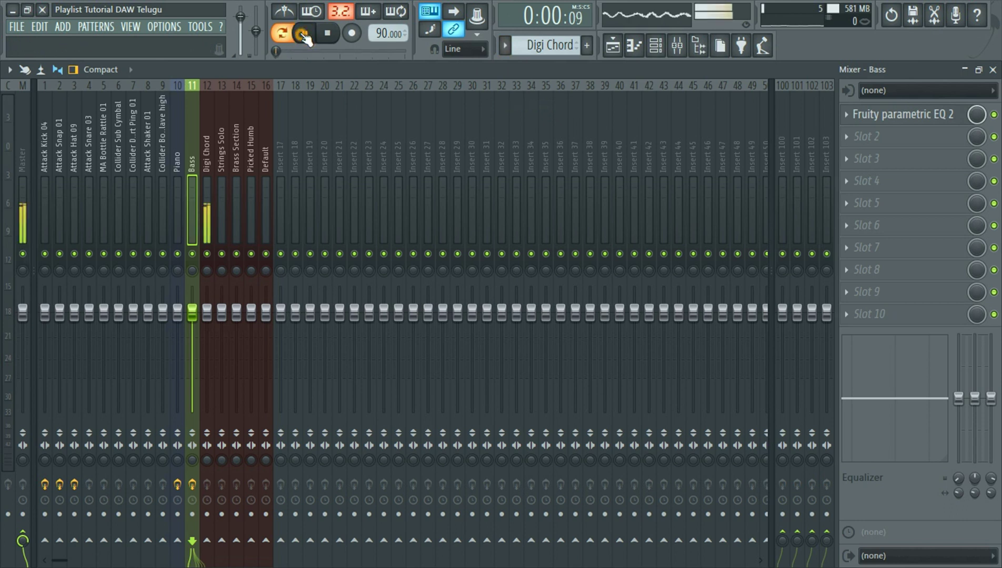
{"action": "left_click", "coordinate": [207, 140]}
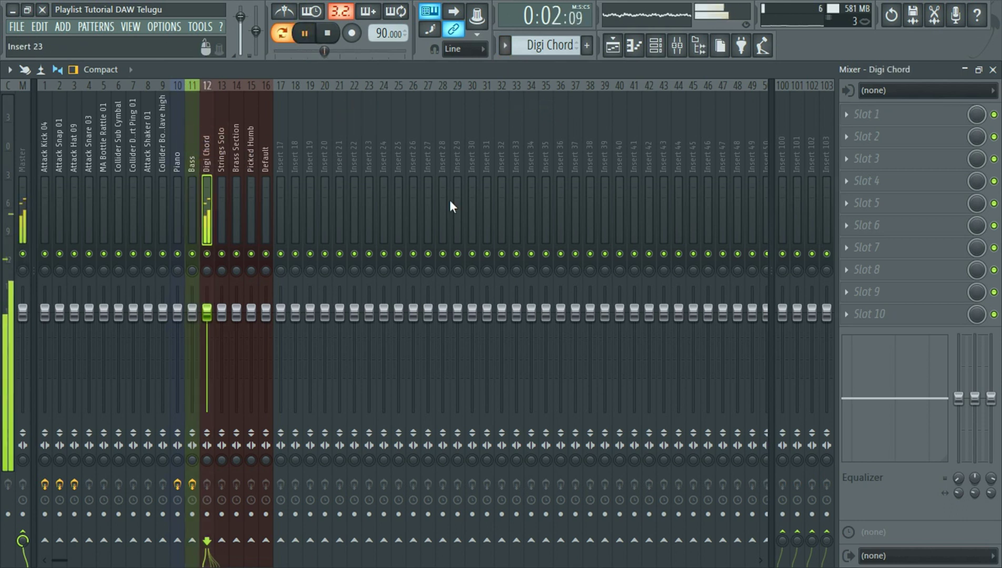
Step: Add Fruity Reeverb 2 to the Digi Chord track's first effect slot, close its window and stop playback
{"action": "left_click", "coordinate": [847, 117]}
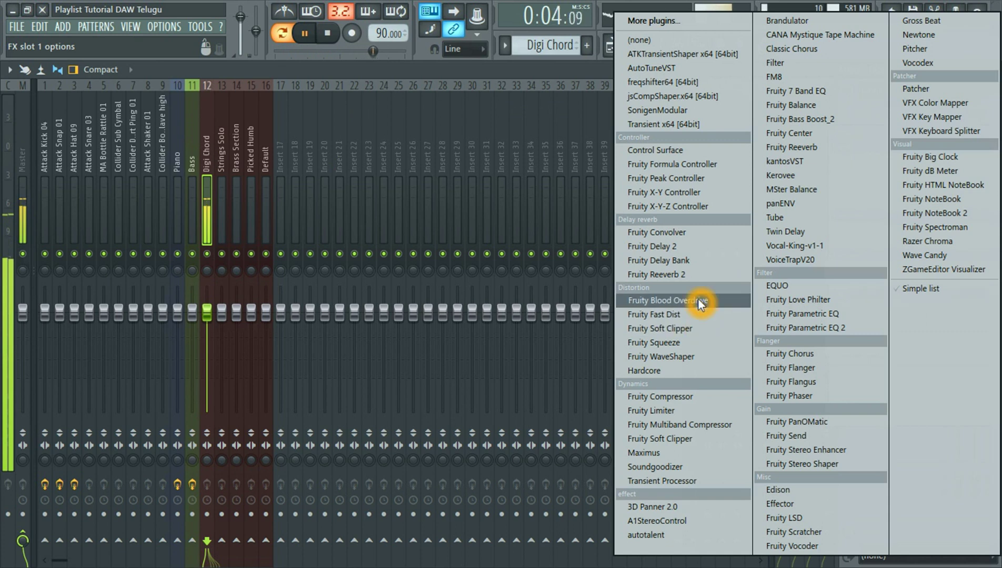
{"action": "left_click", "coordinate": [682, 281]}
{"action": "left_click_drag", "start_coordinate": [386, 232], "coordinate": [386, 227]}
{"action": "left_click", "coordinate": [394, 179]}
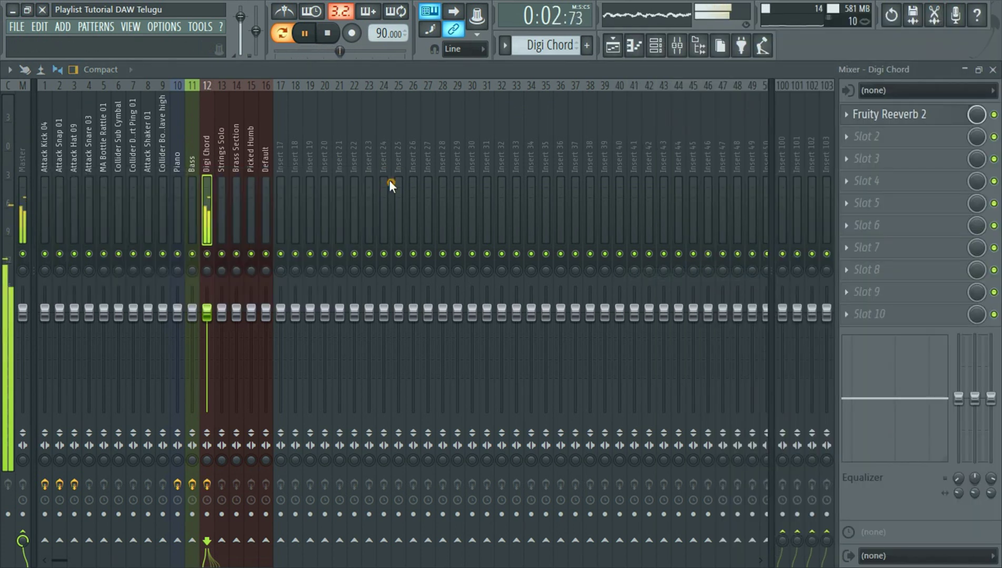
{"action": "left_click", "coordinate": [330, 34]}
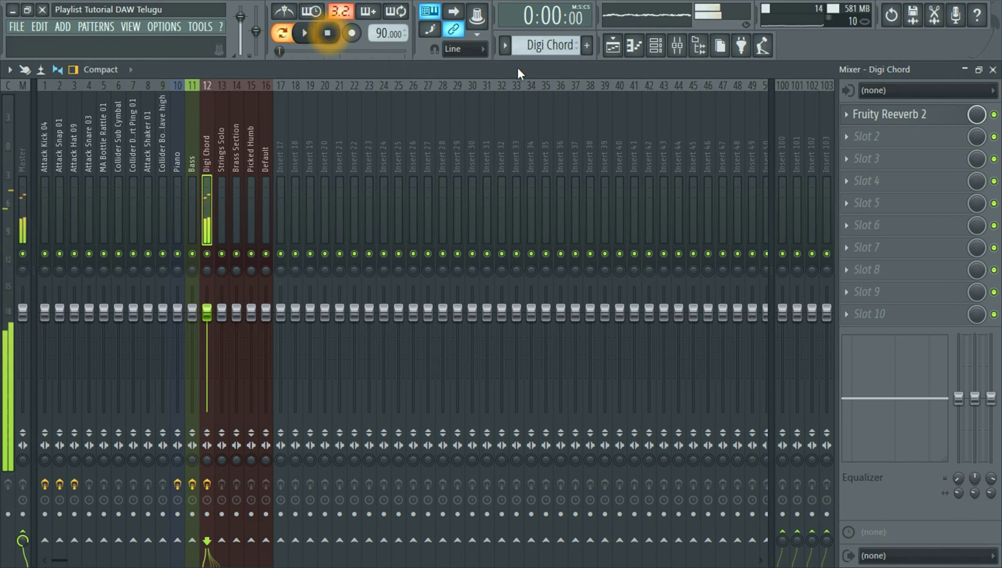
Step: Switch to the Strings pattern, play it with the Strings Solo mixer track selected, and stop playback
{"action": "left_click", "coordinate": [506, 46]}
{"action": "left_click", "coordinate": [520, 121]}
{"action": "left_click", "coordinate": [311, 39]}
{"action": "left_click", "coordinate": [225, 138]}
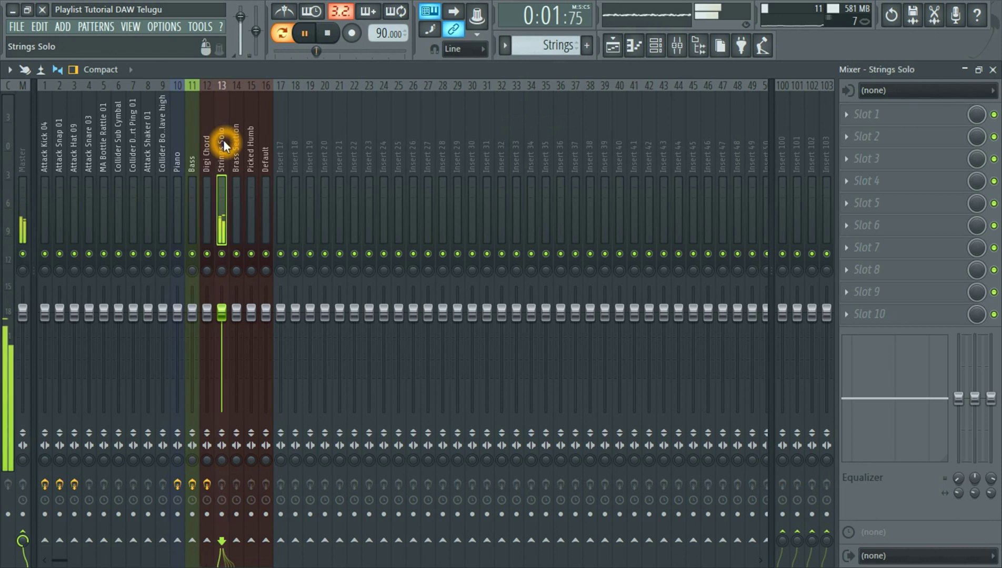
{"action": "left_click", "coordinate": [327, 32]}
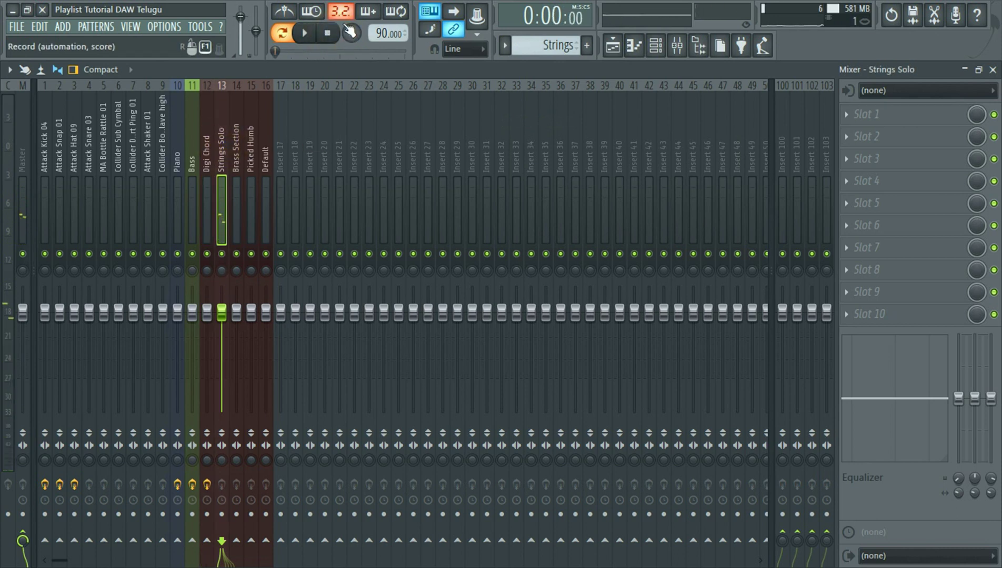
Step: Restart playback and add Fruity Reeverb 2 to the Strings Solo track's first effect slot
{"action": "left_click", "coordinate": [309, 34]}
{"action": "left_click", "coordinate": [852, 117]}
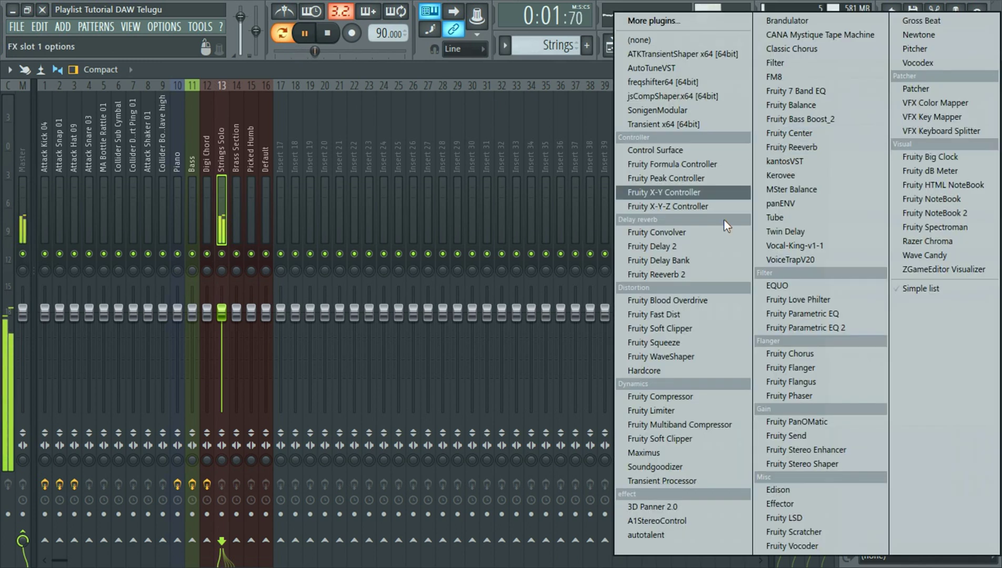
{"action": "left_click", "coordinate": [687, 276]}
{"action": "left_click_drag", "start_coordinate": [247, 213], "coordinate": [493, 175]}
Step: Audition the strings reverb with raised wet level and room size and a lowered dry level, and stop playback
{"action": "mouse_move", "coordinate": [671, 225]}
{"action": "left_mouse_down"}
{"action": "mouse_move", "coordinate": [696, 189]}
{"action": "mouse_move", "coordinate": [652, 226]}
{"action": "mouse_move", "coordinate": [656, 202]}
{"action": "mouse_move", "coordinate": [658, 212]}
{"action": "left_mouse_up"}
{"action": "left_click_drag", "start_coordinate": [512, 252], "coordinate": [511, 154]}
{"action": "left_click_drag", "start_coordinate": [673, 220], "coordinate": [630, 272]}
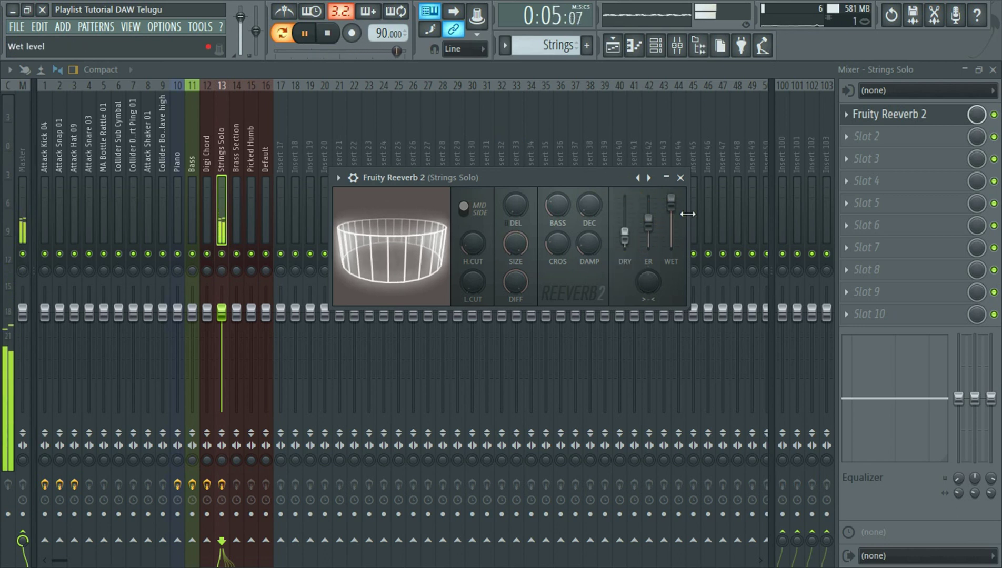
{"action": "left_click", "coordinate": [328, 33]}
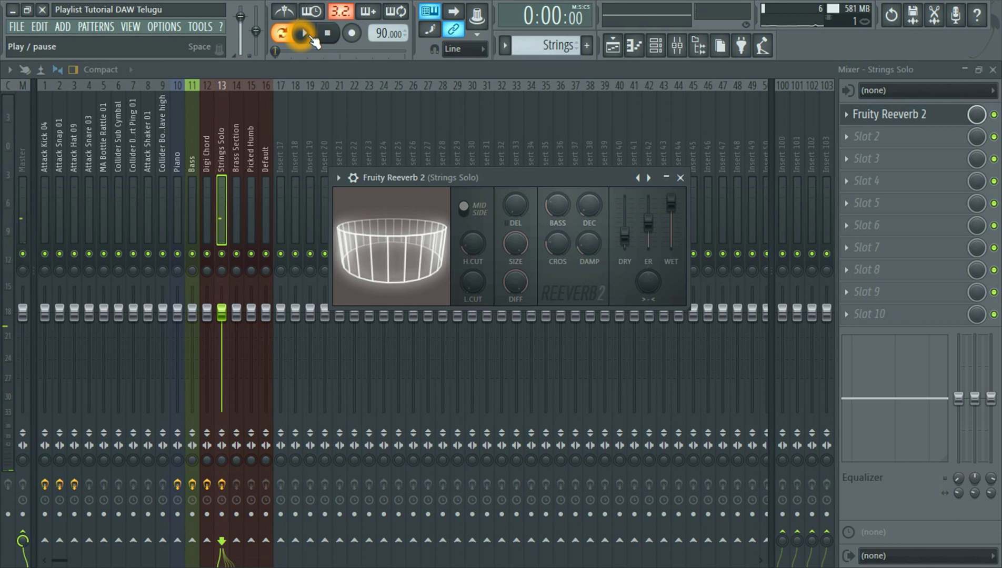
Step: Load the Default preset in the Strings Solo reverb and raise its room size to 100
{"action": "left_click", "coordinate": [339, 178]}
{"action": "mouse_move", "coordinate": [438, 223]}
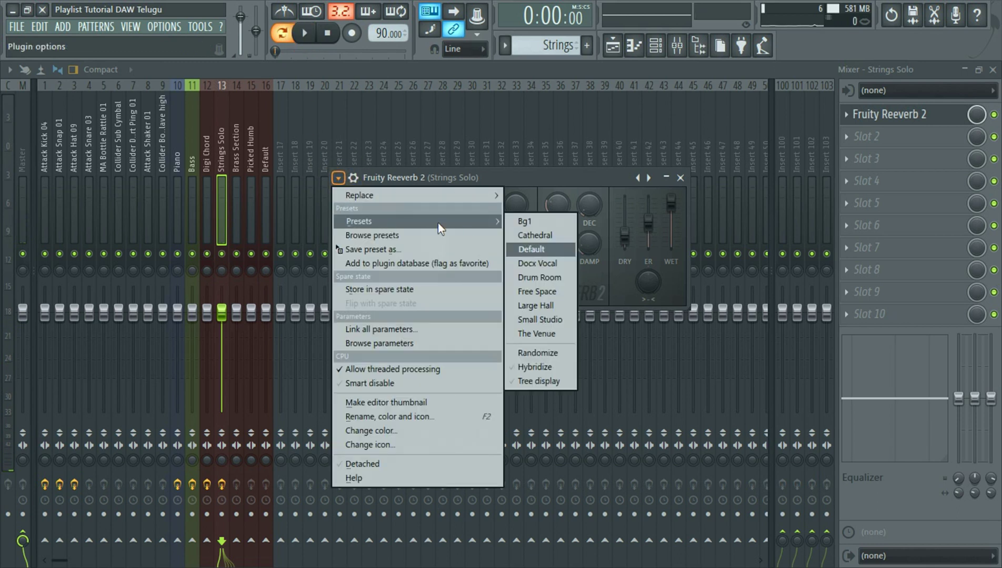
{"action": "left_click", "coordinate": [526, 245]}
{"action": "left_click", "coordinate": [625, 216]}
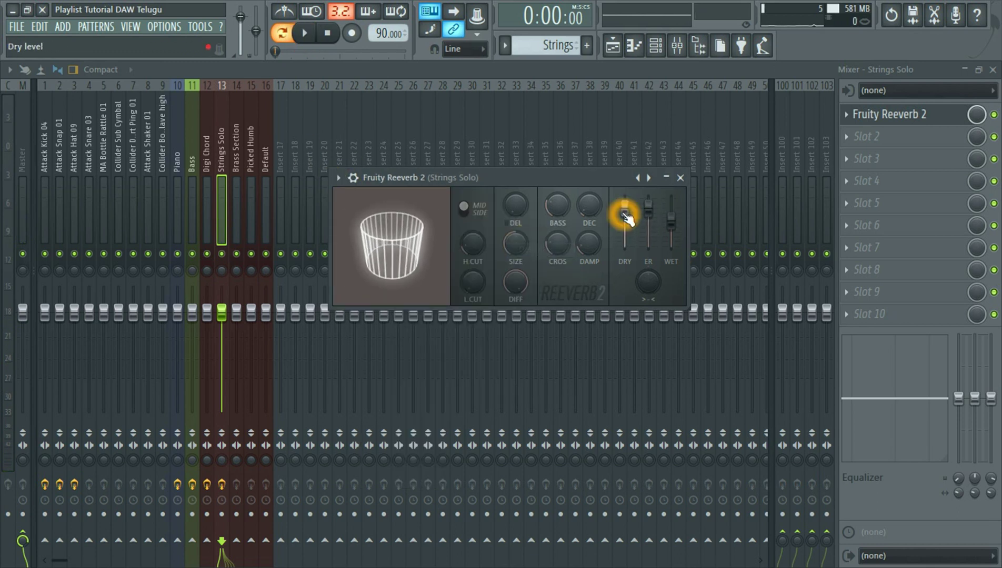
{"action": "mouse_move", "coordinate": [522, 240]}
{"action": "left_mouse_down"}
{"action": "mouse_move", "coordinate": [522, 231]}
{"action": "mouse_move", "coordinate": [520, 242]}
{"action": "left_mouse_up"}
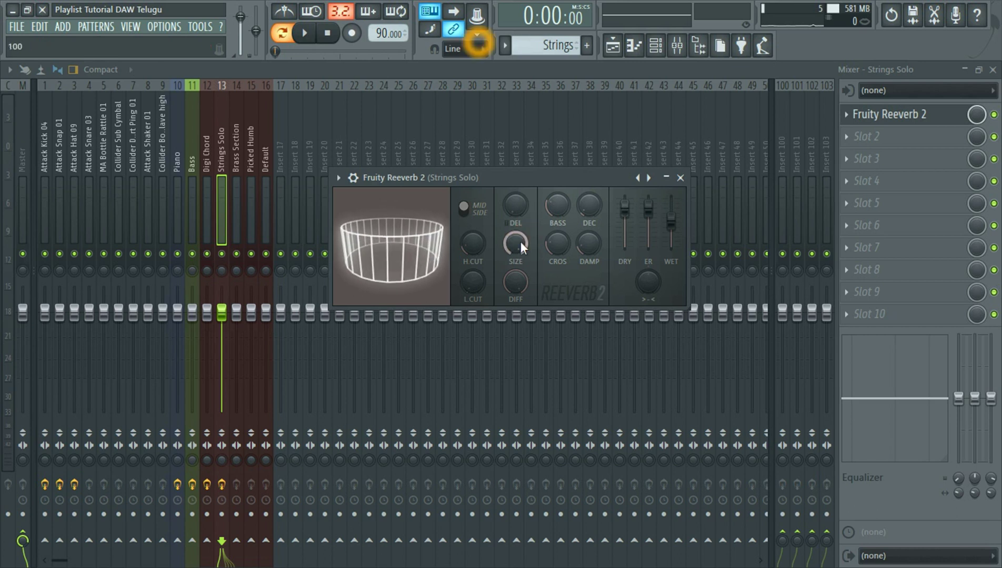
Step: Set the Strings Solo reverb's wet level to 80% and its dry level to 30%
{"action": "left_click", "coordinate": [672, 219]}
{"action": "left_click_drag", "start_coordinate": [671, 218], "coordinate": [671, 214]}
{"action": "left_click", "coordinate": [671, 213]}
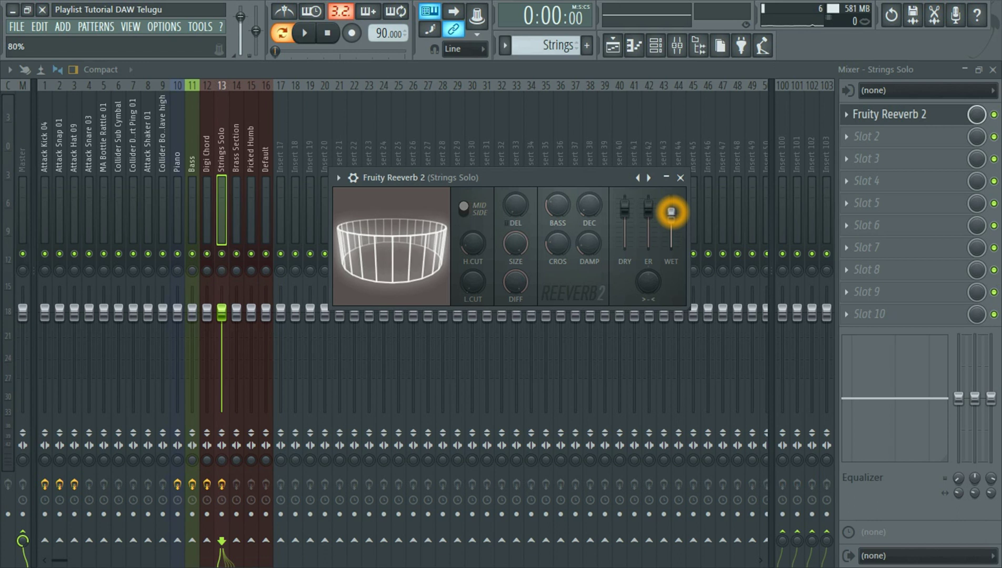
{"action": "left_click", "coordinate": [626, 214]}
{"action": "left_click_drag", "start_coordinate": [628, 216], "coordinate": [626, 283]}
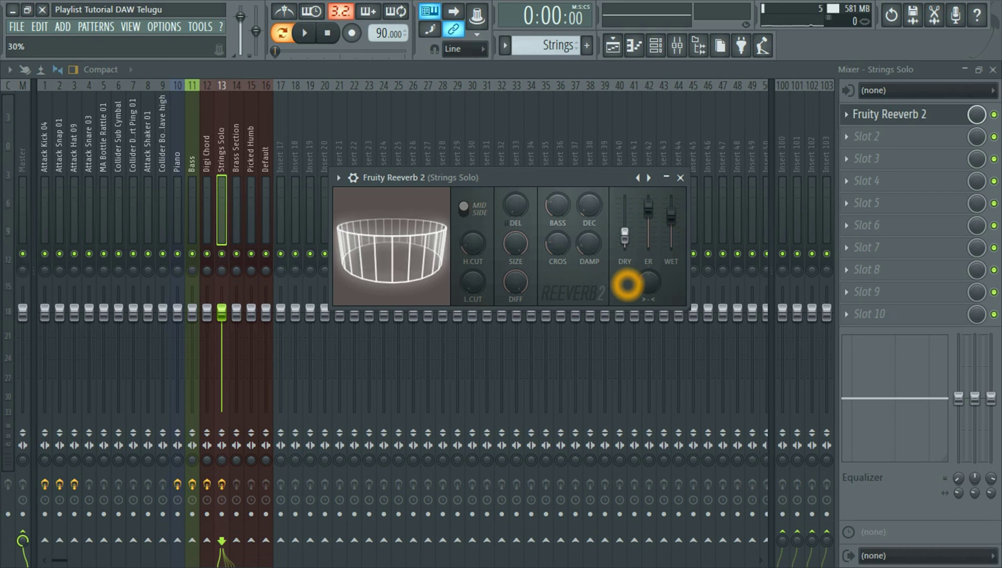
Step: During playback, lower the strings reverb's early reflections and slightly raise its dry level, and close the plugin with playback stopped
{"action": "left_click", "coordinate": [305, 35]}
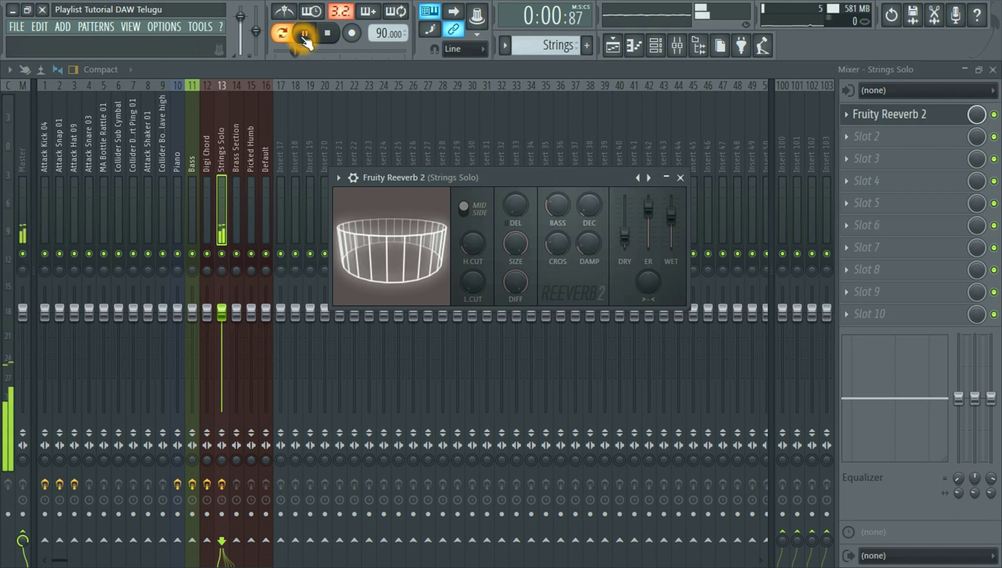
{"action": "left_click_drag", "start_coordinate": [649, 205], "coordinate": [648, 231]}
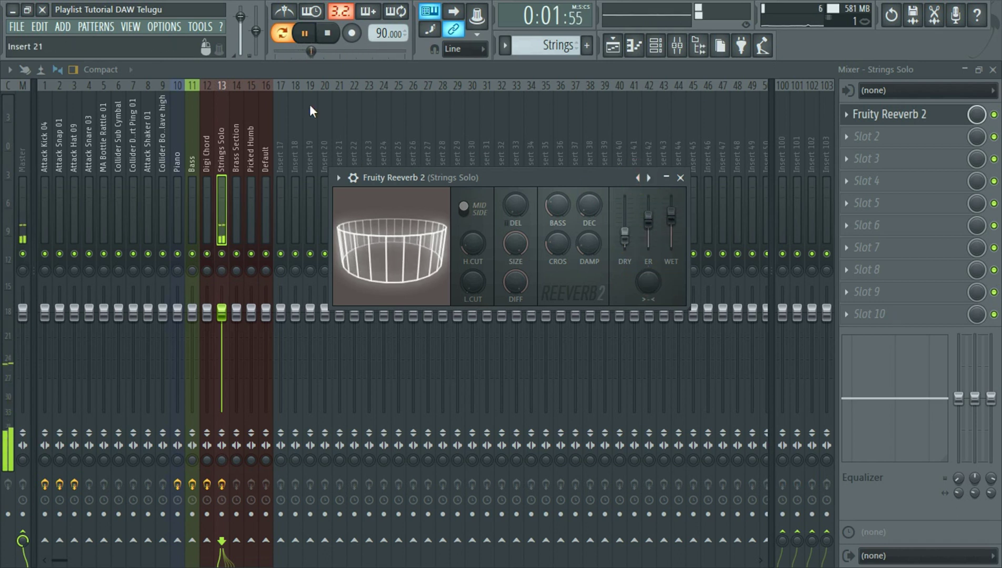
{"action": "mouse_move", "coordinate": [626, 237]}
{"action": "left_mouse_down"}
{"action": "mouse_move", "coordinate": [628, 220]}
{"action": "mouse_move", "coordinate": [626, 229]}
{"action": "left_mouse_up"}
{"action": "left_click", "coordinate": [326, 34]}
{"action": "left_click", "coordinate": [682, 182]}
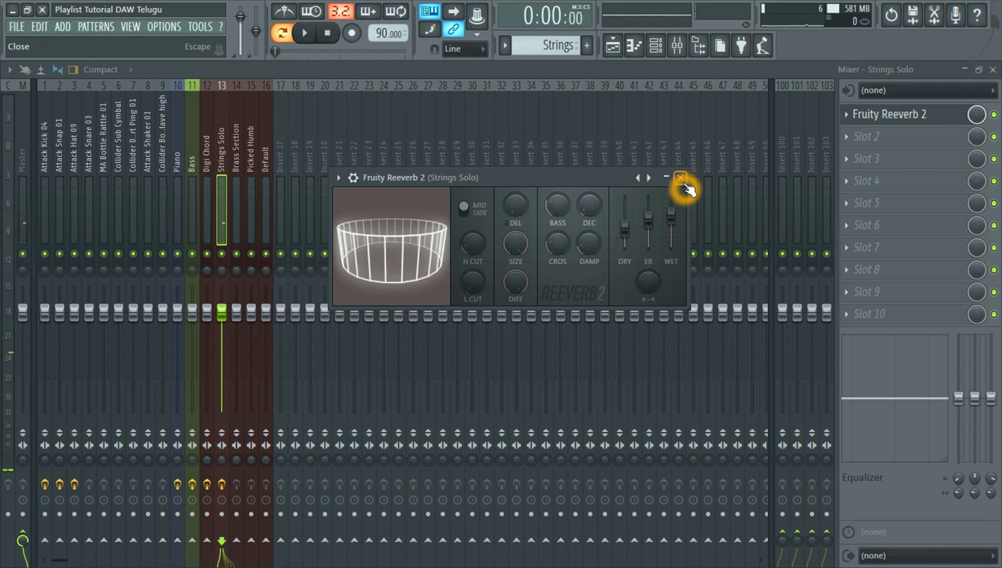
Step: Switch to the Brass pattern, play it with the Brass Section mixer track selected, and stop playback
{"action": "left_click", "coordinate": [505, 47]}
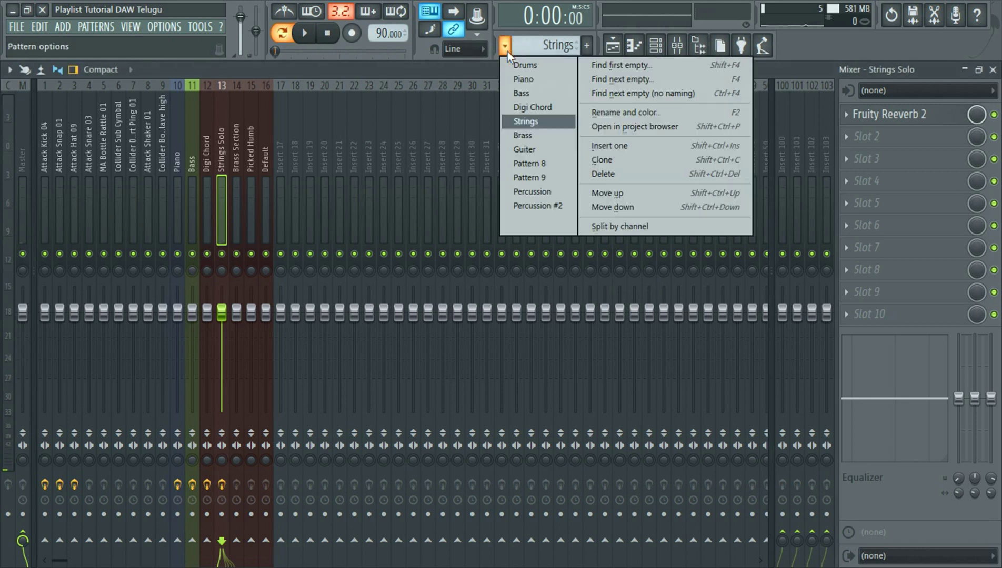
{"action": "left_click", "coordinate": [533, 138]}
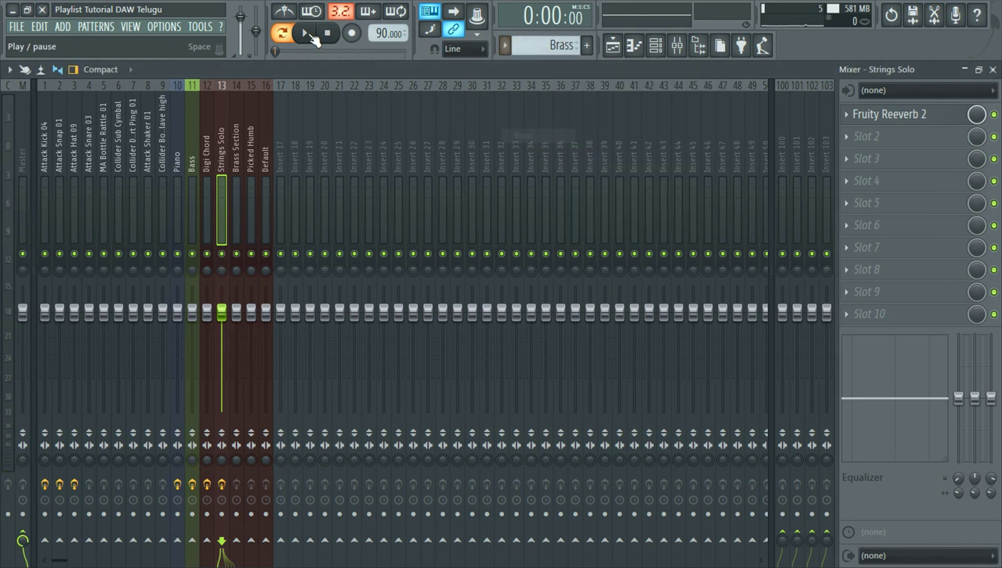
{"action": "left_click", "coordinate": [236, 147]}
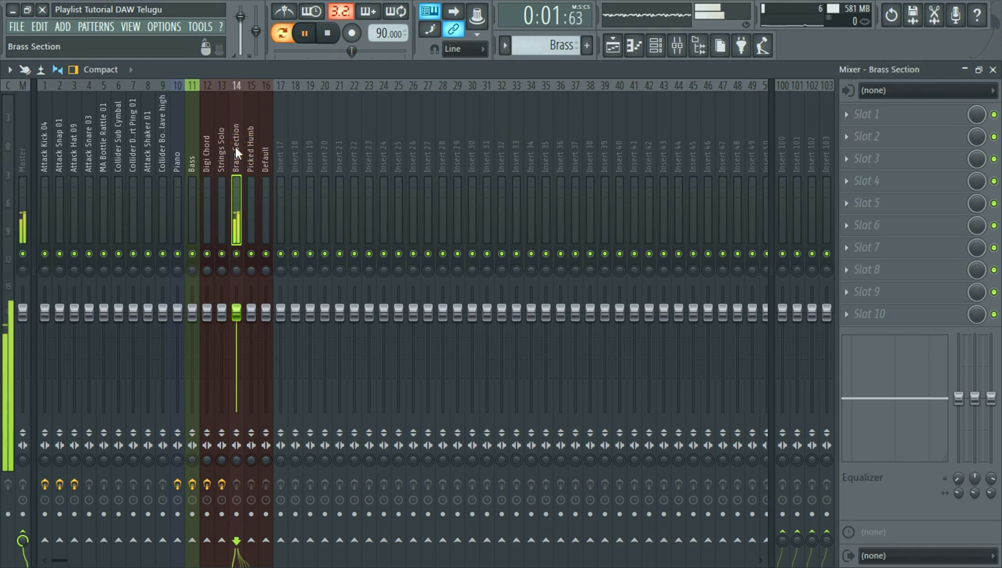
{"action": "left_click", "coordinate": [327, 33]}
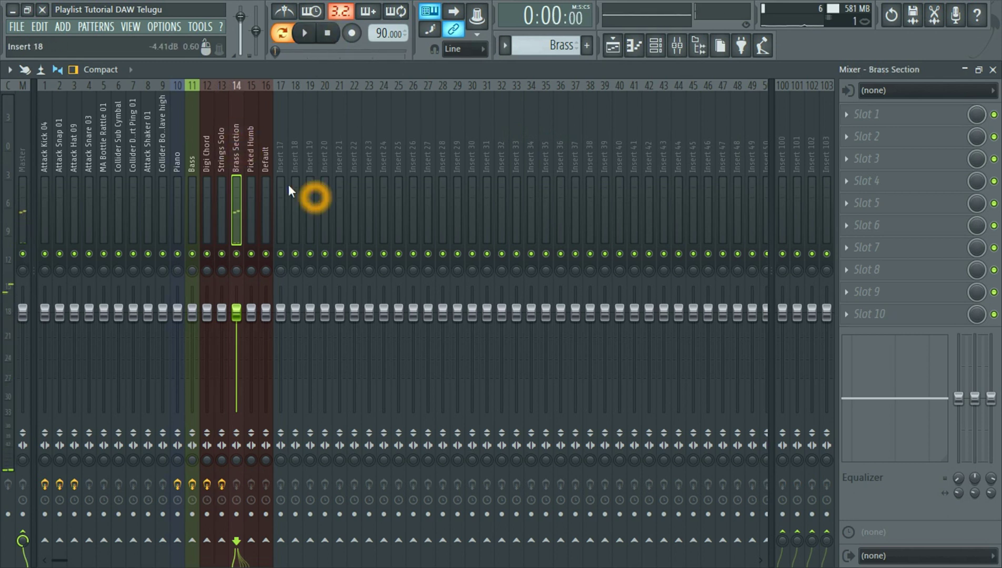
Step: Add Fruity Parametric EQ 2 to the Brass Section track's first effect slot and start playback
{"action": "left_click", "coordinate": [846, 114]}
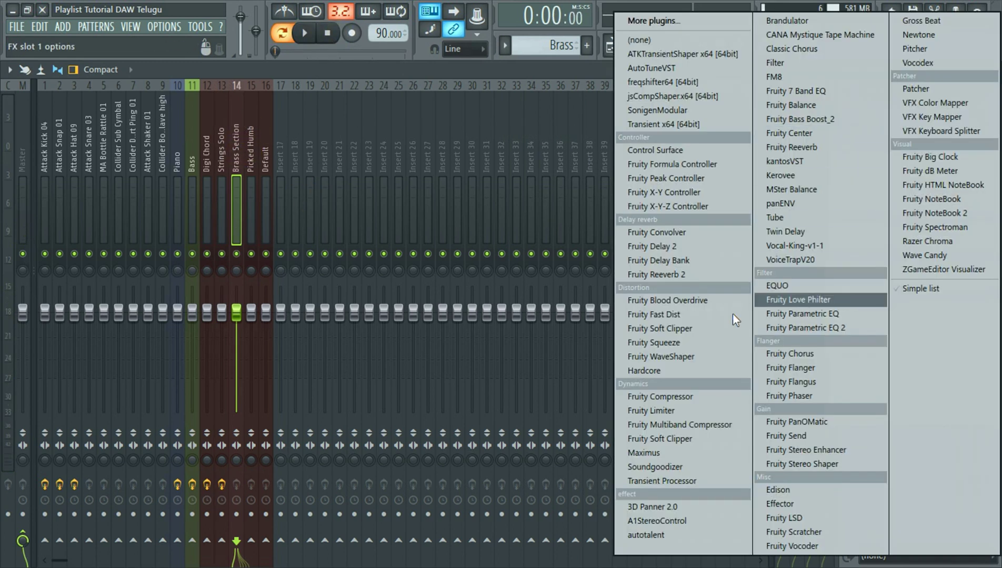
{"action": "left_click", "coordinate": [831, 326]}
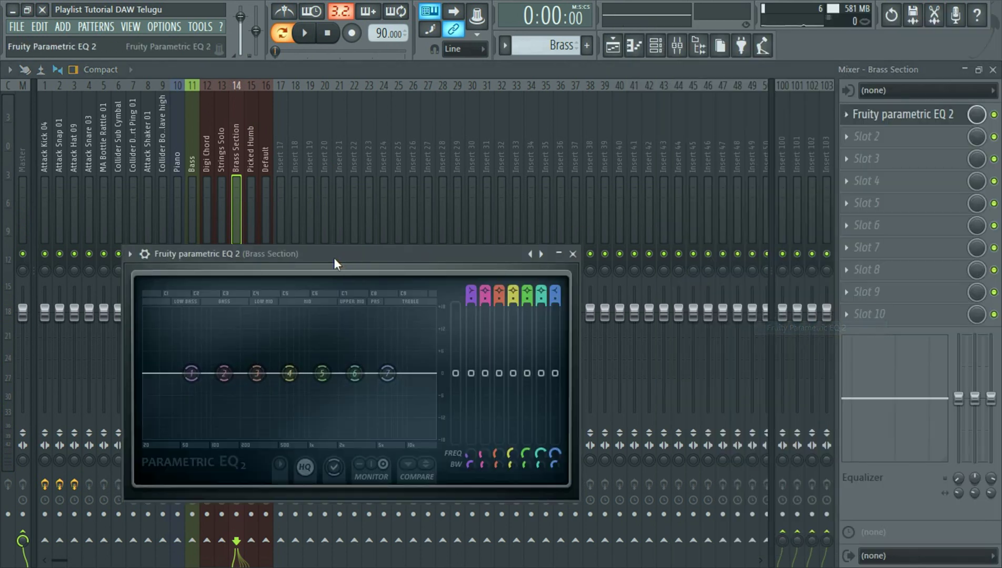
{"action": "left_click_drag", "start_coordinate": [333, 251], "coordinate": [530, 147]}
{"action": "left_click", "coordinate": [305, 37]}
Step: Shift band 5 higher and band 4 lower in frequency, adjust the upper bands' gain, and close the Brass Section EQ
{"action": "left_click_drag", "start_coordinate": [525, 273], "coordinate": [562, 273]}
{"action": "left_click_drag", "start_coordinate": [493, 272], "coordinate": [463, 273]}
{"action": "left_click_drag", "start_coordinate": [590, 273], "coordinate": [556, 163]}
{"action": "left_click_drag", "start_coordinate": [556, 231], "coordinate": [554, 256]}
{"action": "left_click", "coordinate": [776, 153]}
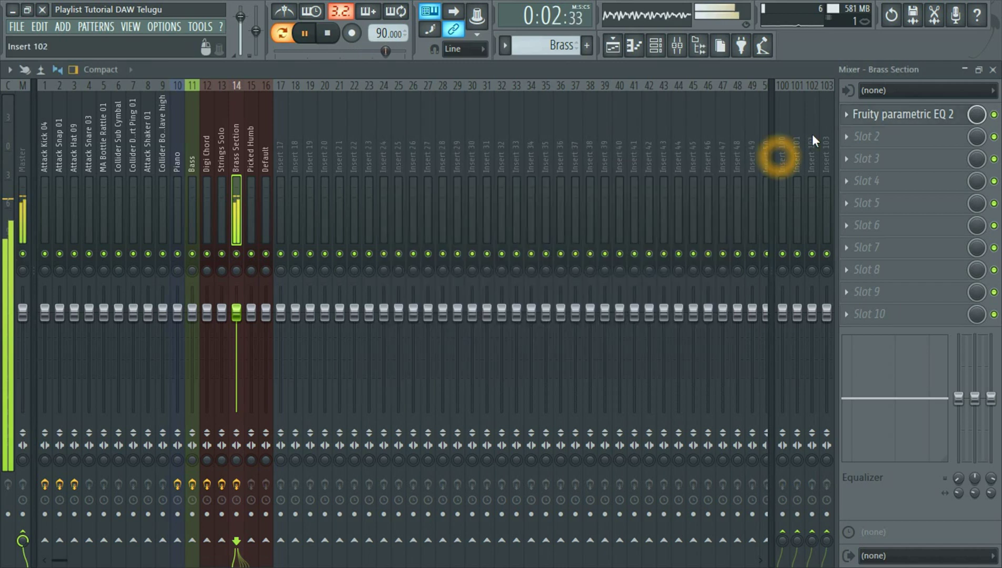
Step: Add Fruity Reeverb 2 to the Brass Section track's second effect slot, adjust its level during playback and close its window
{"action": "left_click", "coordinate": [853, 138]}
{"action": "left_click", "coordinate": [676, 272]}
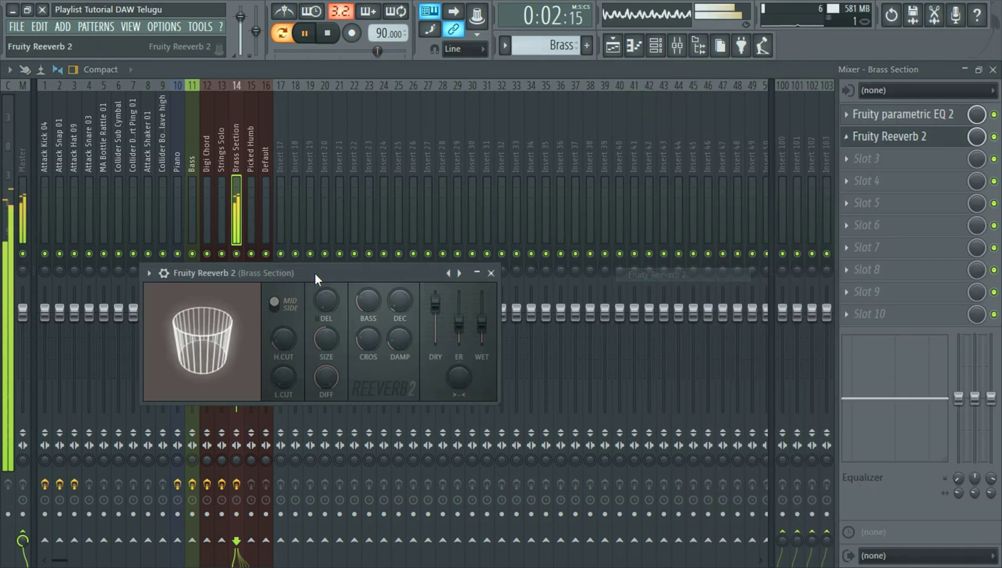
{"action": "left_click_drag", "start_coordinate": [315, 273], "coordinate": [531, 214]}
{"action": "left_click_drag", "start_coordinate": [651, 242], "coordinate": [668, 209]}
{"action": "left_click", "coordinate": [706, 214]}
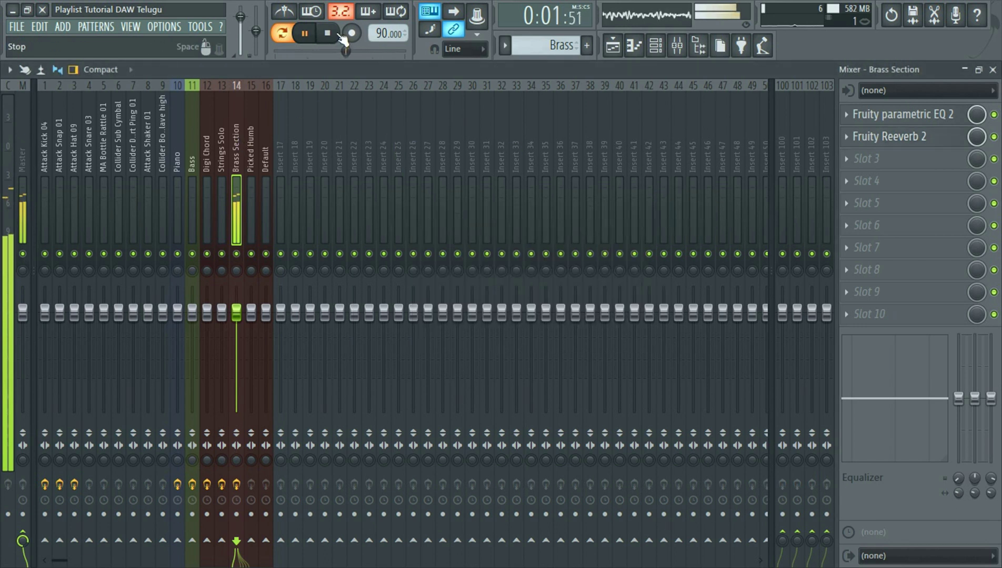
Step: Switch to the Guiter pattern, start playback and select the Picked Humb mixer track
{"action": "left_click", "coordinate": [506, 46]}
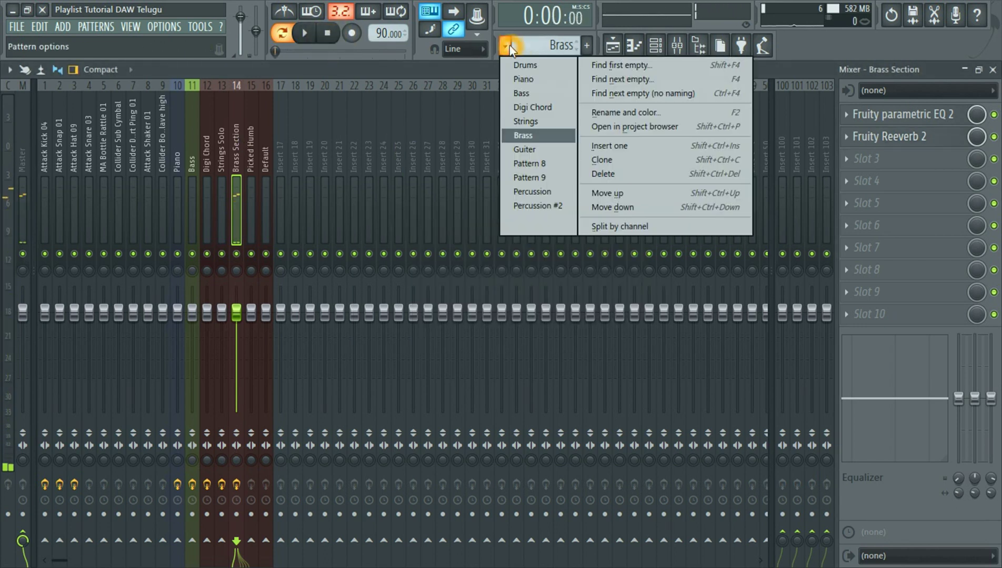
{"action": "left_click", "coordinate": [535, 149]}
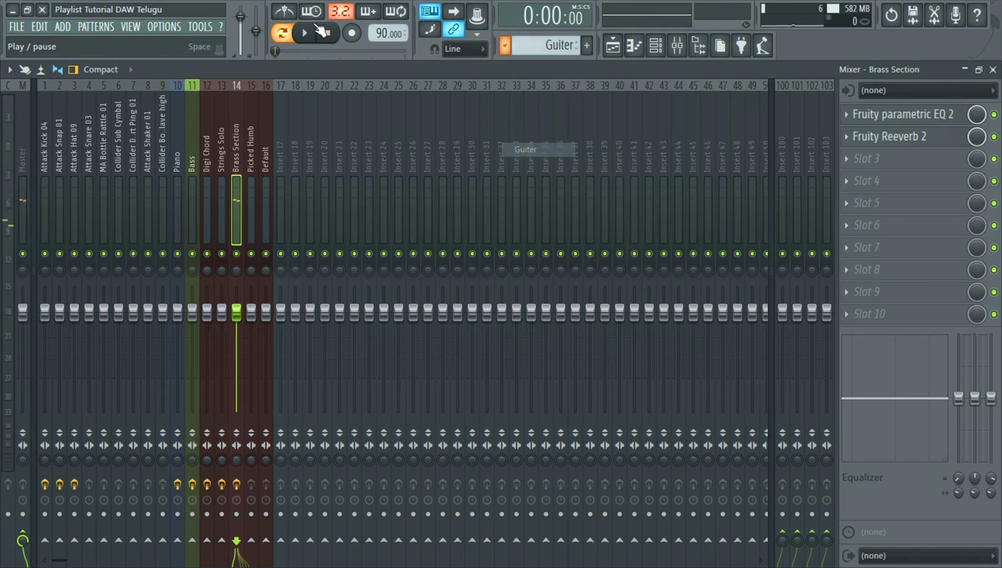
{"action": "left_click", "coordinate": [248, 154]}
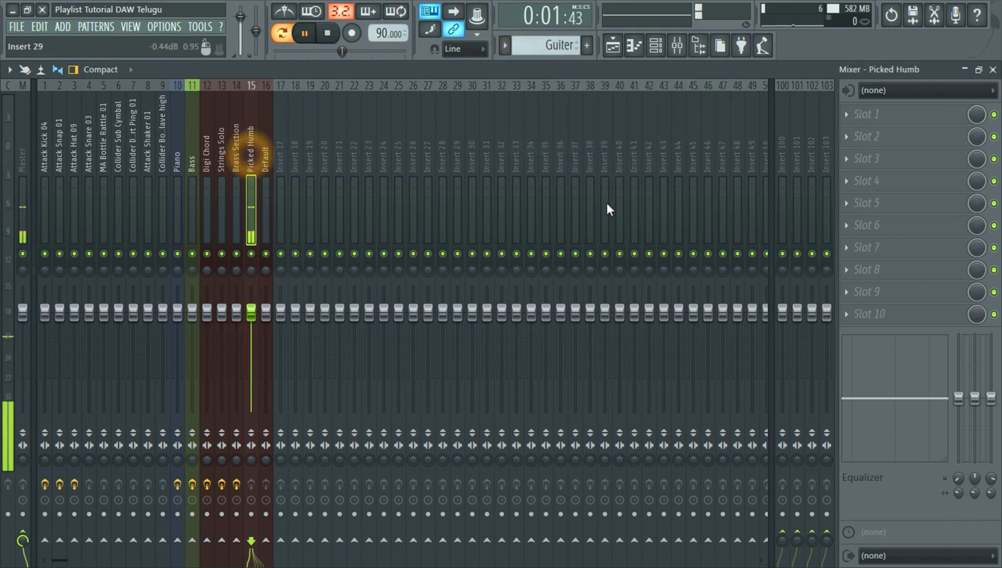
Step: Add Fruity Reeverb 2 to the Picked Humb track's first effect slot with wet level about 52%, close it and stop playback
{"action": "left_click", "coordinate": [844, 112]}
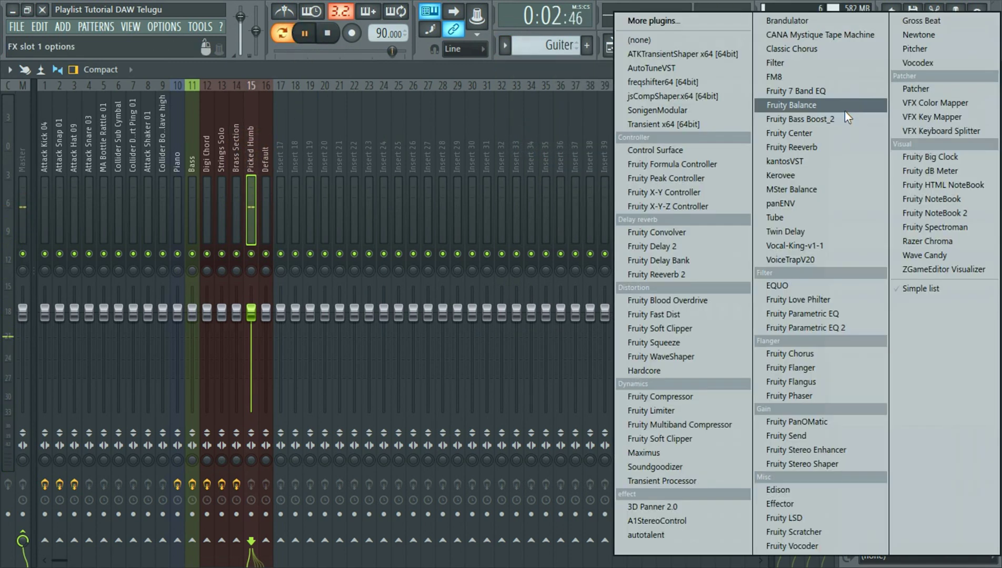
{"action": "left_click", "coordinate": [798, 298]}
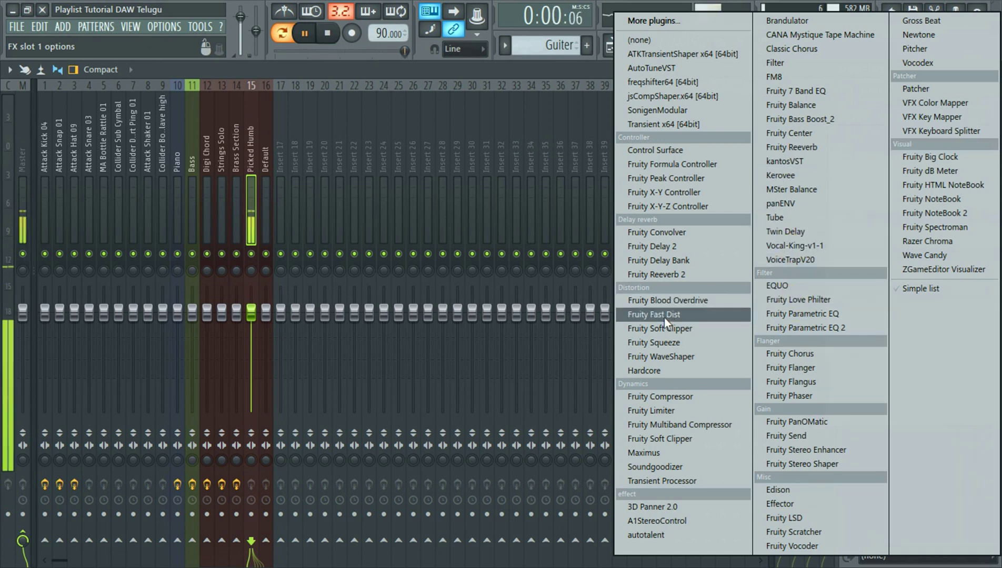
{"action": "left_click", "coordinate": [661, 274]}
{"action": "left_click_drag", "start_coordinate": [182, 139], "coordinate": [536, 140]}
{"action": "left_click_drag", "start_coordinate": [699, 198], "coordinate": [699, 189]}
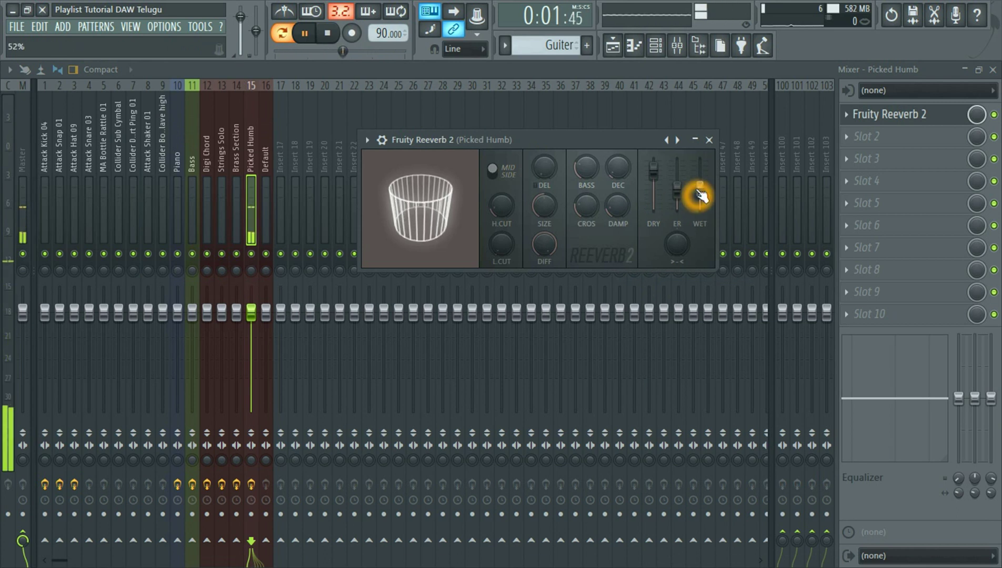
{"action": "left_click", "coordinate": [709, 139]}
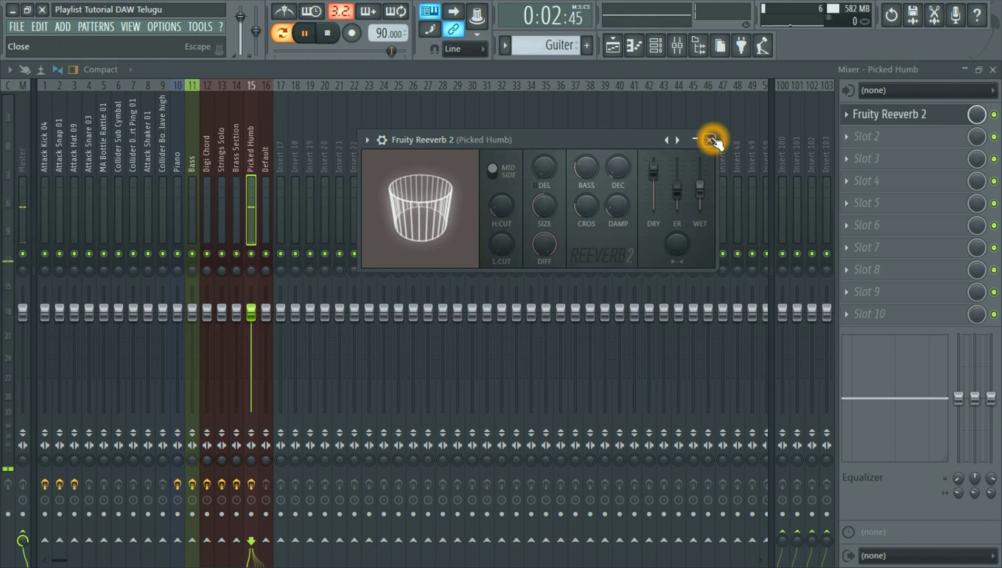
{"action": "left_click", "coordinate": [328, 34]}
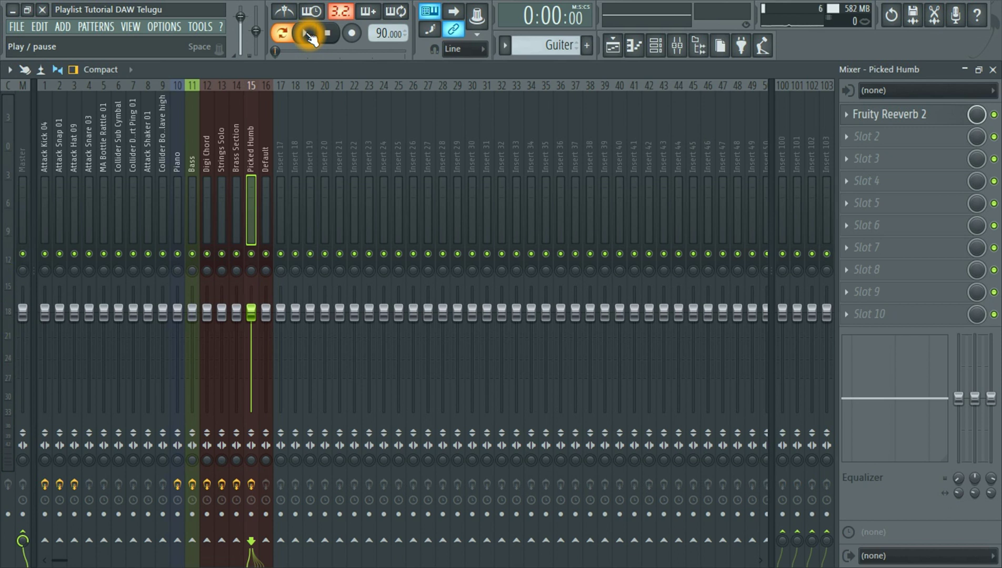
Step: Add Fruity Delay 2 to the Picked Humb track's second effect slot, and lower its input volume and delay time with playback stopped
{"action": "left_click", "coordinate": [308, 34]}
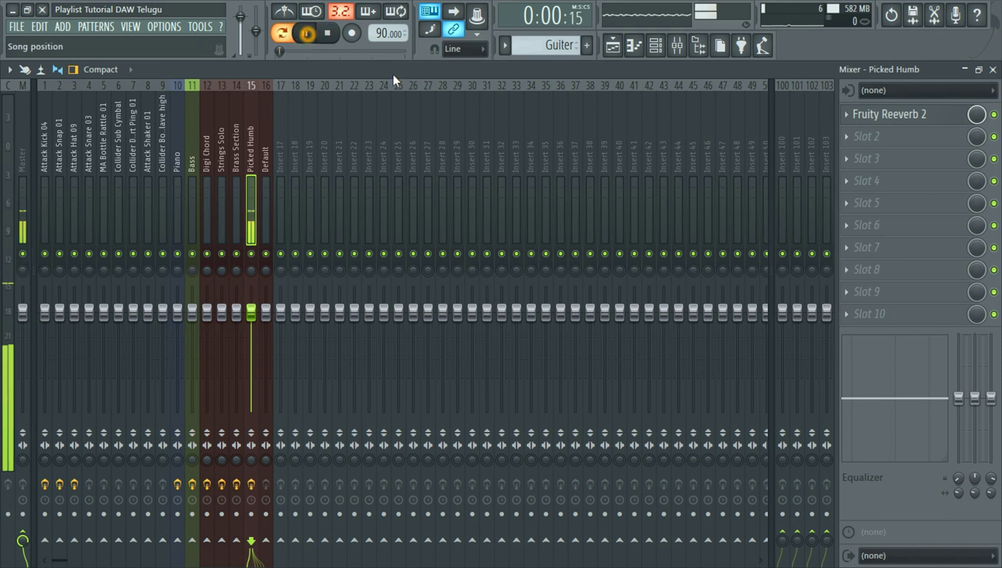
{"action": "left_click", "coordinate": [853, 136]}
{"action": "left_click", "coordinate": [658, 246]}
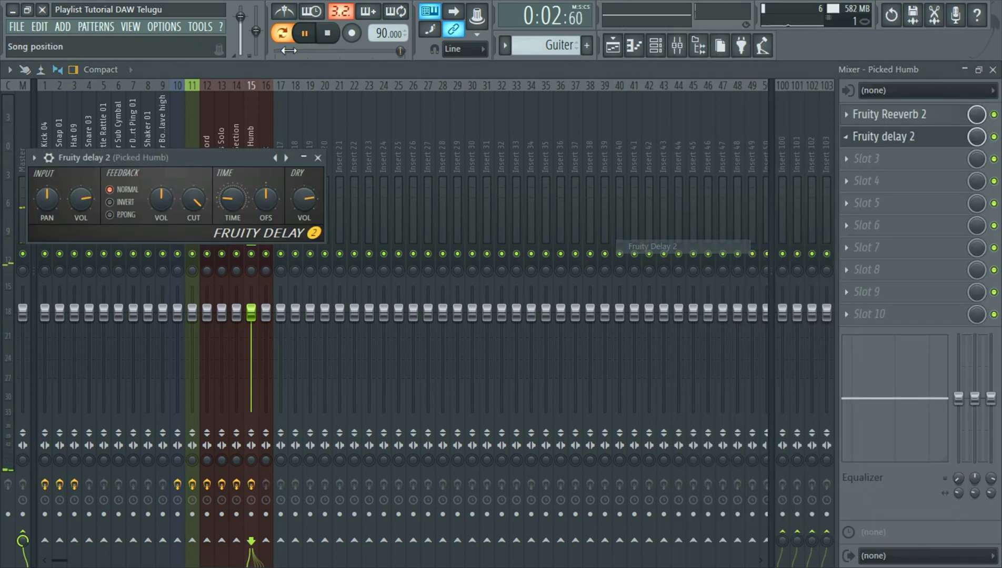
{"action": "left_click", "coordinate": [328, 34]}
{"action": "left_click_drag", "start_coordinate": [181, 150], "coordinate": [534, 143]}
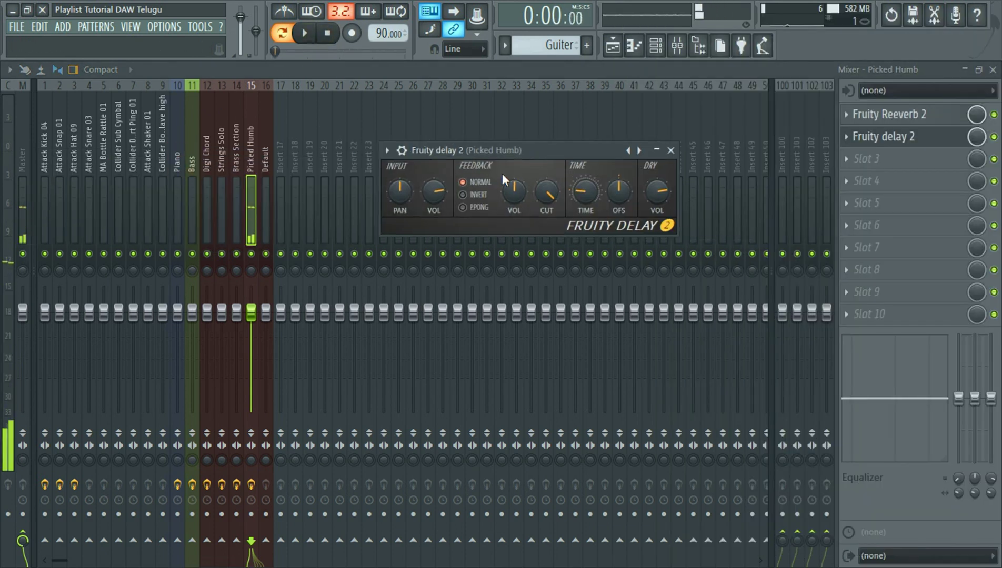
{"action": "left_click_drag", "start_coordinate": [439, 193], "coordinate": [442, 254]}
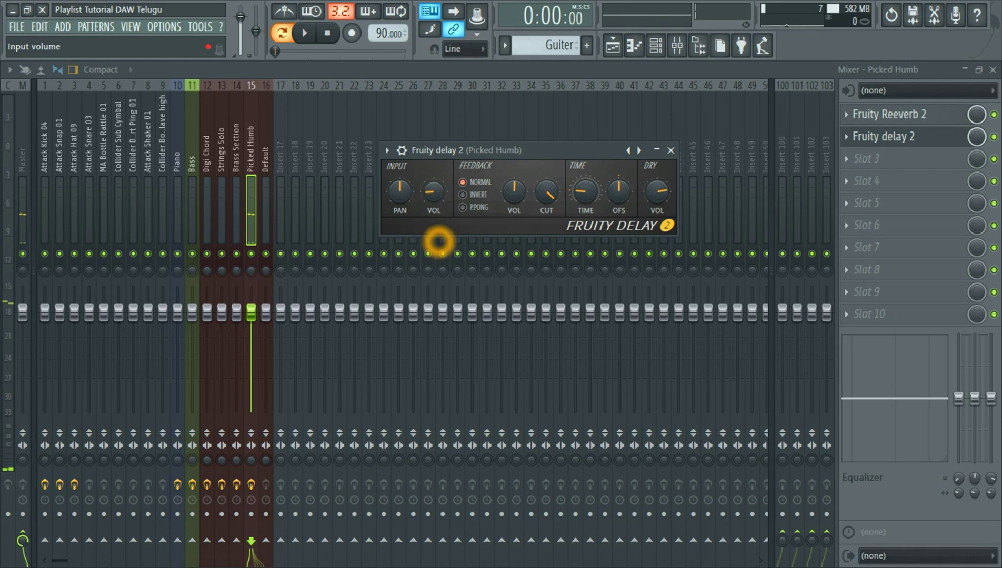
{"action": "left_click_drag", "start_coordinate": [574, 193], "coordinate": [575, 196]}
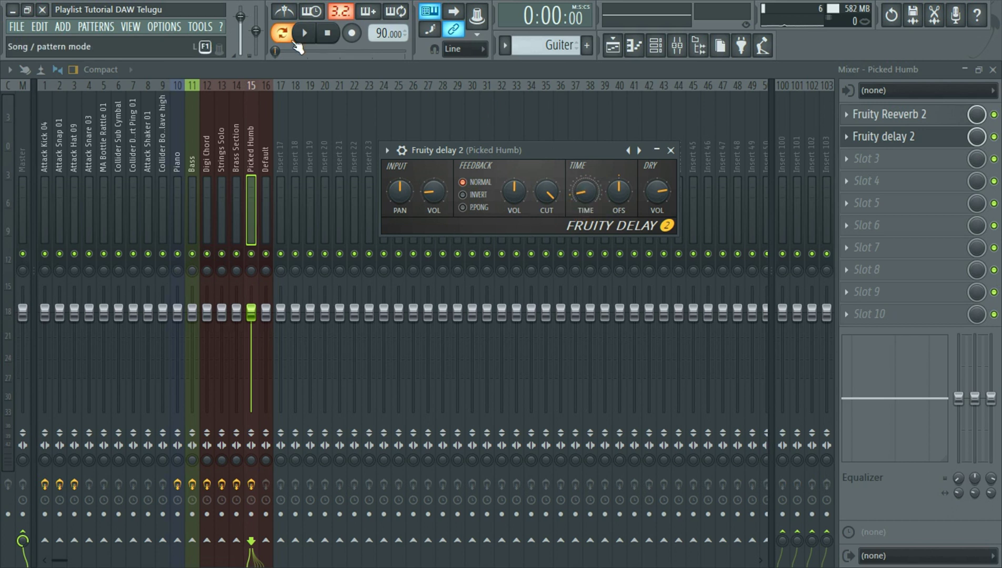
Step: Audition Fruity Delay 2 on the Picked Humb track, switch its feedback to ping-pong, raise its input volume, close it and stop playback
{"action": "left_click", "coordinate": [302, 32]}
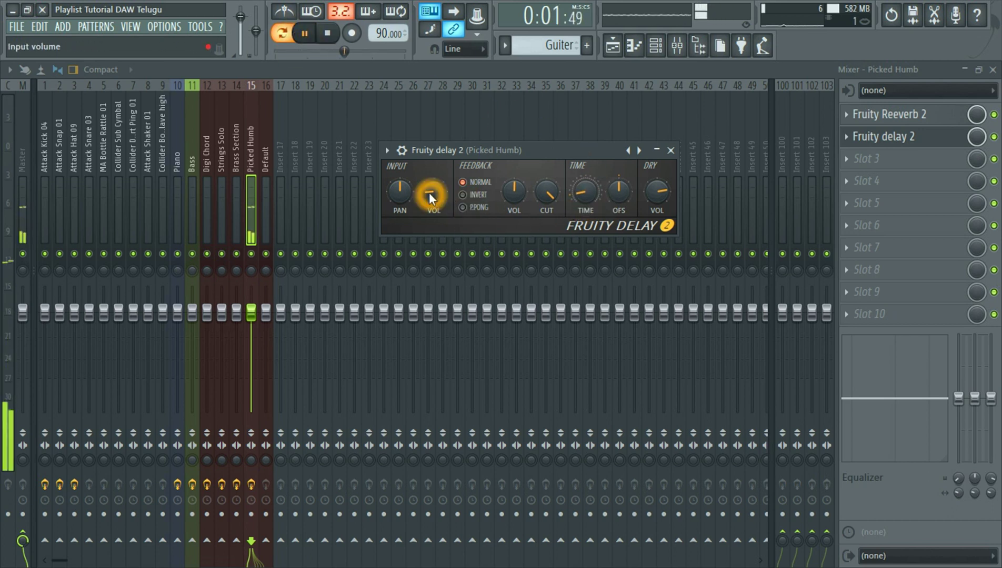
{"action": "left_click", "coordinate": [331, 37]}
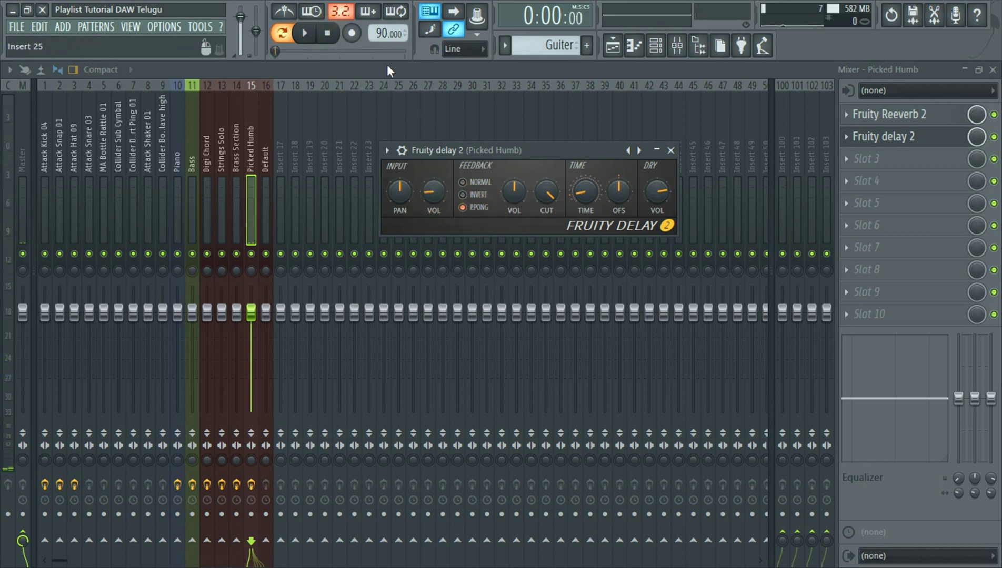
{"action": "left_click", "coordinate": [309, 32]}
{"action": "left_click_drag", "start_coordinate": [436, 195], "coordinate": [436, 180]}
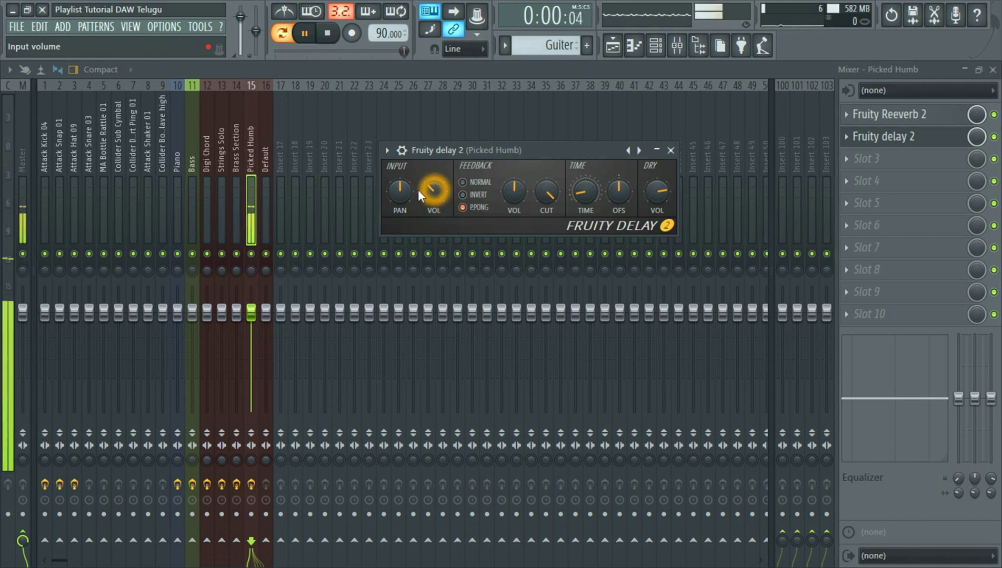
{"action": "left_click", "coordinate": [671, 150]}
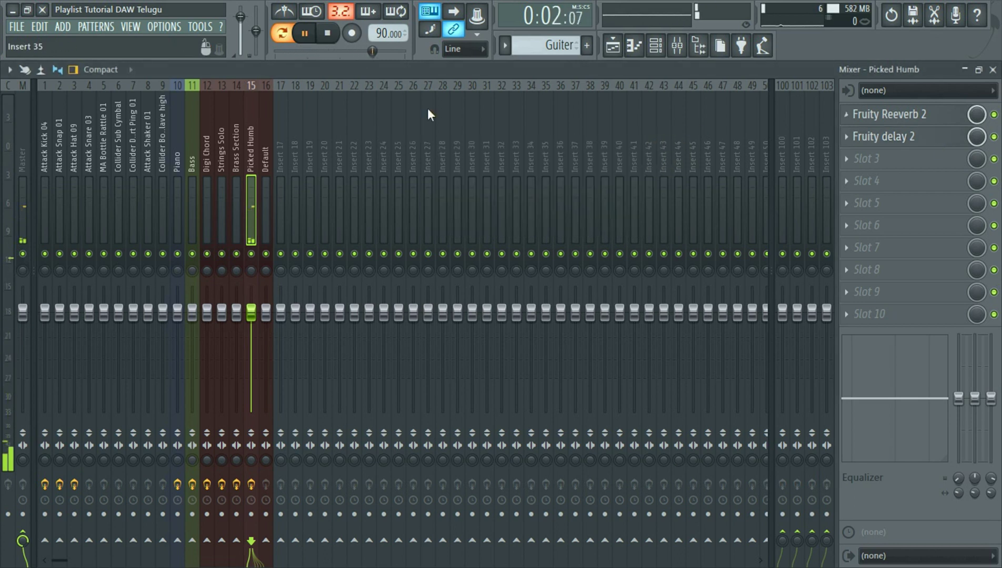
{"action": "left_click", "coordinate": [337, 35]}
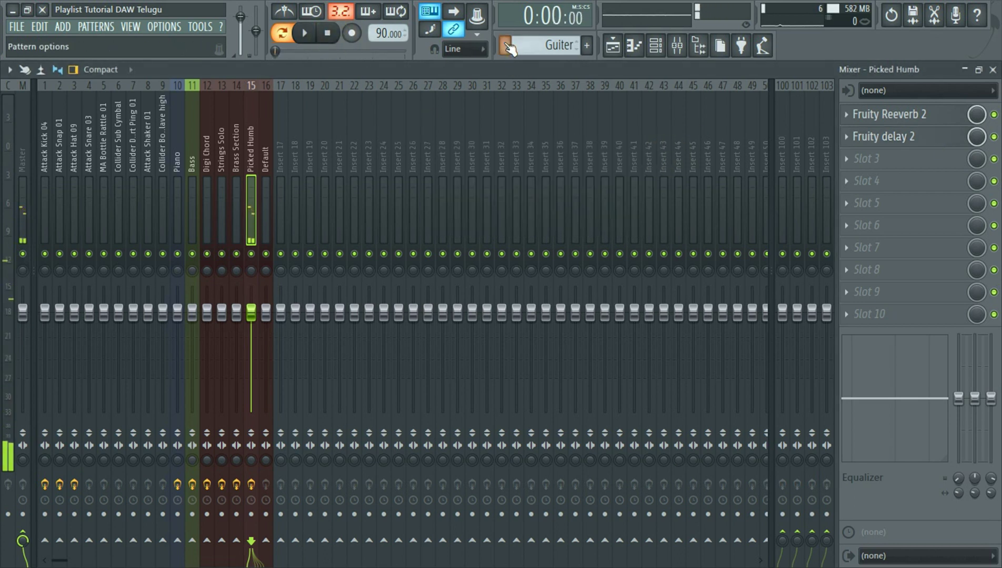
Step: Switch to the Percussion pattern, play it, select the Default mixer track and stop playback
{"action": "left_click", "coordinate": [507, 46]}
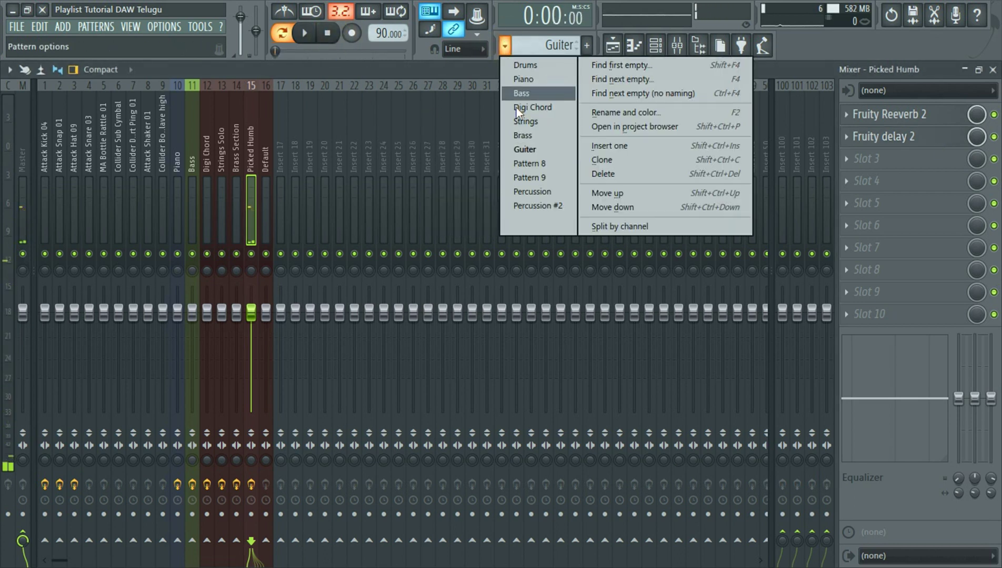
{"action": "left_click", "coordinate": [545, 193]}
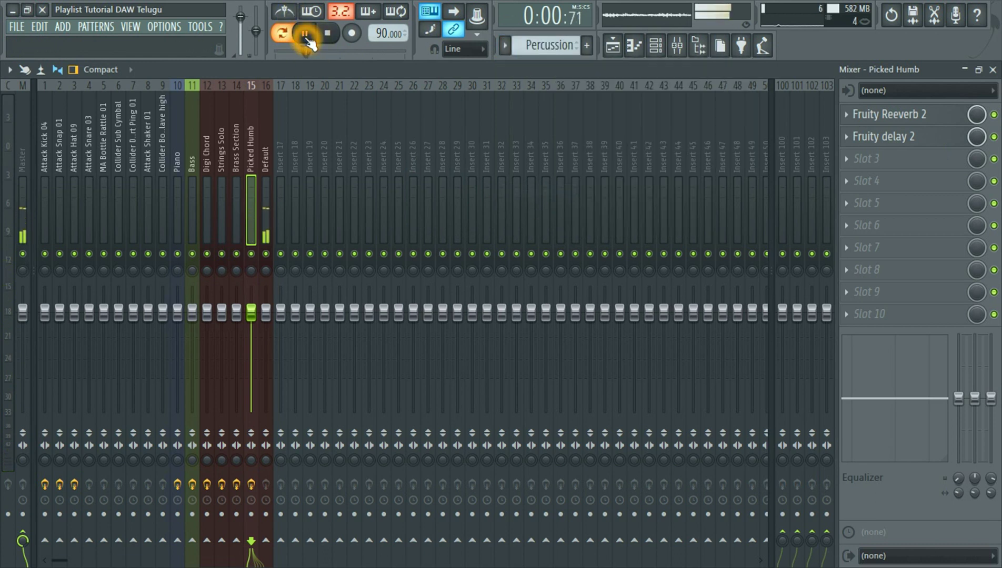
{"action": "left_click", "coordinate": [263, 151]}
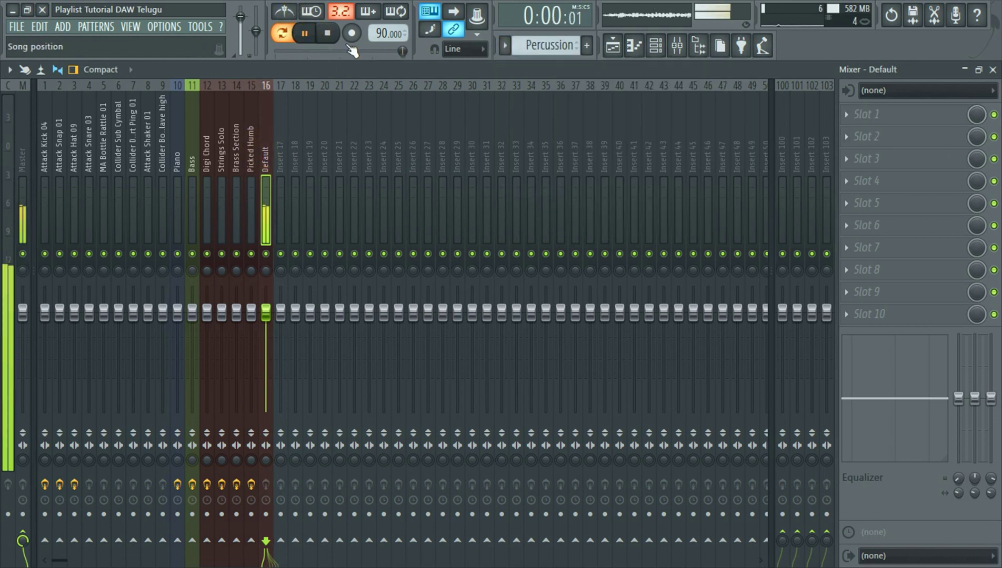
{"action": "left_click", "coordinate": [327, 33]}
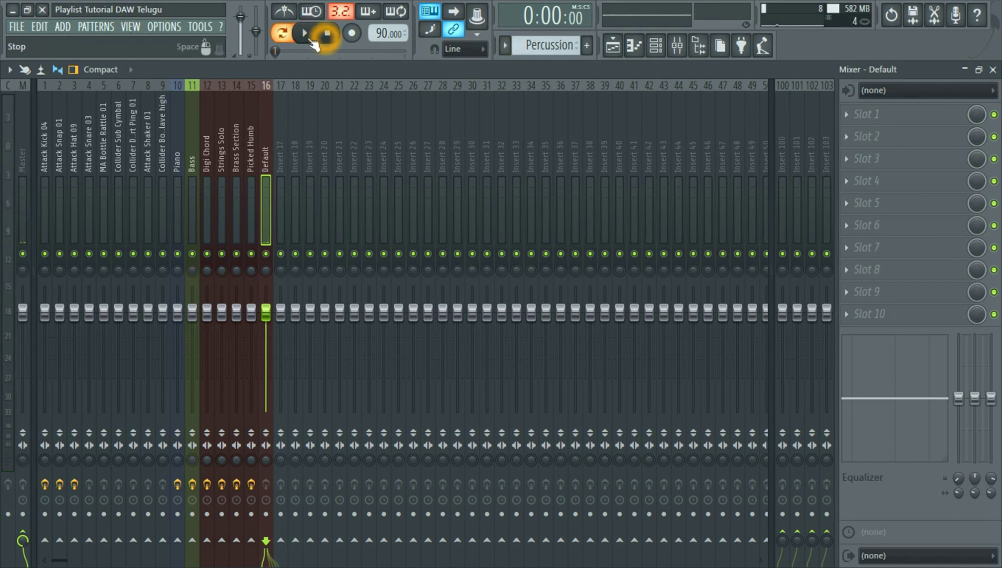
Step: Open the playlist to view the song arrangement and return to the mixer
{"action": "left_click", "coordinate": [134, 30]}
{"action": "left_click", "coordinate": [141, 49]}
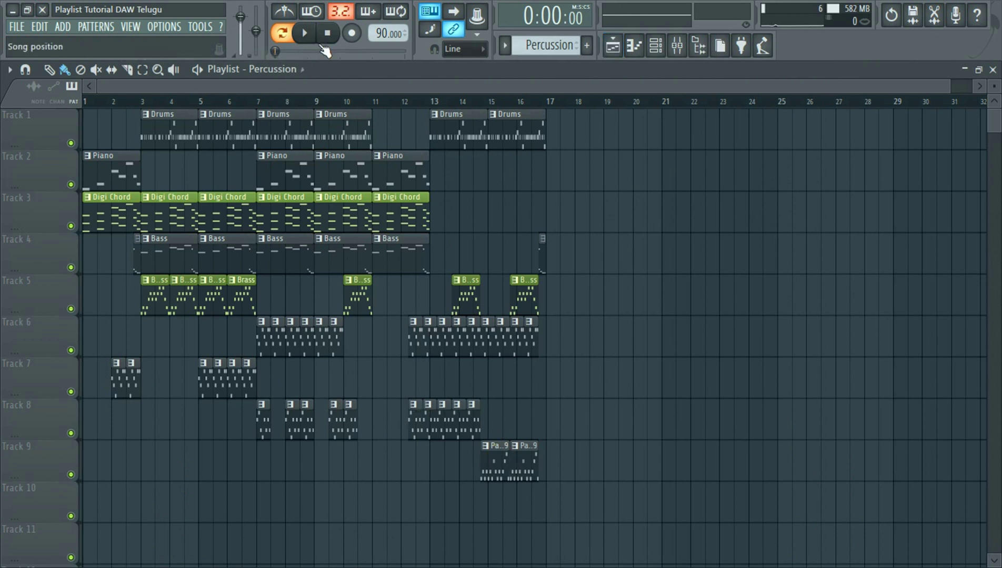
{"action": "left_click", "coordinate": [994, 73]}
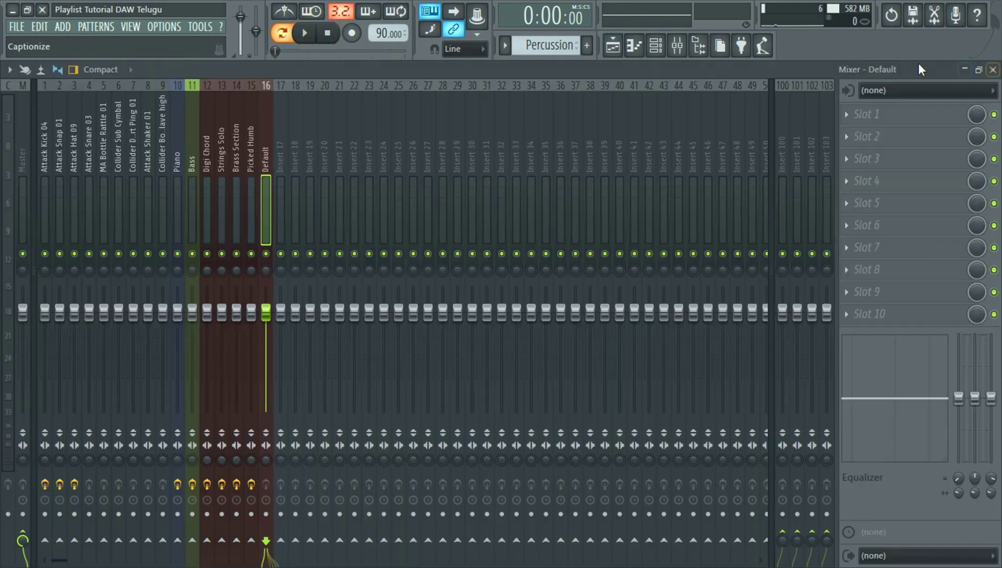
Step: During playback, add Fruity Delay 2 to the Default track's first effect slot with lowered input volume and ping-pong feedback, and close its window
{"action": "left_click", "coordinate": [305, 34]}
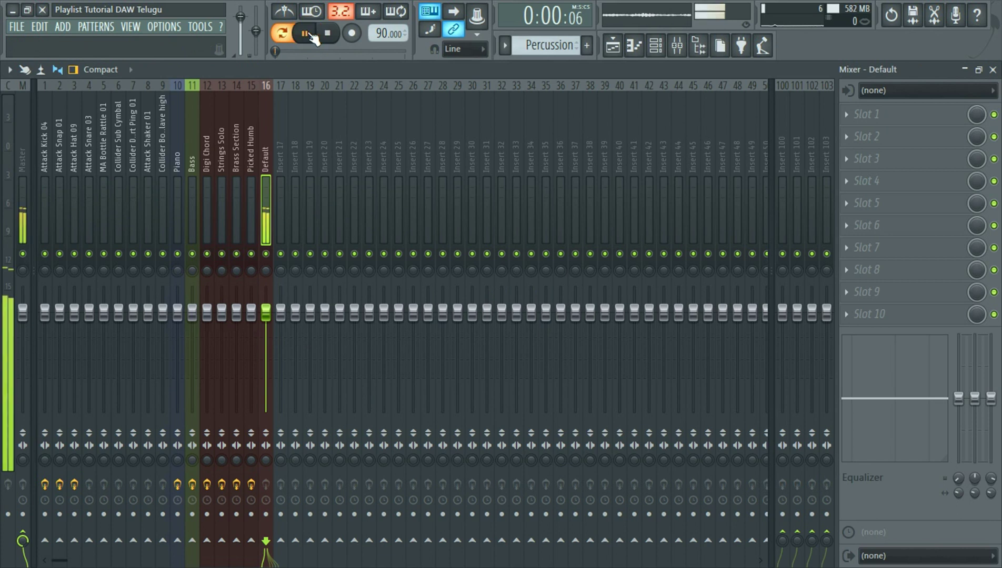
{"action": "left_click", "coordinate": [843, 115]}
{"action": "left_click", "coordinate": [655, 251]}
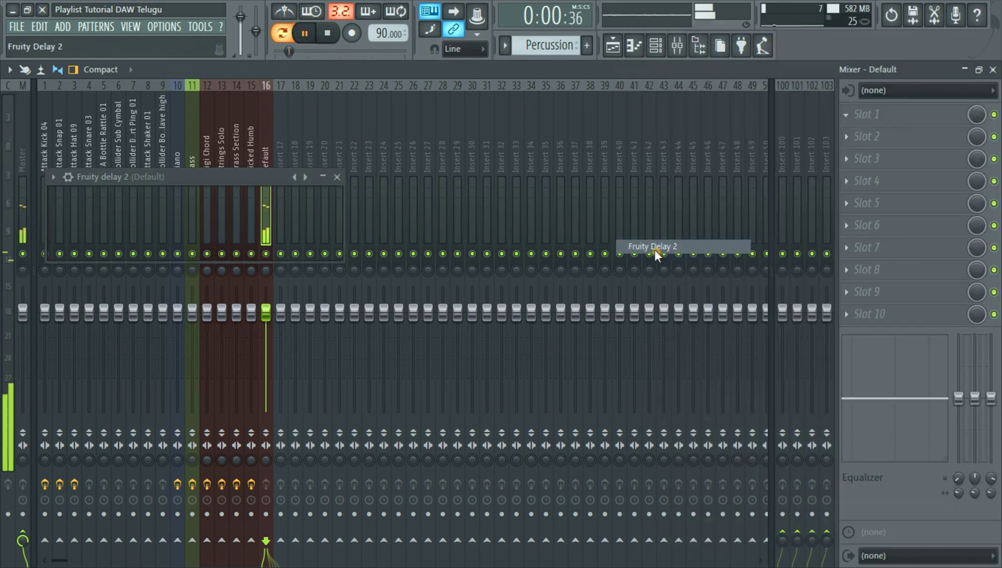
{"action": "left_click_drag", "start_coordinate": [221, 177], "coordinate": [501, 167]}
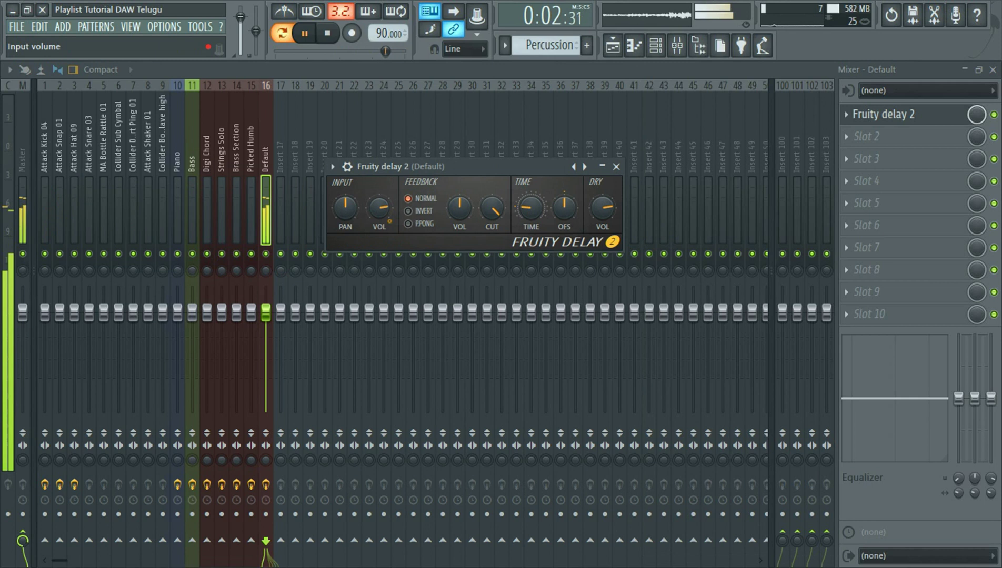
{"action": "left_click_drag", "start_coordinate": [386, 217], "coordinate": [386, 247]}
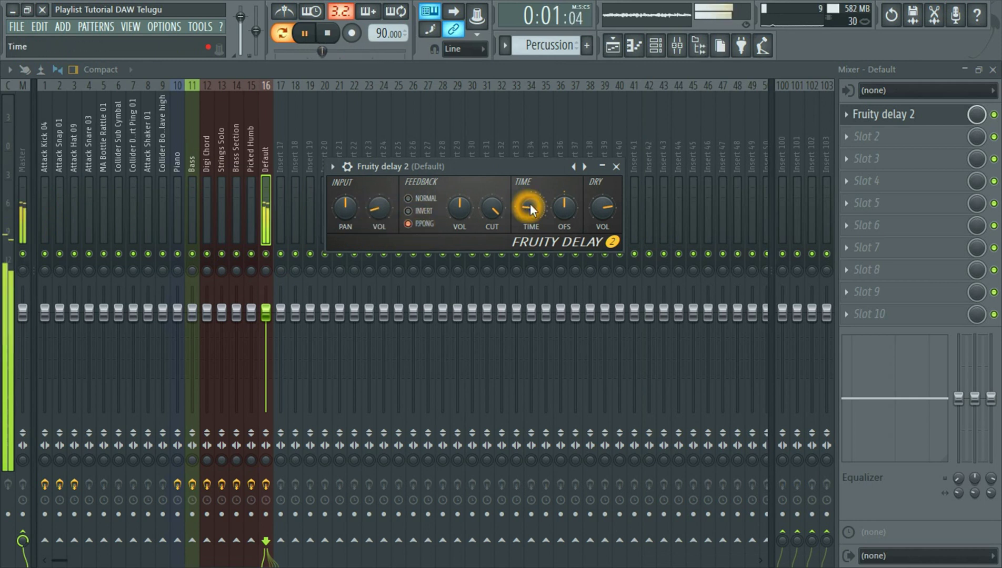
{"action": "left_click", "coordinate": [614, 166]}
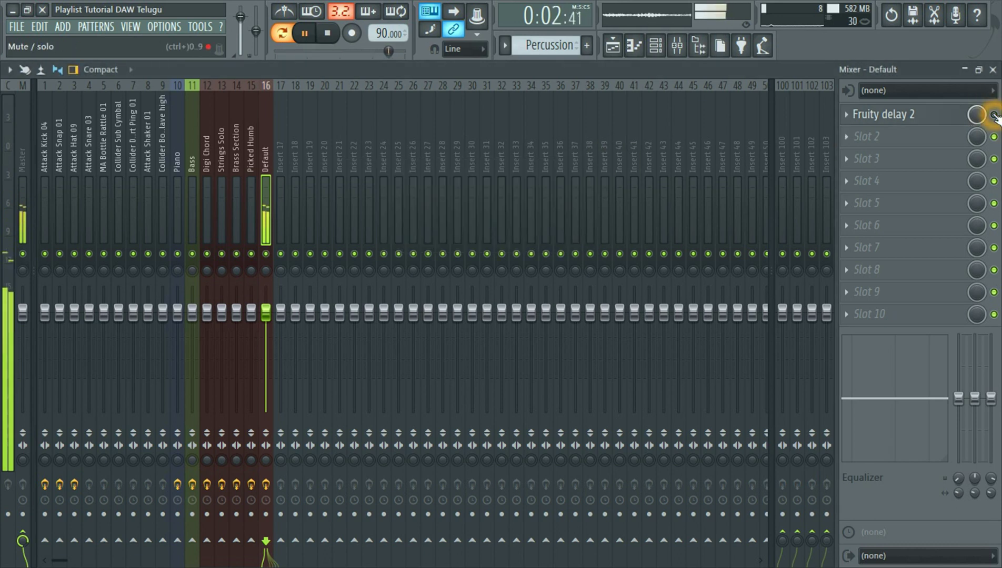
Step: Add Fruity Reeverb 2 to the Default track's second effect slot, raise its wet level, set its dry level to about 111% and close it
{"action": "left_click", "coordinate": [853, 143]}
{"action": "left_click", "coordinate": [700, 274]}
{"action": "left_click_drag", "start_coordinate": [314, 193], "coordinate": [596, 161]}
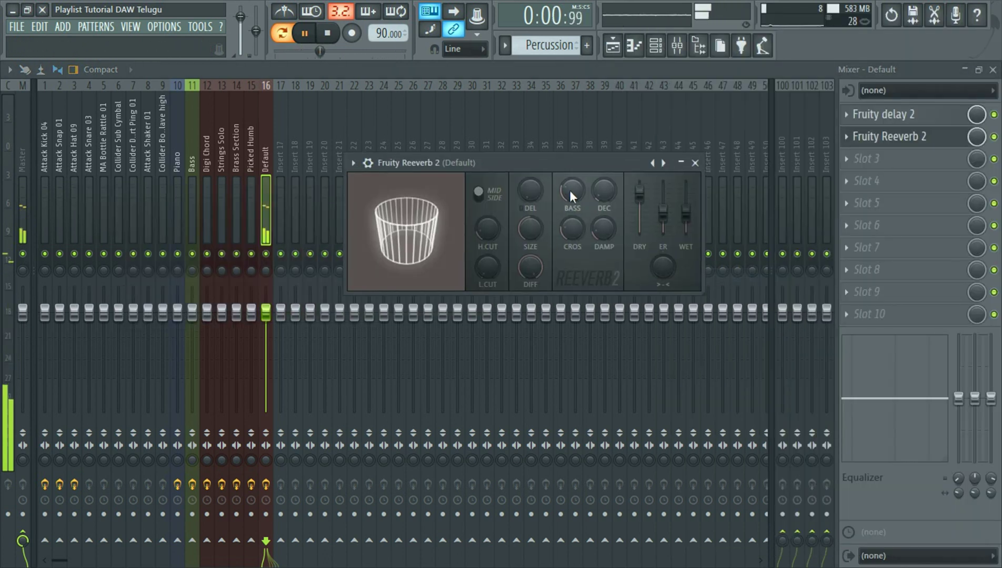
{"action": "left_click", "coordinate": [649, 212]}
{"action": "left_click", "coordinate": [662, 214]}
{"action": "left_click_drag", "start_coordinate": [639, 195], "coordinate": [695, 185]}
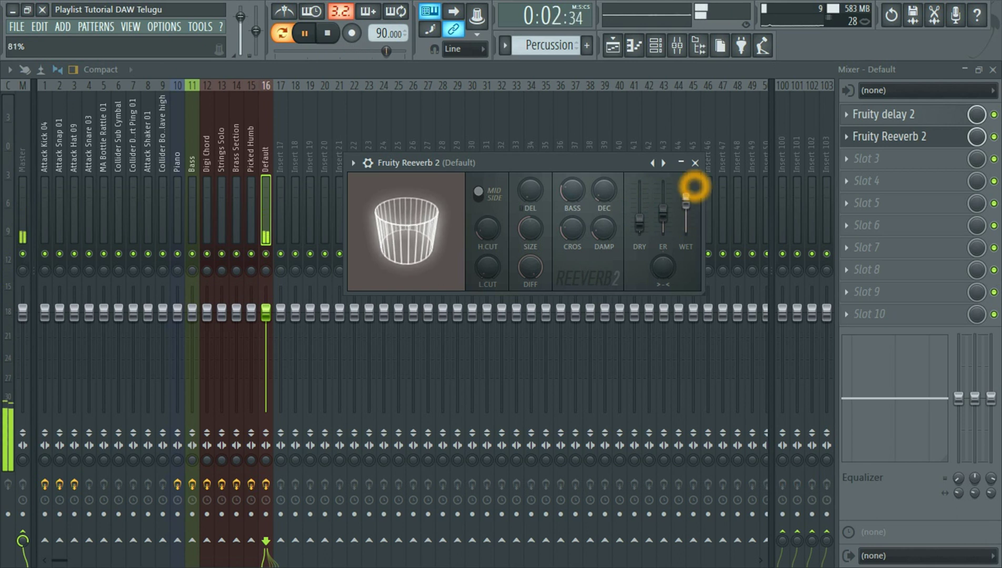
{"action": "left_click_drag", "start_coordinate": [640, 227], "coordinate": [650, 142]}
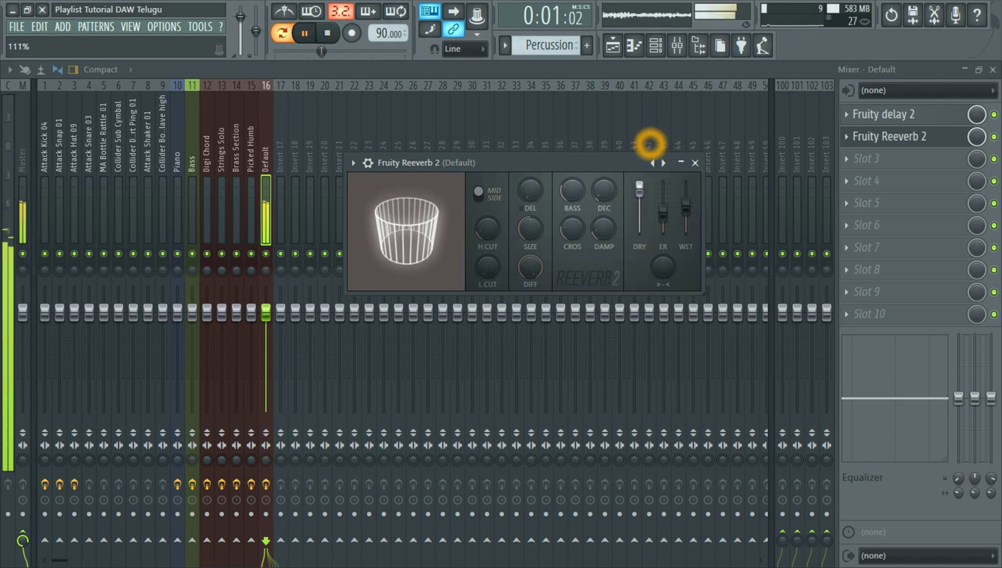
{"action": "left_click", "coordinate": [695, 163]}
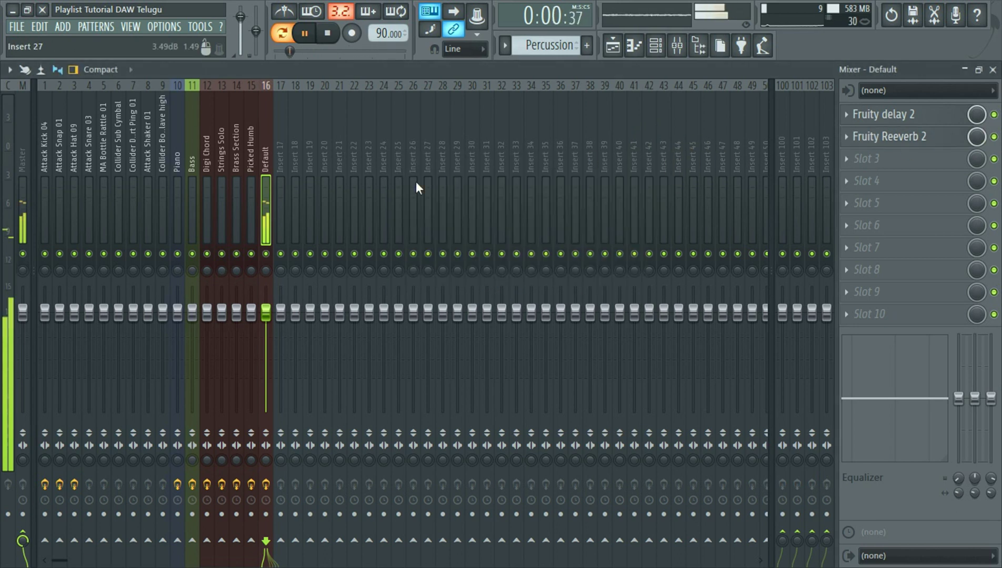
Step: Add Fruity Parametric EQ 2 to the Default track's third effect slot and boost band 7 by about 8.9 dB at 10560 Hz
{"action": "left_click", "coordinate": [849, 161]}
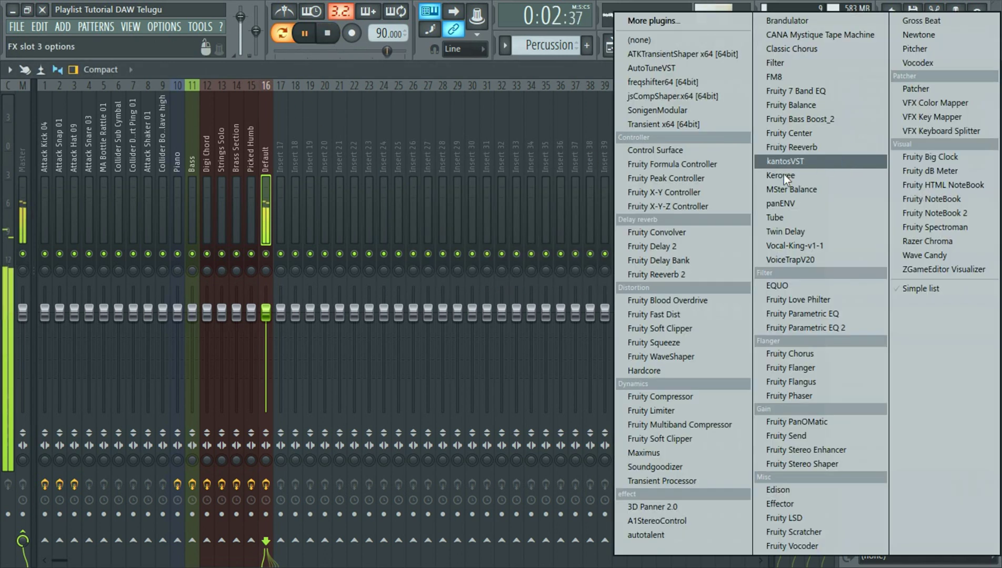
{"action": "left_click", "coordinate": [811, 326]}
{"action": "left_click_drag", "start_coordinate": [364, 222], "coordinate": [499, 183]}
{"action": "left_click_drag", "start_coordinate": [484, 295], "coordinate": [514, 232]}
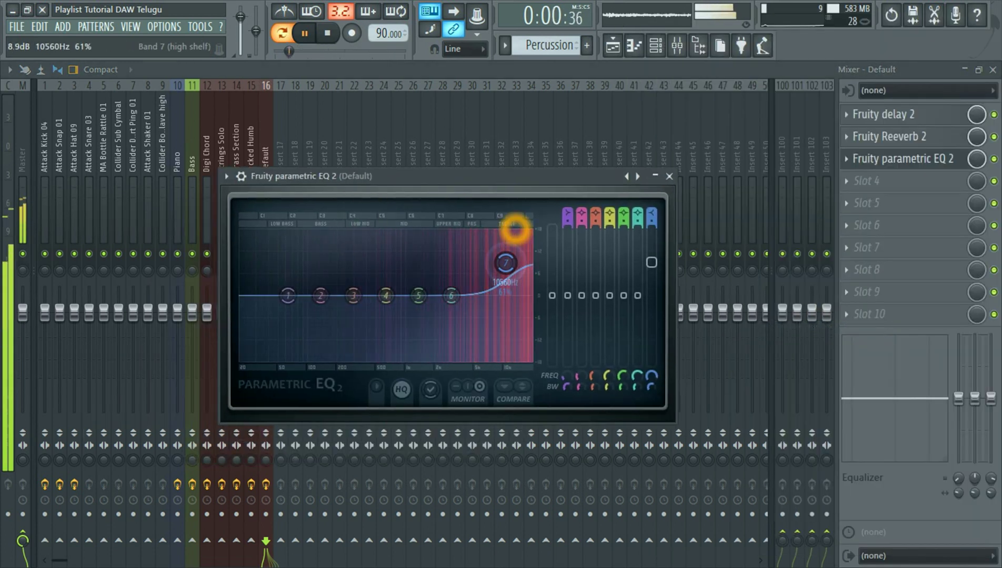
{"action": "left_click", "coordinate": [670, 177]}
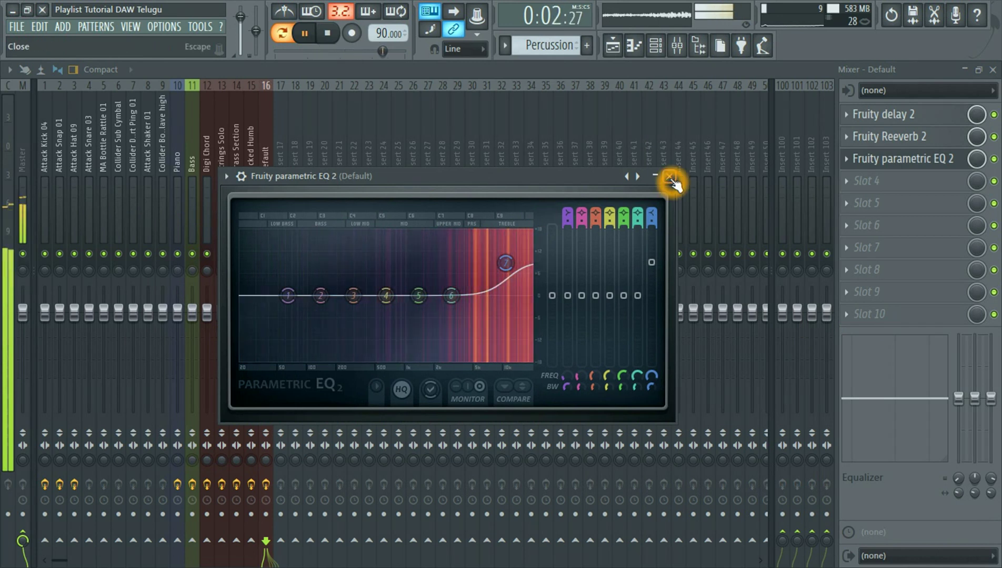
Step: Nudge EQ band 6, cut band 4 by about 1.1 dB near 616 Hz, close the equalizer and stop playback
{"action": "mouse_move", "coordinate": [453, 297]}
{"action": "left_mouse_down"}
{"action": "mouse_move", "coordinate": [457, 178]}
{"action": "mouse_move", "coordinate": [468, 295]}
{"action": "mouse_move", "coordinate": [456, 294]}
{"action": "left_mouse_up"}
{"action": "mouse_move", "coordinate": [386, 295]}
{"action": "left_mouse_down"}
{"action": "mouse_move", "coordinate": [391, 161]}
{"action": "mouse_move", "coordinate": [383, 297]}
{"action": "left_mouse_up"}
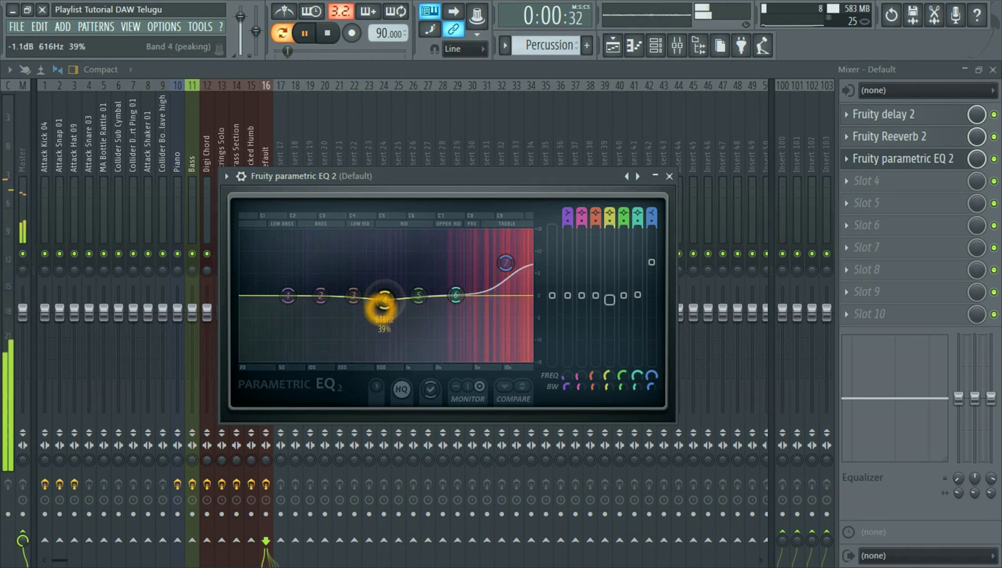
{"action": "left_click", "coordinate": [669, 175]}
{"action": "left_click", "coordinate": [336, 32]}
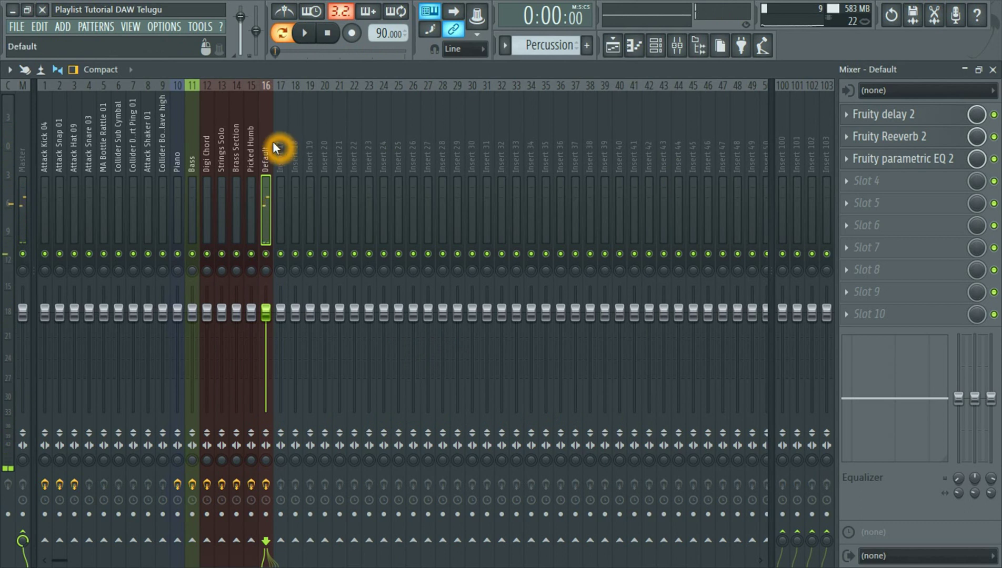
{"action": "scroll", "coordinate": [413, 145], "scroll_direction": "down", "scroll_amount": 1}
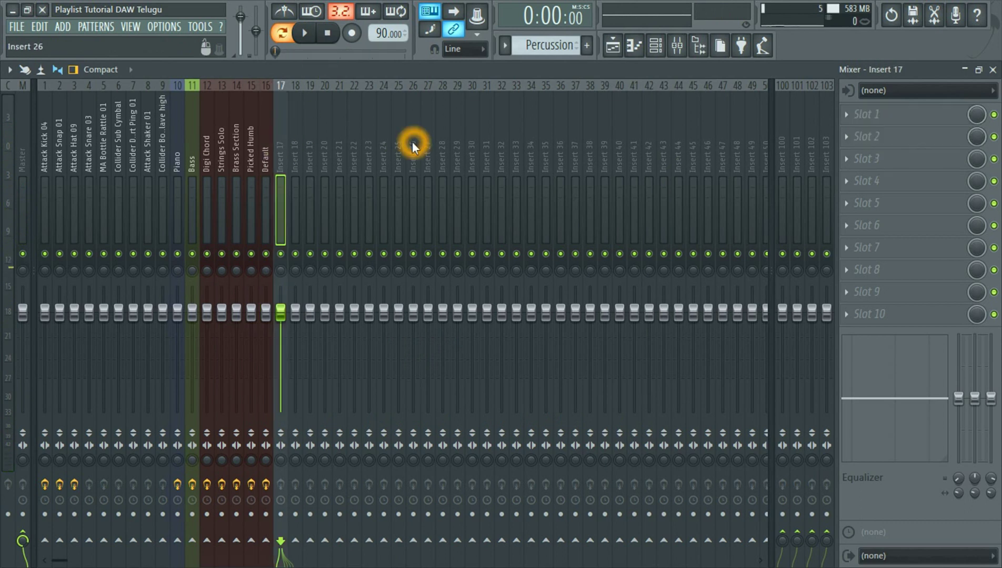
{"action": "right_click", "coordinate": [278, 126]}
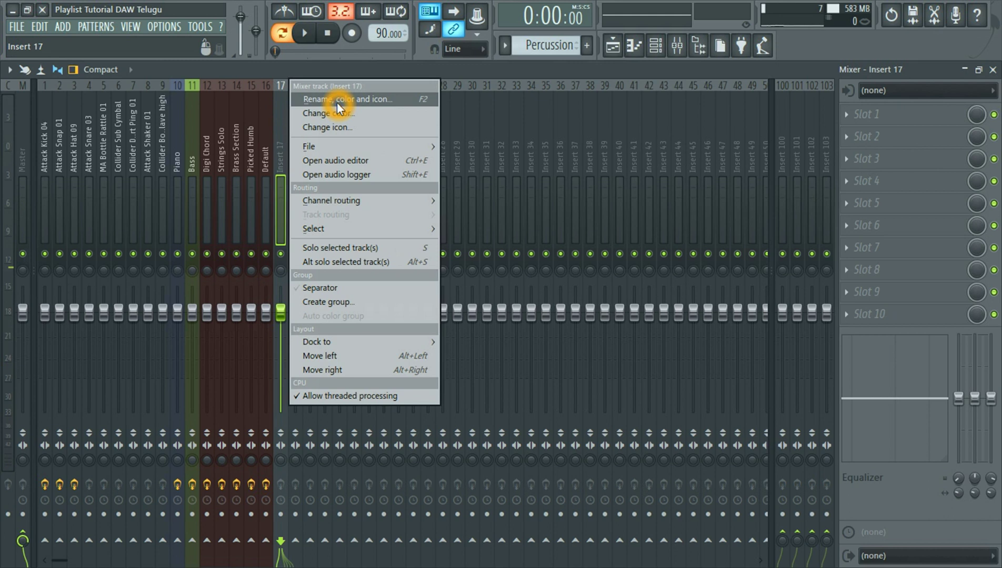
{"action": "left_click", "coordinate": [279, 120]}
{"action": "key", "text": "F2"}
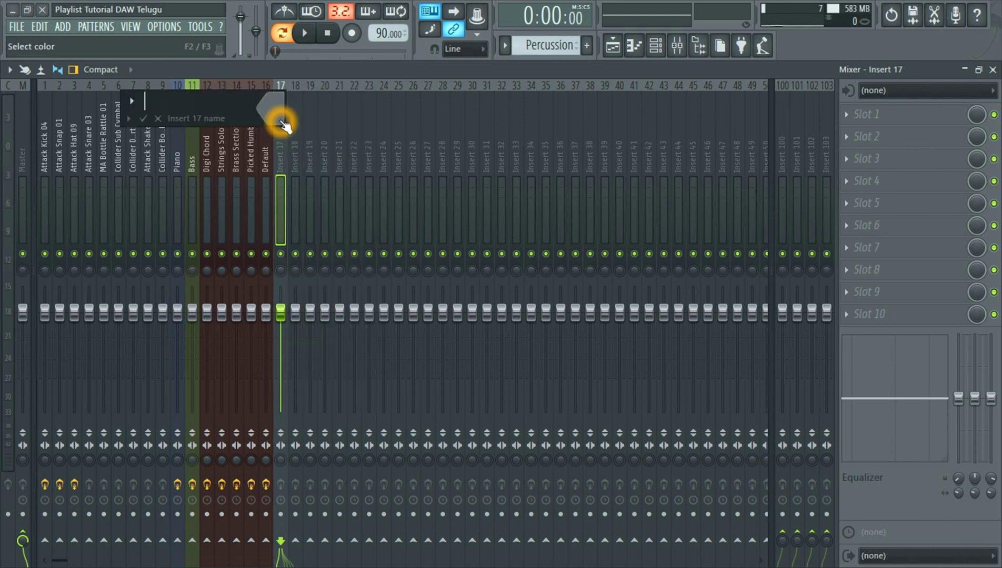
{"action": "left_click", "coordinate": [162, 119]}
{"action": "left_click", "coordinate": [295, 174]}
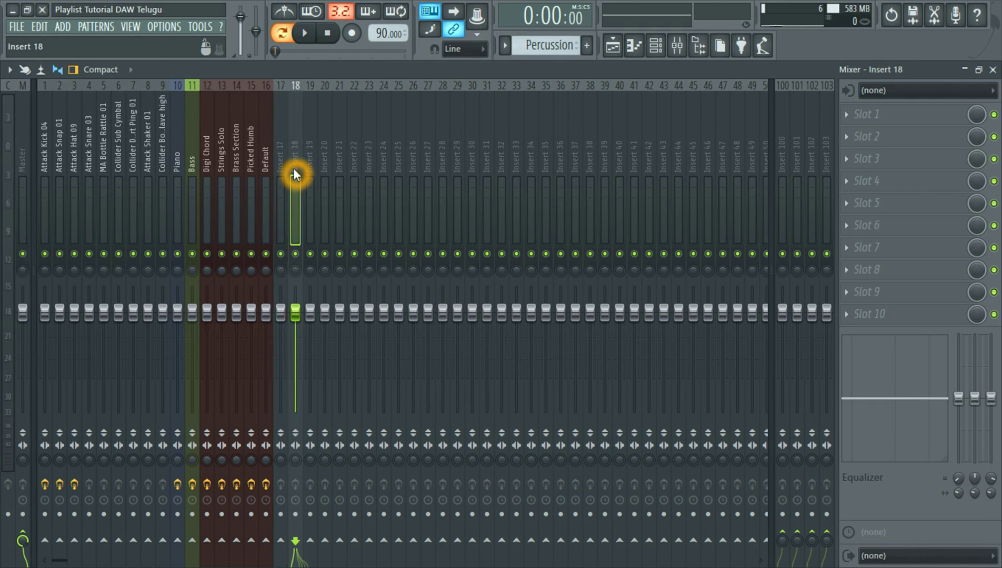
{"action": "key", "text": "F2"}
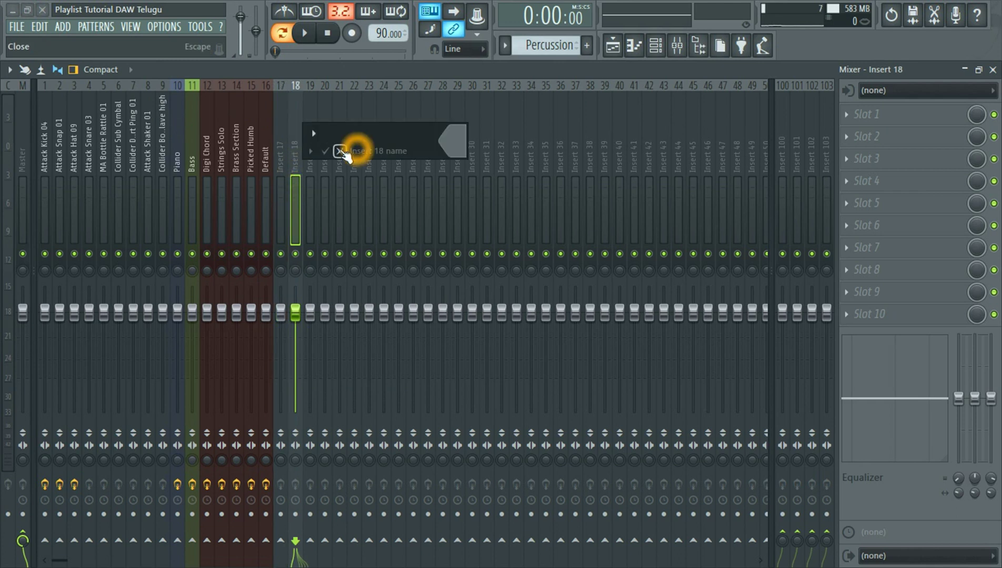
{"action": "left_click", "coordinate": [341, 152]}
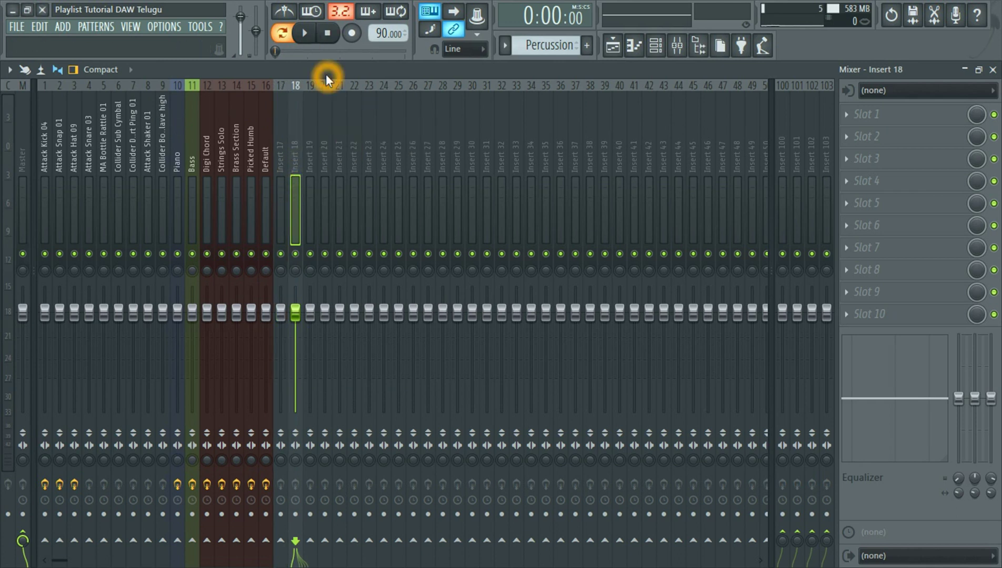
Step: Select mixer tracks 1 to 9, from Attack Kick 04 through the last Collider track before Piano
{"action": "left_click", "coordinate": [165, 160]}
{"action": "left_click_drag", "start_coordinate": [164, 161], "coordinate": [58, 159]}
{"action": "left_click", "coordinate": [43, 164]}
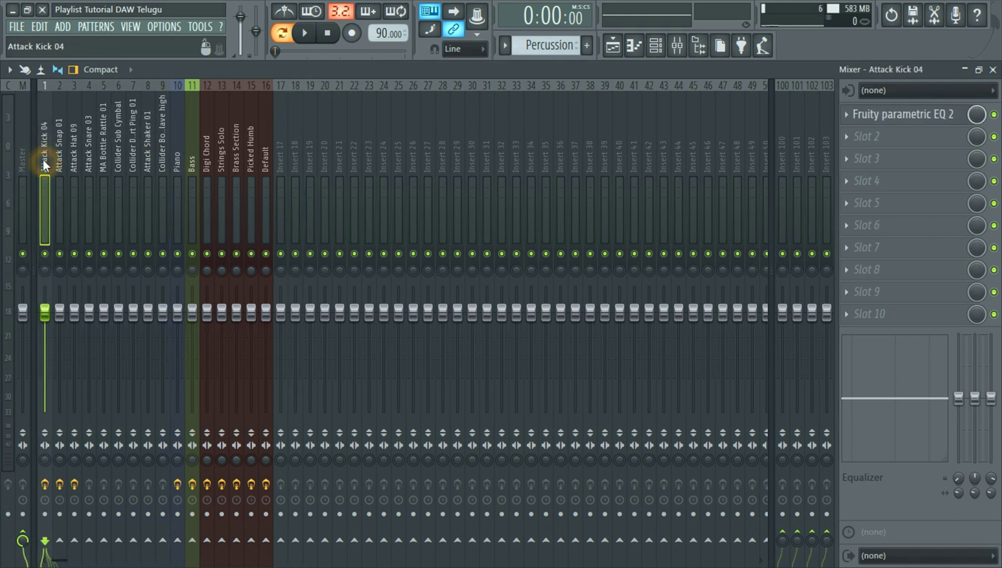
{"action": "left_click_drag", "start_coordinate": [44, 163], "coordinate": [168, 143]}
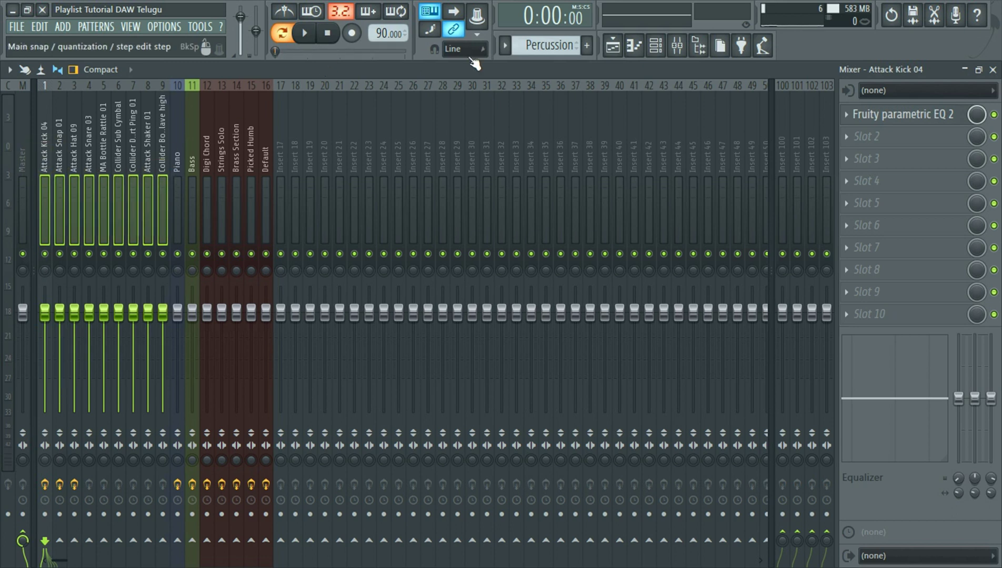
Step: Switch to the Drums pattern, play it briefly and stop playback
{"action": "left_click", "coordinate": [506, 46]}
{"action": "left_click", "coordinate": [513, 62]}
{"action": "left_click", "coordinate": [304, 34]}
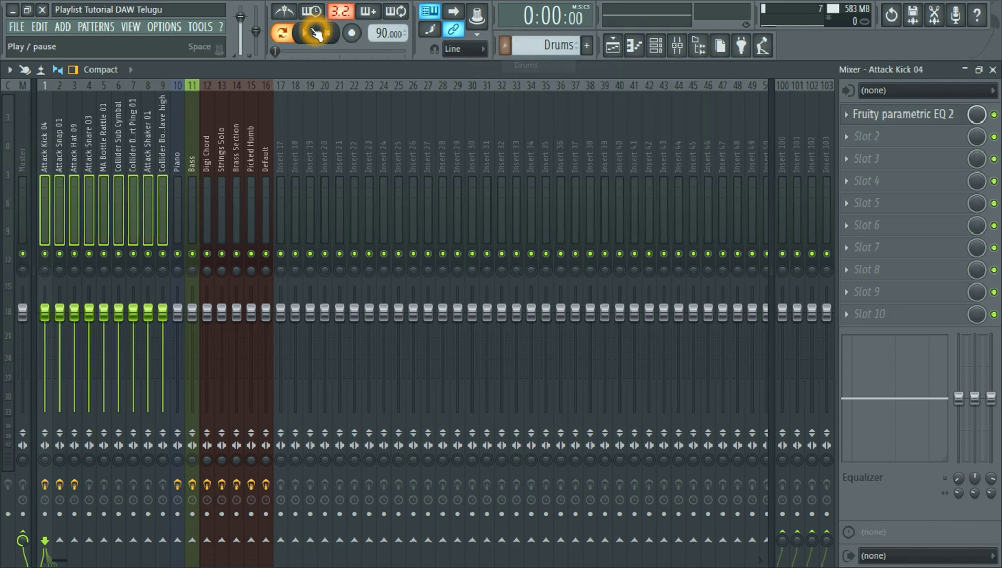
{"action": "left_click", "coordinate": [328, 33]}
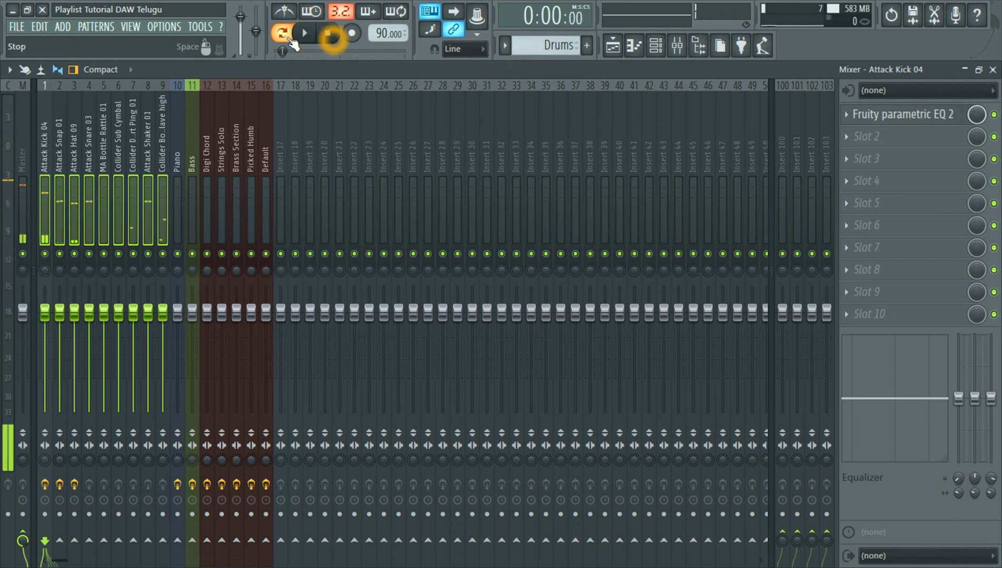
{"action": "right_click", "coordinate": [42, 89]}
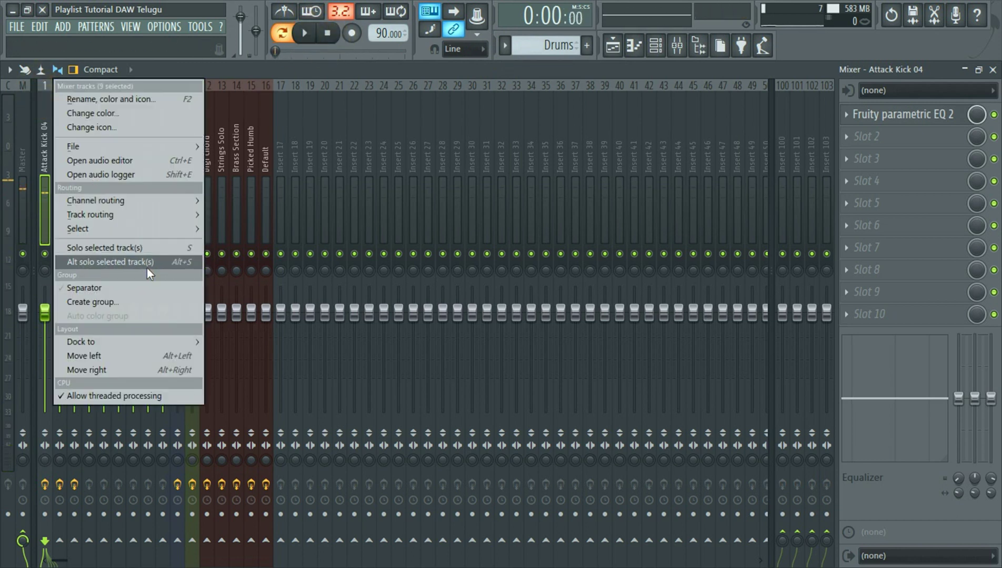
{"action": "left_click", "coordinate": [100, 288]}
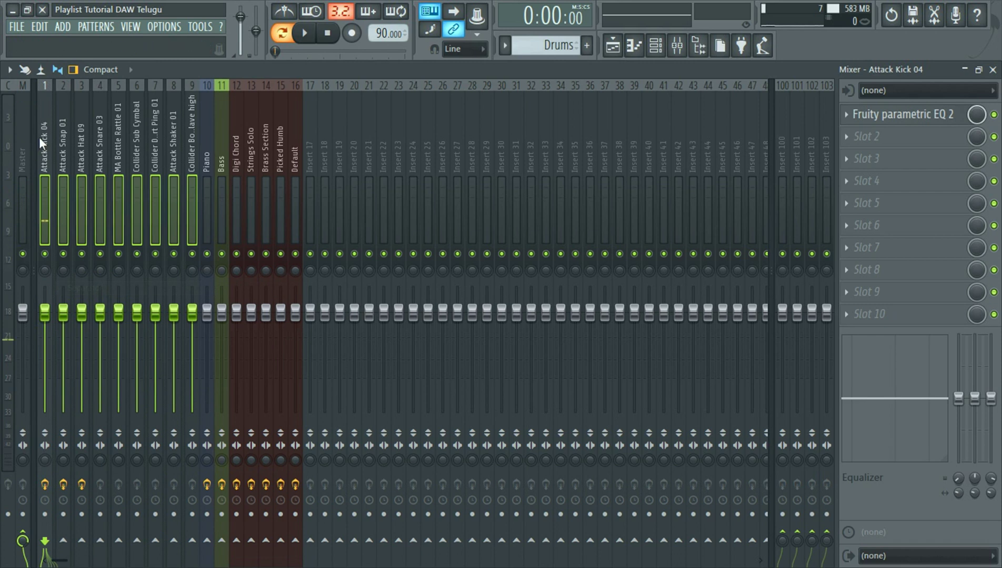
{"action": "right_click", "coordinate": [42, 136]}
{"action": "left_click", "coordinate": [96, 289]}
Step: Create a mixer group named Drums from the nine selected drum tracks and give it a light teal-blue color
{"action": "right_click", "coordinate": [45, 117]}
{"action": "left_click", "coordinate": [93, 300]}
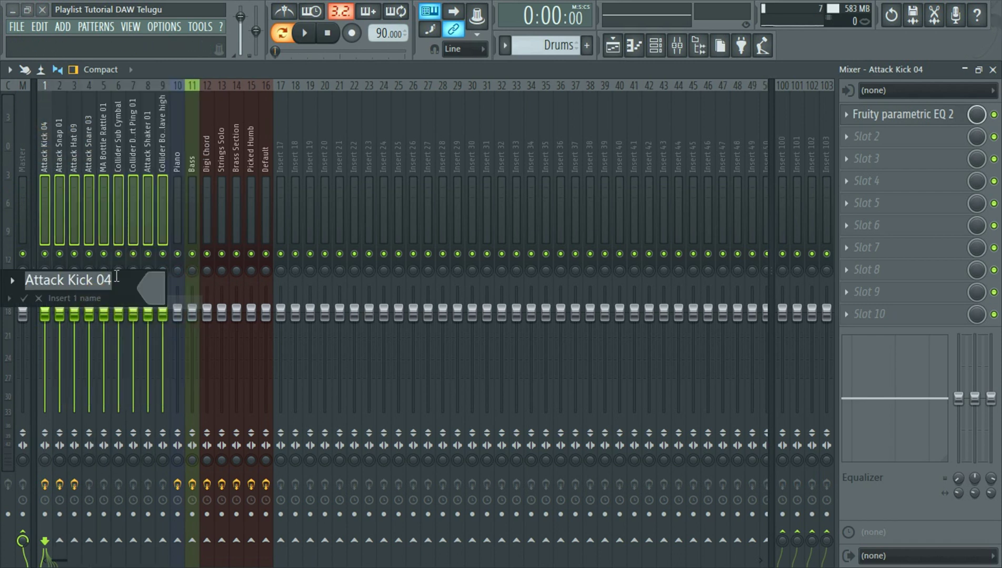
{"action": "type", "text": "Drums"}
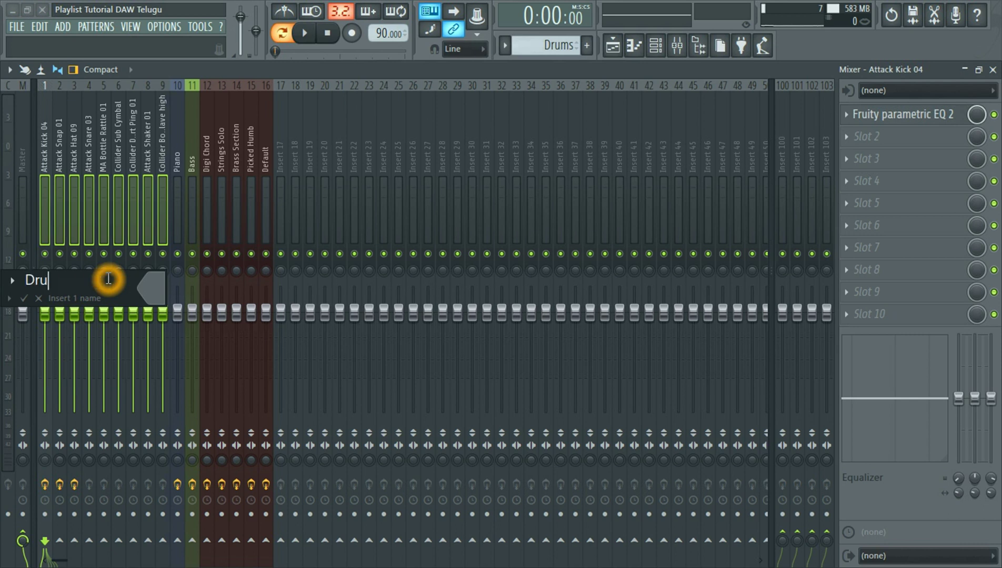
{"action": "left_click", "coordinate": [159, 287]}
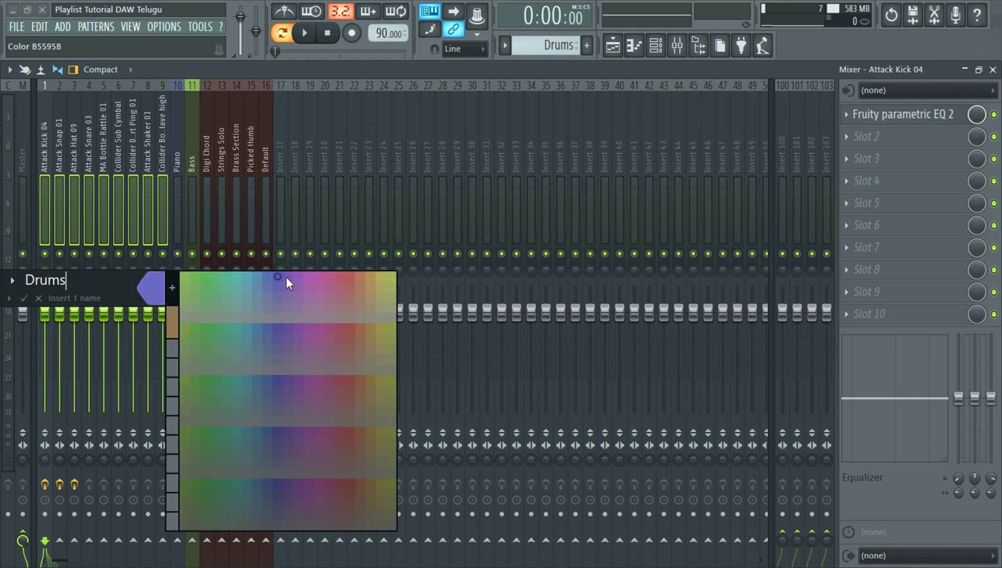
{"action": "left_click", "coordinate": [249, 277]}
{"action": "key", "text": "Return"}
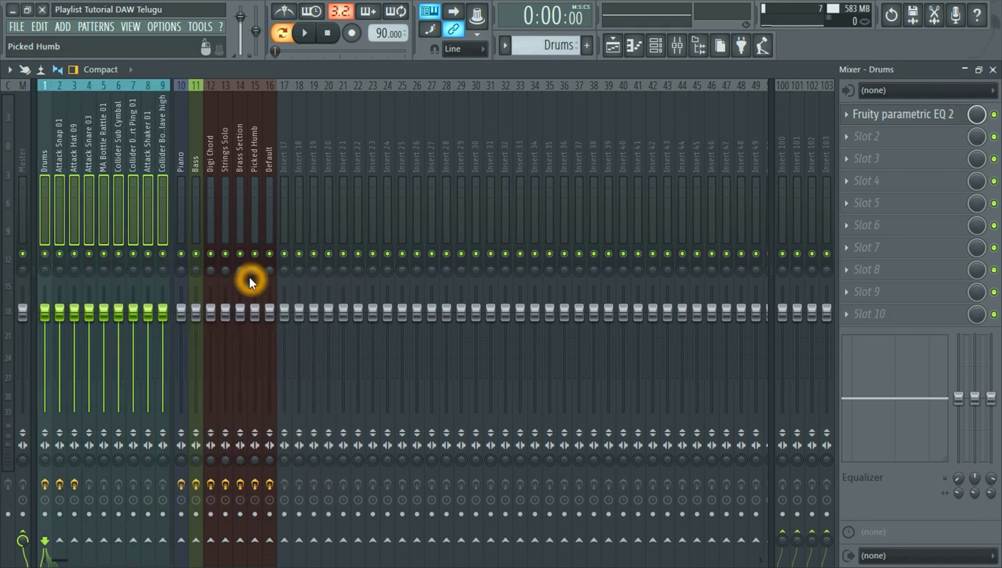
Step: Assign the Snare drum icon to the nine selected drum tracks and briefly play the Drums pattern
{"action": "right_click", "coordinate": [44, 92]}
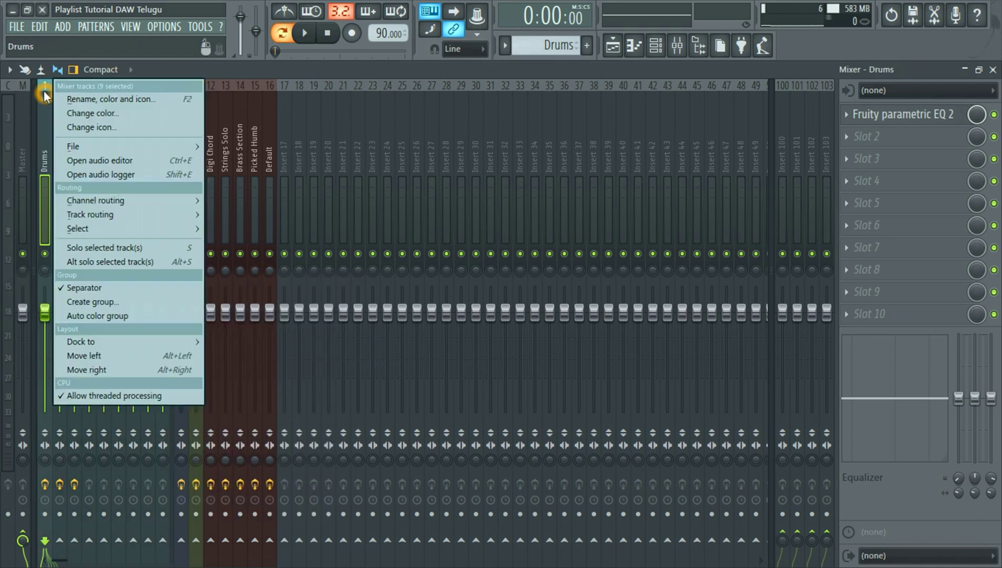
{"action": "left_click", "coordinate": [117, 127]}
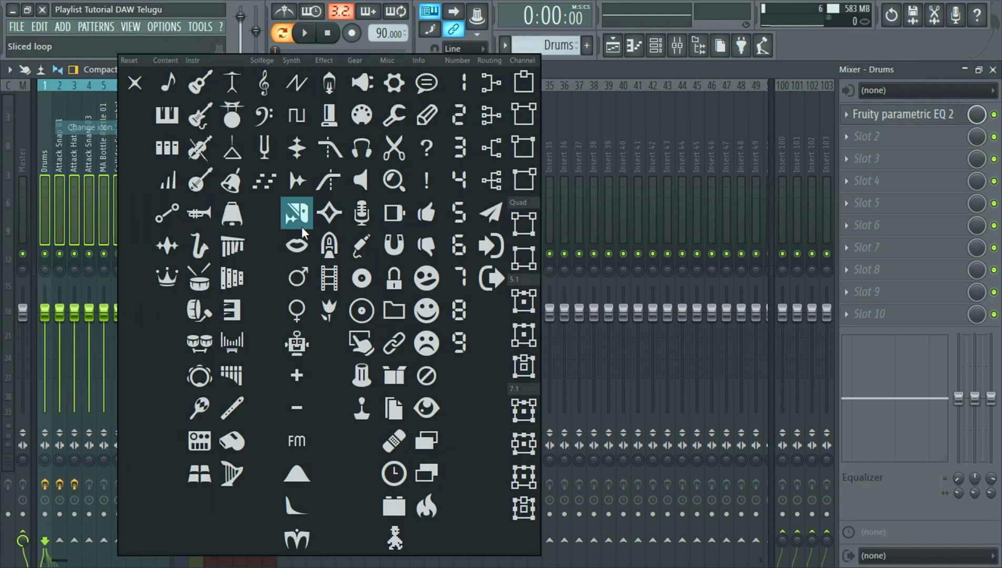
{"action": "left_click", "coordinate": [208, 289]}
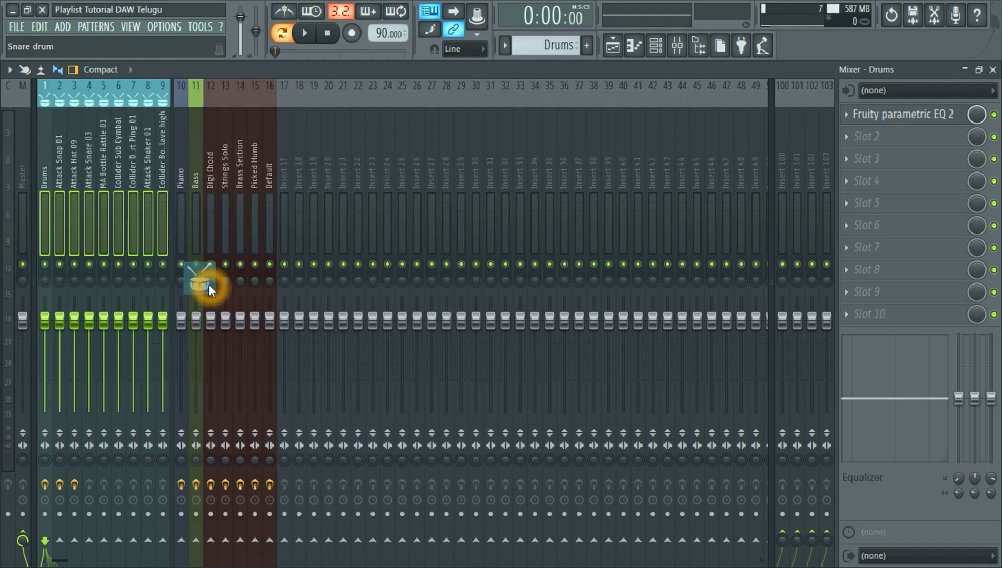
{"action": "left_click", "coordinate": [305, 33]}
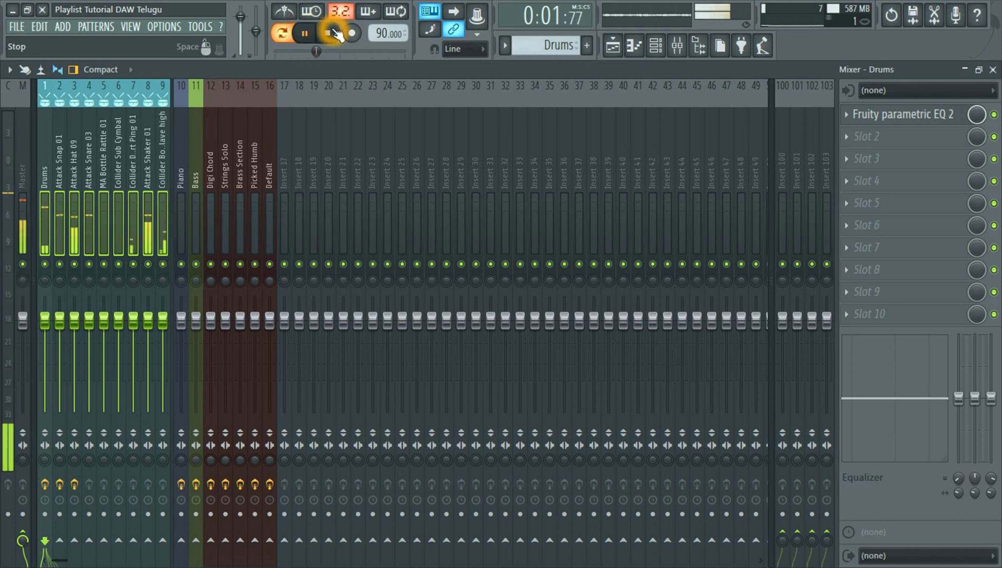
{"action": "left_click", "coordinate": [328, 33]}
Step: Preview the mixer in the Wide 3 layout with the Drums pattern playing, and return it to the Compact layout
{"action": "right_click", "coordinate": [44, 124]}
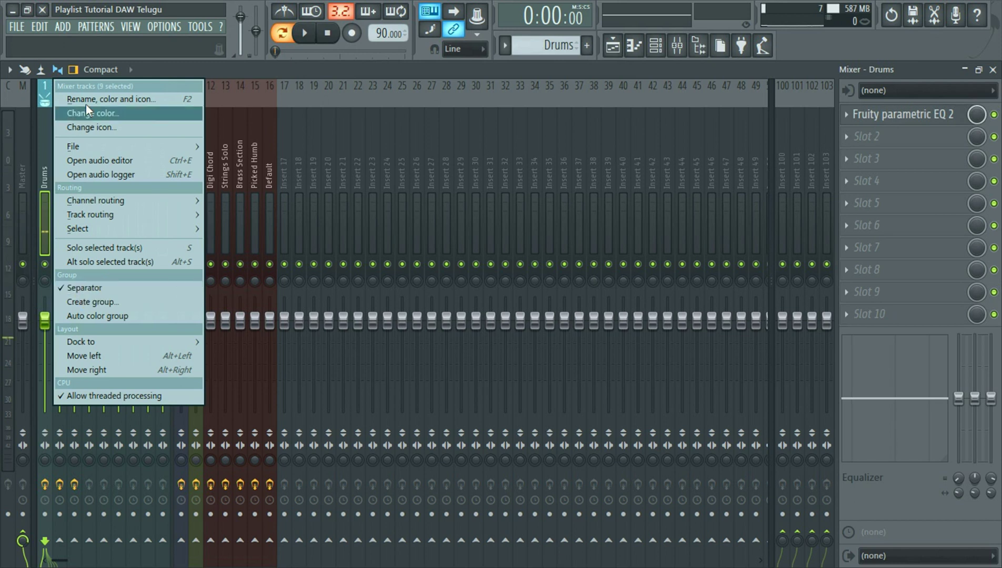
{"action": "left_click", "coordinate": [216, 63]}
{"action": "left_click", "coordinate": [130, 71]}
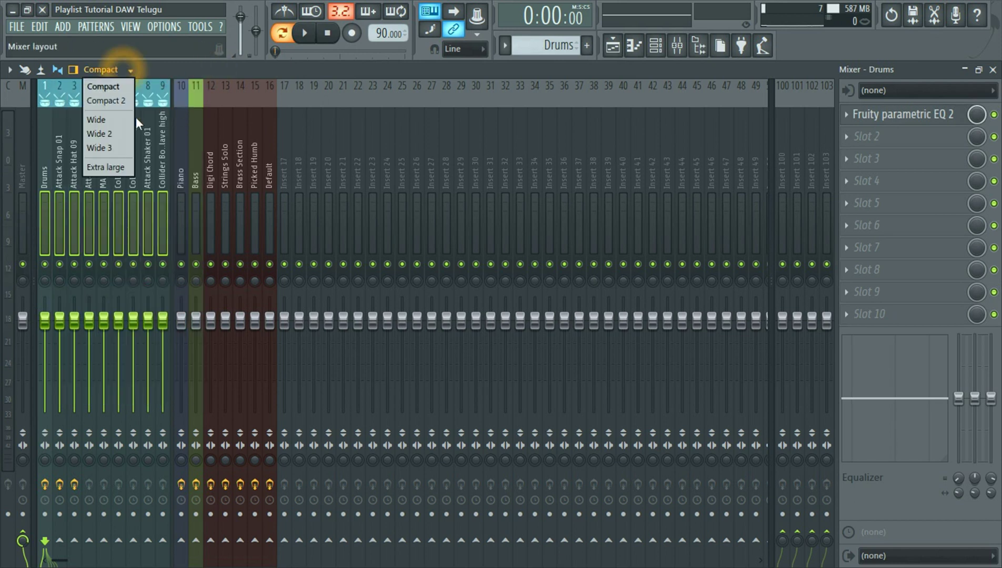
{"action": "left_click", "coordinate": [103, 148]}
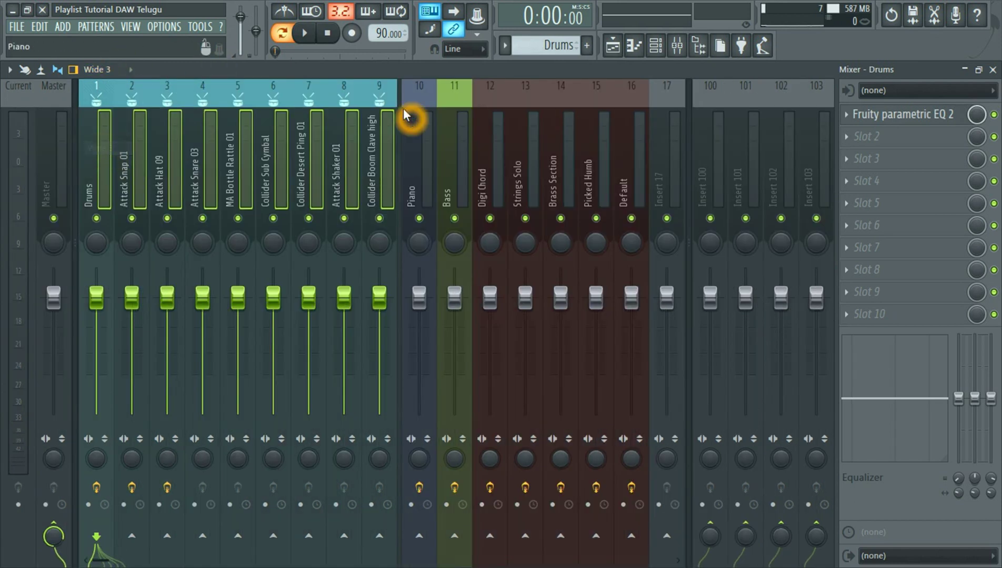
{"action": "left_click", "coordinate": [409, 123]}
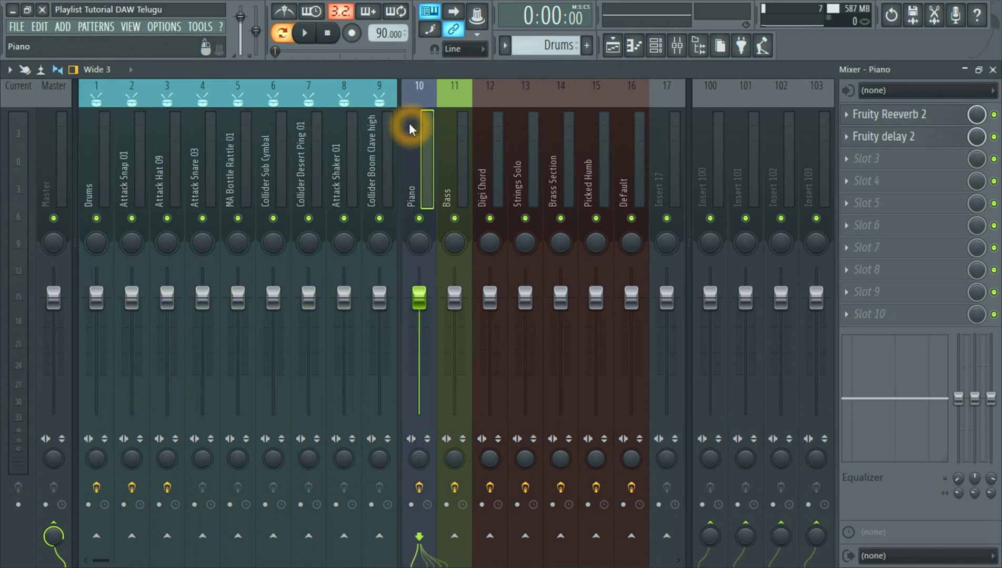
{"action": "left_click", "coordinate": [288, 136]}
{"action": "left_click", "coordinate": [311, 41]}
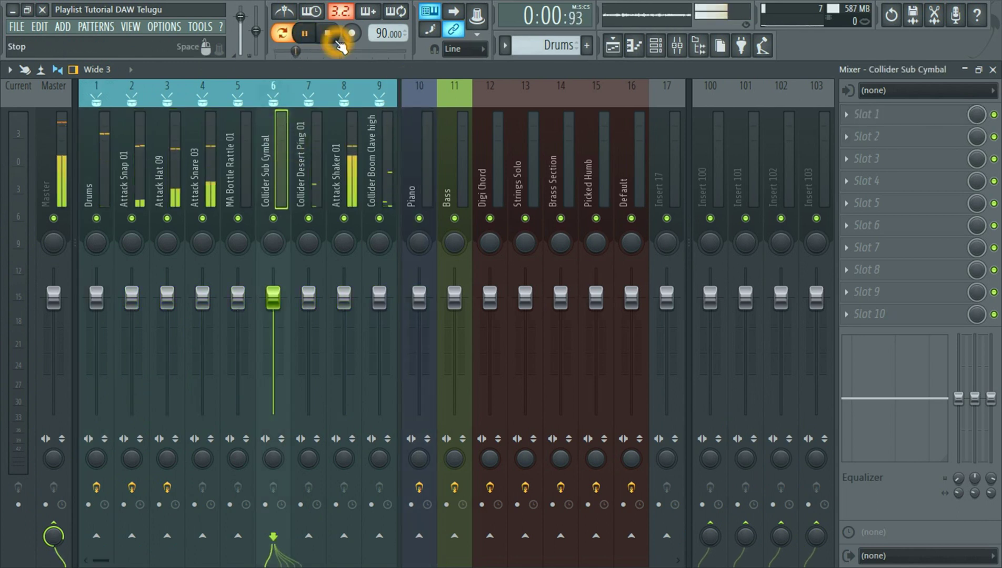
{"action": "left_click", "coordinate": [327, 34]}
{"action": "left_click", "coordinate": [98, 69]}
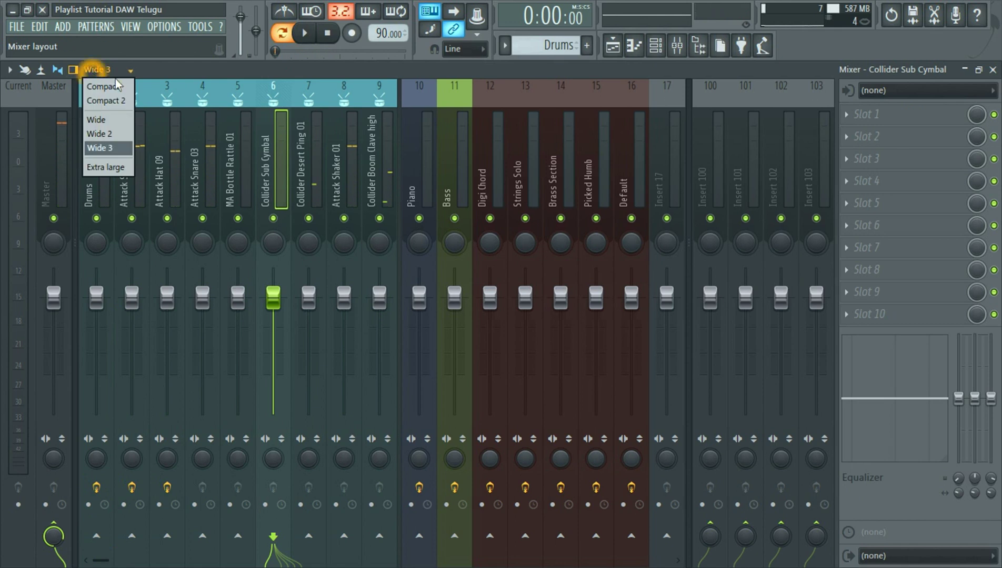
{"action": "left_click", "coordinate": [108, 84]}
Step: Examine the drum tracks from Drums to Collider Boom Clave high and the separate insert tracks 100 and 101, including their routing to the Master
{"action": "left_click", "coordinate": [159, 154]}
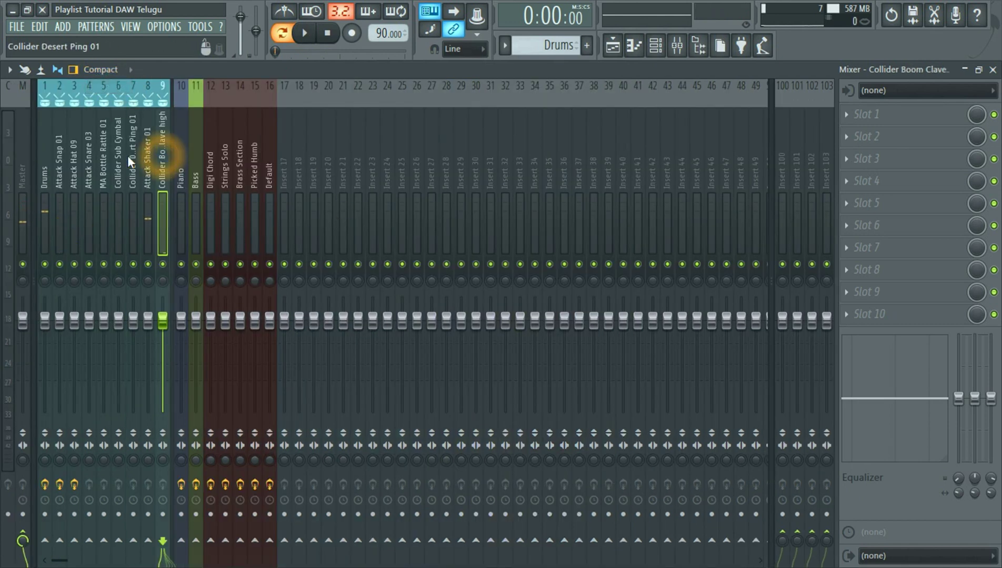
{"action": "left_click", "coordinate": [46, 154]}
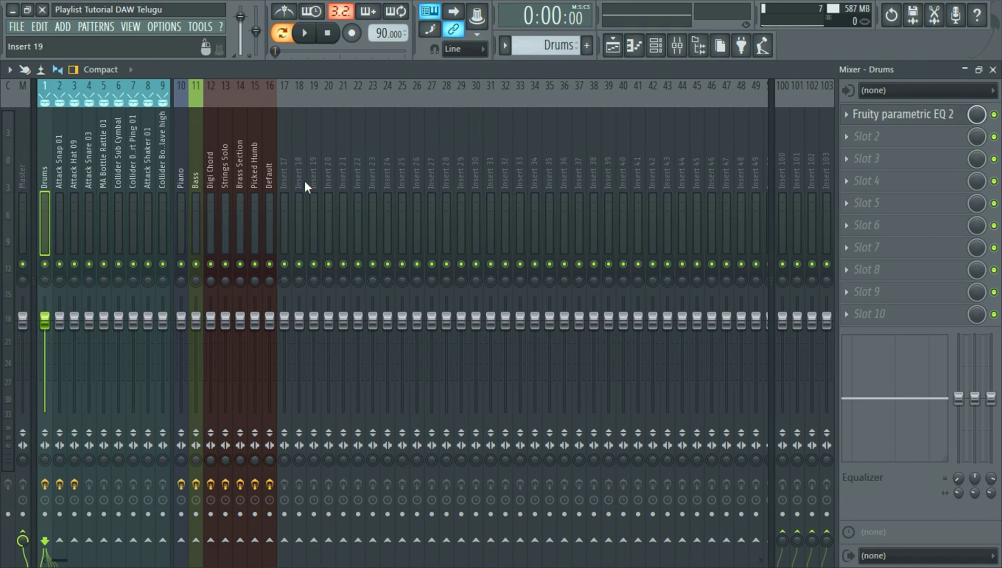
{"action": "left_click", "coordinate": [160, 140]}
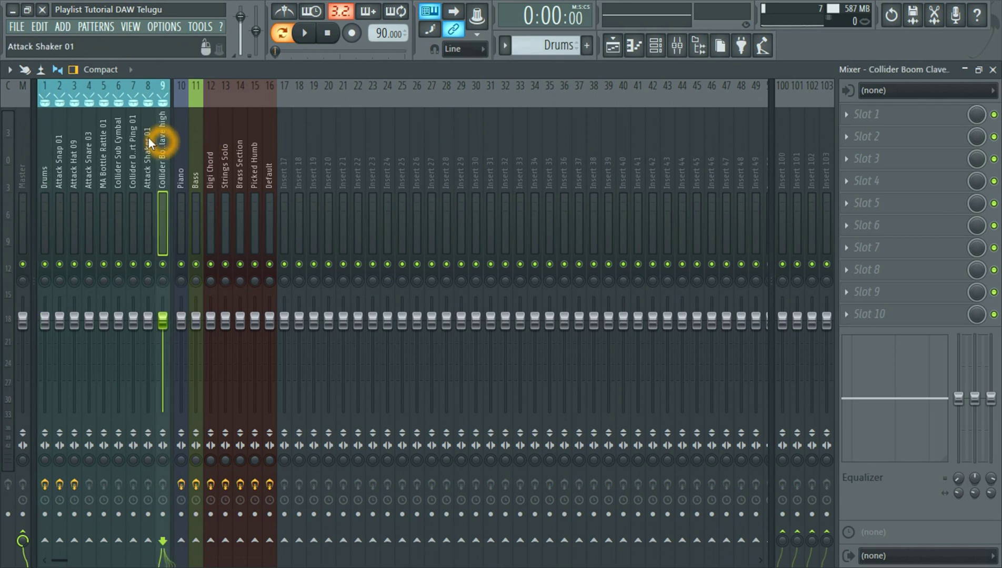
{"action": "left_click_drag", "start_coordinate": [164, 149], "coordinate": [43, 143]}
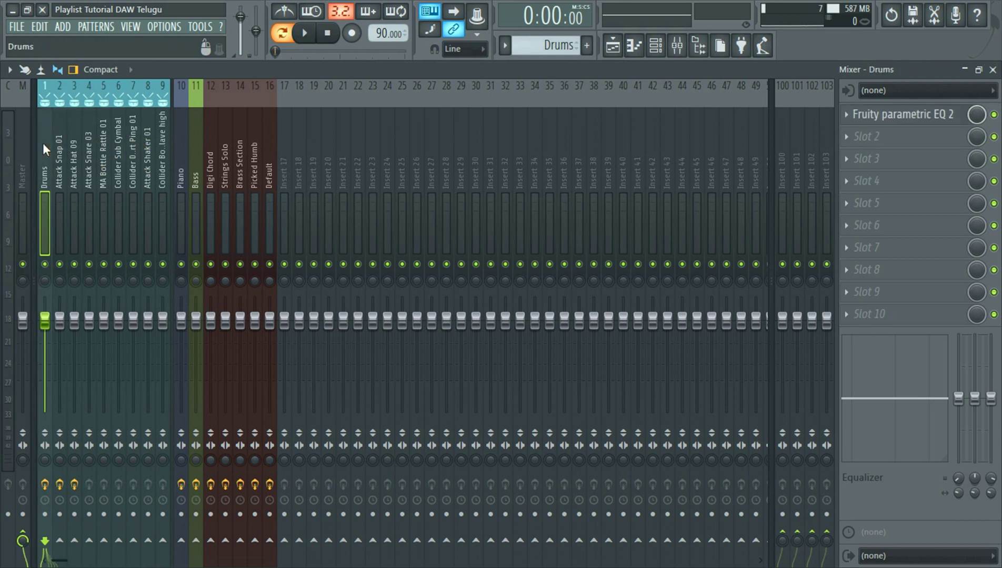
{"action": "left_click", "coordinate": [159, 142]}
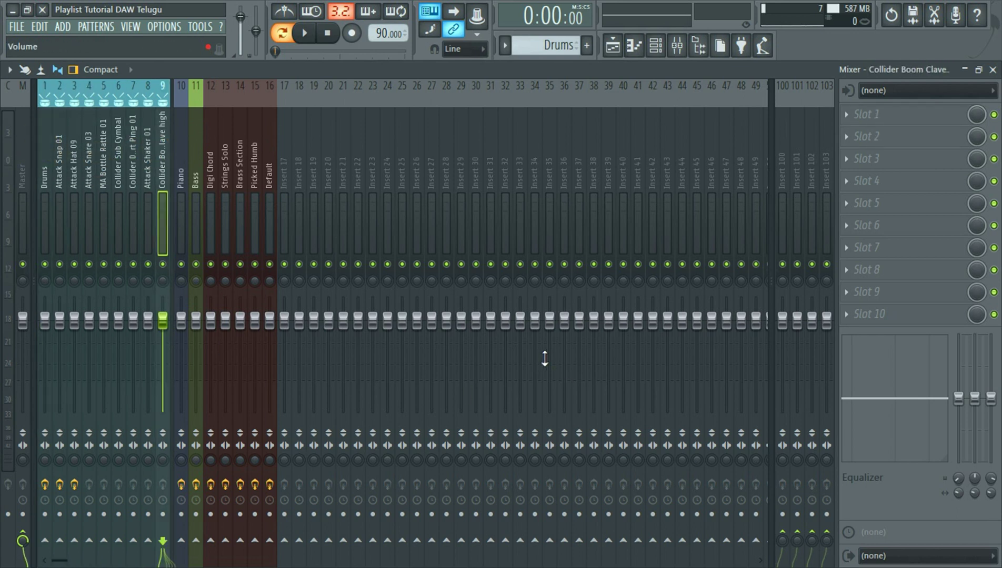
{"action": "left_click_drag", "start_coordinate": [778, 149], "coordinate": [795, 151]}
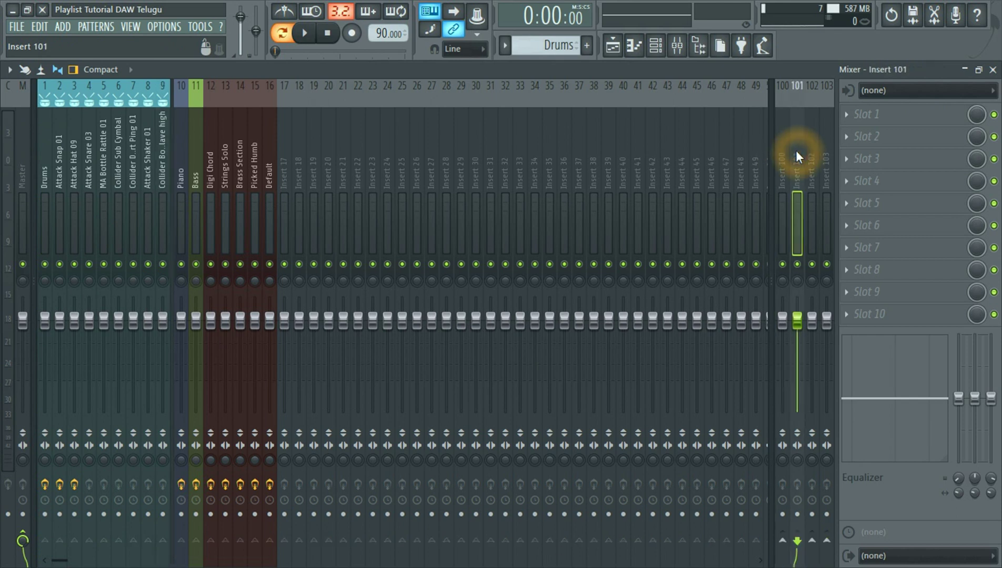
{"action": "left_click", "coordinate": [151, 138]}
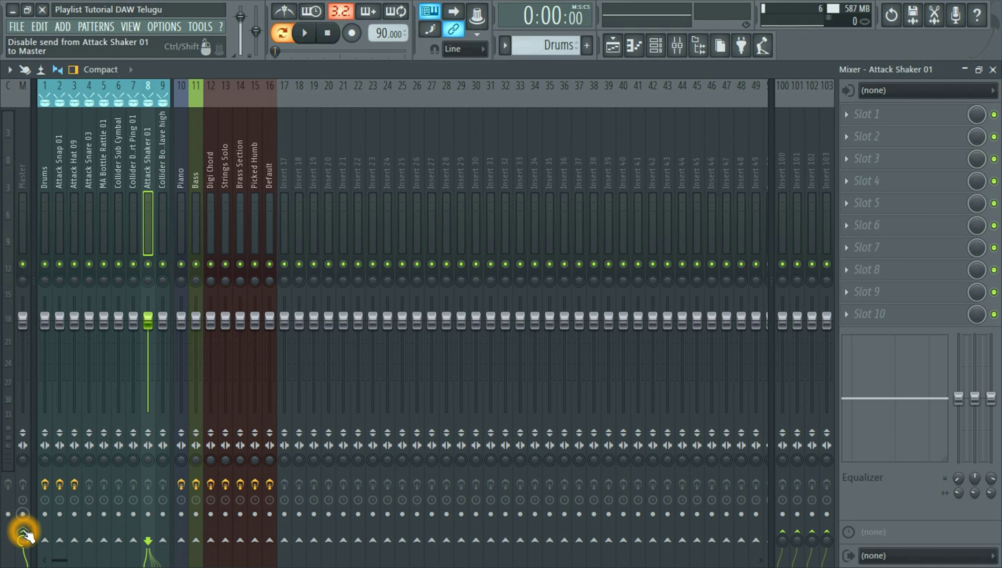
{"action": "left_click", "coordinate": [784, 188]}
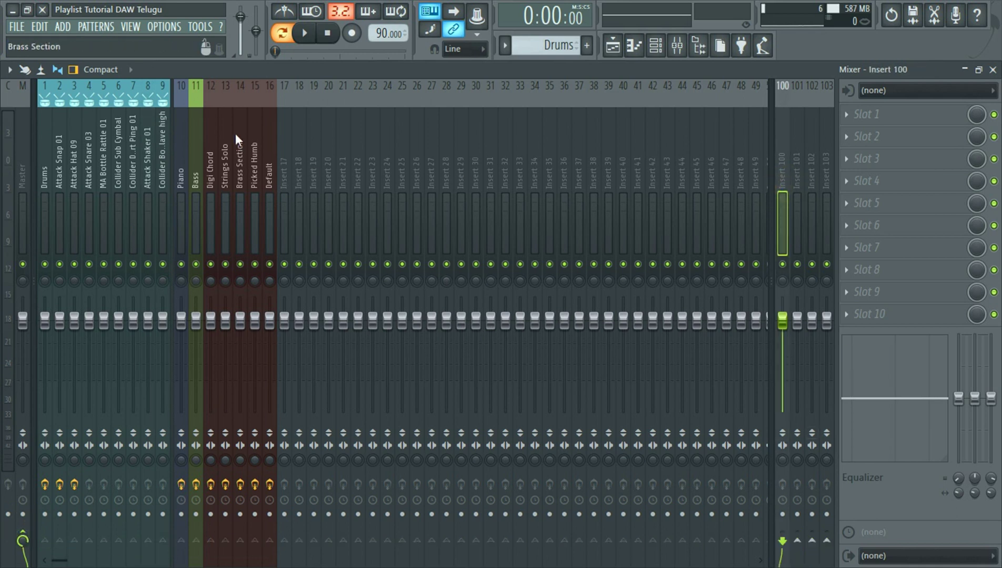
{"action": "left_click_drag", "start_coordinate": [161, 124], "coordinate": [60, 129]}
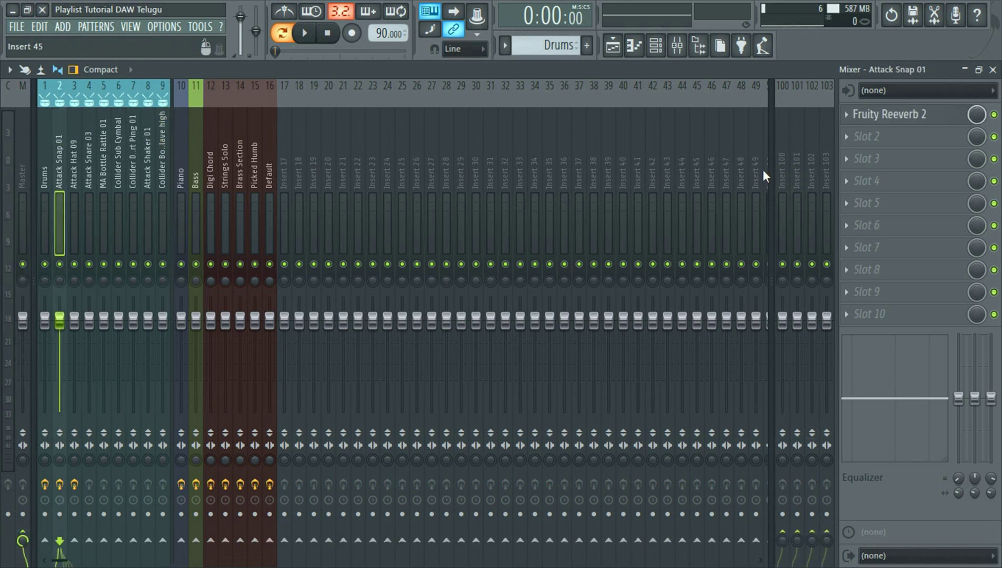
{"action": "left_click", "coordinate": [784, 127]}
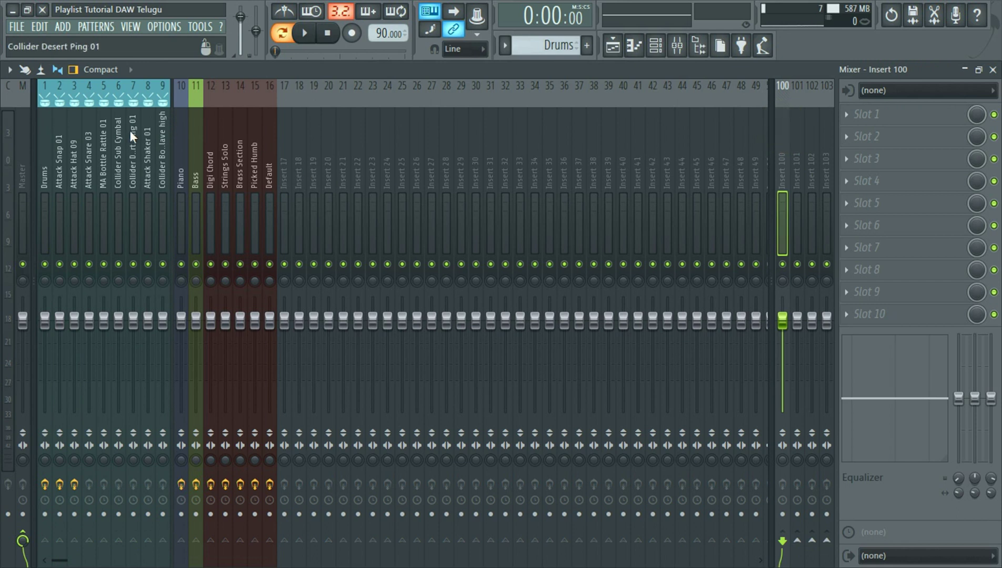
{"action": "left_click", "coordinate": [159, 146]}
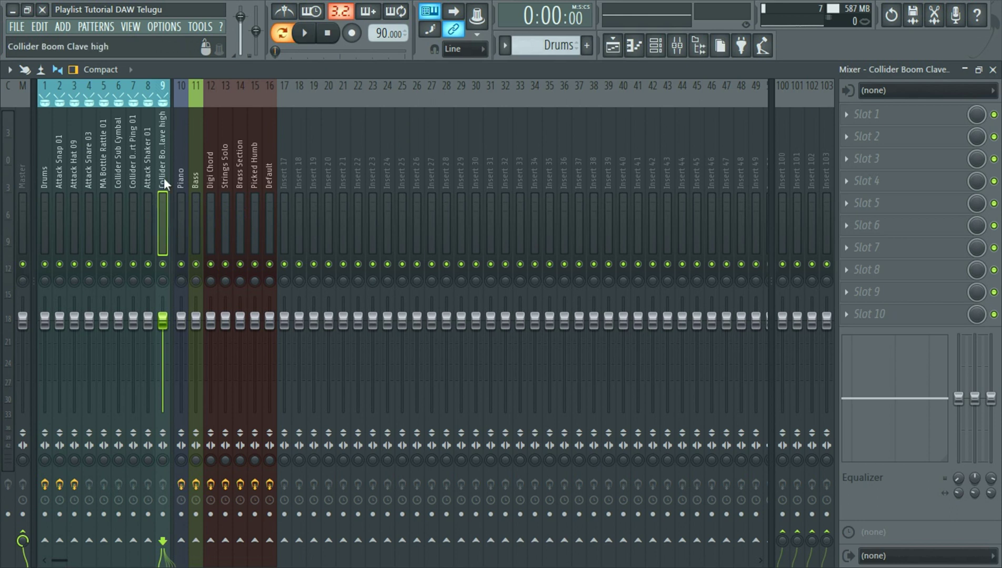
{"action": "left_click", "coordinate": [147, 173]}
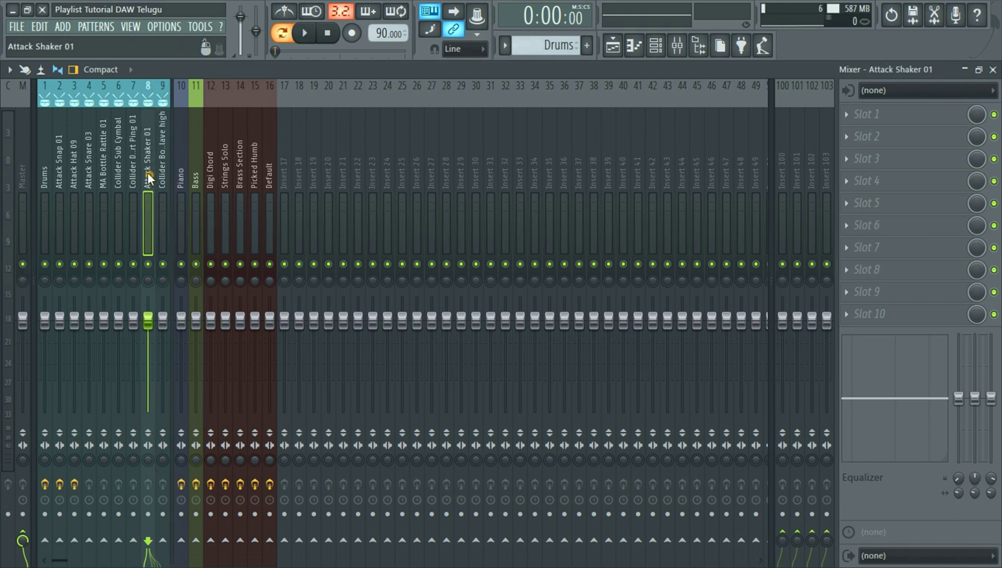
Step: Rename mixer track Insert 23 as Drums Bus and give it a light green color
{"action": "left_click", "coordinate": [375, 169]}
{"action": "right_click", "coordinate": [376, 84]}
{"action": "left_click", "coordinate": [441, 100]}
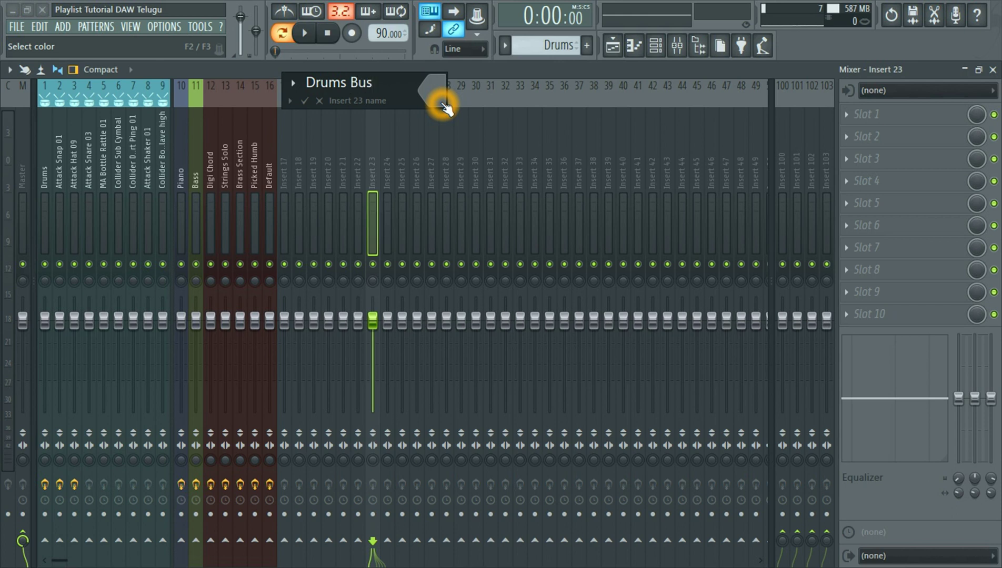
{"action": "left_click", "coordinate": [444, 105]}
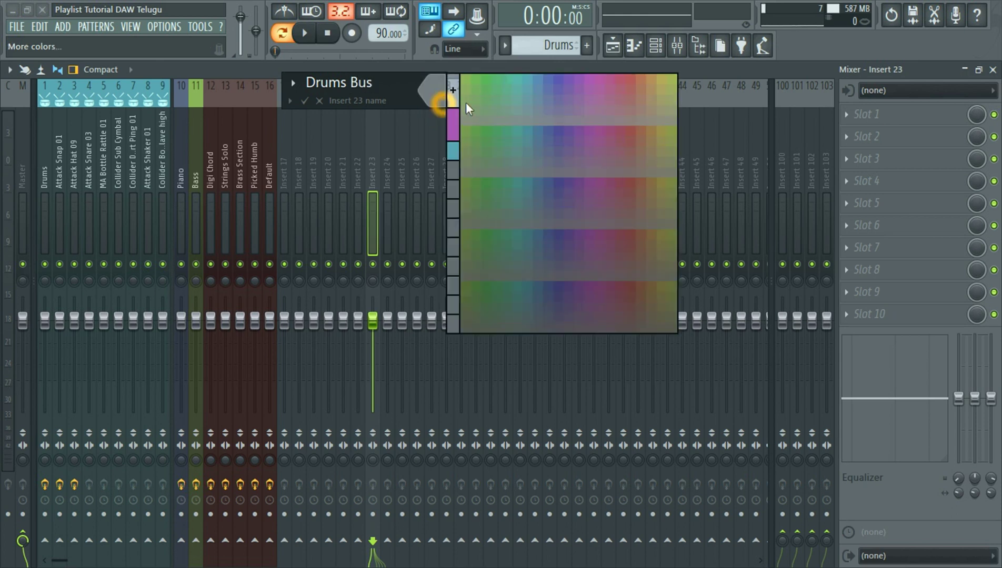
{"action": "left_click", "coordinate": [504, 79]}
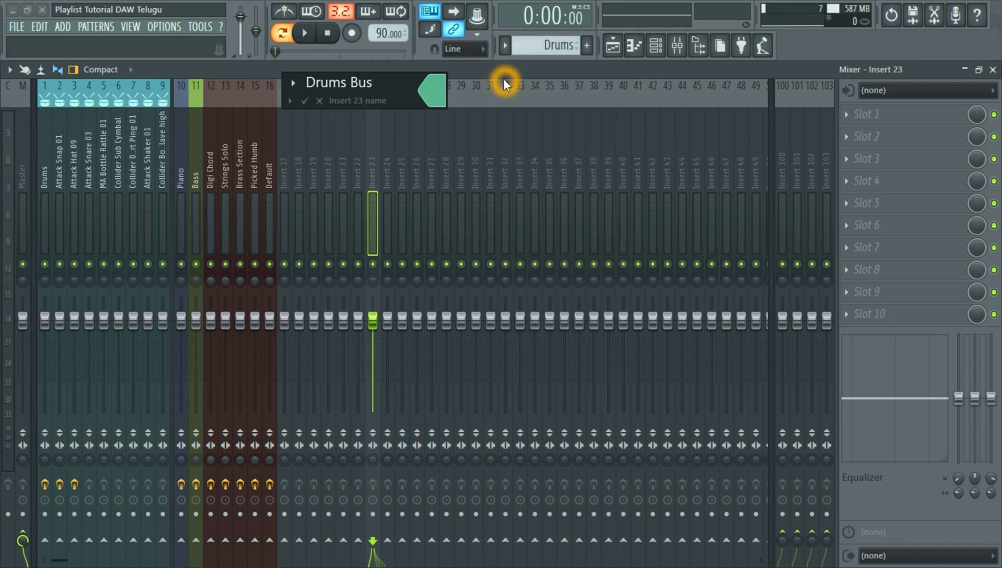
{"action": "key", "text": "Return"}
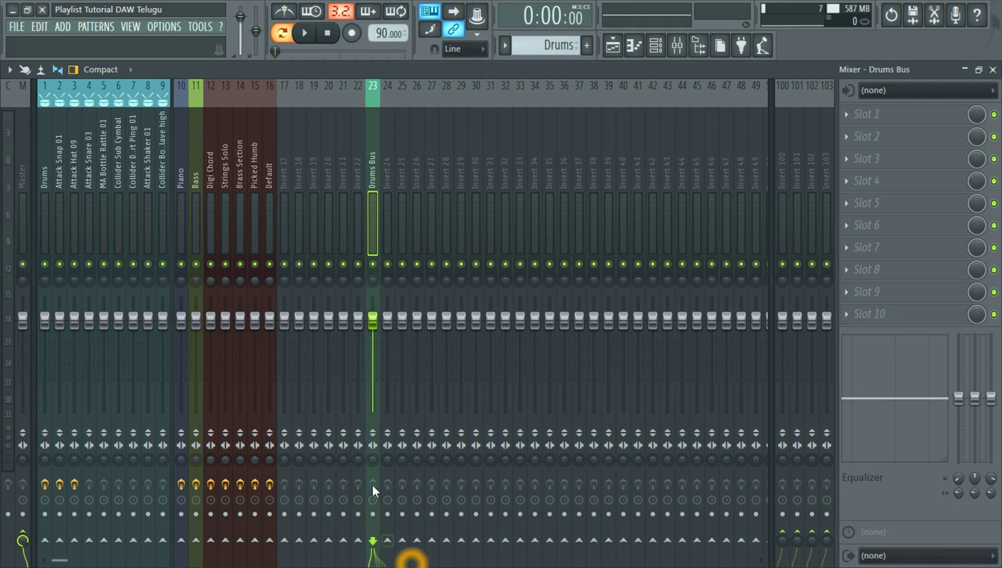
Step: Inspect the Drums Bus send to the Master, the Drums track and the Master track
{"action": "left_click", "coordinate": [22, 537]}
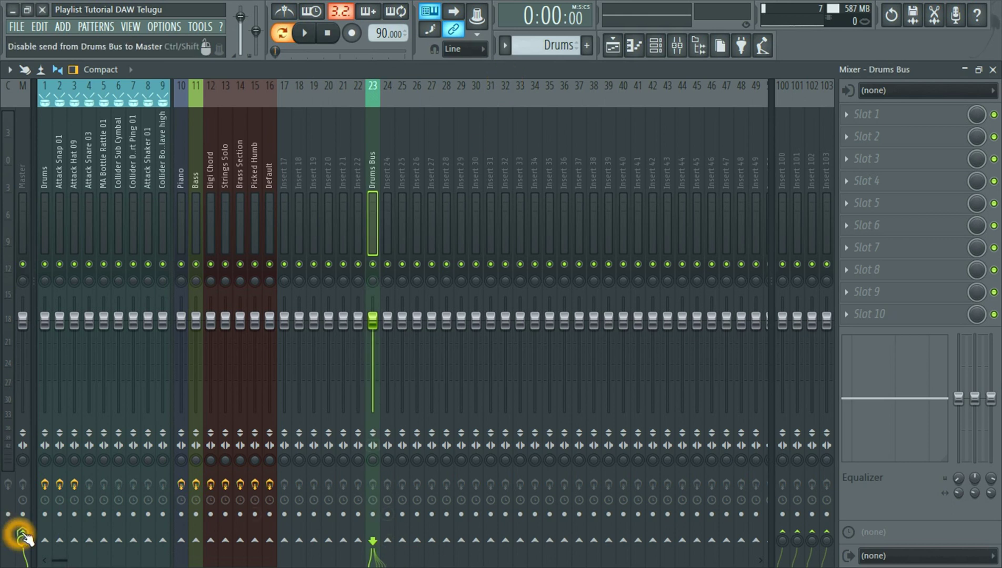
{"action": "left_click", "coordinate": [44, 162]}
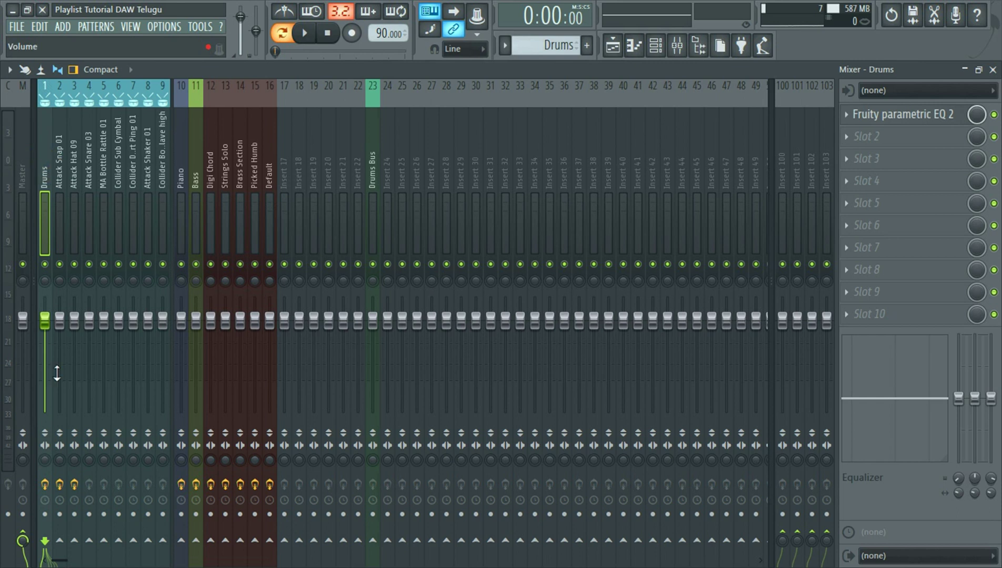
{"action": "left_click", "coordinate": [23, 176]}
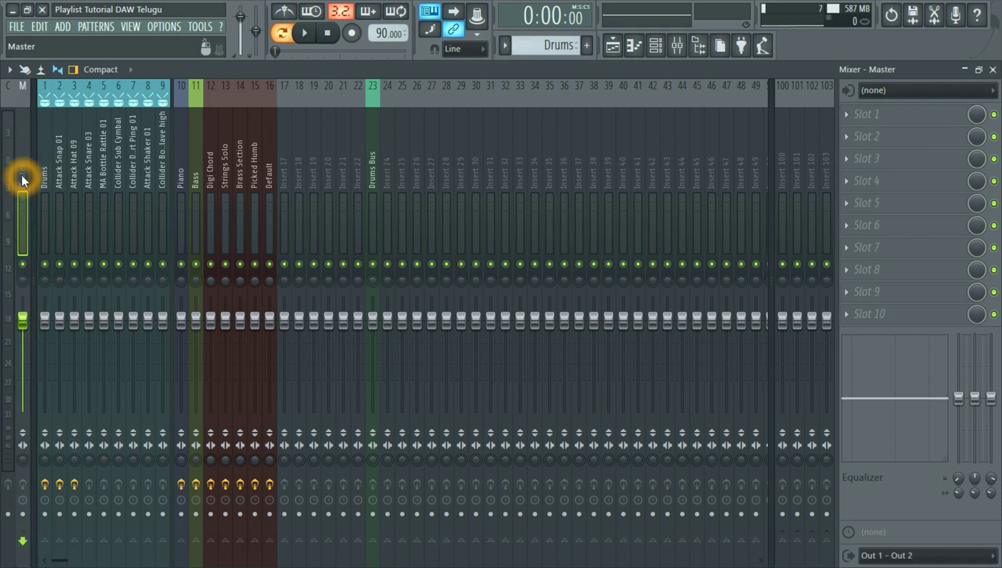
Step: Disable the sends to the Master from Drums, Attack Snap 01, Attack Hat 09, Attack Snare 03 and MA Bottle Rattle 01
{"action": "left_click", "coordinate": [44, 152]}
{"action": "left_click", "coordinate": [25, 535]}
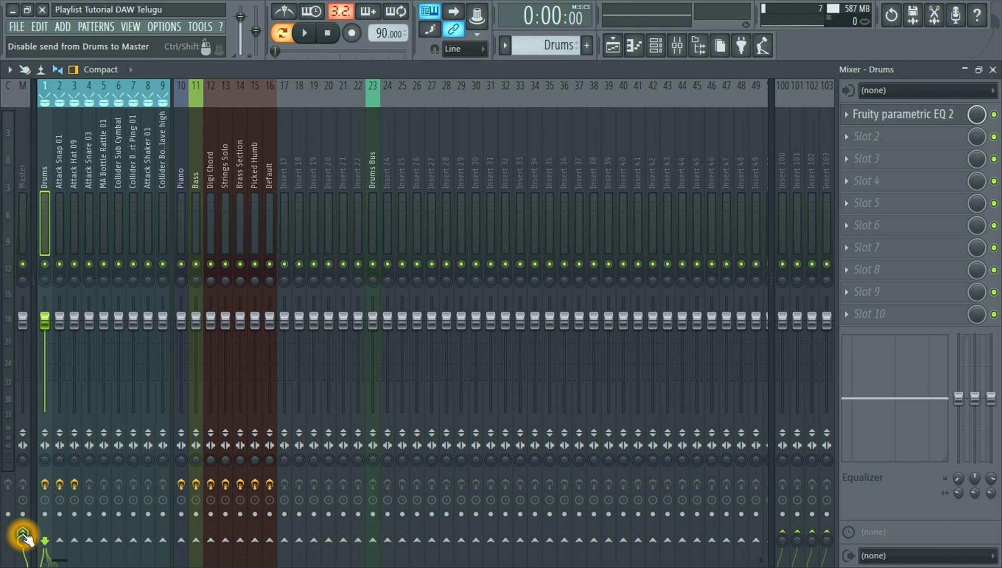
{"action": "key", "text": "Right"}
{"action": "left_click", "coordinate": [24, 536]}
{"action": "key", "text": "Right"}
{"action": "left_click", "coordinate": [25, 531]}
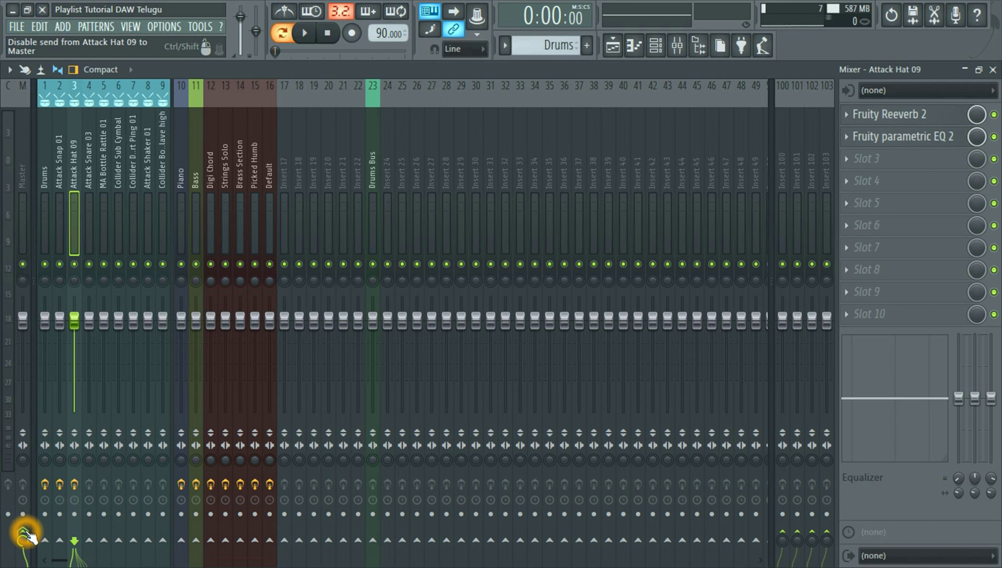
{"action": "key", "text": "Right"}
{"action": "left_click", "coordinate": [23, 529]}
{"action": "key", "text": "Right"}
{"action": "left_click", "coordinate": [24, 528]}
Step: Disable the sends to the Master from the remaining drum tracks, Collider Sub Cymbal through Collider Boom Clave high
{"action": "left_click", "coordinate": [15, 187]}
{"action": "left_click", "coordinate": [60, 162]}
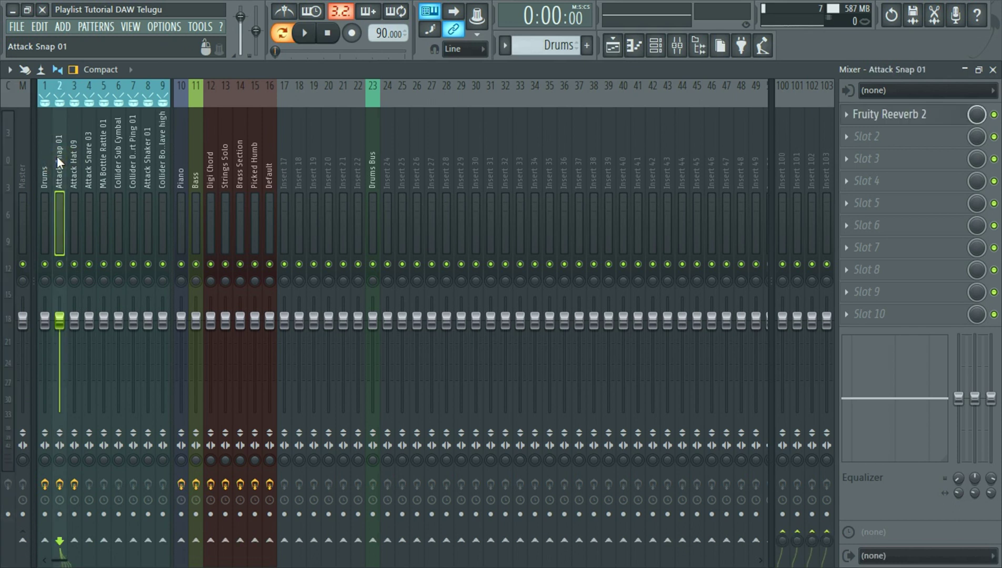
{"action": "left_click", "coordinate": [373, 174]}
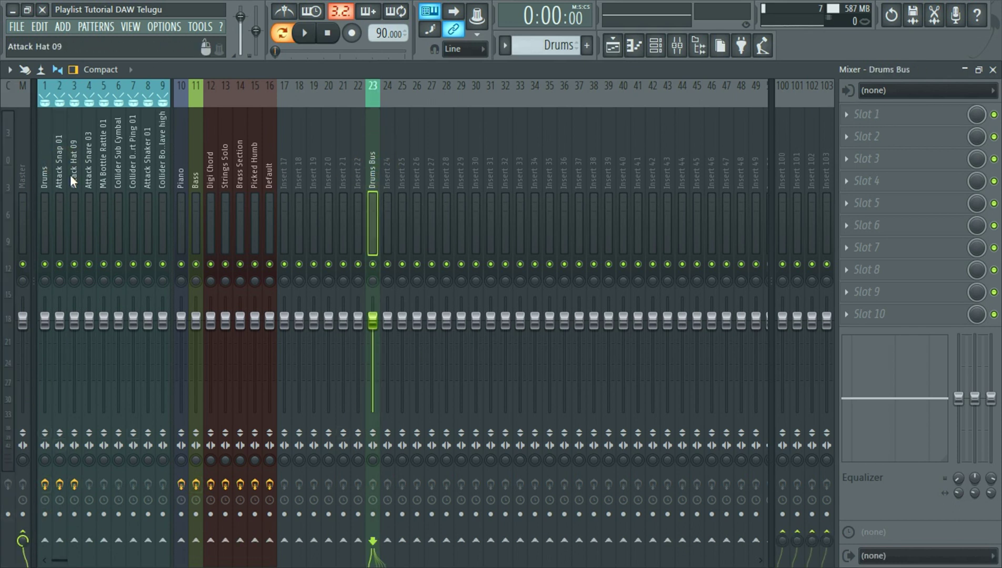
{"action": "left_click", "coordinate": [76, 191]}
{"action": "left_click", "coordinate": [92, 231]}
{"action": "left_click", "coordinate": [102, 253]}
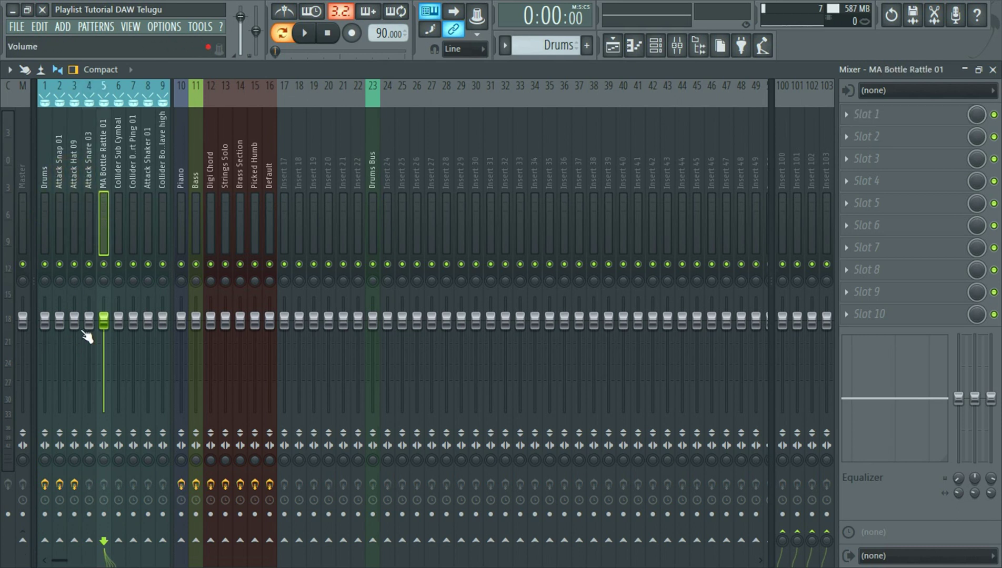
{"action": "key", "text": "Right"}
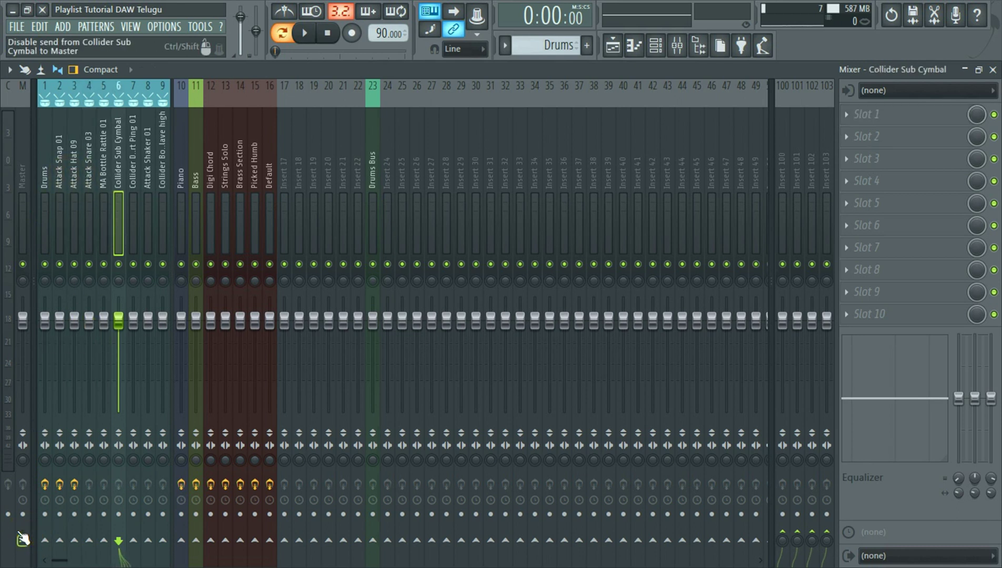
{"action": "key", "text": "Right"}
{"action": "key", "text": "Right"}
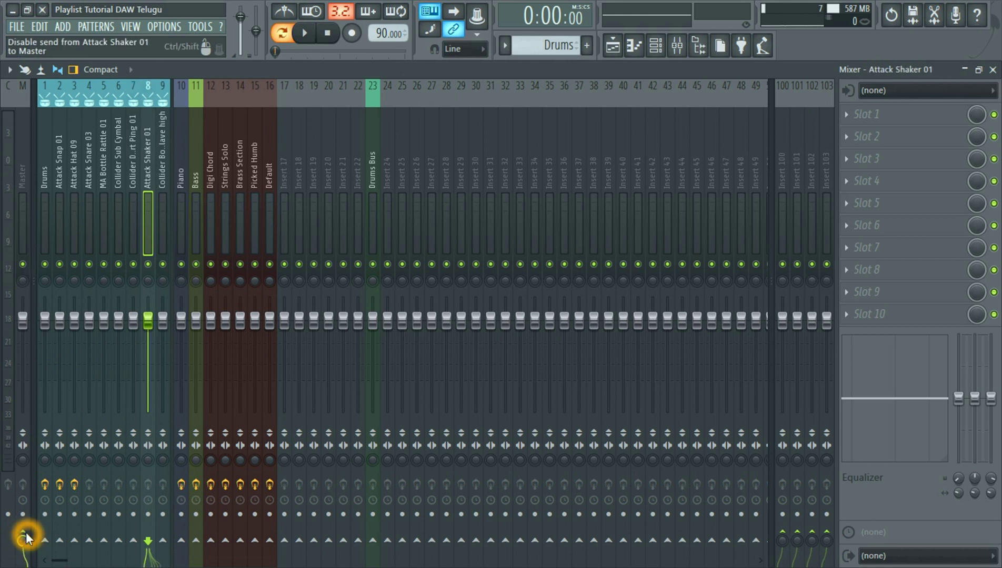
{"action": "key", "text": "Right"}
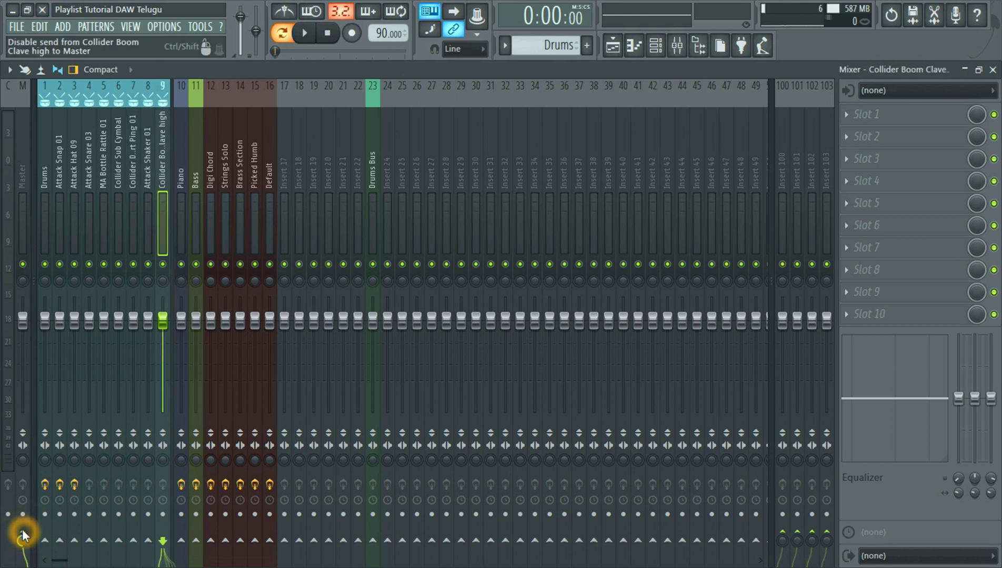
{"action": "left_click", "coordinate": [22, 529]}
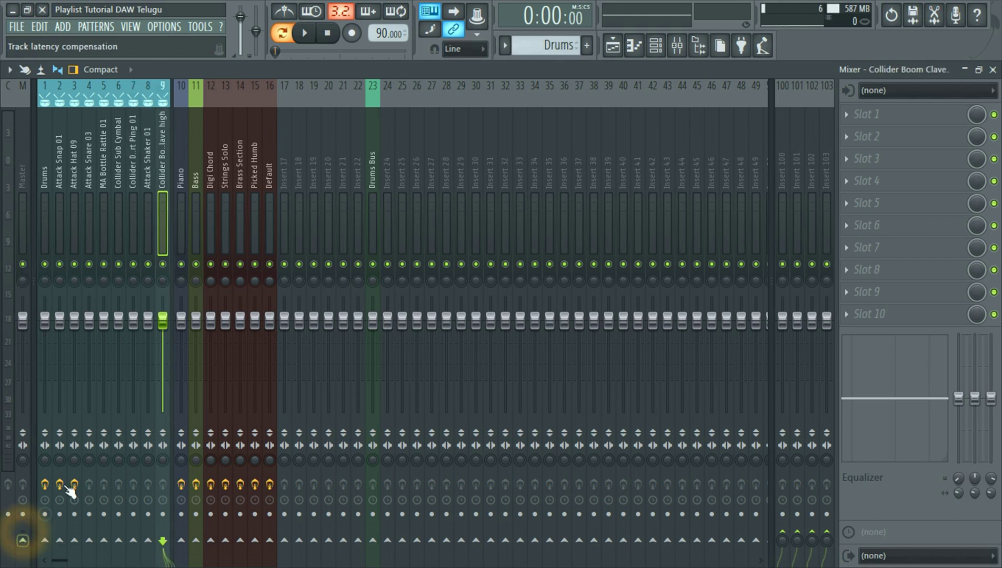
Step: Play the Drums pattern and enable the send from the Drums track to the Drums Bus
{"action": "left_click", "coordinate": [46, 134]}
{"action": "left_click", "coordinate": [305, 33]}
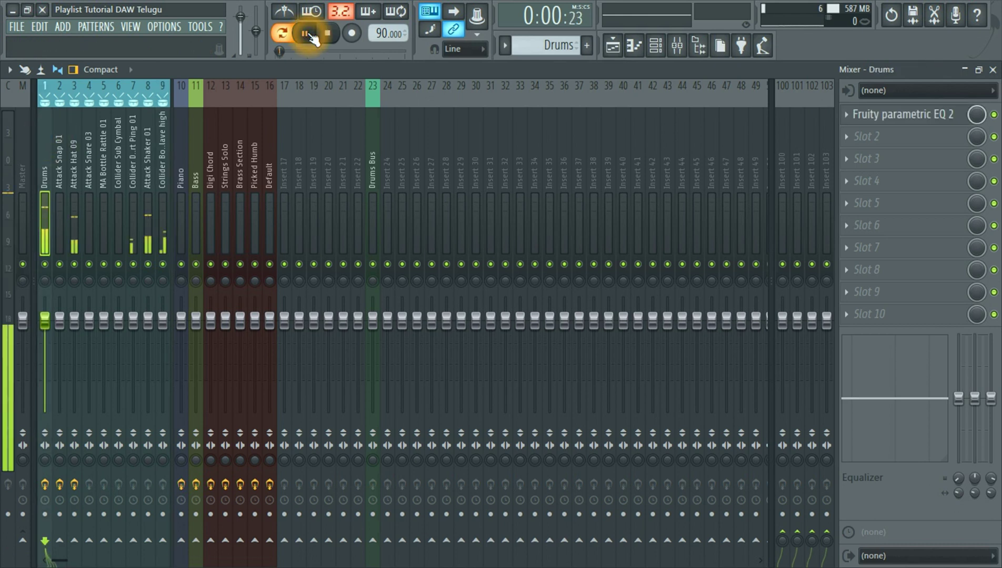
{"action": "left_click", "coordinate": [374, 539]}
{"action": "left_click", "coordinate": [374, 539]}
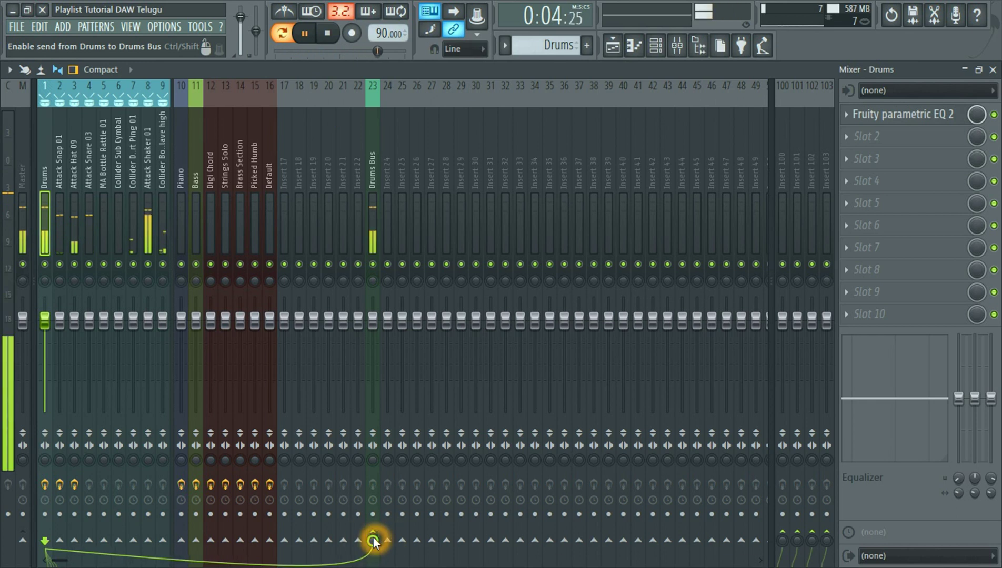
Step: Enable sends to the Drums Bus from Attack Snap 01, Attack Hat 09, Attack Snare 03 and MA Bottle Rattle 01
{"action": "key", "text": "Right"}
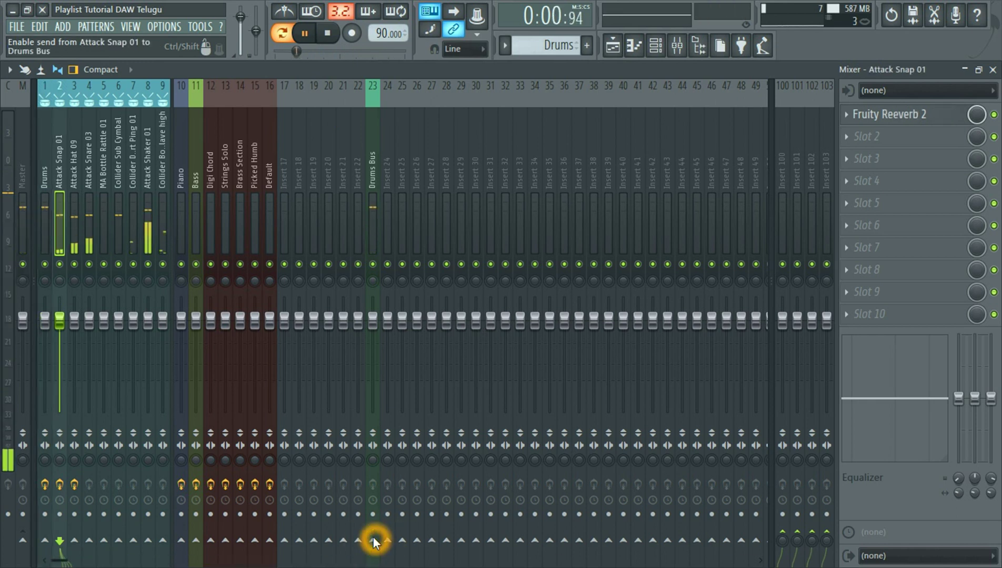
{"action": "left_click", "coordinate": [374, 539]}
{"action": "key", "text": "Right"}
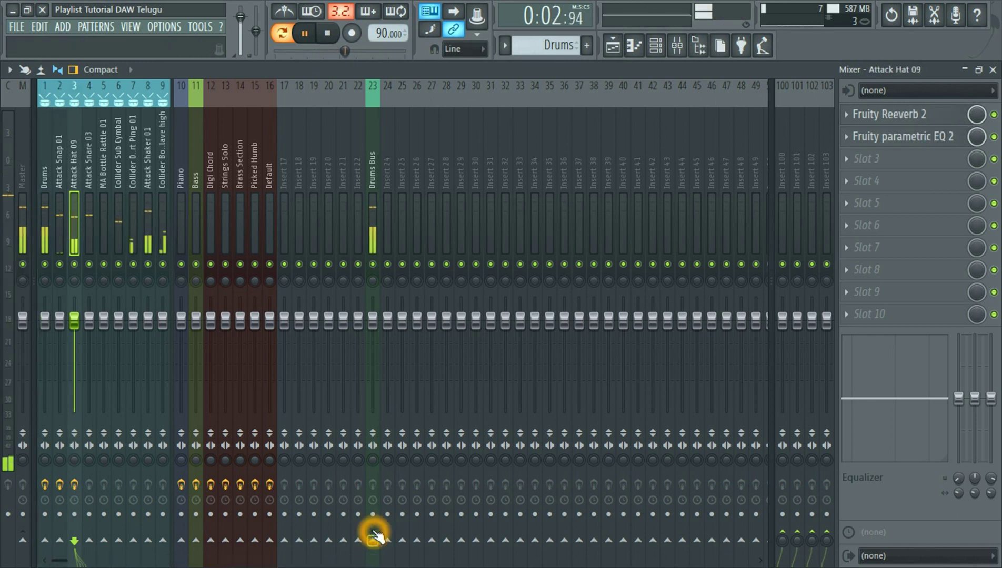
{"action": "left_click", "coordinate": [374, 540]}
{"action": "key", "text": "Right"}
{"action": "left_click", "coordinate": [374, 539]}
{"action": "key", "text": "Right"}
{"action": "left_click", "coordinate": [373, 539]}
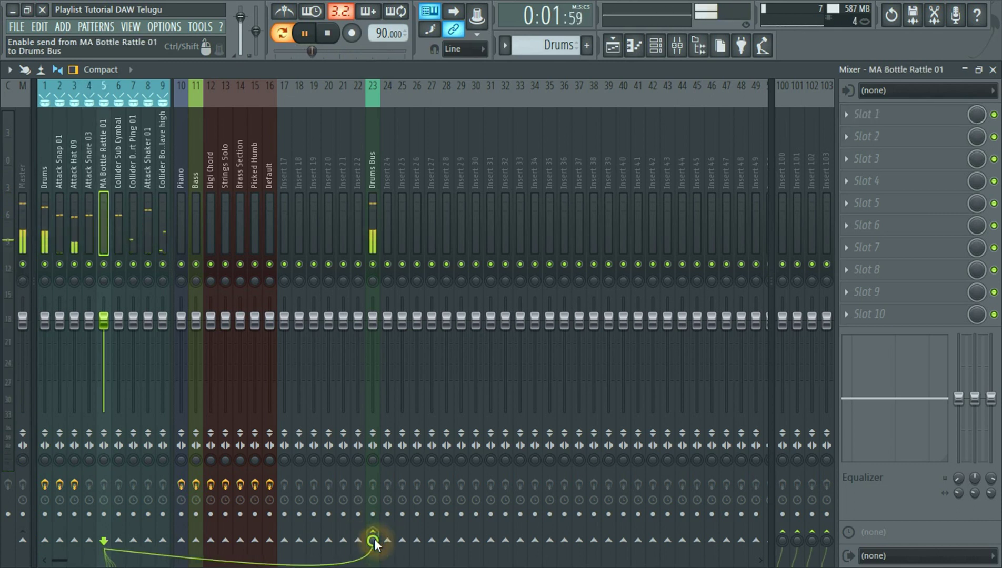
Step: Enable sends to the Drums Bus from the last four drum tracks, Collider Sub Cymbal through Collider Boom Clave high
{"action": "key", "text": "Right"}
{"action": "left_click", "coordinate": [373, 539]}
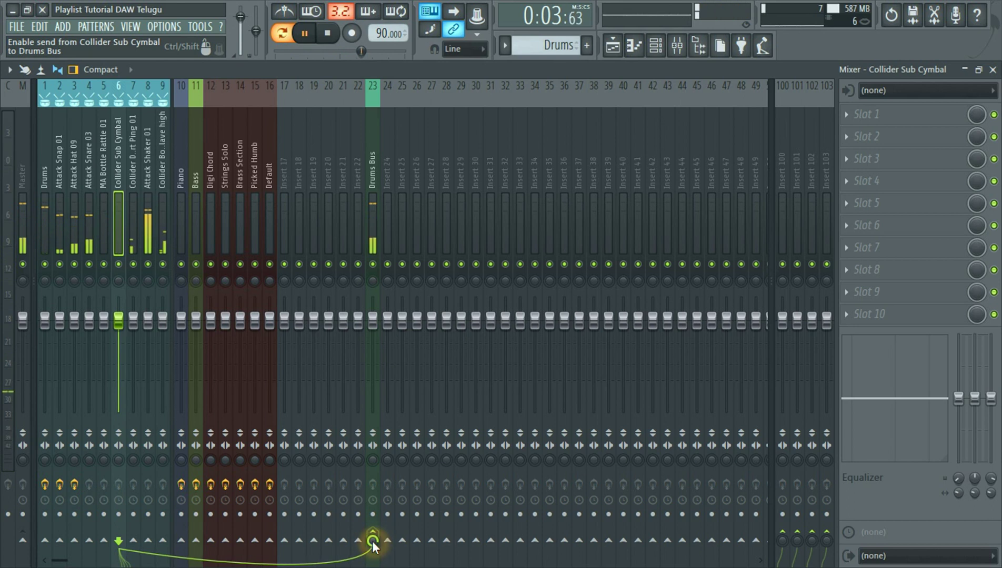
{"action": "key", "text": "Right"}
{"action": "left_click", "coordinate": [373, 540]}
{"action": "key", "text": "Right"}
{"action": "left_click", "coordinate": [374, 540]}
{"action": "key", "text": "Right"}
{"action": "left_click", "coordinate": [373, 540]}
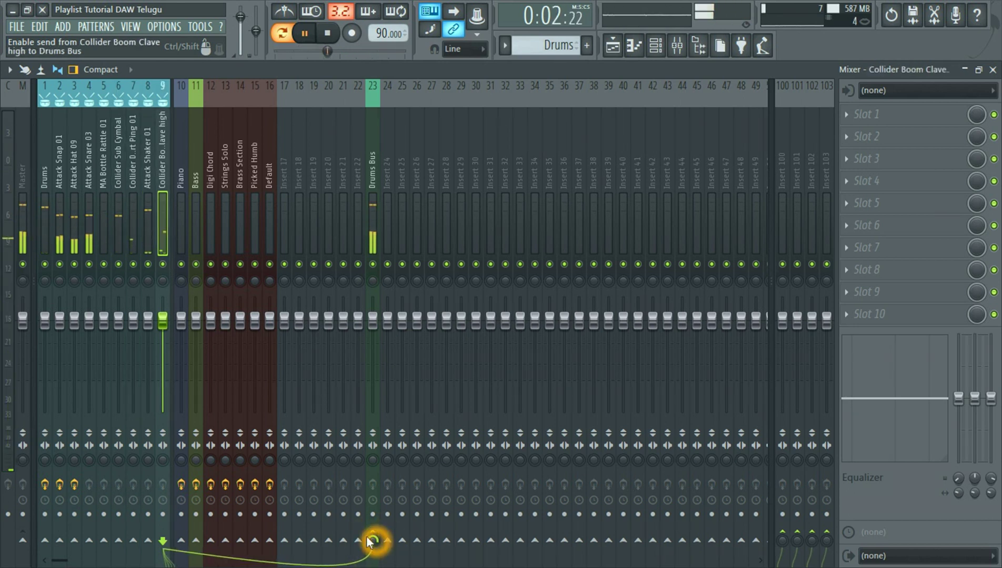
Step: Listen to the drums with the Drums Bus send to the Master switched off and on again, and stop playback
{"action": "left_click", "coordinate": [372, 153]}
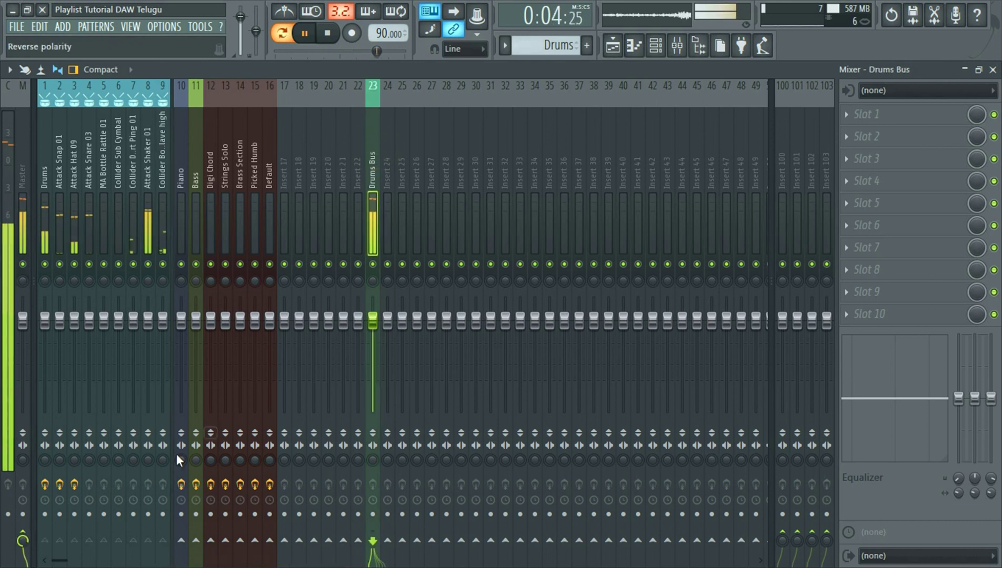
{"action": "left_click", "coordinate": [26, 537]}
{"action": "left_click", "coordinate": [23, 536]}
{"action": "left_click", "coordinate": [330, 38]}
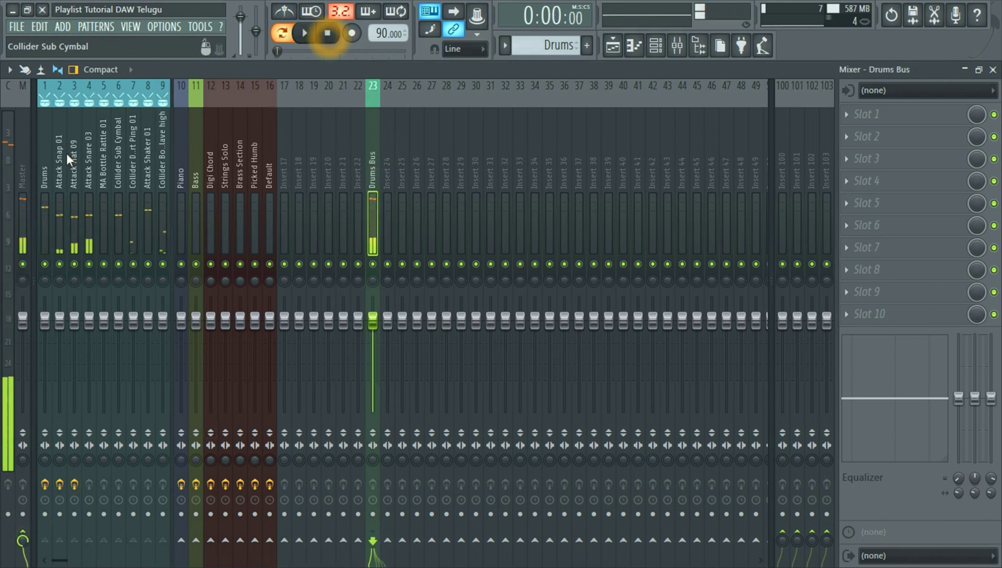
Step: Inspect the routing of individual drum tracks to the Drums Bus and of the Drums Bus to the Master
{"action": "left_click", "coordinate": [42, 127]}
{"action": "left_click", "coordinate": [56, 132]}
{"action": "left_click", "coordinate": [148, 155]}
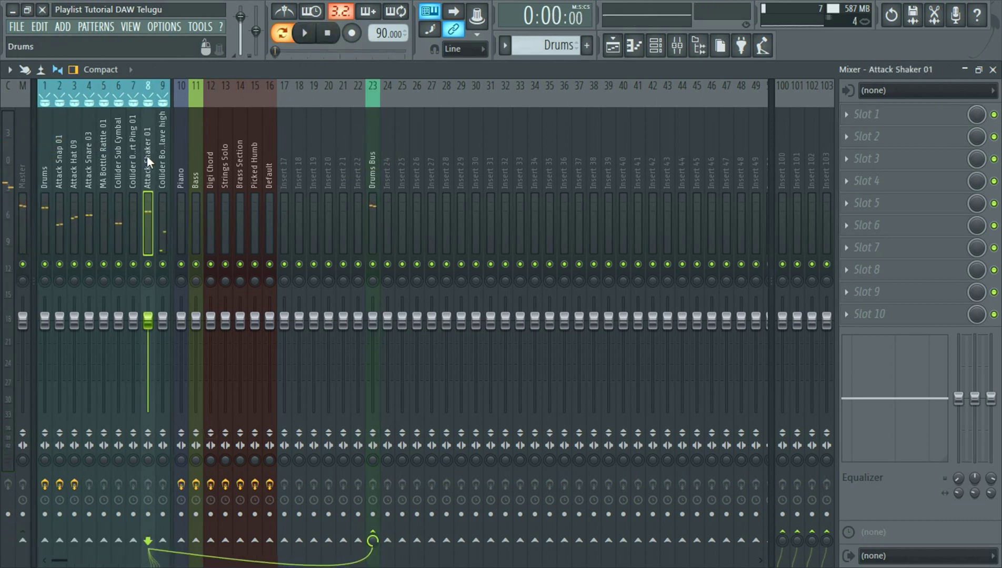
{"action": "left_click", "coordinate": [376, 173]}
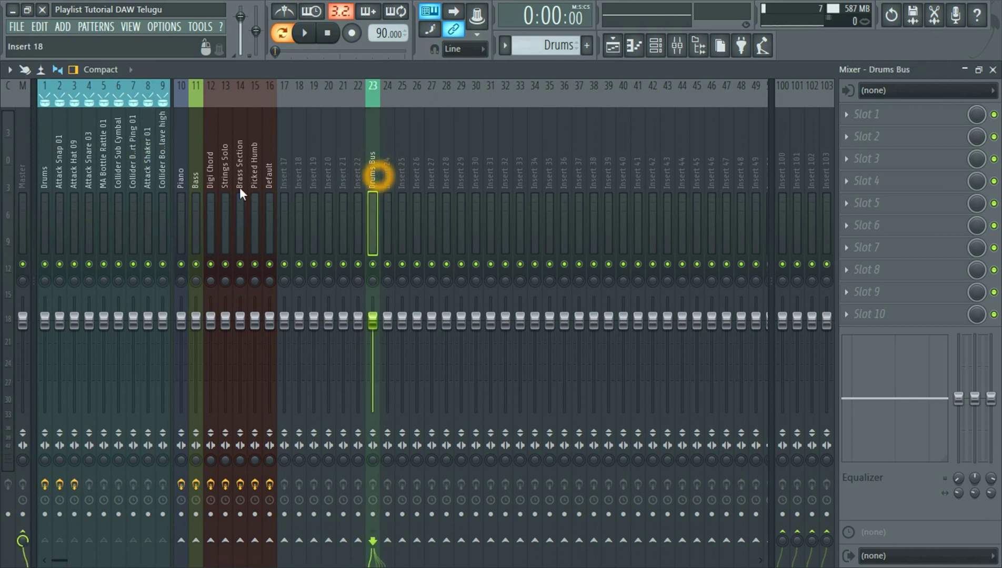
{"action": "left_click", "coordinate": [89, 217]}
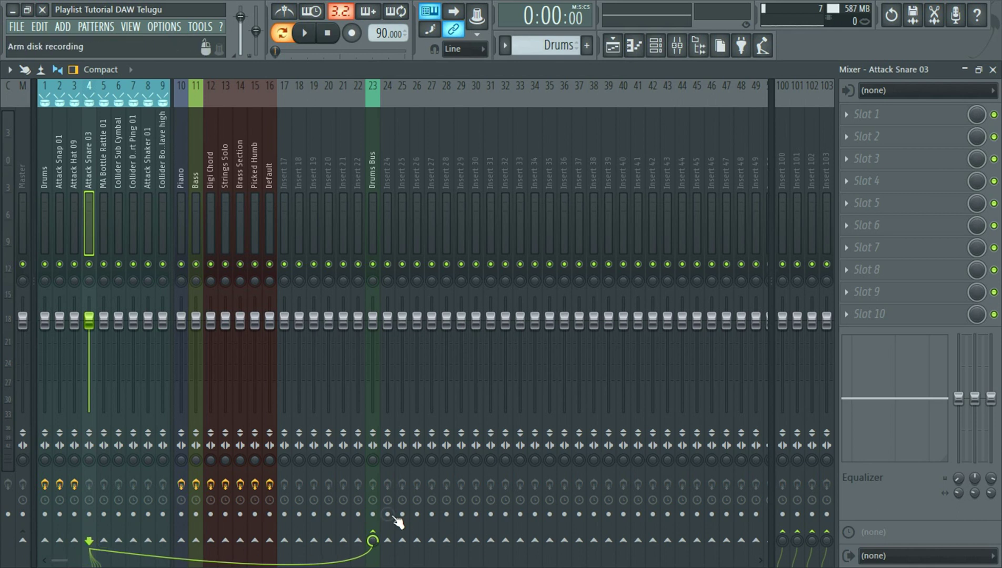
{"action": "left_click", "coordinate": [382, 171]}
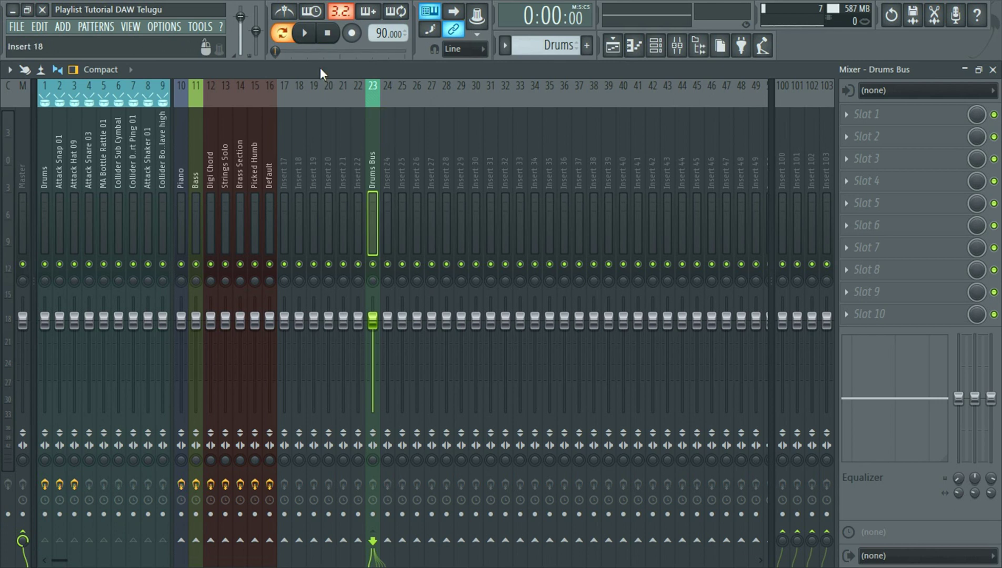
Step: Play the Drums pattern while muting and unmuting the Drums Bus track, and stop playback
{"action": "left_click", "coordinate": [303, 35]}
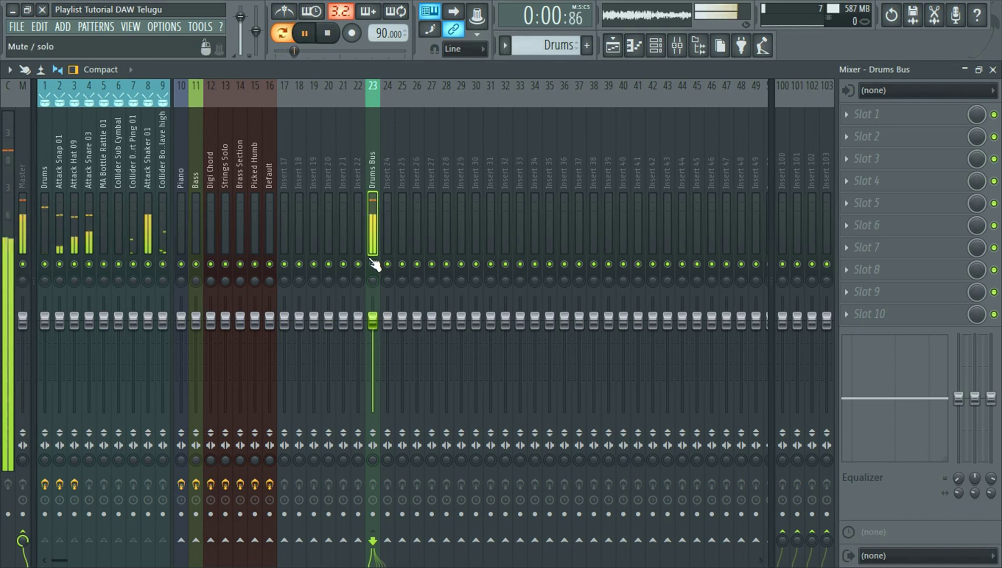
{"action": "left_click", "coordinate": [373, 265]}
{"action": "left_click", "coordinate": [374, 264]}
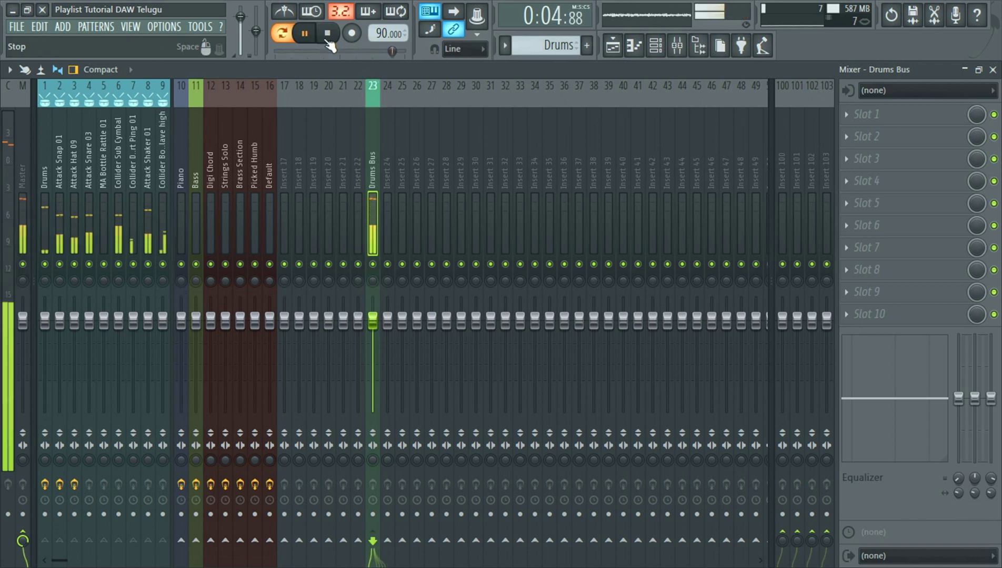
{"action": "key", "text": "space"}
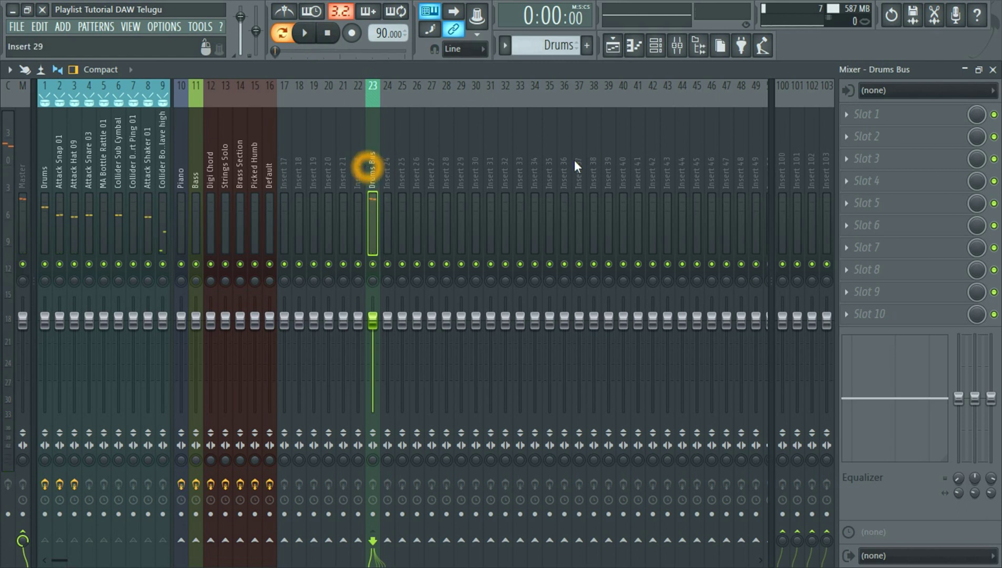
Step: Add Fruity Reeverb 2 to the first effect slot of the Drums Bus and raise its wet level while the pattern plays
{"action": "left_click", "coordinate": [846, 115]}
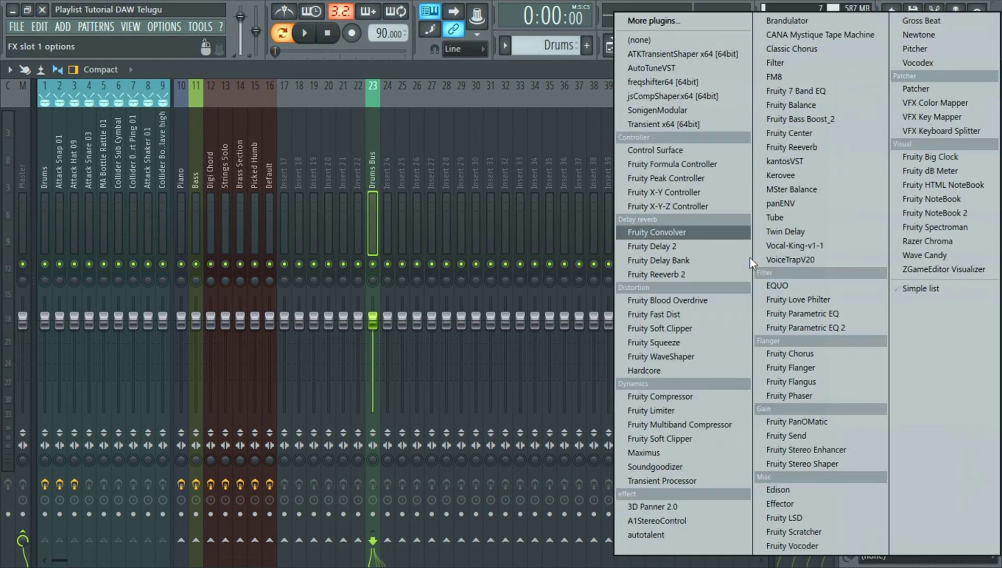
{"action": "left_click", "coordinate": [657, 274]}
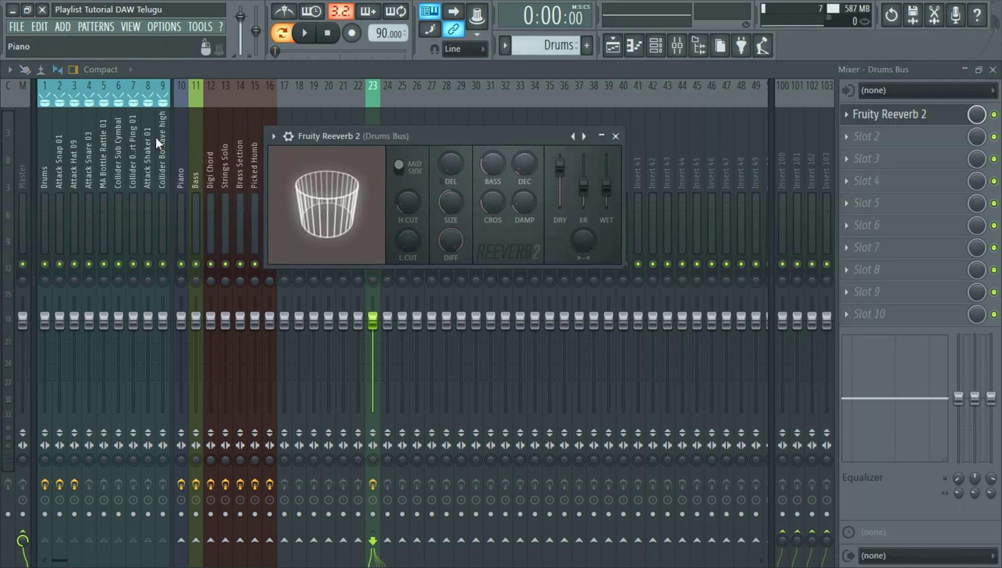
{"action": "left_click", "coordinate": [304, 32]}
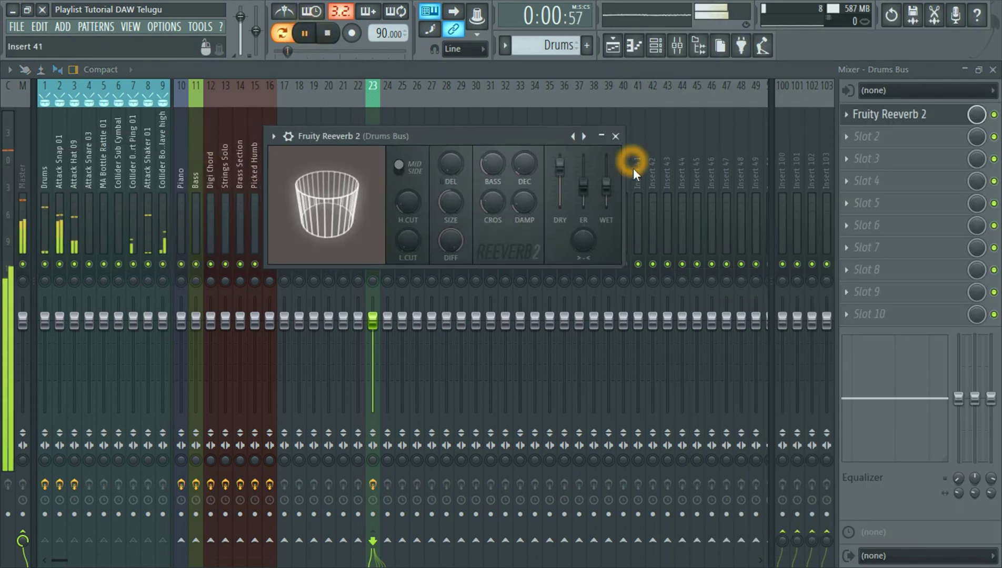
{"action": "left_click_drag", "start_coordinate": [606, 185], "coordinate": [624, 145]}
{"action": "left_click_drag", "start_coordinate": [612, 205], "coordinate": [611, 186]}
{"action": "left_click", "coordinate": [616, 137]}
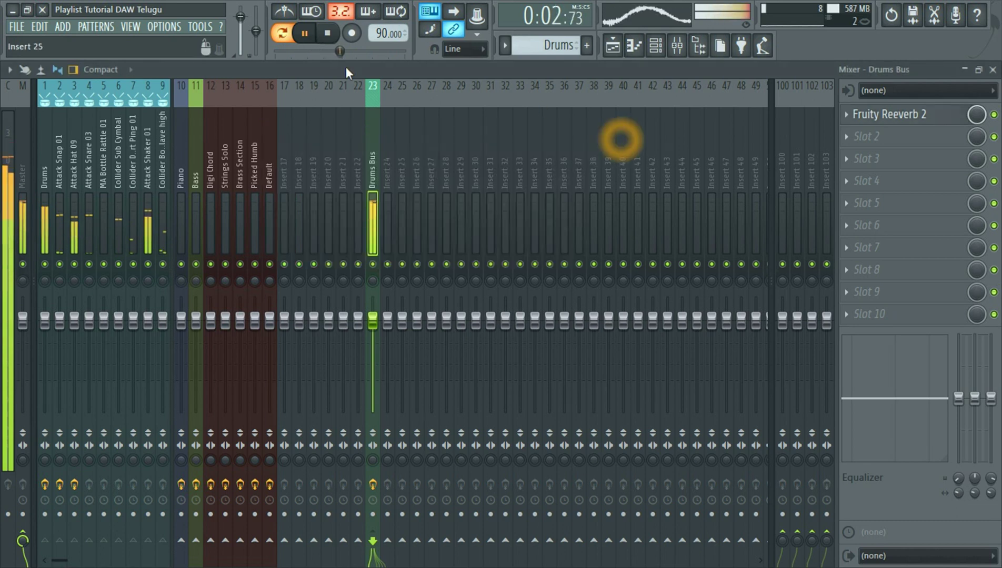
{"action": "left_click", "coordinate": [329, 34]}
Step: Route the Drums track directly to the Master instead of the Drums Bus, and play the pattern
{"action": "left_click", "coordinate": [42, 138]}
{"action": "left_click", "coordinate": [845, 136]}
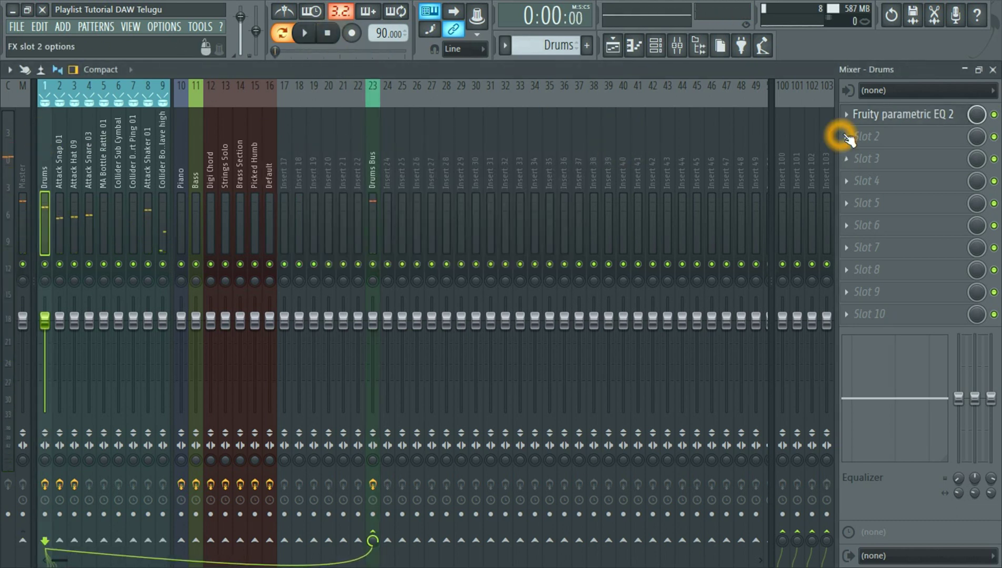
{"action": "left_click", "coordinate": [372, 158]}
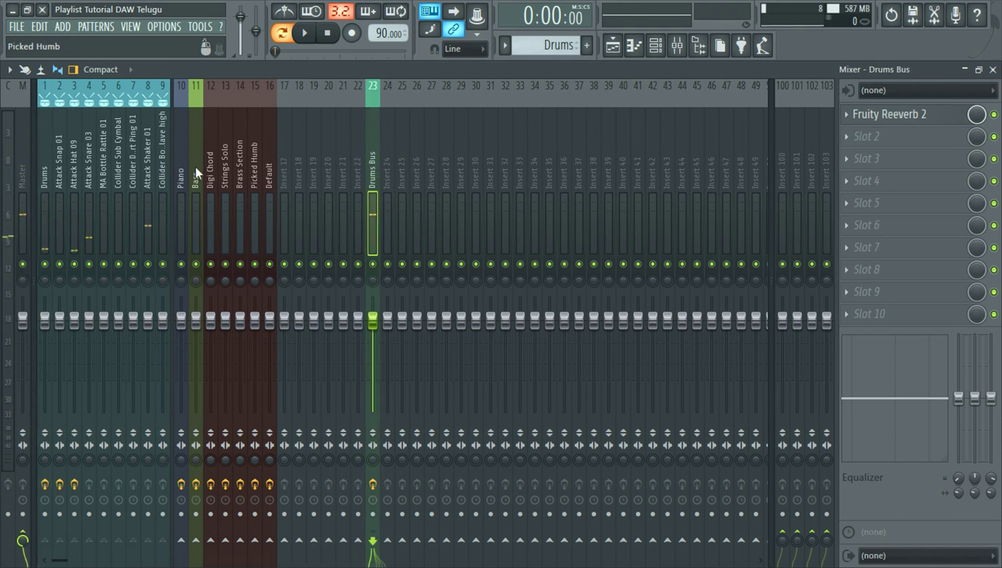
{"action": "left_click", "coordinate": [38, 149]}
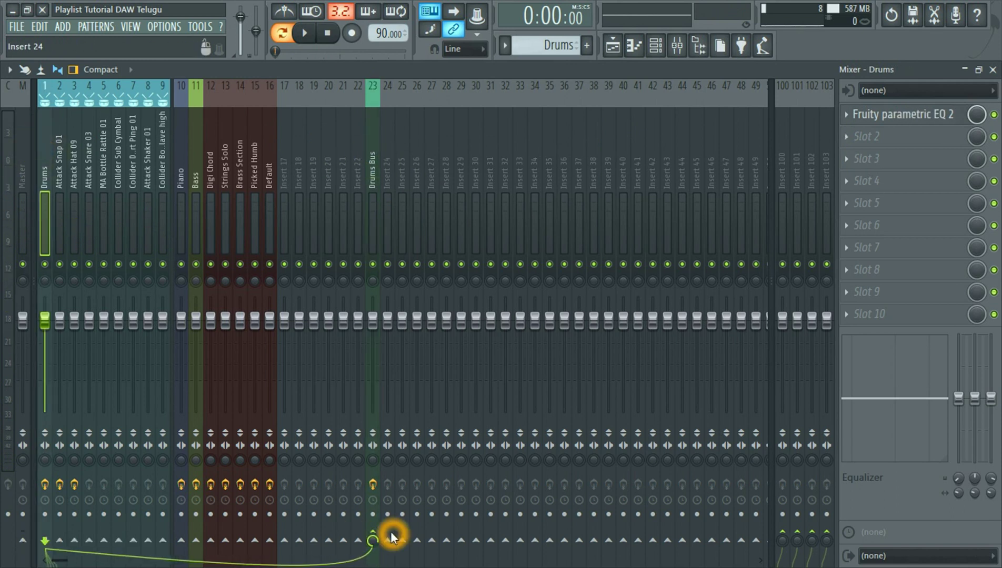
{"action": "left_click", "coordinate": [372, 534]}
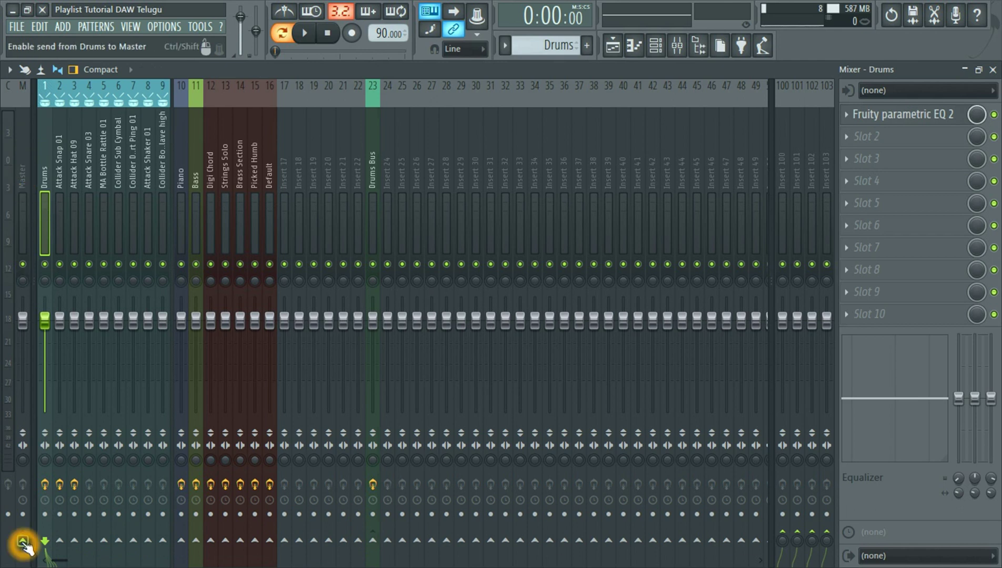
{"action": "left_click", "coordinate": [313, 37]}
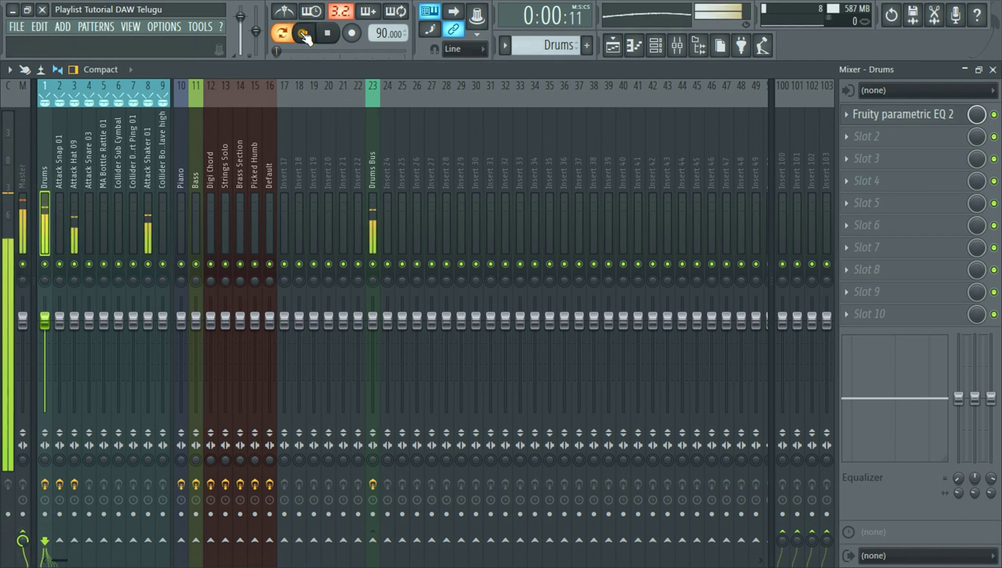
Step: Set the wet level of Fruity Reeverb 2 on the Drums Bus to about 102% while the pattern plays
{"action": "left_click", "coordinate": [367, 140]}
{"action": "left_click", "coordinate": [939, 117]}
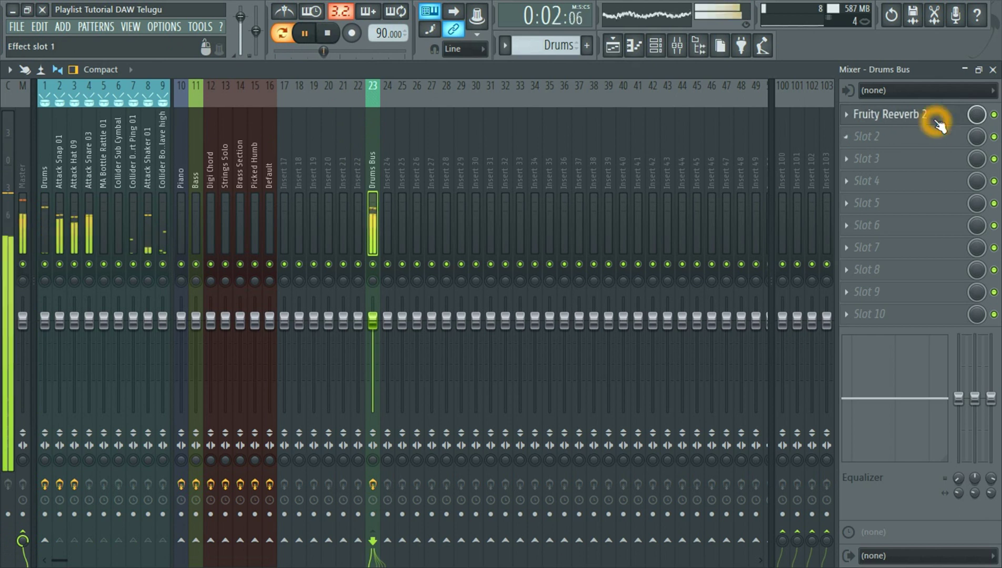
{"action": "left_click_drag", "start_coordinate": [610, 187], "coordinate": [605, 172]}
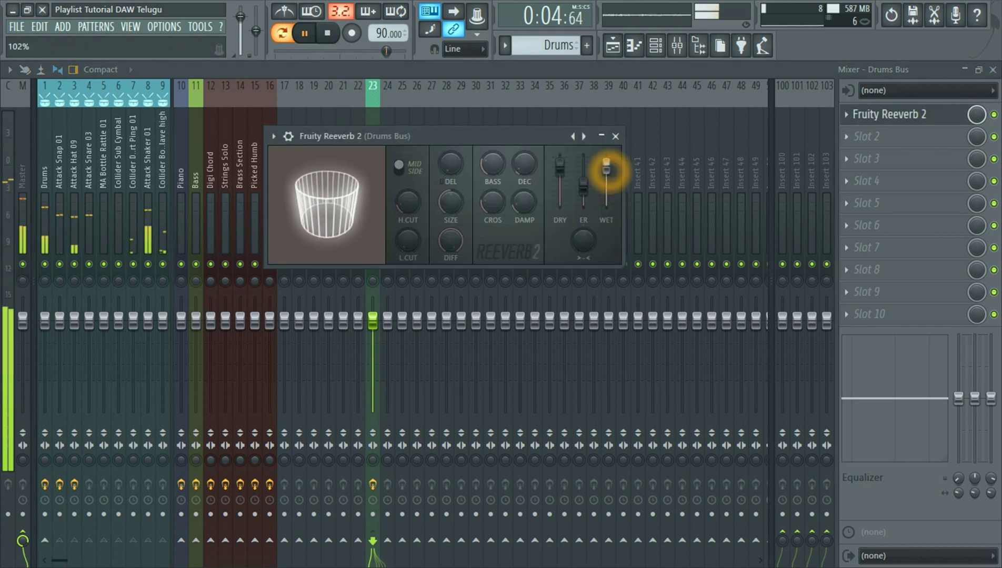
{"action": "left_click", "coordinate": [616, 136]}
Step: Compare playback with the Drums Bus muted and unmuted, checking the Drums and Drums Bus tracks, and stop playback
{"action": "left_click", "coordinate": [304, 34]}
{"action": "left_click", "coordinate": [305, 33]}
{"action": "left_click", "coordinate": [372, 264]}
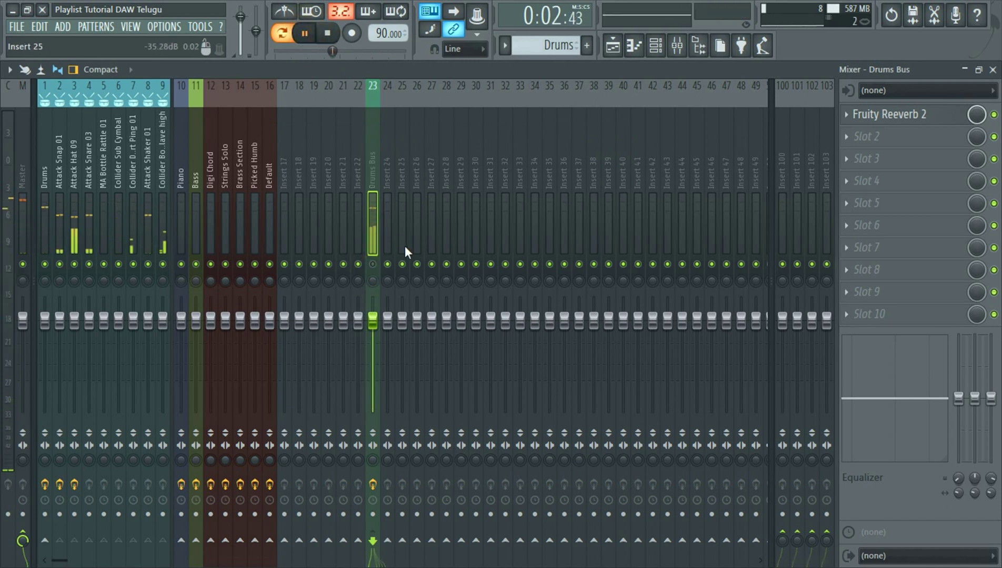
{"action": "left_click", "coordinate": [46, 196]}
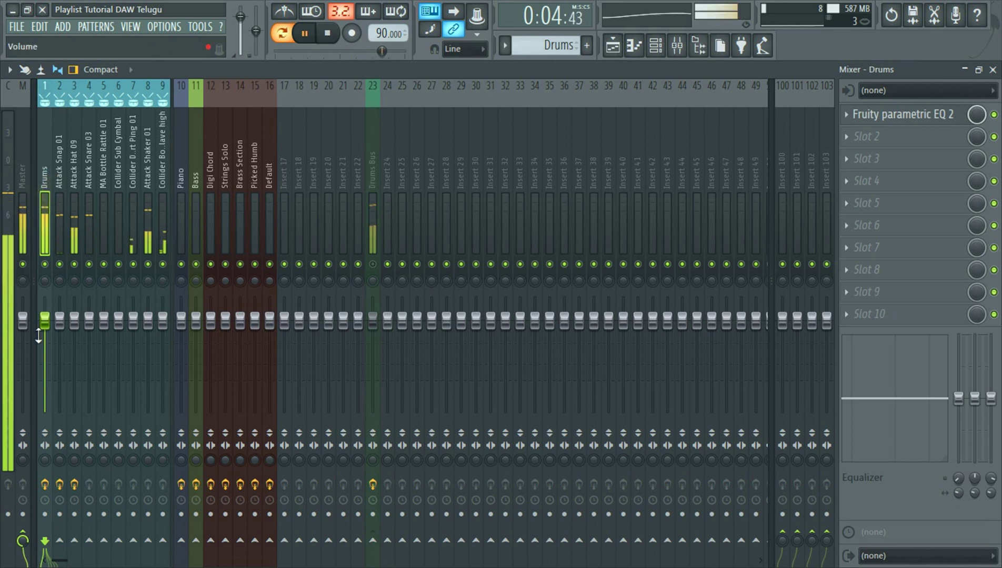
{"action": "left_click", "coordinate": [377, 179]}
{"action": "left_click", "coordinate": [374, 265]}
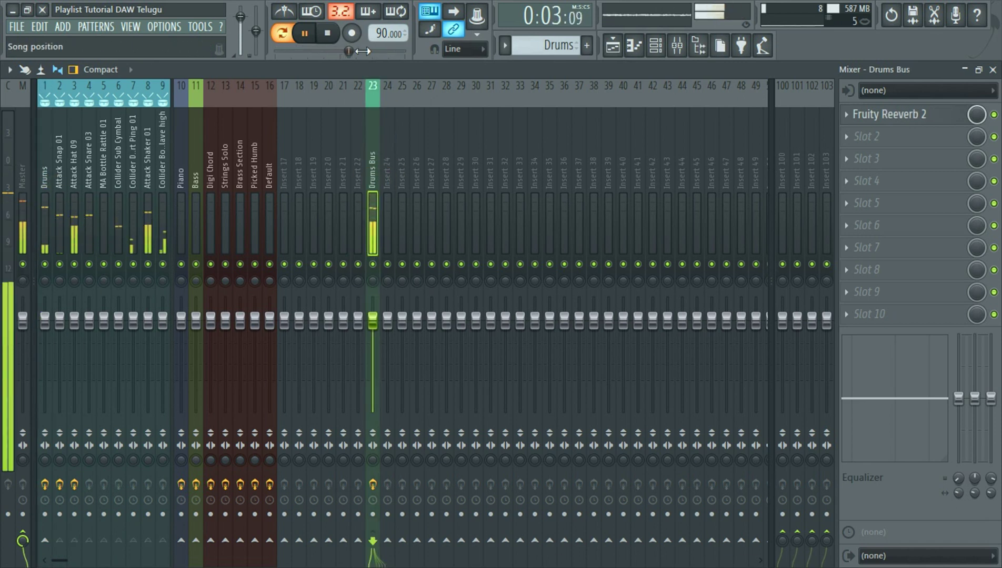
{"action": "left_click", "coordinate": [331, 33]}
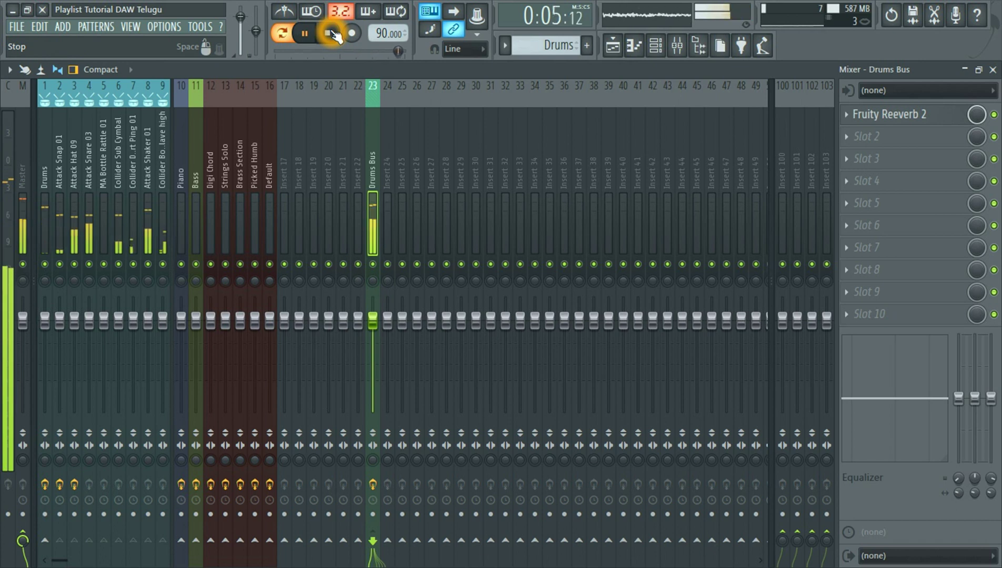
{"action": "left_click", "coordinate": [332, 34]}
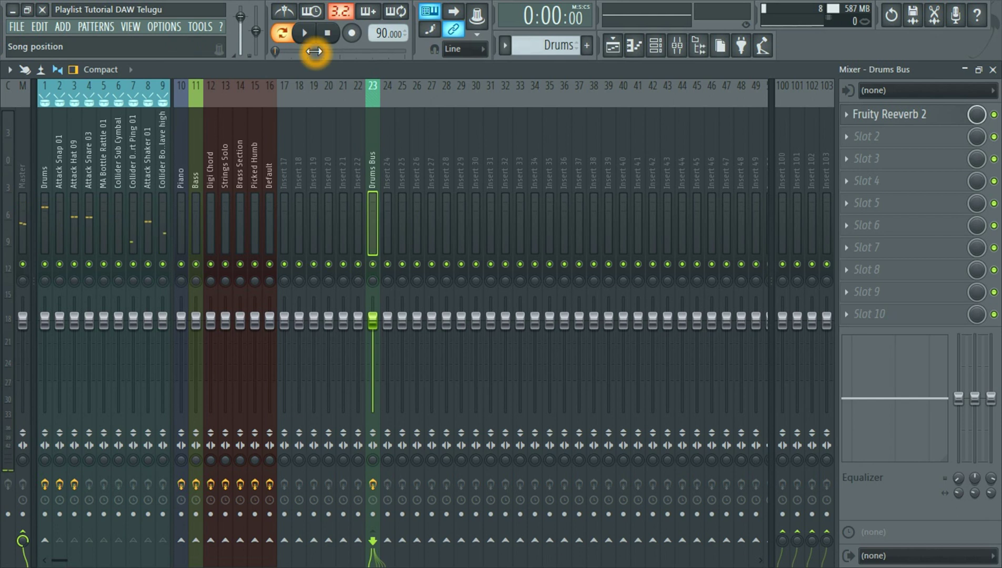
{"action": "left_click", "coordinate": [306, 34]}
{"action": "left_click", "coordinate": [332, 37]}
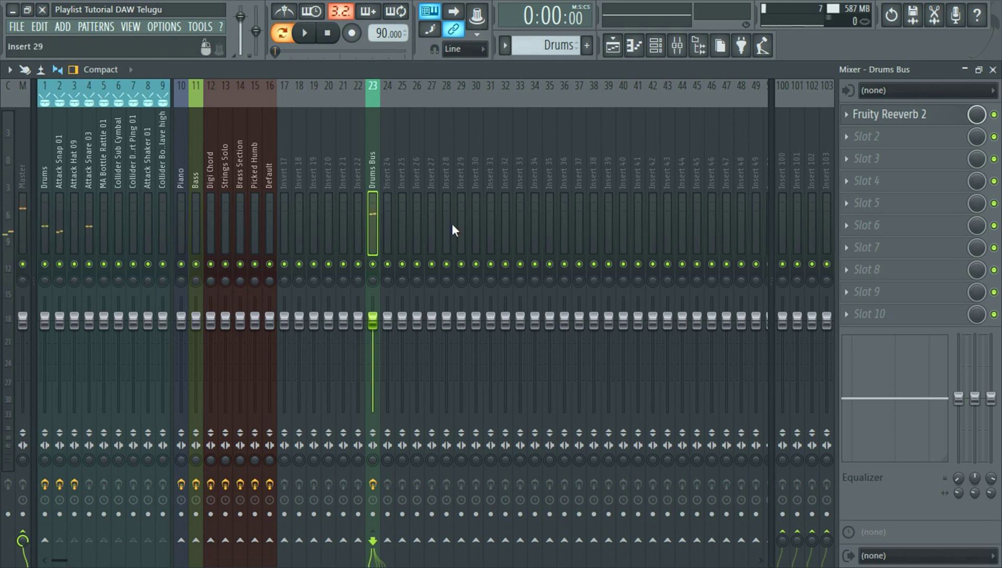
Step: Add Fruity Reeverb to slot 2 and Kerovee to slot 3 of the Attack Snap 01 track
{"action": "left_click", "coordinate": [61, 155]}
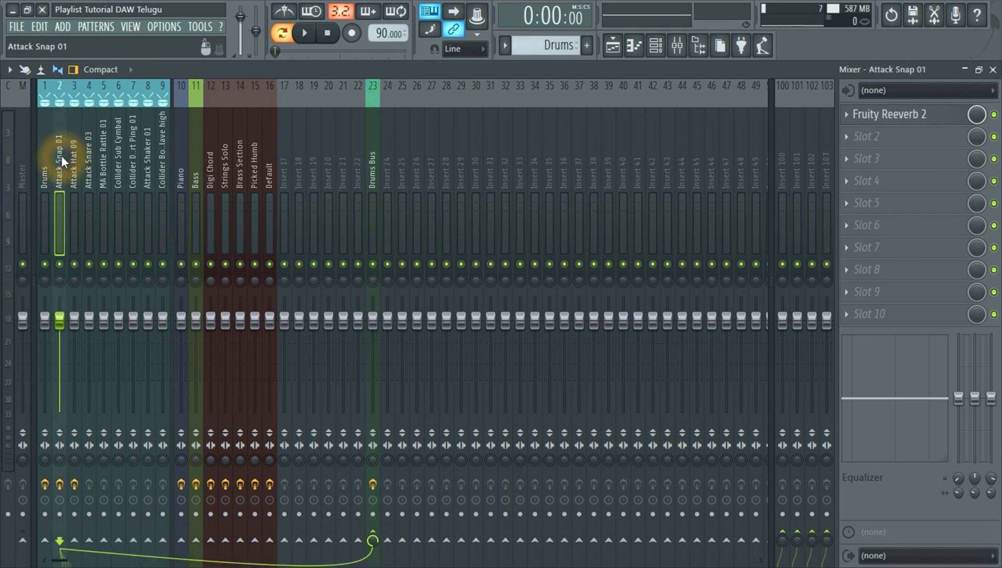
{"action": "left_click", "coordinate": [849, 138]}
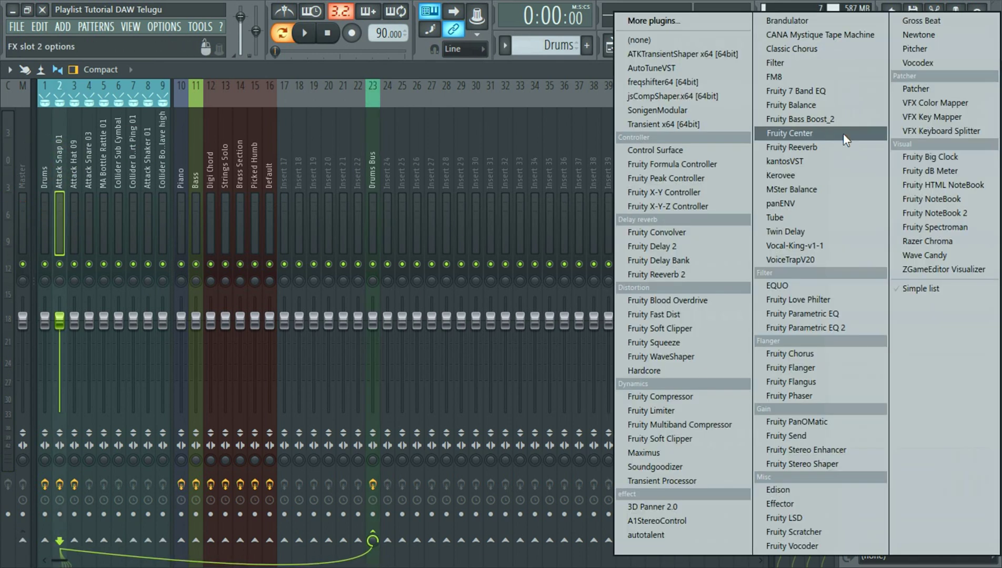
{"action": "left_click", "coordinate": [778, 144]}
{"action": "left_click", "coordinate": [850, 164]}
{"action": "left_click", "coordinate": [824, 178]}
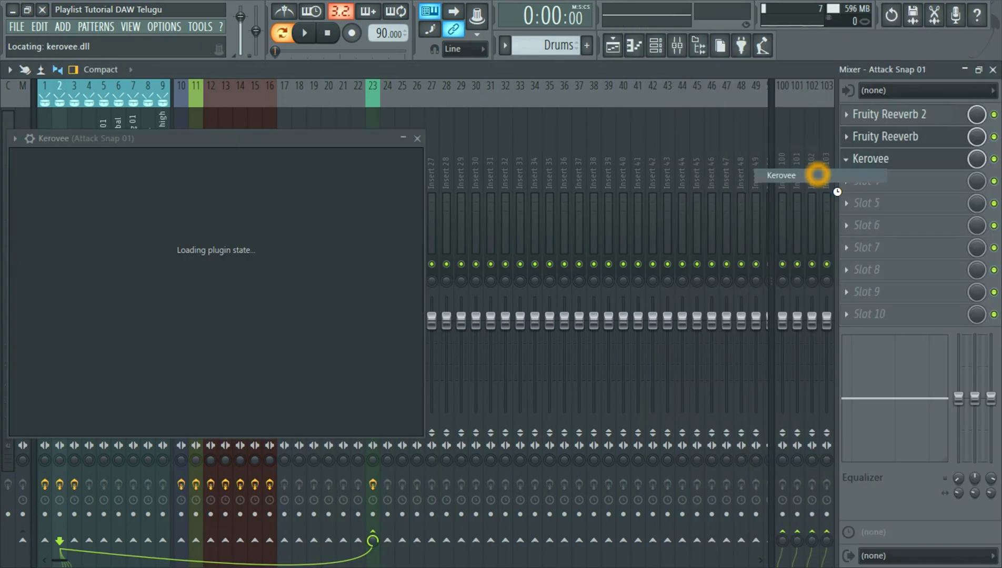
{"action": "left_click", "coordinate": [422, 139]}
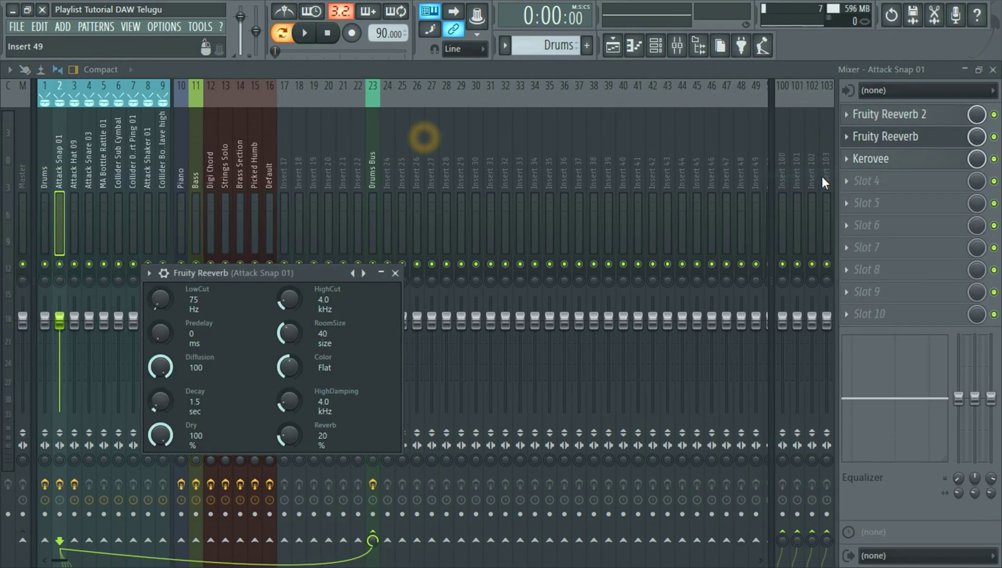
Step: Fill effect slots 4 to 10 of the Attack Snap 01 track with EQUO
{"action": "left_click", "coordinate": [851, 182]}
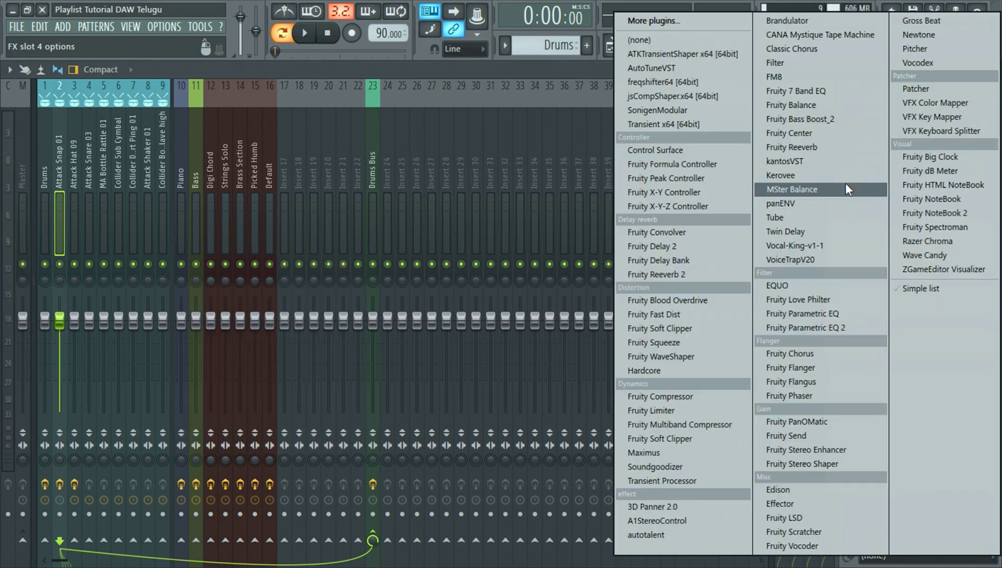
{"action": "left_click", "coordinate": [772, 295]}
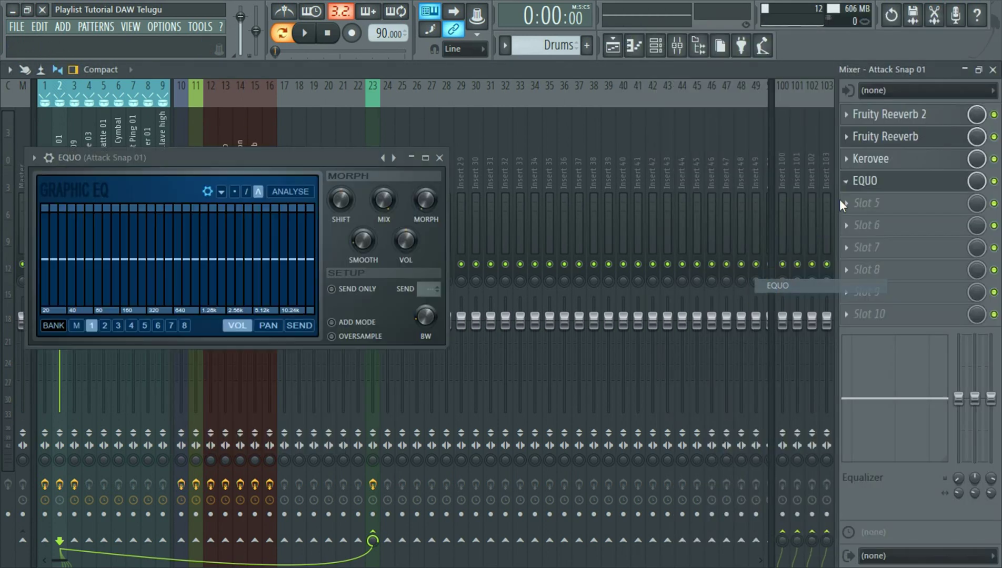
{"action": "left_click", "coordinate": [842, 203]}
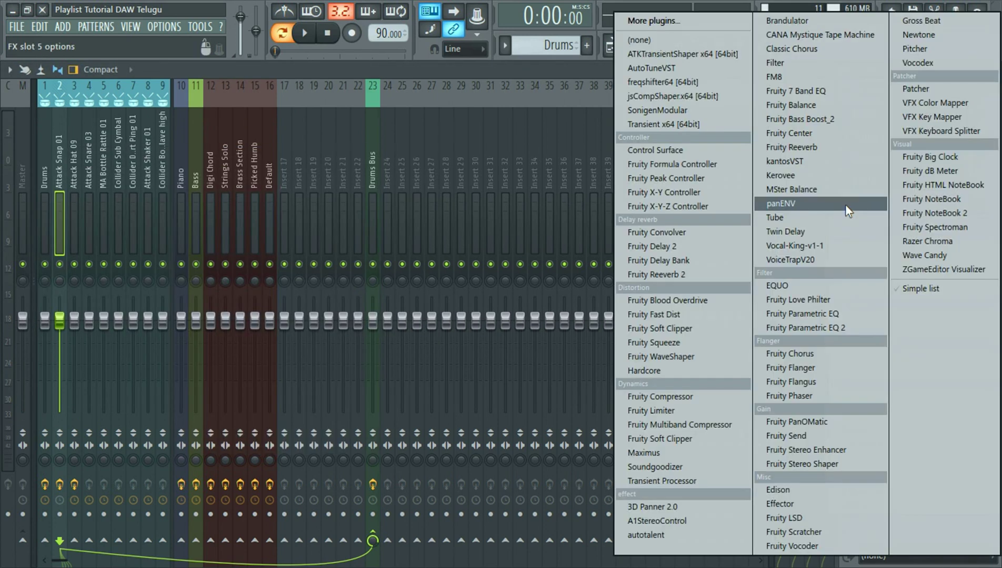
{"action": "left_click", "coordinate": [783, 284]}
{"action": "left_click", "coordinate": [842, 220]}
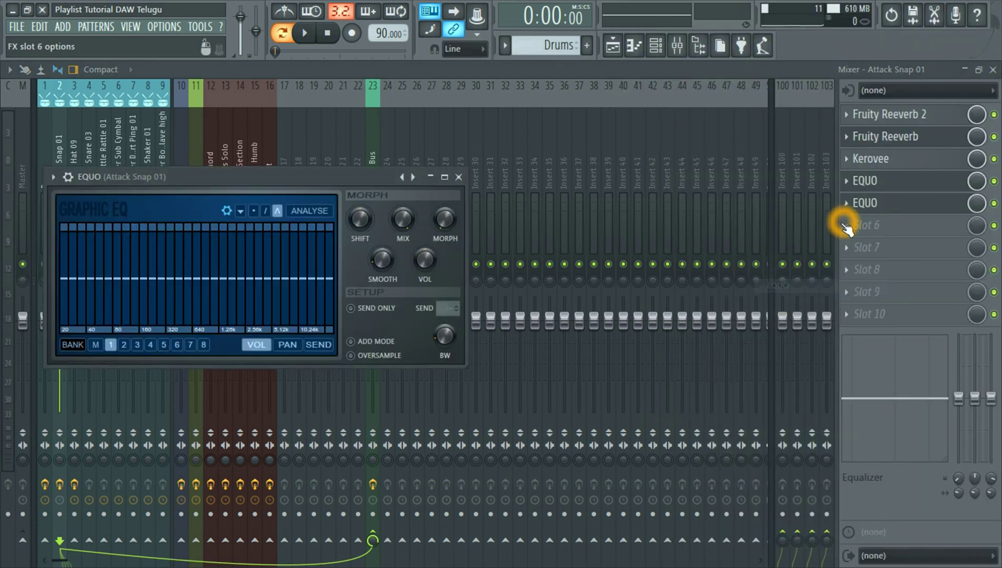
{"action": "left_click", "coordinate": [779, 286]}
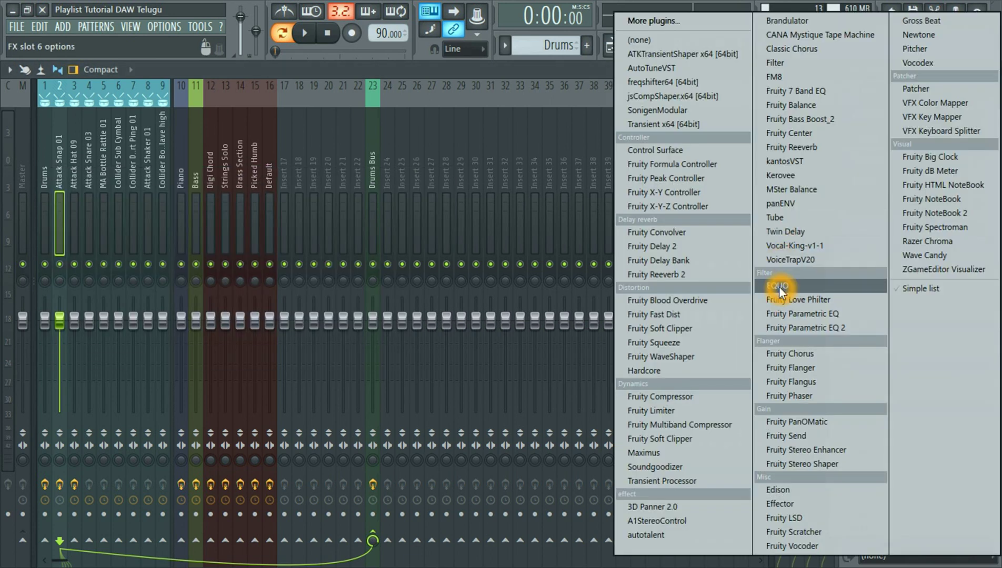
{"action": "left_click", "coordinate": [858, 252]}
{"action": "left_click", "coordinate": [795, 285]}
{"action": "left_click", "coordinate": [849, 270]}
{"action": "left_click", "coordinate": [780, 286]}
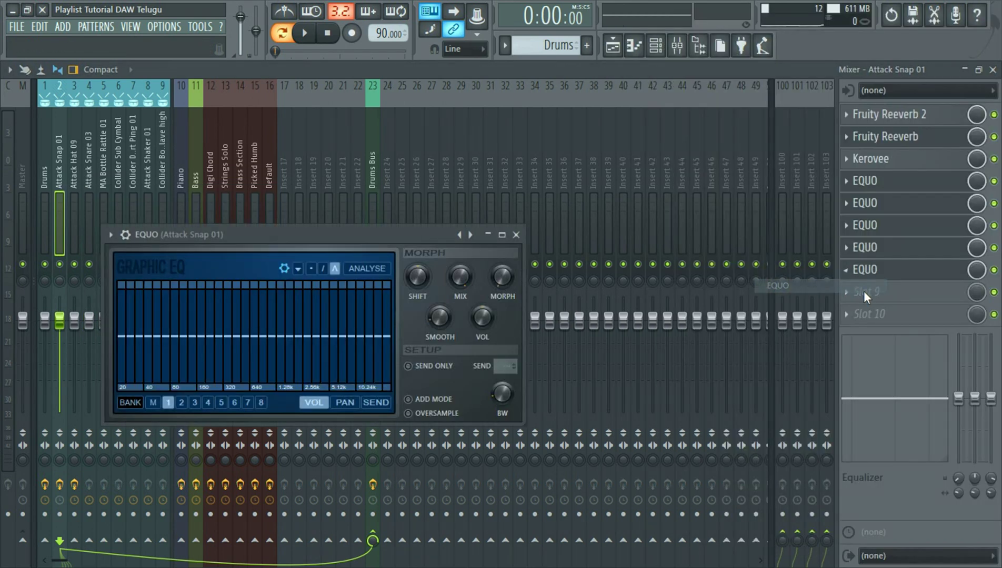
{"action": "left_click", "coordinate": [850, 293]}
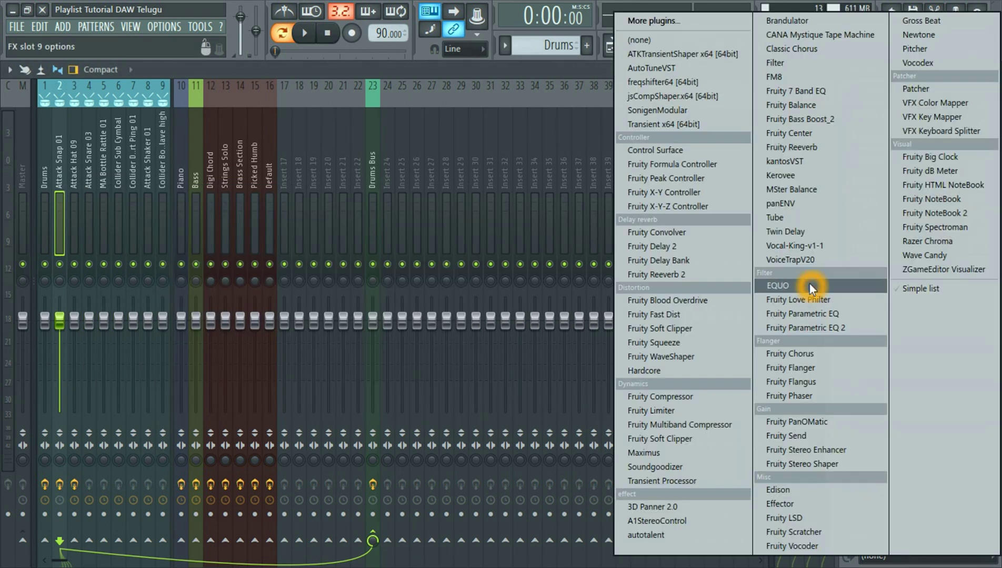
{"action": "left_click", "coordinate": [811, 287]}
{"action": "left_click", "coordinate": [847, 313]}
{"action": "left_click", "coordinate": [789, 286]}
Step: Close the open Fruity Reeverb and EQUO plugin windows of the Attack Snap 01 track
{"action": "left_click", "coordinate": [553, 273]}
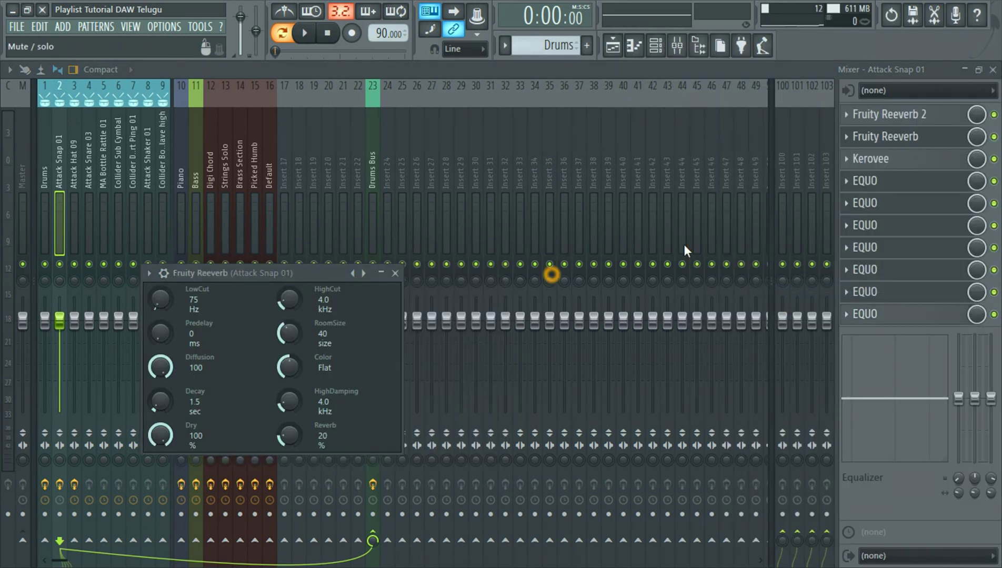
{"action": "left_click", "coordinate": [398, 274]}
{"action": "left_click", "coordinate": [440, 158]}
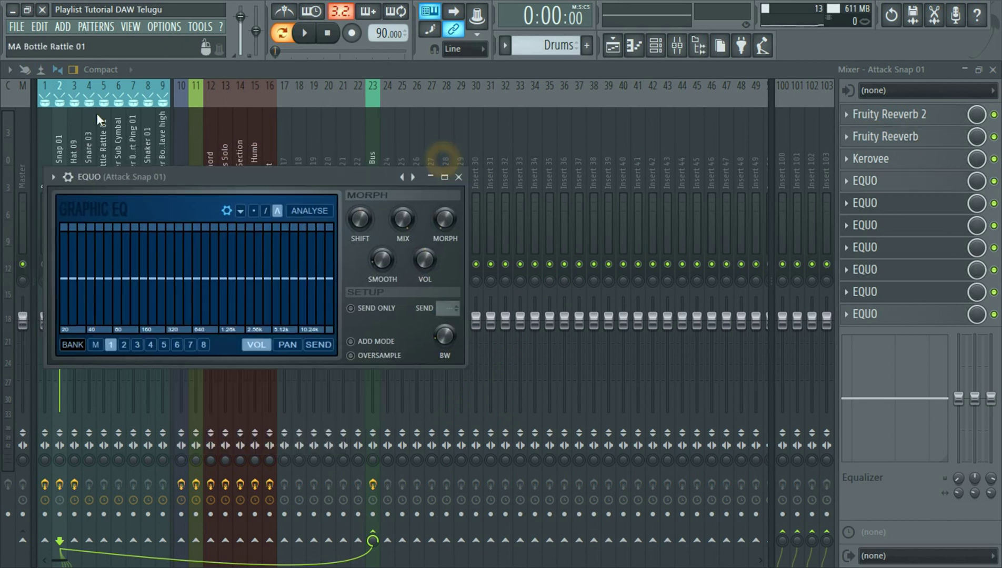
{"action": "left_click", "coordinate": [458, 178]}
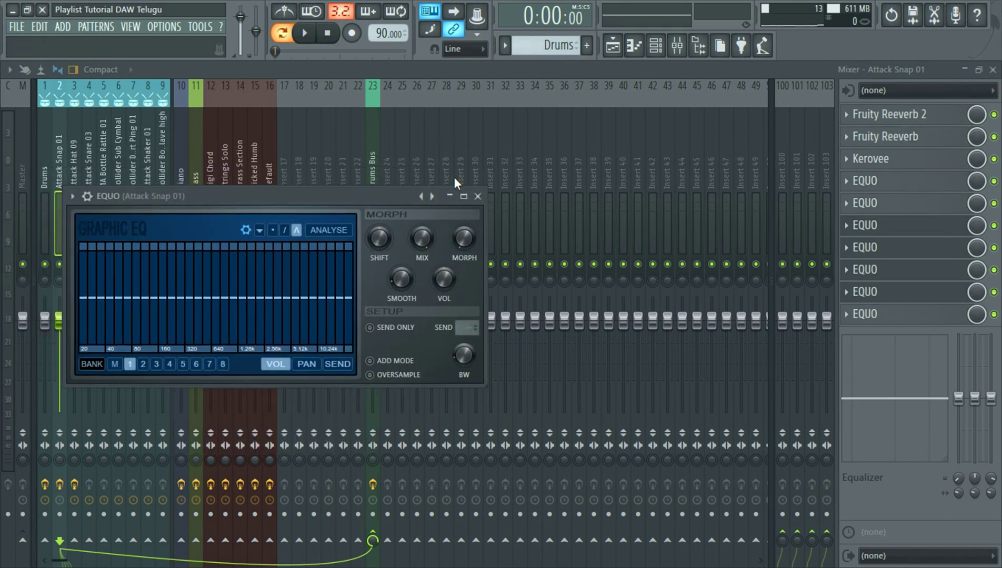
{"action": "left_click", "coordinate": [481, 197]}
{"action": "left_click", "coordinate": [499, 213]}
{"action": "left_click", "coordinate": [499, 214]}
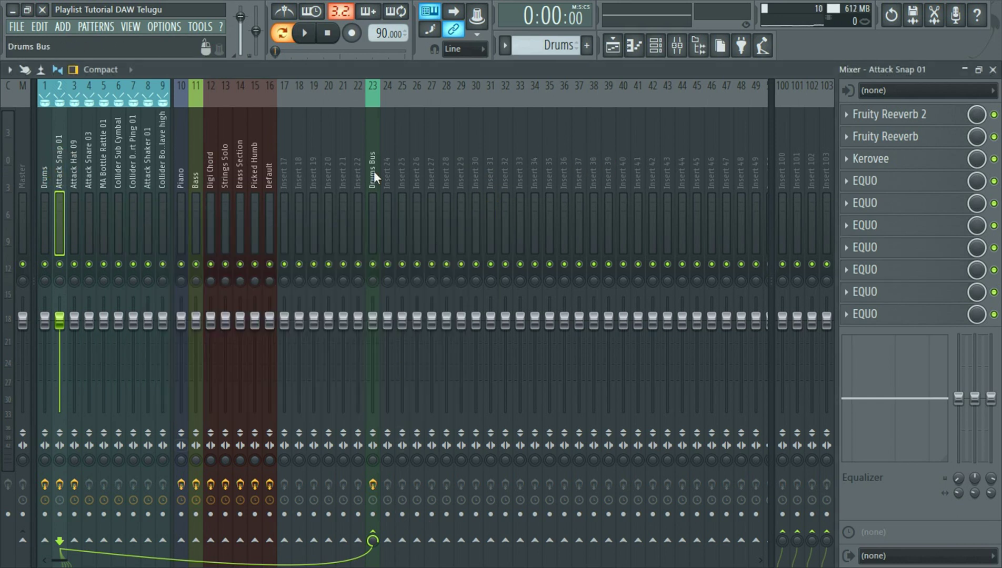
Step: Look through the effects available for the second slot of the Drums Bus without adding one
{"action": "left_click", "coordinate": [370, 151]}
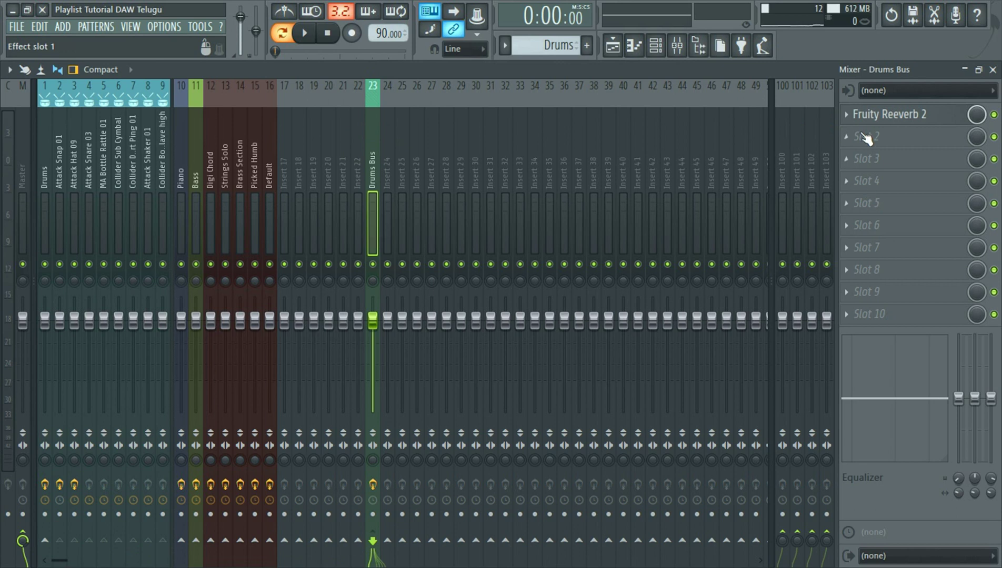
{"action": "left_click", "coordinate": [849, 154]}
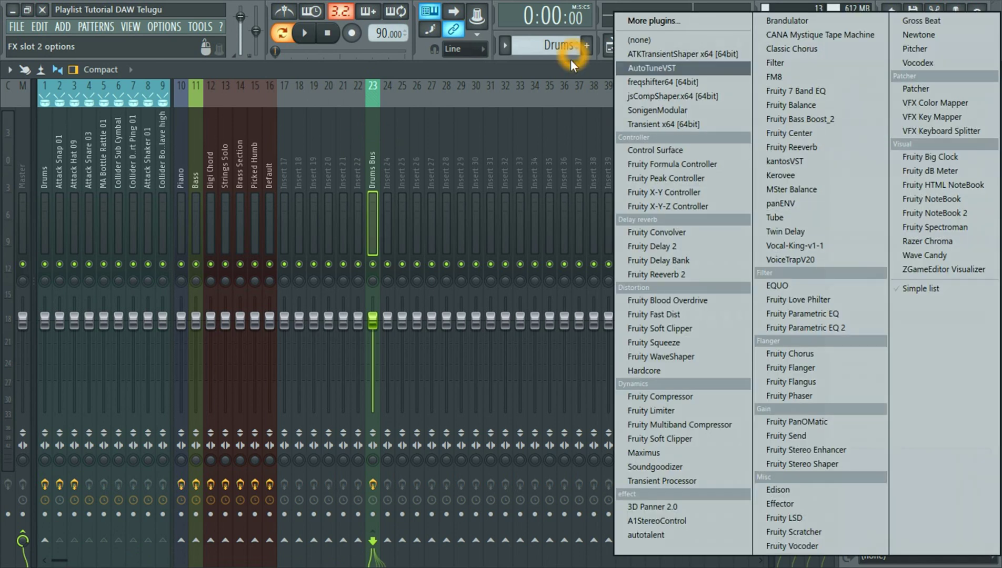
{"action": "left_click", "coordinate": [574, 73]}
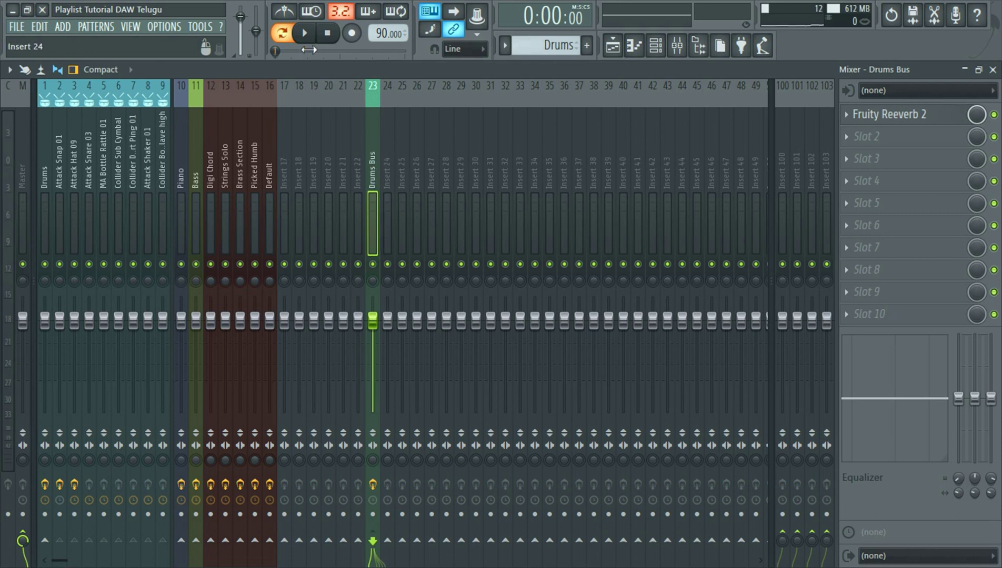
Step: Solo the Attack Snap 01 track while playing the Drums pattern
{"action": "left_click", "coordinate": [84, 140]}
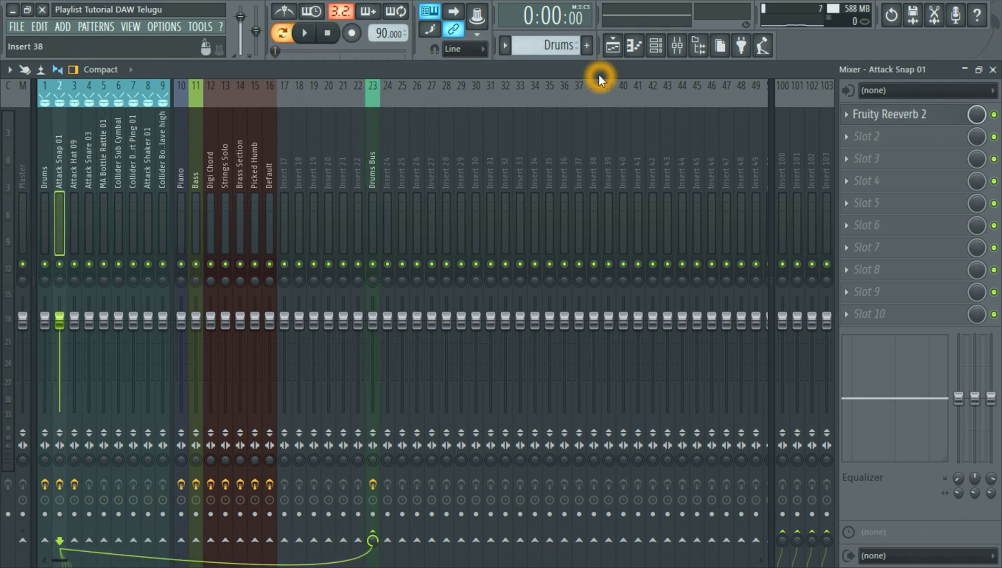
{"action": "left_click", "coordinate": [306, 34]}
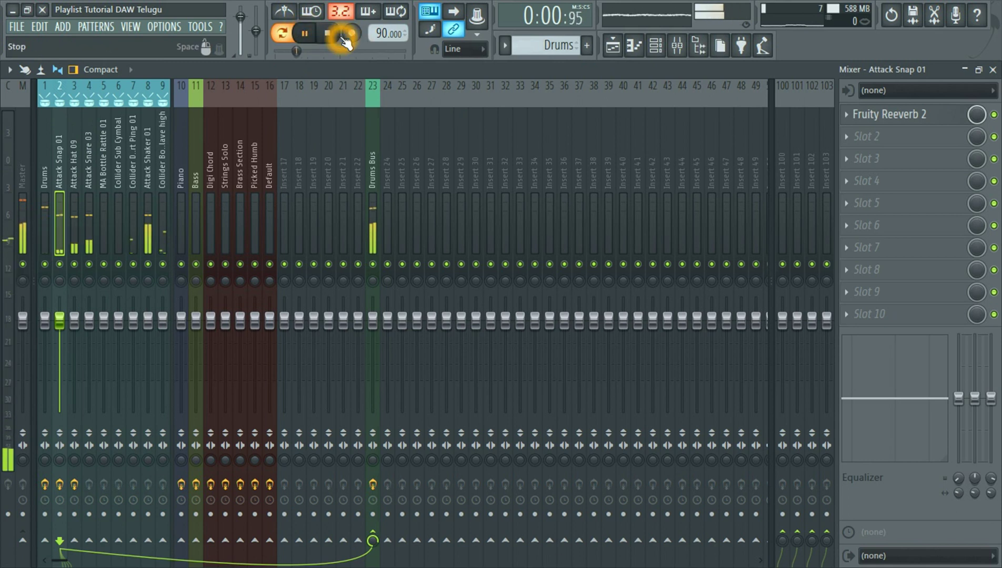
{"action": "right_click", "coordinate": [59, 265]}
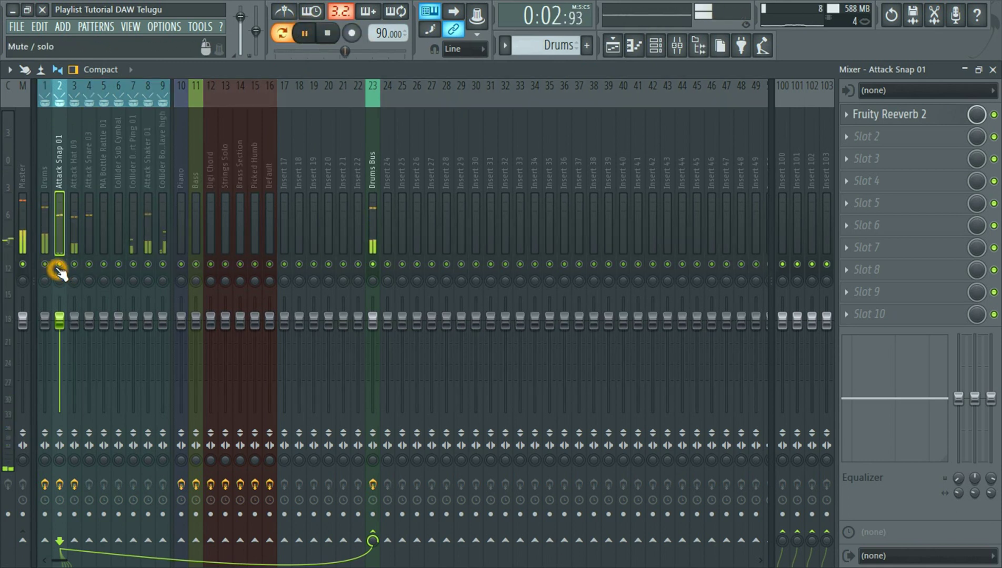
Step: Toggle Fruity Reeverb 2 on the Attack Snap 01 track, try its mix level, and halt playback
{"action": "left_click", "coordinate": [994, 114]}
{"action": "left_click_drag", "start_coordinate": [978, 112], "coordinate": [978, 115]}
{"action": "left_click", "coordinate": [314, 37]}
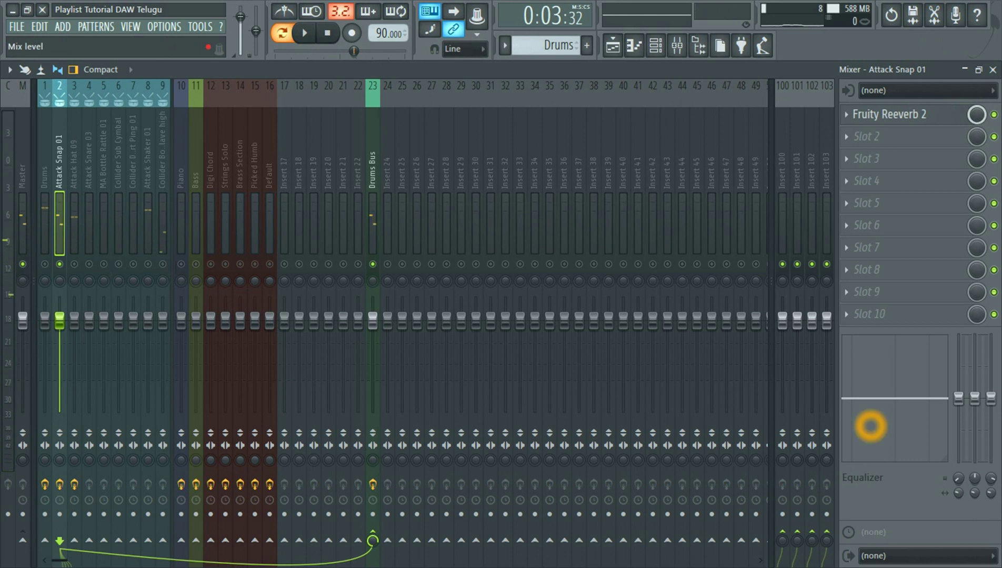
{"action": "left_click_drag", "start_coordinate": [978, 115], "coordinate": [977, 113]}
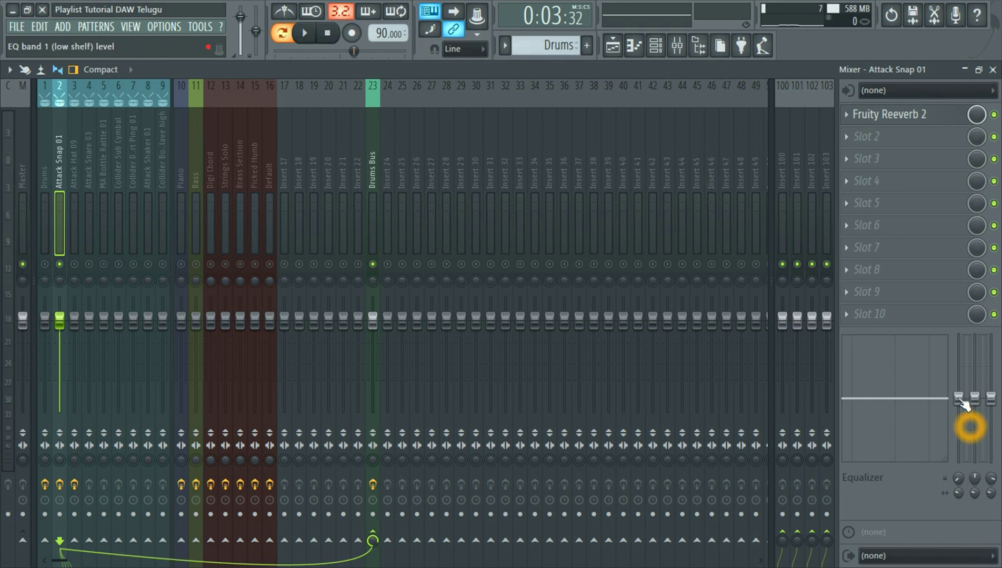
Step: Resume playback and adjust the low-shelf EQ level of the Attack Snap 01 track to about -0.1 dB
{"action": "left_click", "coordinate": [304, 35]}
{"action": "left_click", "coordinate": [67, 268]}
{"action": "mouse_move", "coordinate": [962, 404]}
{"action": "left_mouse_down"}
{"action": "mouse_move", "coordinate": [961, 338]}
{"action": "mouse_move", "coordinate": [962, 400]}
{"action": "left_mouse_up"}
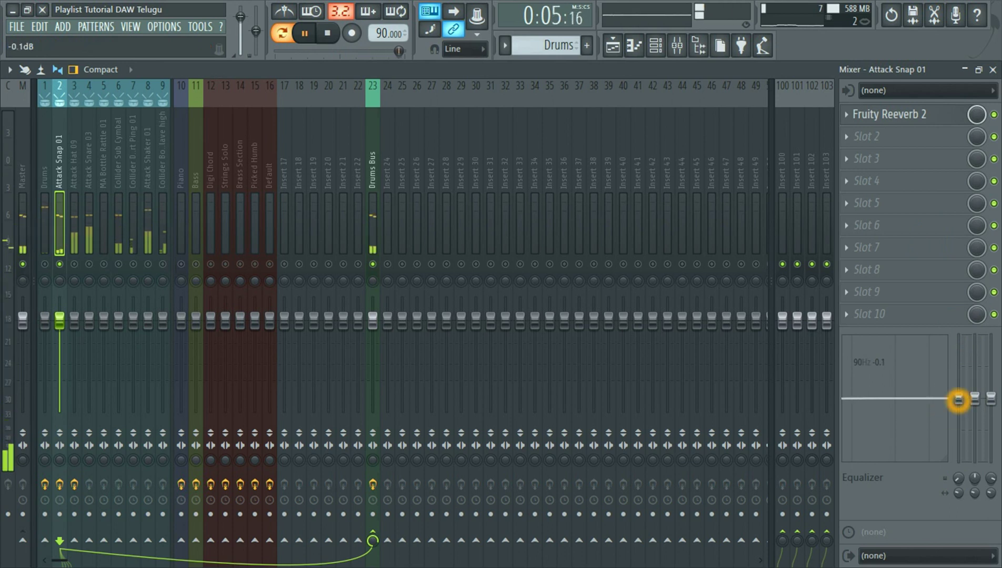
Step: Vary the high-shelf EQ level of the Attack Snap 01 track during playback and reset it
{"action": "mouse_move", "coordinate": [990, 399]}
{"action": "left_mouse_down"}
{"action": "mouse_move", "coordinate": [991, 341]}
{"action": "mouse_move", "coordinate": [991, 398]}
{"action": "left_mouse_up"}
{"action": "left_click", "coordinate": [31, 295]}
{"action": "left_click", "coordinate": [34, 457]}
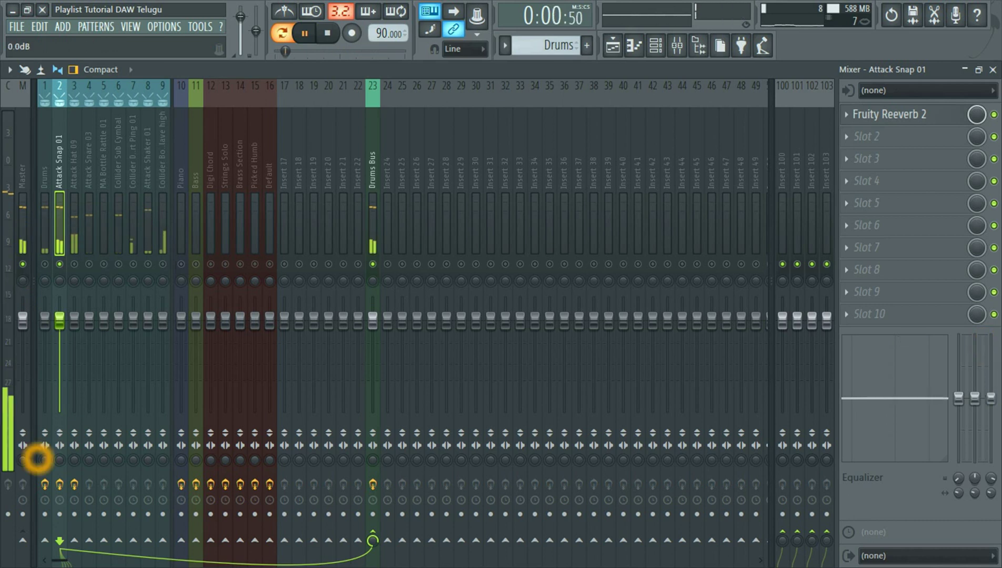
{"action": "right_click", "coordinate": [940, 342]}
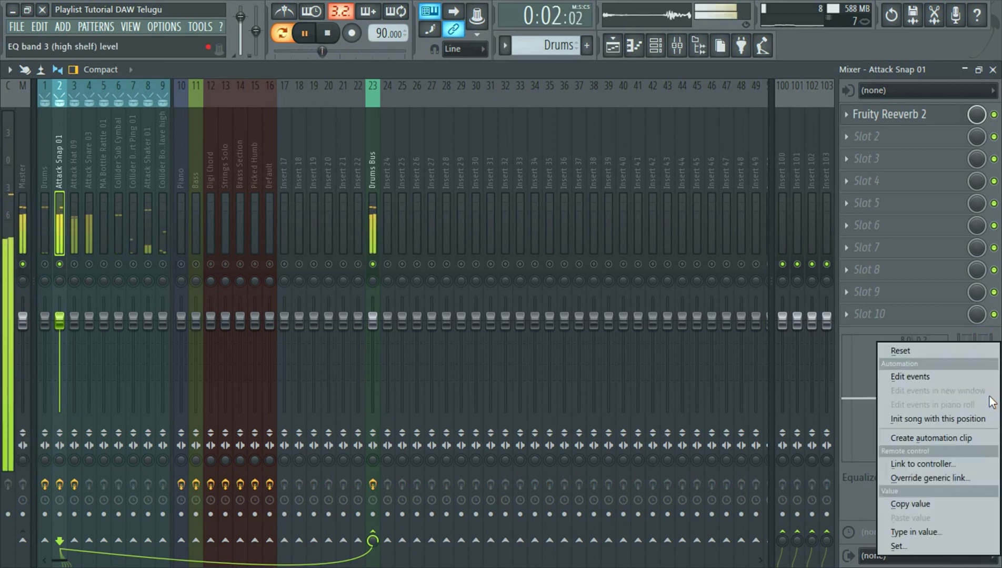
{"action": "left_click", "coordinate": [939, 346]}
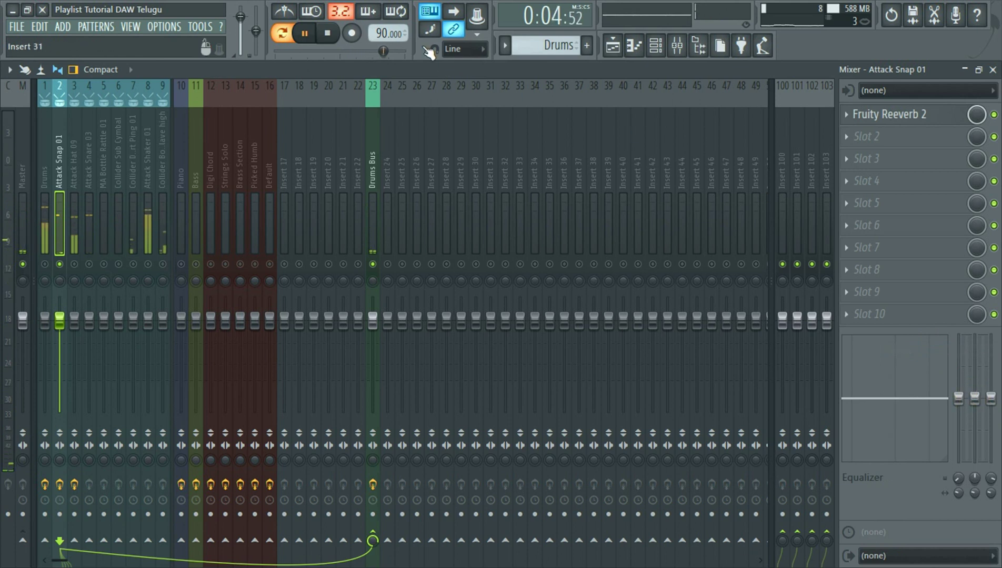
Step: Stop playback, unsolo the Attack Snap 01 track, and briefly play the full Drums pattern
{"action": "left_click", "coordinate": [327, 34]}
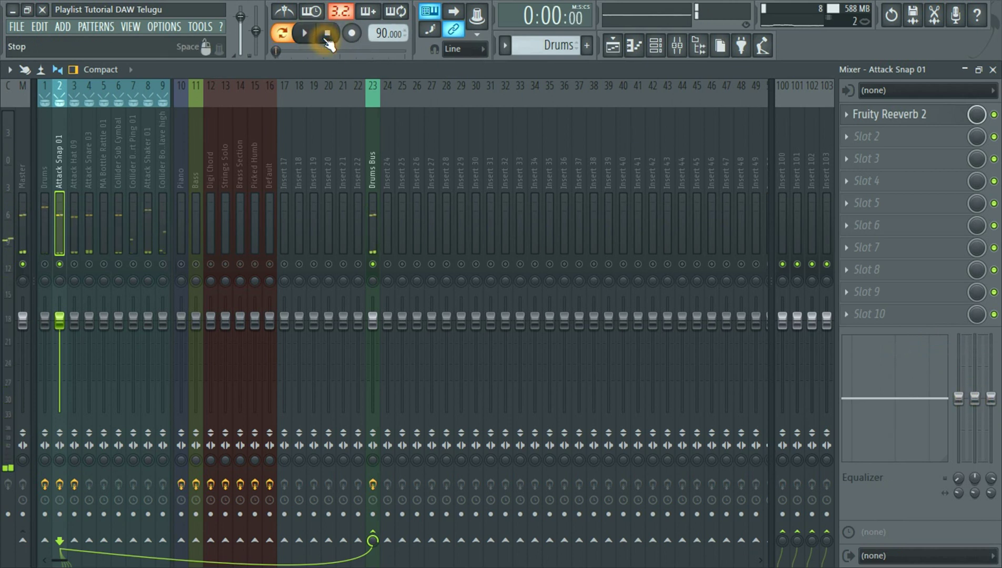
{"action": "right_click", "coordinate": [60, 265]}
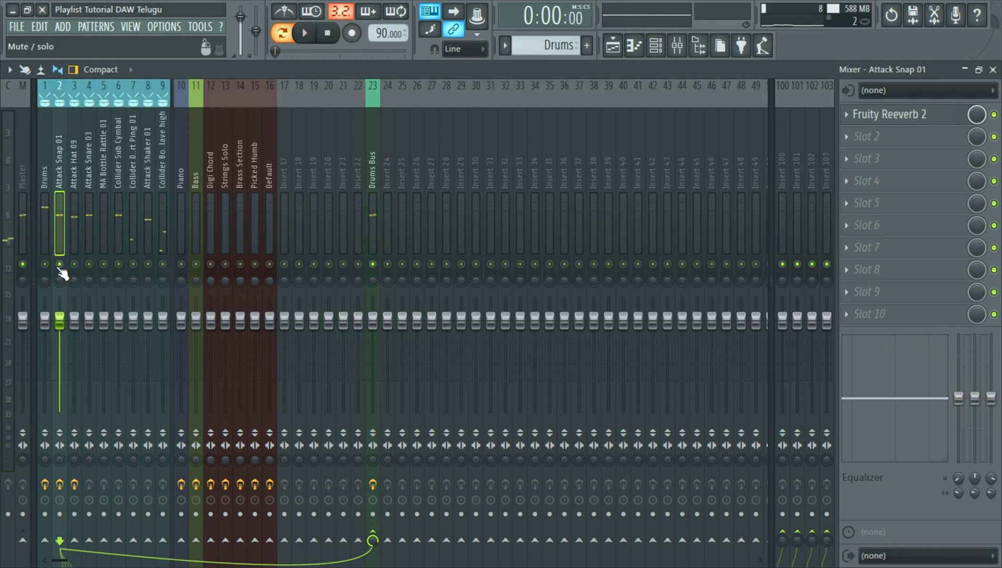
{"action": "left_click", "coordinate": [312, 35]}
{"action": "left_click", "coordinate": [324, 35]}
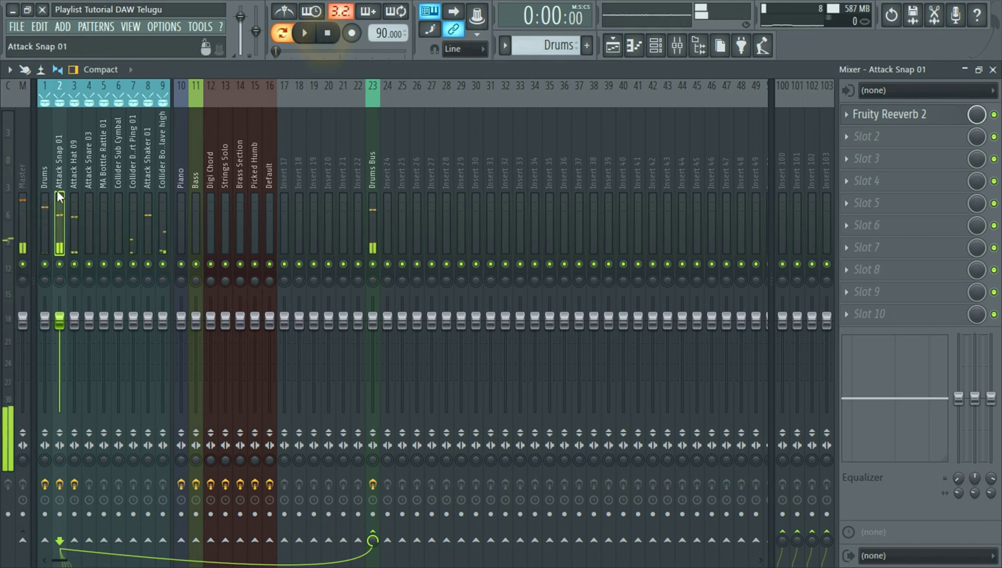
Step: Solo the Drums track and play the Drums pattern
{"action": "left_click", "coordinate": [44, 166]}
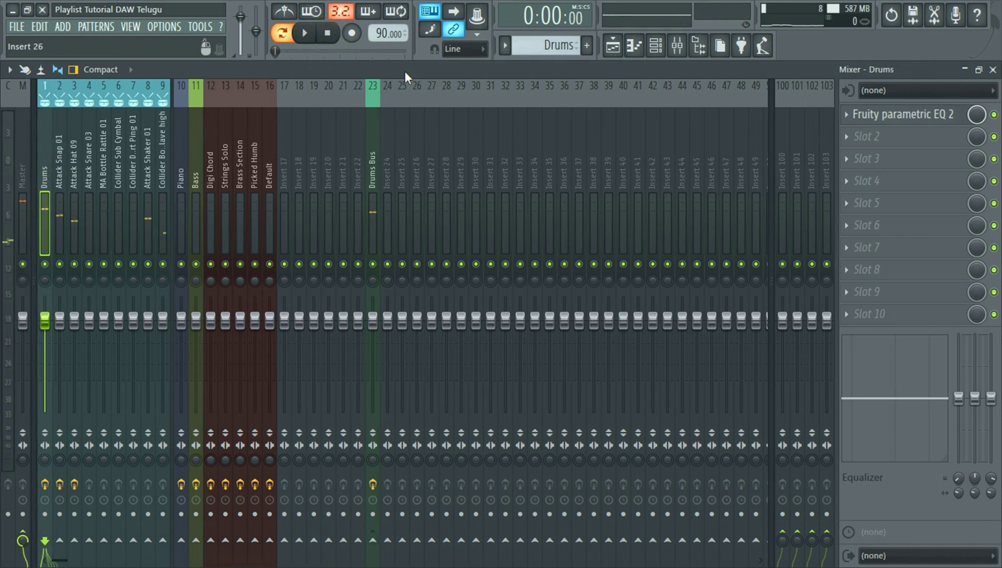
{"action": "right_click", "coordinate": [45, 265]}
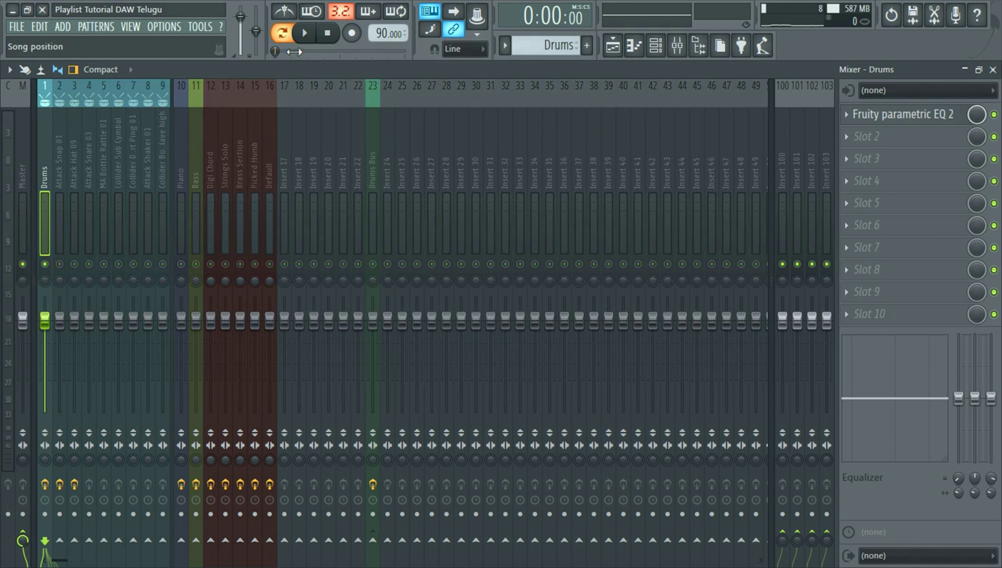
{"action": "left_click", "coordinate": [306, 34]}
Step: Try extreme low-shelf, peaking and high-shelf EQ levels on the Drums track during playback, reset them to flat, and stop playback
{"action": "left_click_drag", "start_coordinate": [965, 398], "coordinate": [968, 342]}
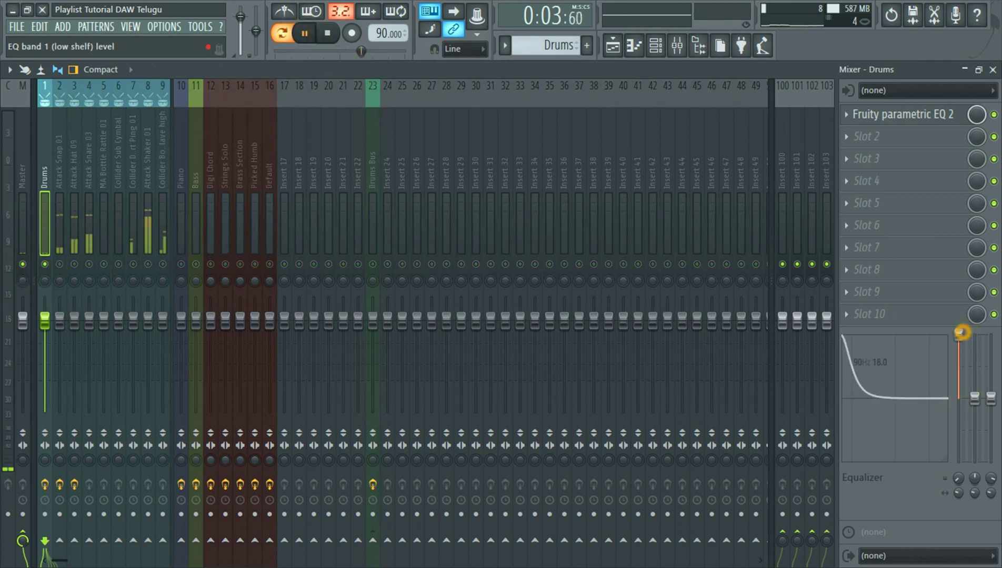
{"action": "left_click_drag", "start_coordinate": [991, 399], "coordinate": [993, 340]}
{"action": "right_click", "coordinate": [991, 337]}
{"action": "left_click", "coordinate": [960, 342]}
{"action": "left_click", "coordinate": [974, 398]}
{"action": "left_click_drag", "start_coordinate": [974, 398], "coordinate": [958, 466]}
{"action": "right_click", "coordinate": [976, 336]}
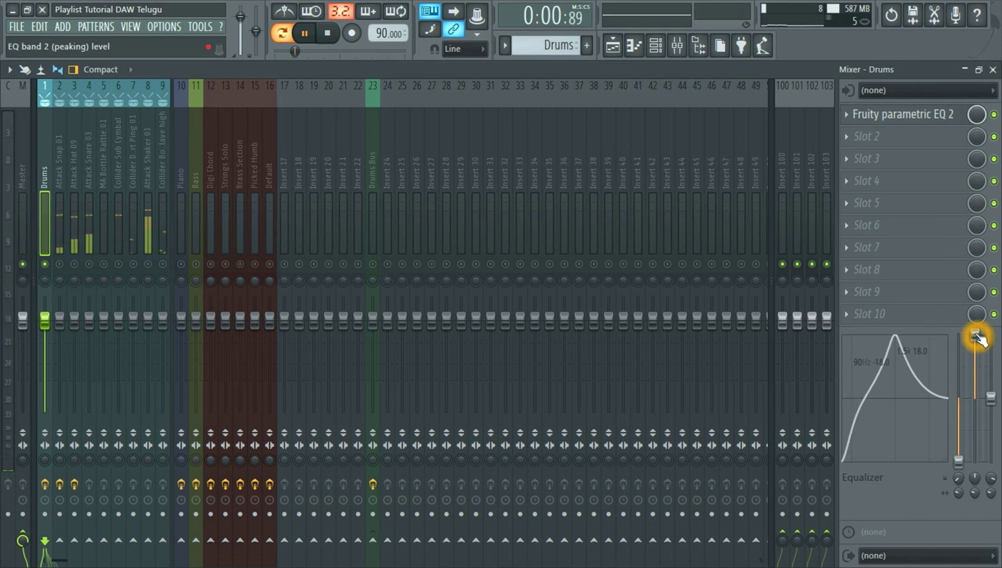
{"action": "left_click", "coordinate": [945, 343]}
{"action": "right_click", "coordinate": [959, 456]}
{"action": "left_click", "coordinate": [949, 349]}
{"action": "left_click", "coordinate": [327, 32]}
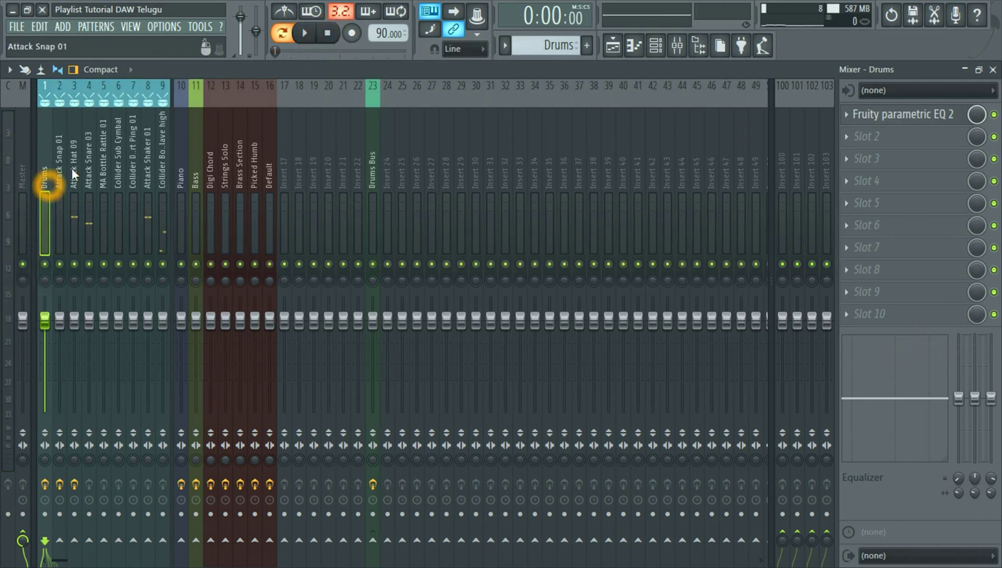
Step: Solo the Drums track again and audition it with its mixer EQ flat
{"action": "right_click", "coordinate": [45, 264]}
{"action": "left_click", "coordinate": [304, 32]}
{"action": "left_click", "coordinate": [327, 34]}
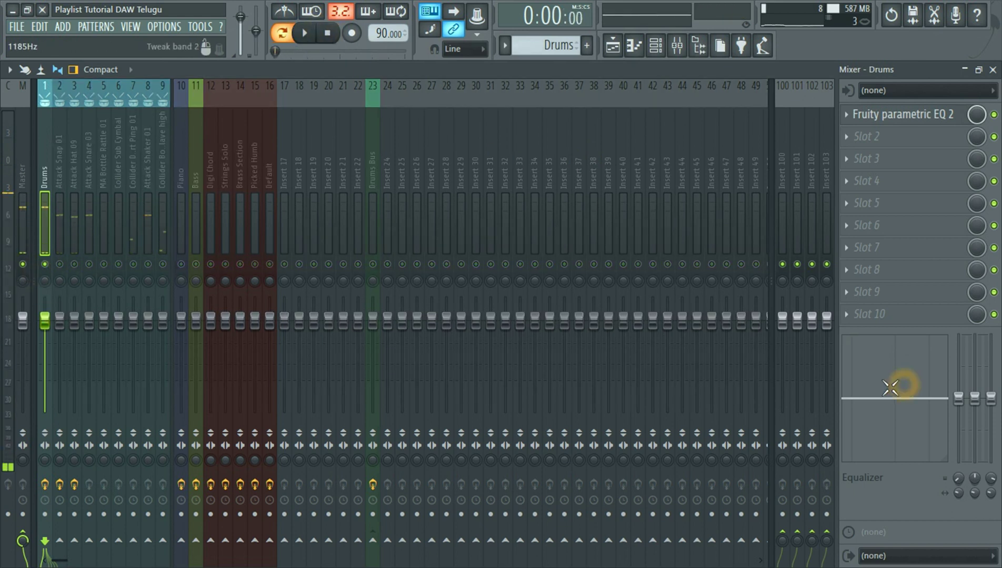
{"action": "left_click", "coordinate": [304, 32]}
{"action": "left_click", "coordinate": [327, 33]}
Step: Open Fruity parametric EQ 2 on the Drums track and check bands 1 and 2 during playback
{"action": "left_click", "coordinate": [902, 114]}
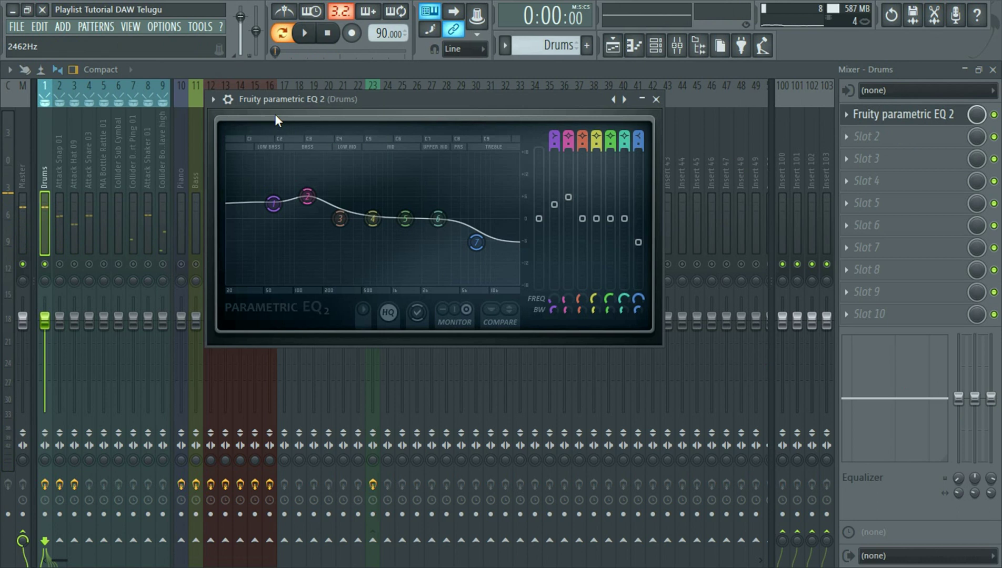
{"action": "left_click_drag", "start_coordinate": [305, 101], "coordinate": [400, 141]}
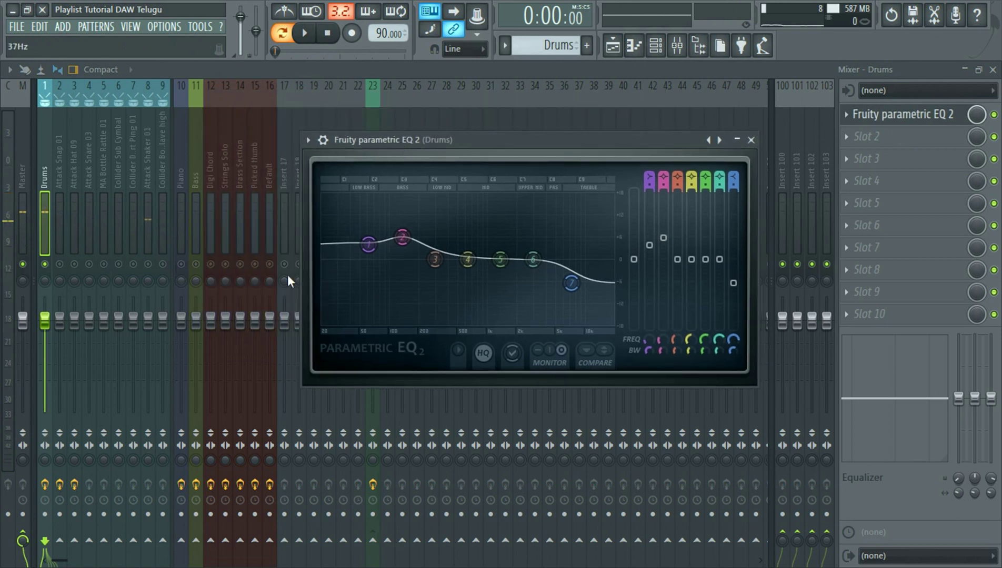
{"action": "left_click", "coordinate": [304, 32]}
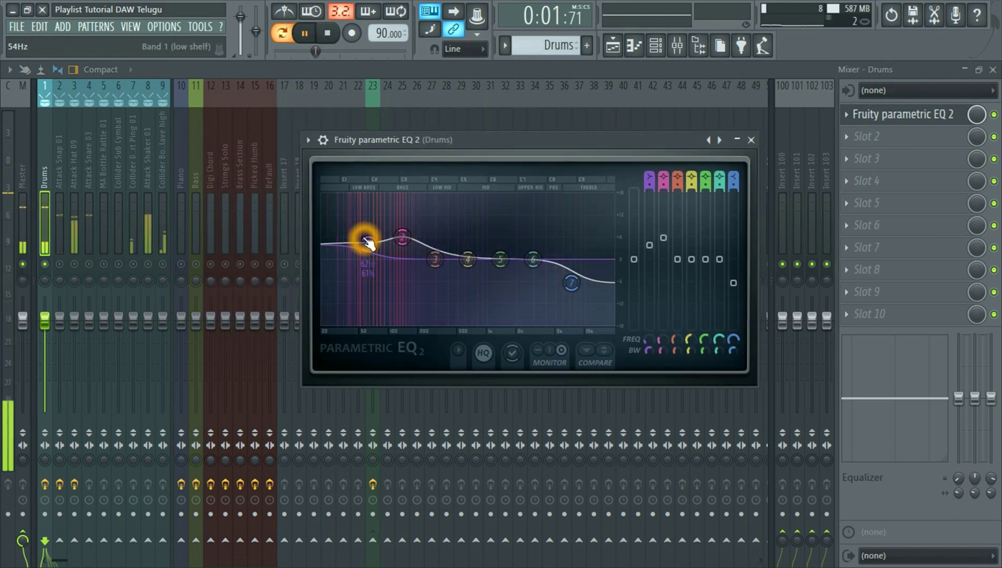
{"action": "left_click", "coordinate": [403, 239]}
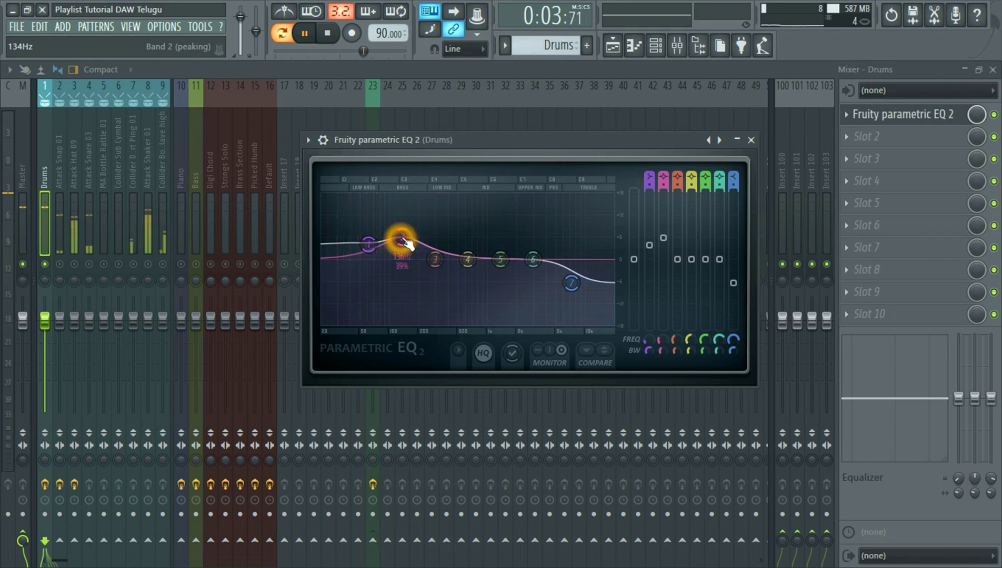
{"action": "left_click", "coordinate": [327, 33]}
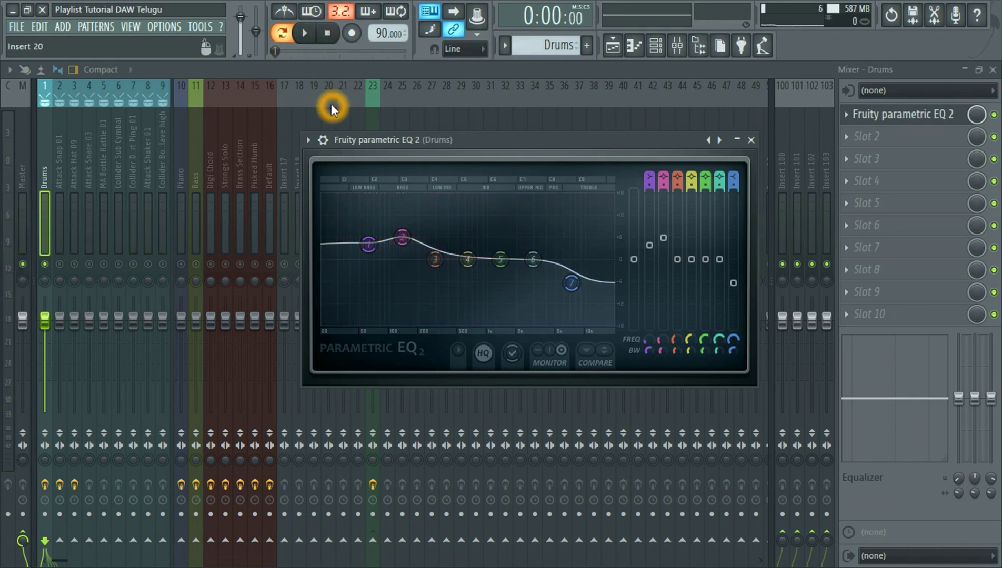
Step: Examine bands 1, 2 and 3 of the Drums track's Fruity parametric EQ 2 curve with playback stopped
{"action": "left_click_drag", "start_coordinate": [551, 151], "coordinate": [451, 112]}
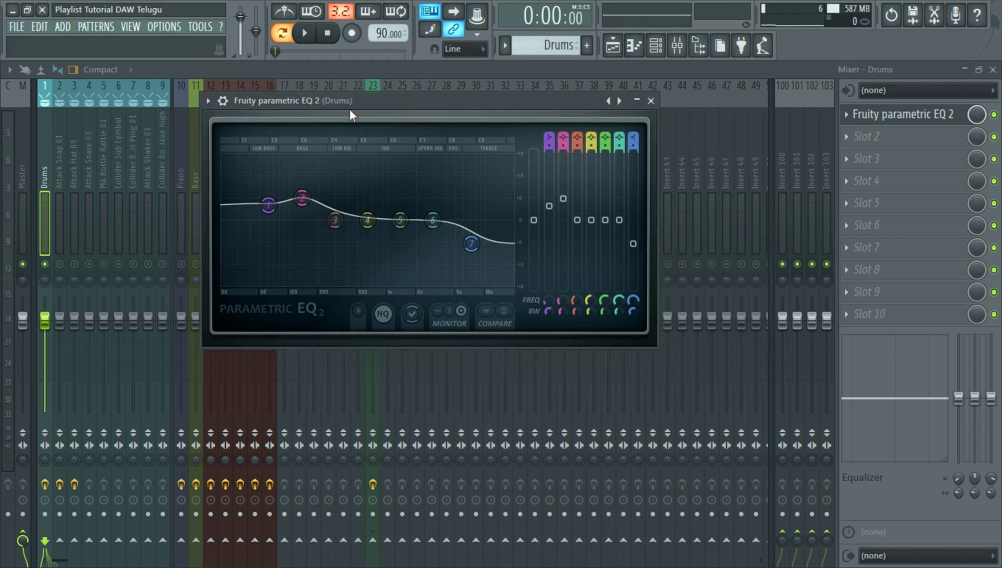
{"action": "left_click", "coordinate": [276, 206]}
{"action": "left_click", "coordinate": [306, 196]}
{"action": "left_click", "coordinate": [339, 225]}
{"action": "left_click", "coordinate": [307, 201]}
{"action": "left_click", "coordinate": [266, 208]}
{"action": "left_click", "coordinate": [270, 209]}
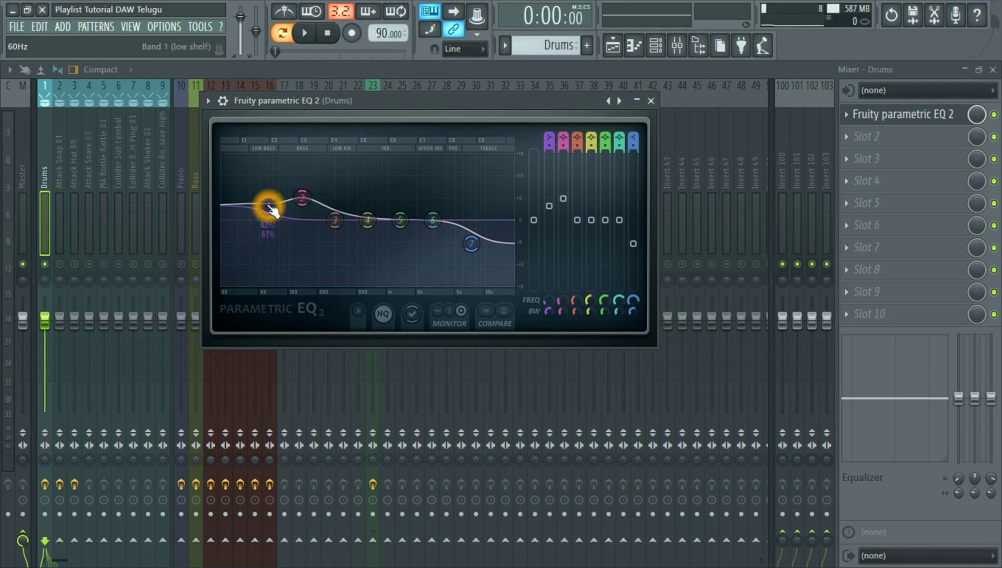
{"action": "left_click", "coordinate": [303, 199]}
Step: Try Fruity Parametric EQ in effect slot 2 of the Drums track, empty the slot, and replay the track
{"action": "left_click", "coordinate": [850, 140]}
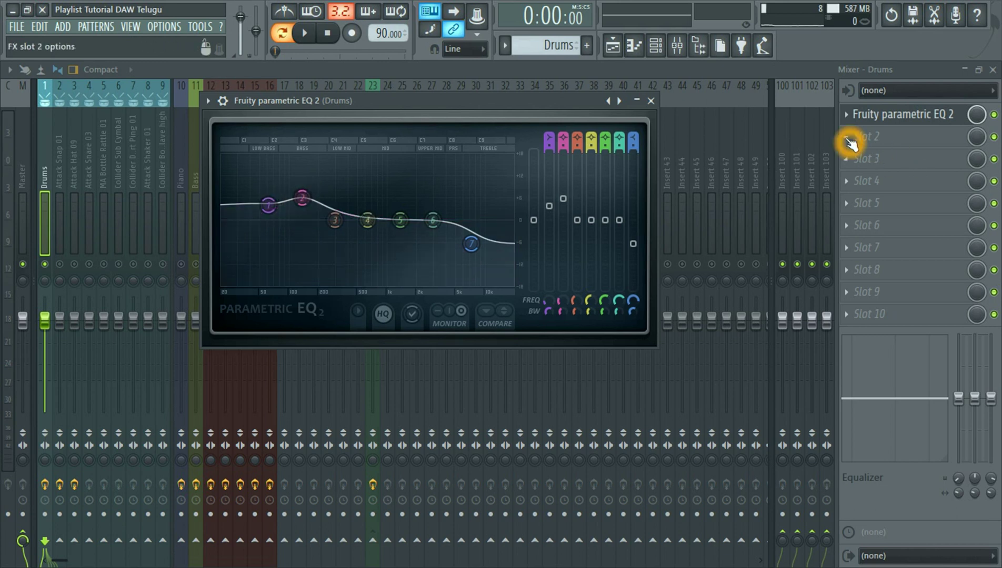
{"action": "left_click", "coordinate": [837, 313]}
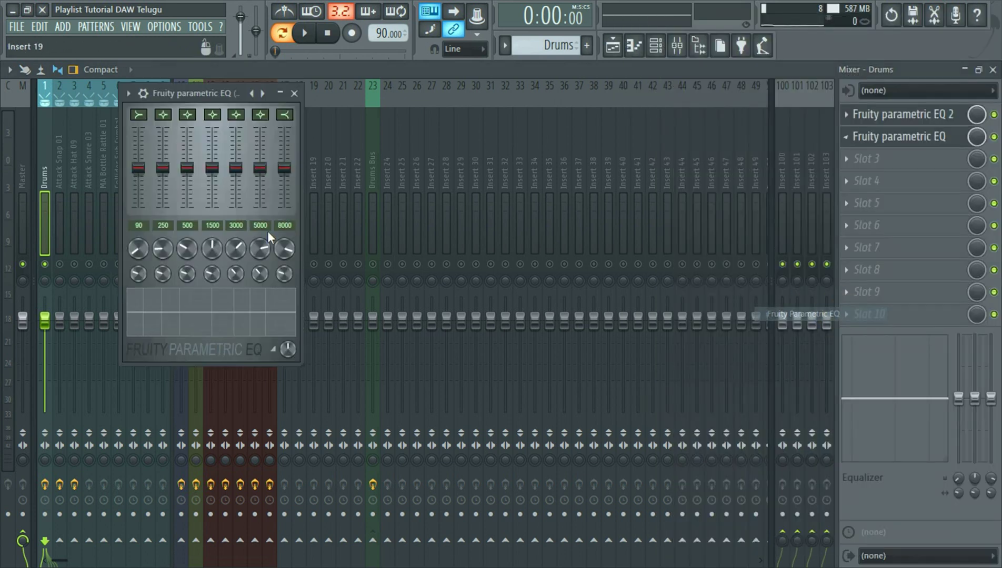
{"action": "left_click_drag", "start_coordinate": [177, 74], "coordinate": [424, 91]}
{"action": "left_click", "coordinate": [386, 183]}
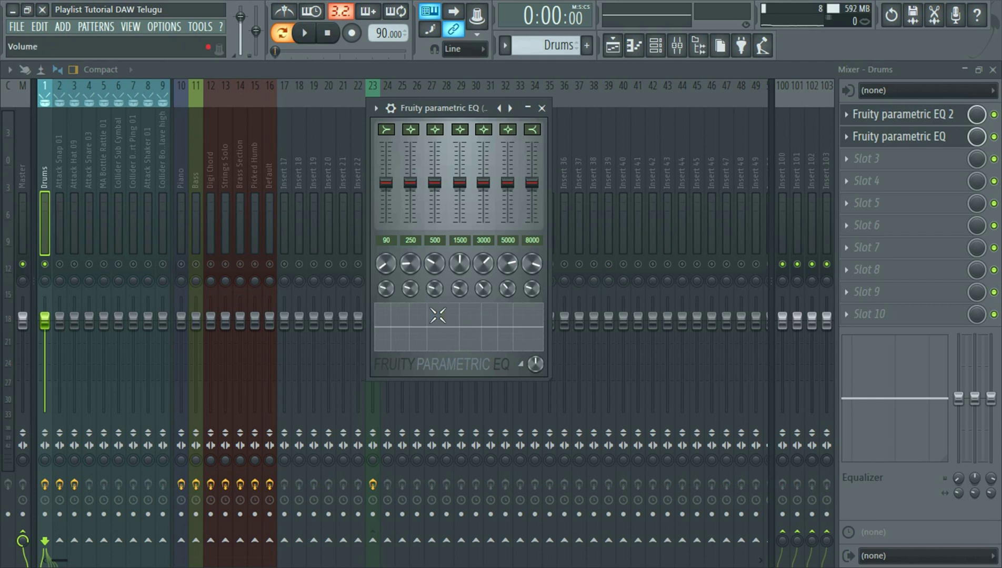
{"action": "left_click", "coordinate": [541, 108]}
{"action": "left_click", "coordinate": [848, 136]}
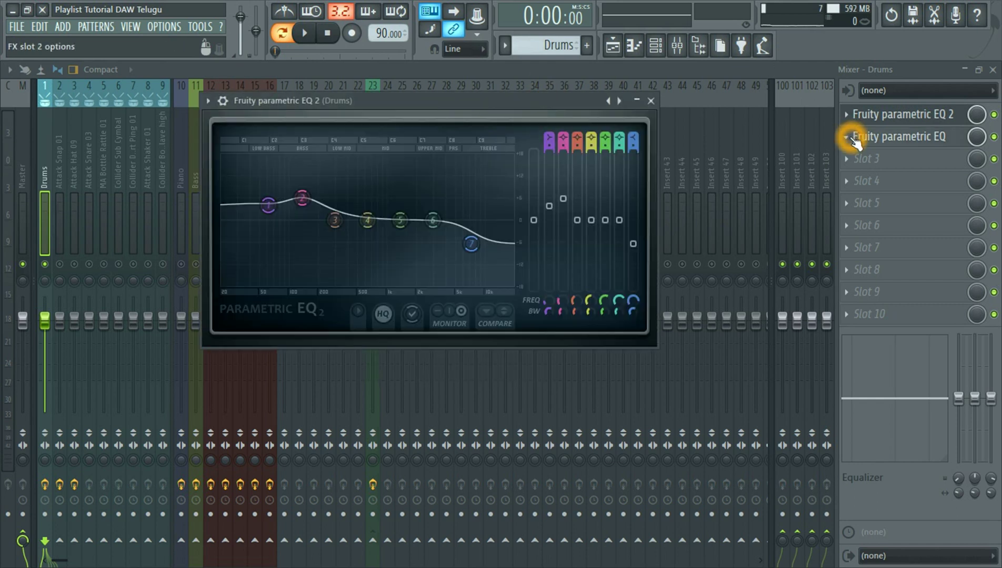
{"action": "left_click", "coordinate": [850, 153]}
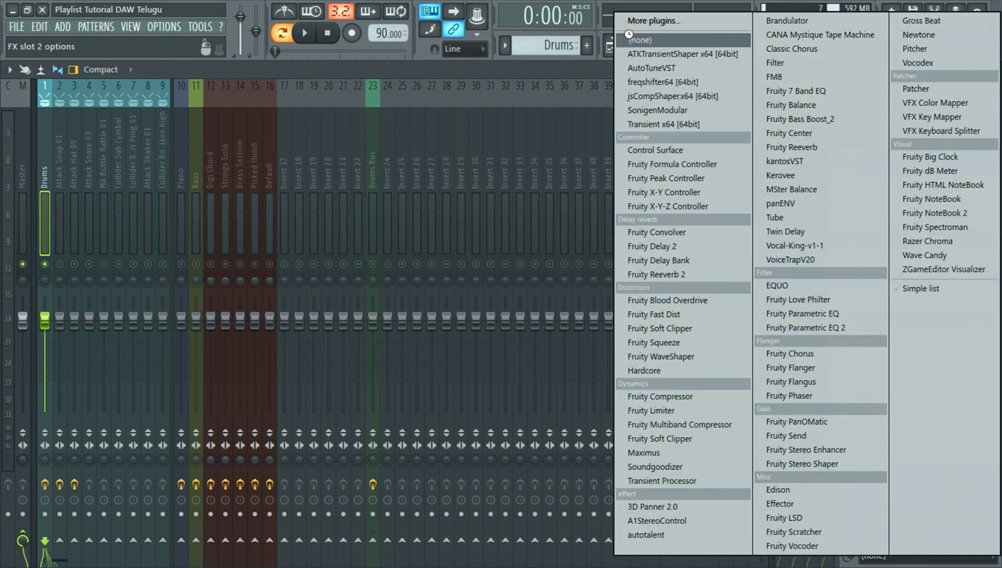
{"action": "left_click", "coordinate": [630, 39]}
{"action": "left_click", "coordinate": [312, 33]}
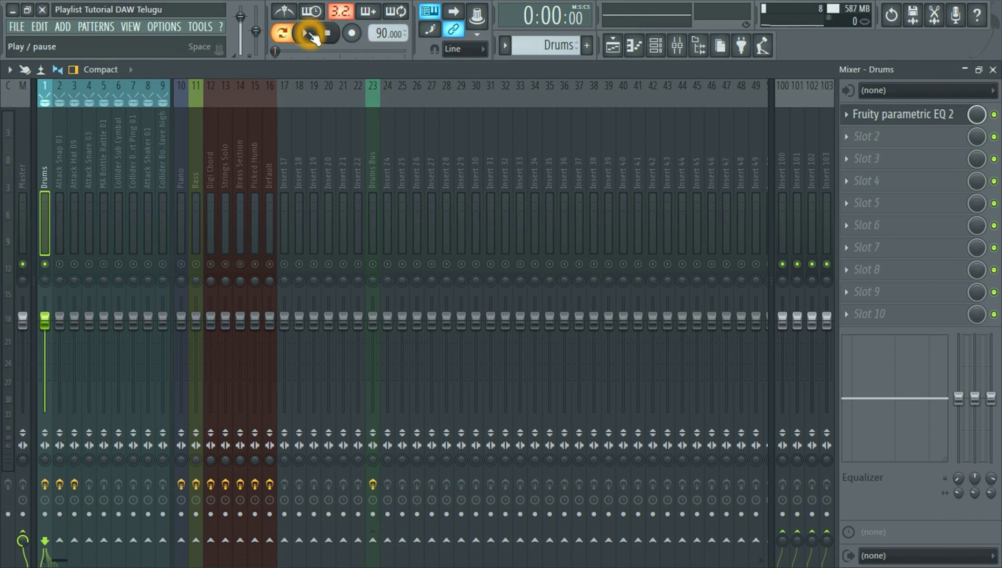
Step: Load Fruity Convolver in effect slot 2 of the Drums track and audition its default impulse
{"action": "left_click", "coordinate": [848, 136]}
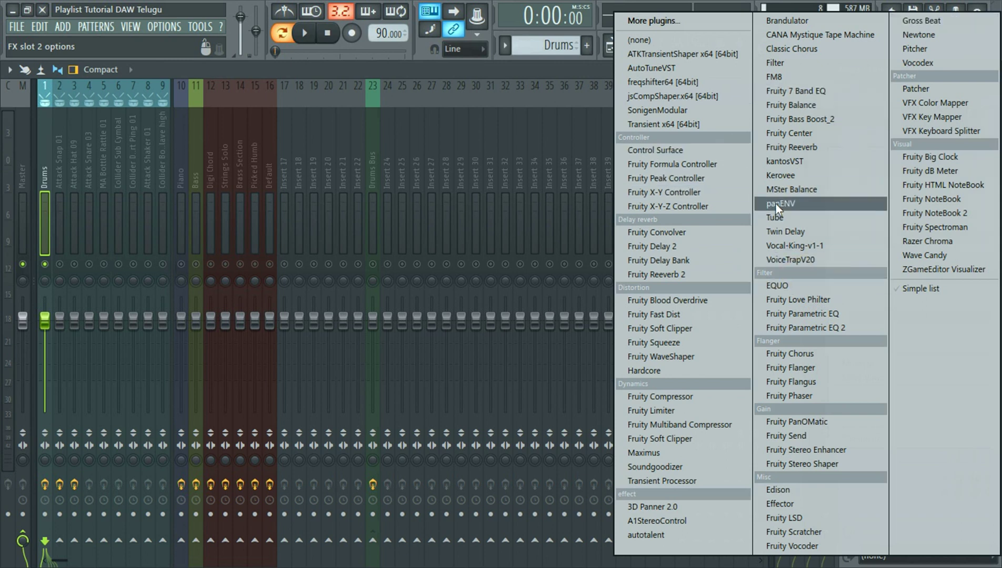
{"action": "left_click", "coordinate": [694, 239]}
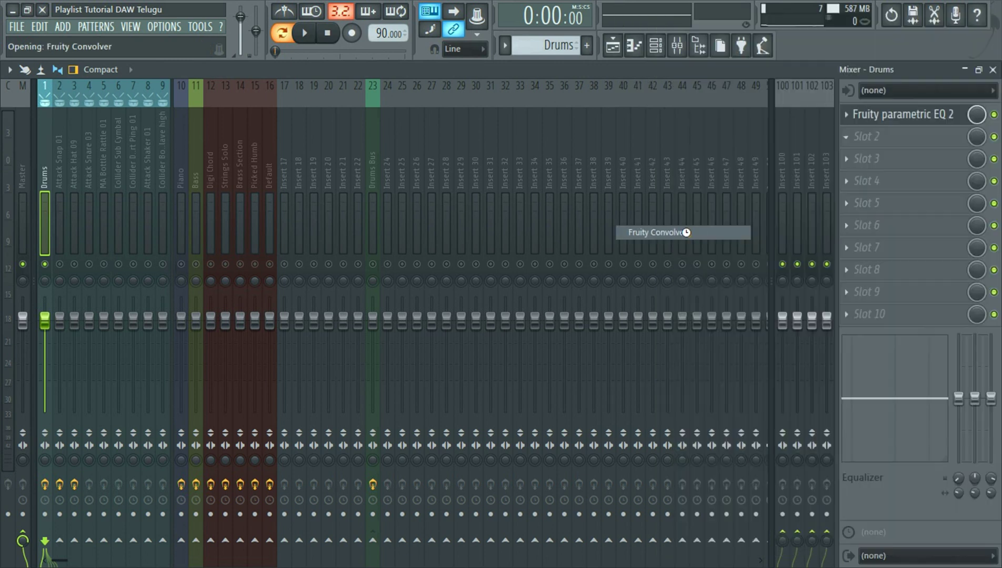
{"action": "left_click_drag", "start_coordinate": [551, 103], "coordinate": [431, 106]}
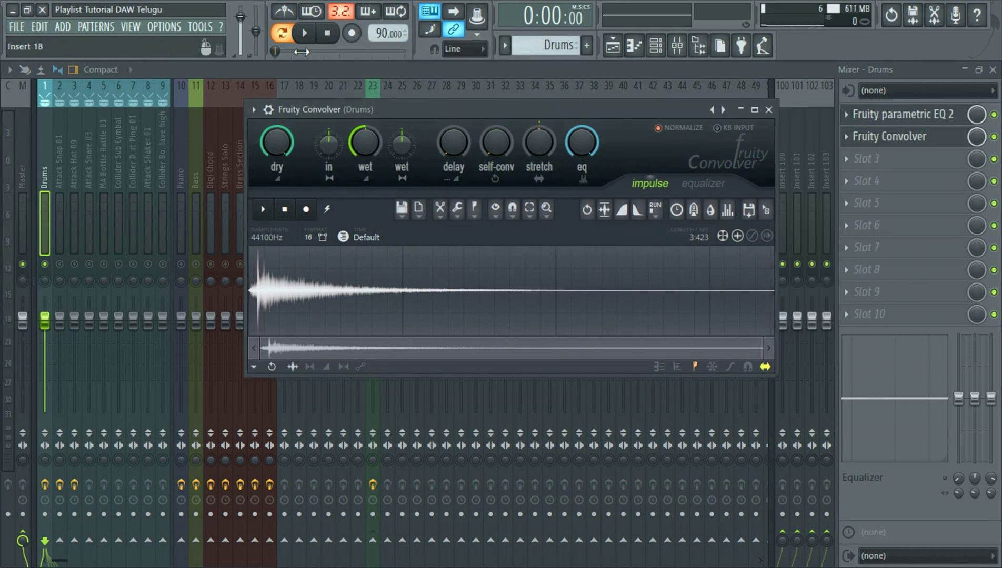
{"action": "left_click", "coordinate": [328, 35]}
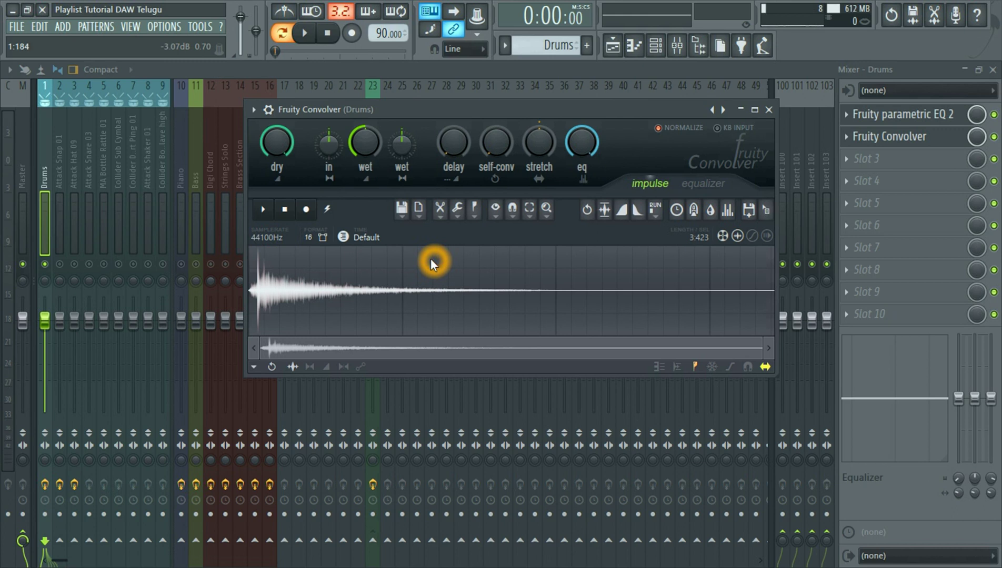
Step: Apply the Auditorium (Doors-In) preset to Fruity Convolver and play the Drums track
{"action": "left_click", "coordinate": [254, 110]}
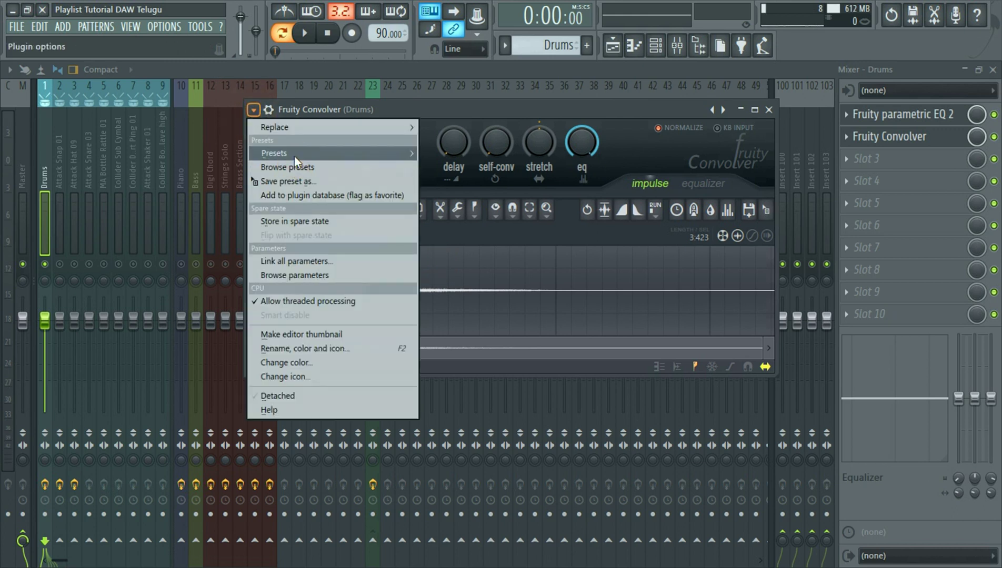
{"action": "mouse_move", "coordinate": [295, 155]}
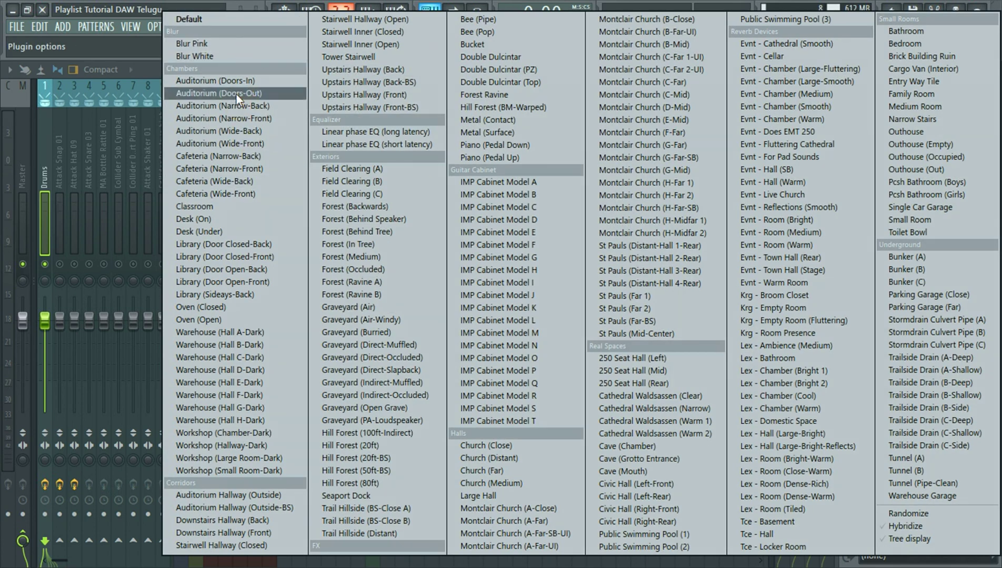
{"action": "left_click", "coordinate": [238, 80]}
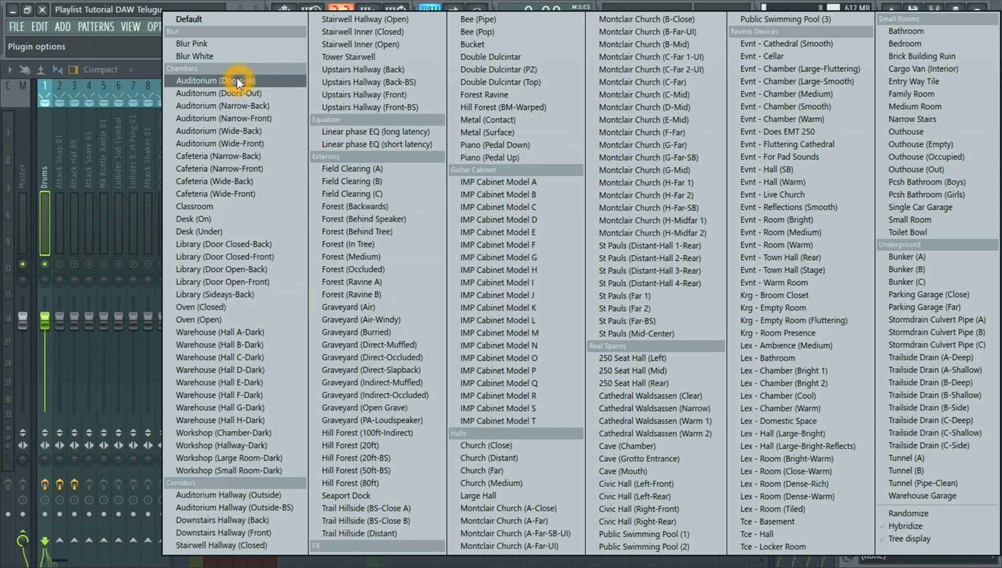
{"action": "left_click", "coordinate": [304, 34]}
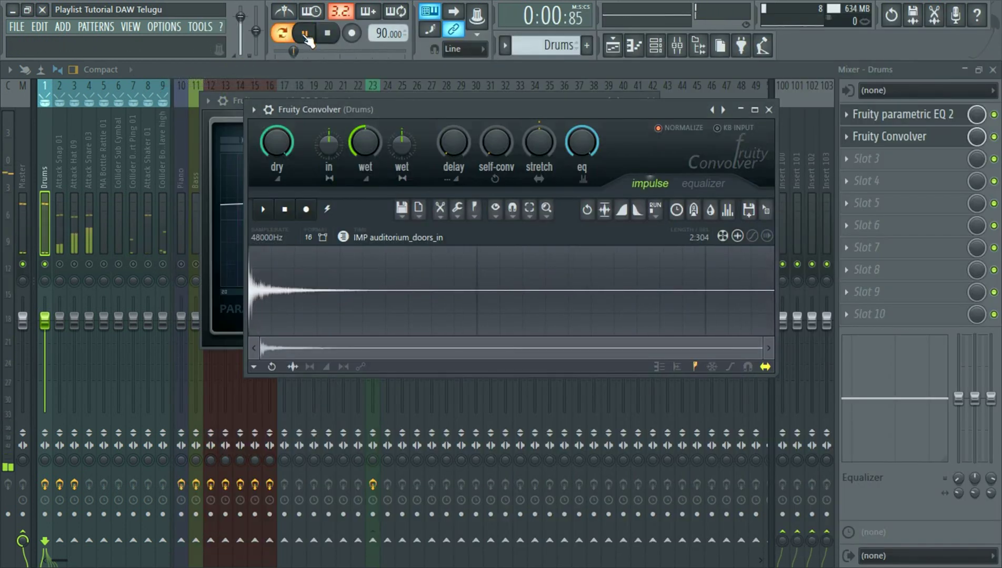
Step: Remove Fruity Convolver from effect slot 2 of the Drums track and stop playback
{"action": "left_click", "coordinate": [769, 110]}
{"action": "left_click", "coordinate": [850, 136]}
{"action": "left_click", "coordinate": [847, 149]}
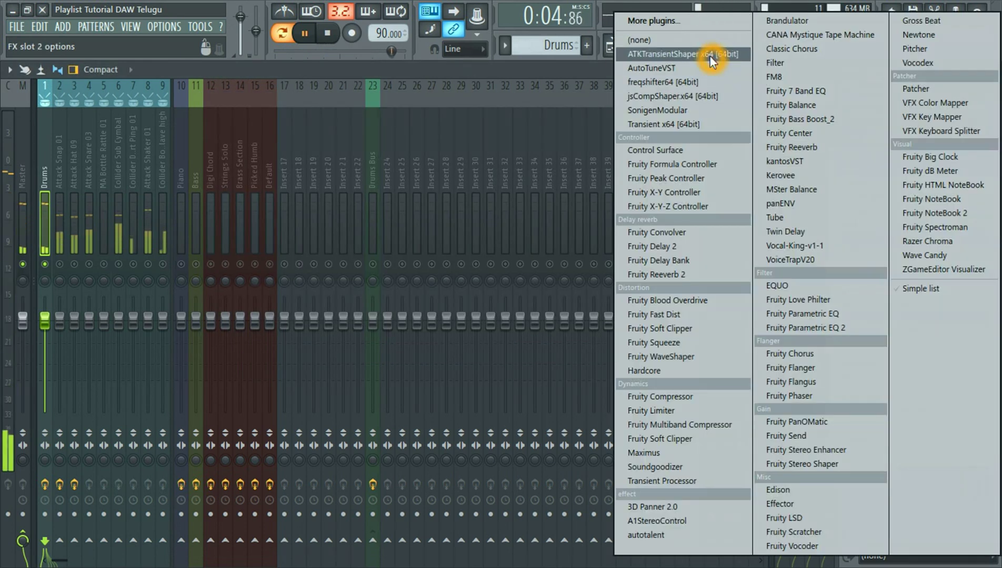
{"action": "left_click", "coordinate": [691, 42]}
{"action": "left_click", "coordinate": [327, 33]}
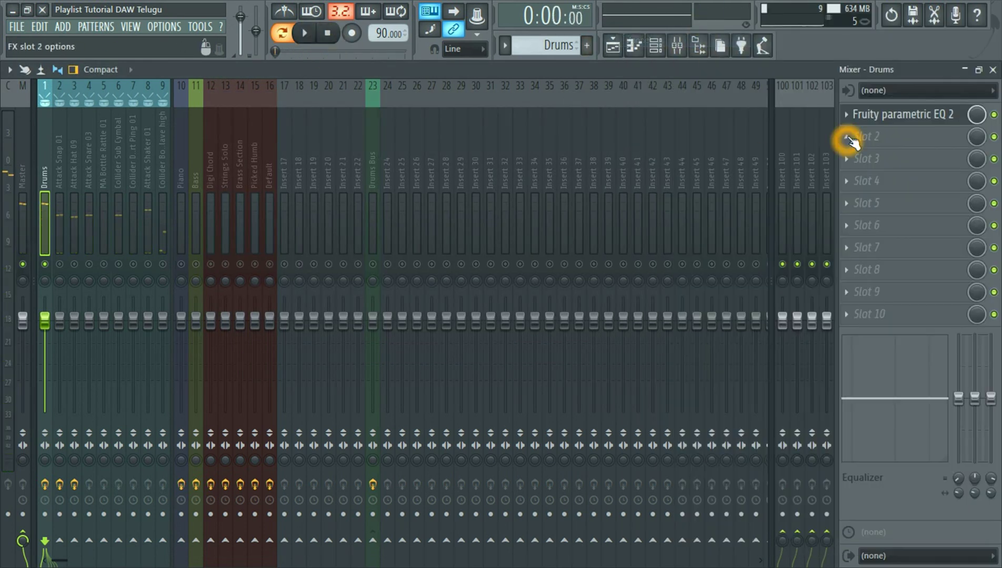
{"action": "left_click", "coordinate": [849, 136]}
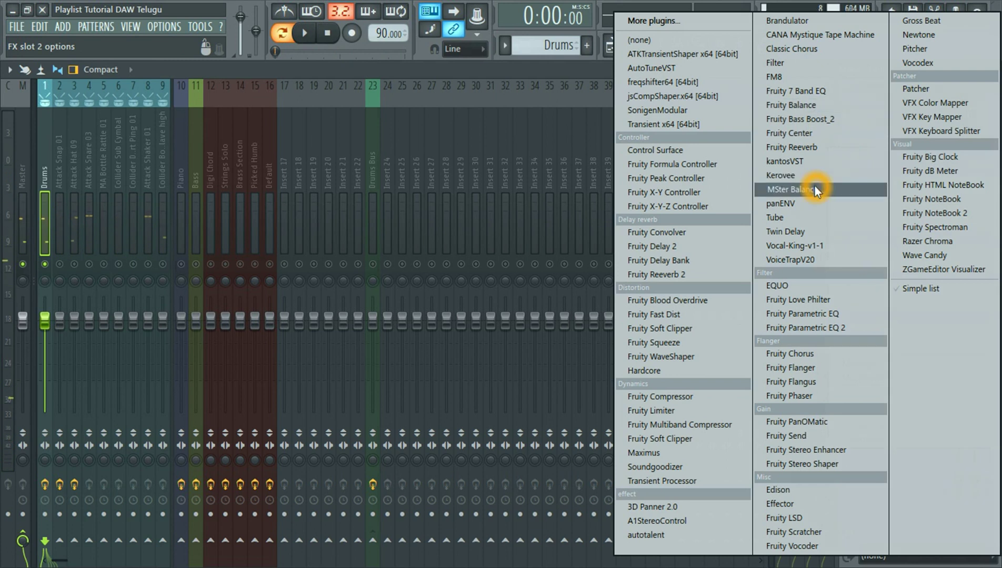
{"action": "left_click", "coordinate": [408, 70]}
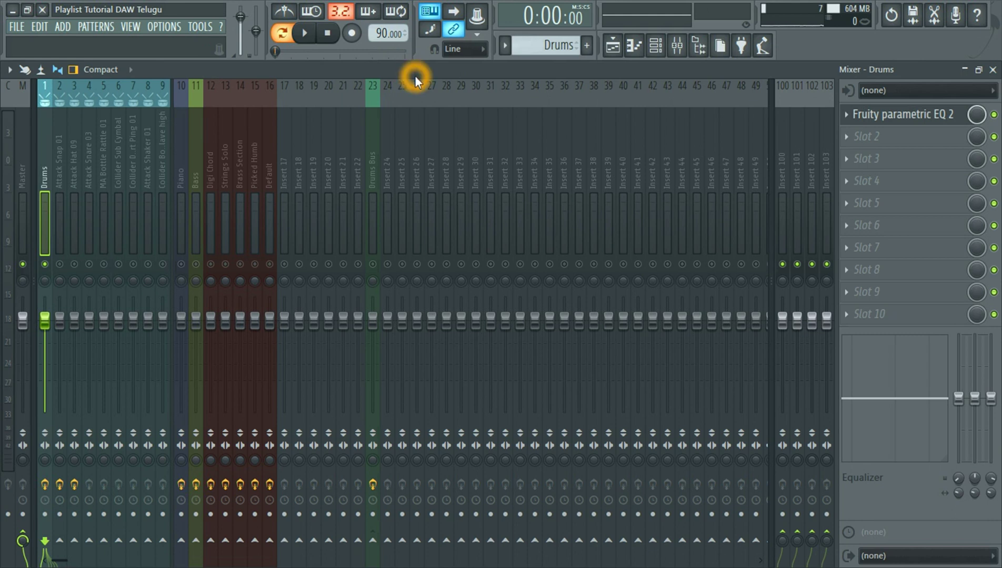
Step: Stop playback and unsolo the Drums track so all mixer tracks are active
{"action": "left_click", "coordinate": [331, 38]}
{"action": "left_click", "coordinate": [419, 53]}
{"action": "left_click", "coordinate": [45, 264]}
{"action": "right_click", "coordinate": [45, 265]}
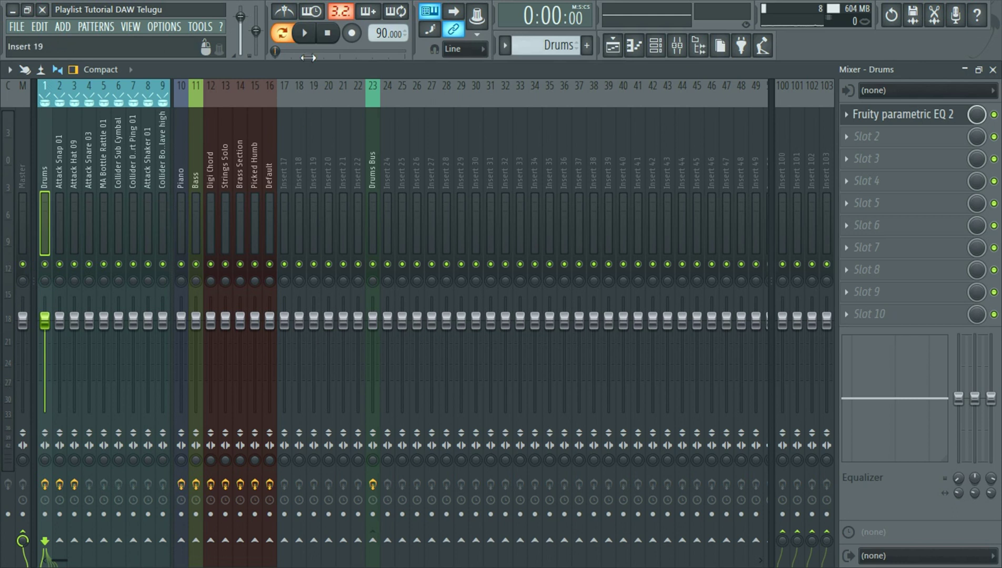
Step: Check the effect slots and routing of the Drums Bus, Drums and Attack Snap 01 mixer tracks
{"action": "left_click", "coordinate": [372, 160]}
{"action": "left_click", "coordinate": [44, 153]}
{"action": "left_click", "coordinate": [58, 174]}
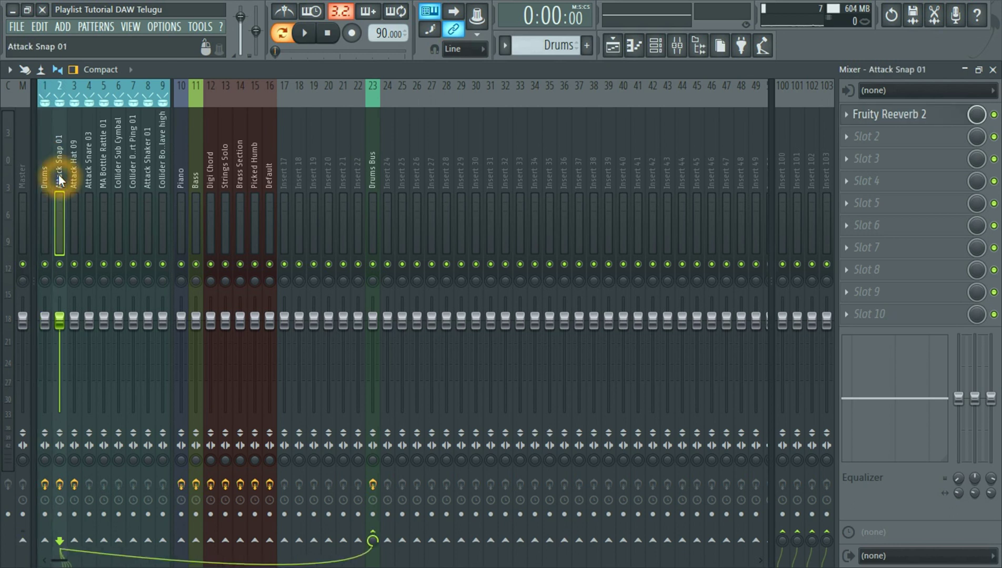
{"action": "left_click", "coordinate": [42, 187]}
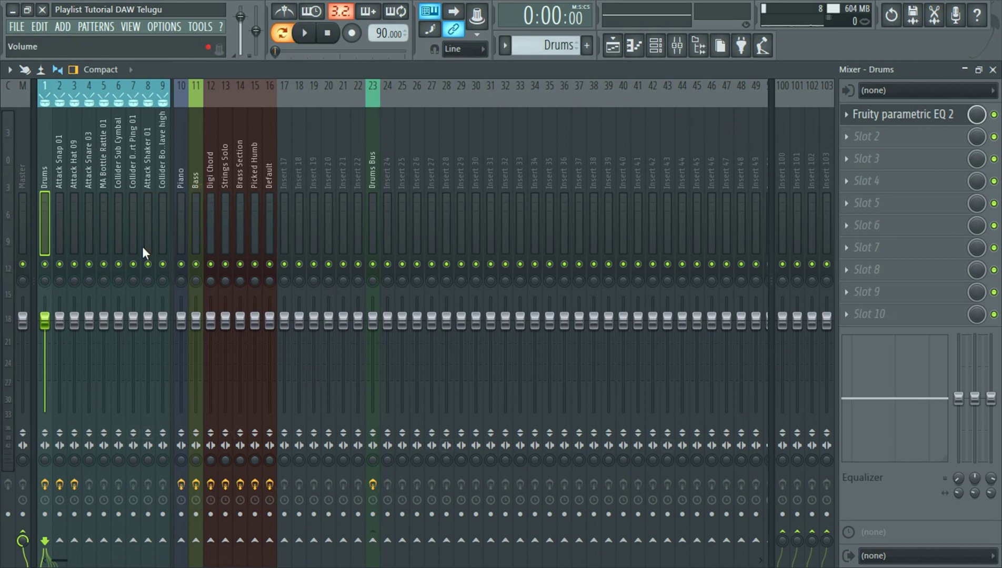
{"action": "left_click", "coordinate": [56, 141]}
{"action": "left_click", "coordinate": [47, 142]}
Step: Switch playback to song mode with the playlist open and briefly play the arrangement from the start
{"action": "left_click", "coordinate": [329, 34]}
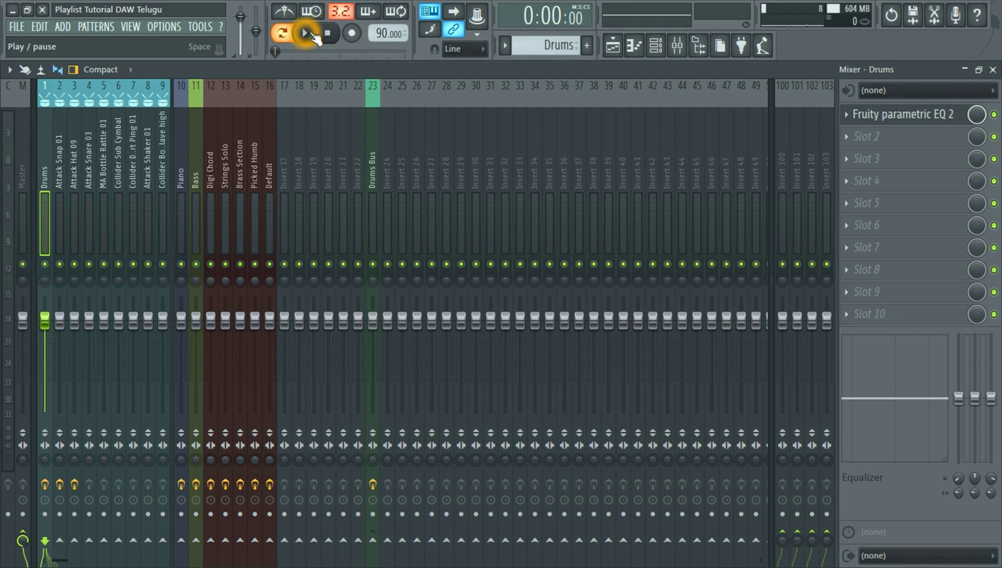
{"action": "left_click", "coordinate": [132, 27]}
{"action": "left_click", "coordinate": [140, 55]}
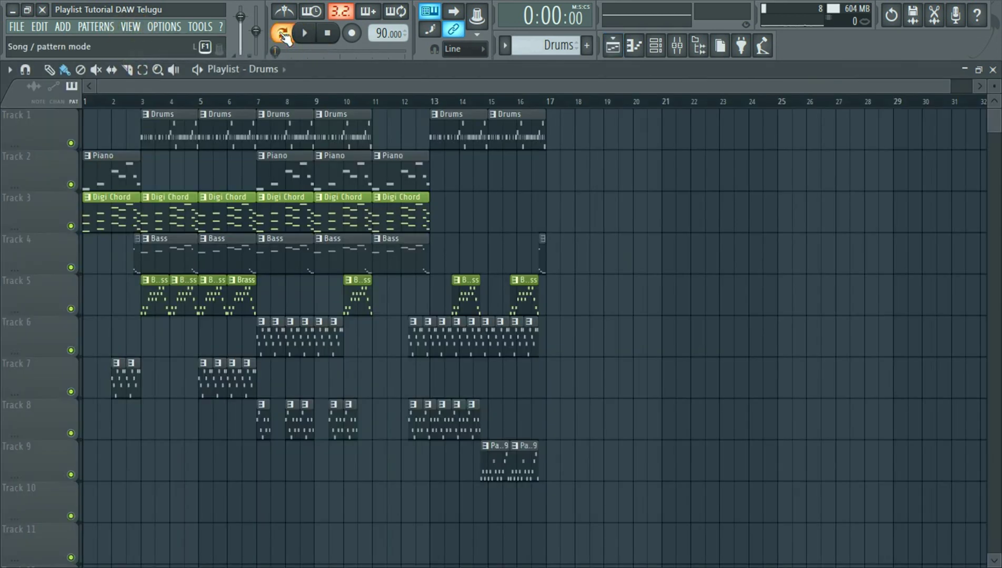
{"action": "left_click", "coordinate": [305, 35]}
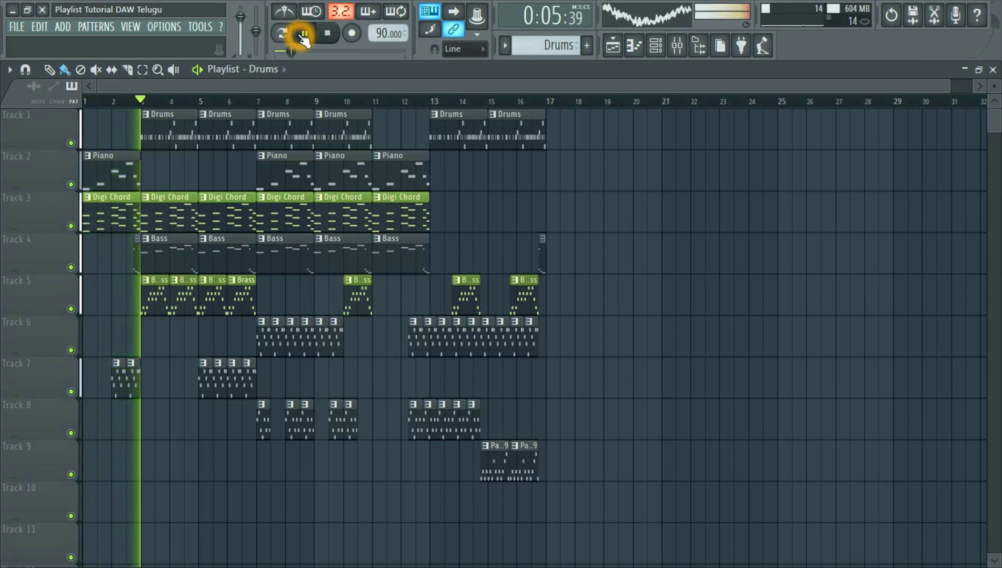
{"action": "left_click", "coordinate": [329, 34]}
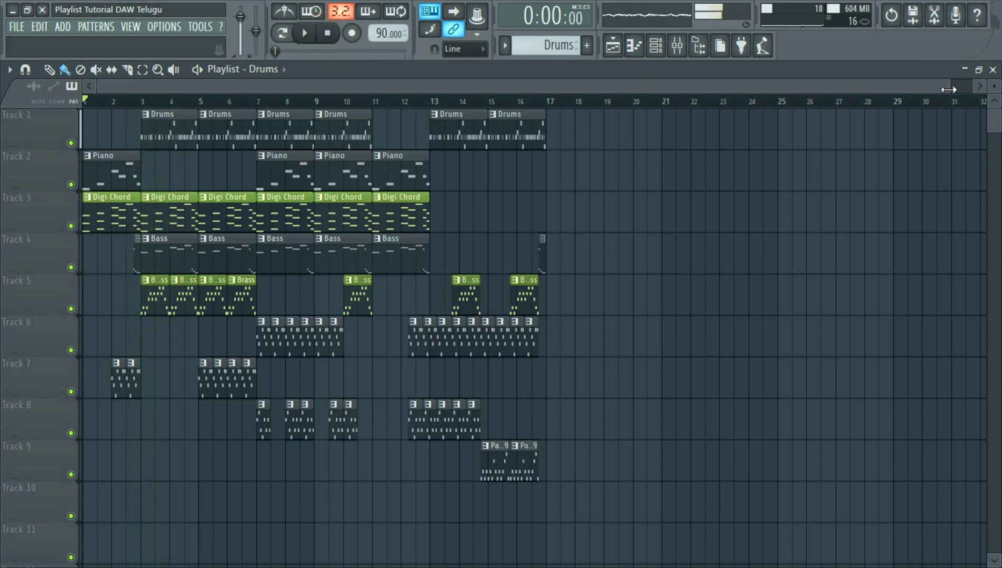
{"action": "left_click", "coordinate": [993, 70]}
Step: Review the effect slots of mixer tracks 8 to 11, from Attack Shaker 01 through Piano and Bass
{"action": "left_click", "coordinate": [154, 128]}
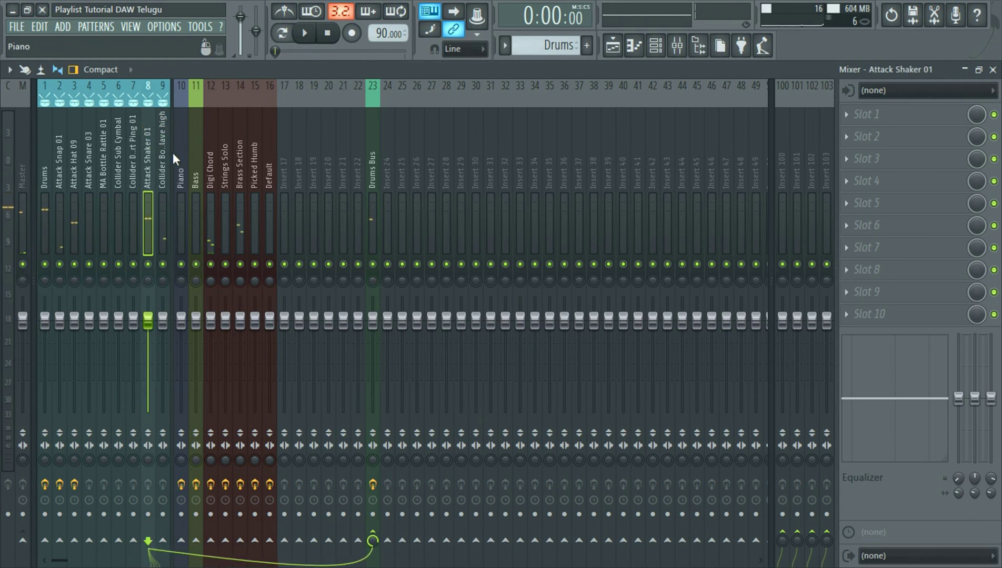
{"action": "left_click", "coordinate": [164, 146]}
{"action": "left_click", "coordinate": [183, 170]}
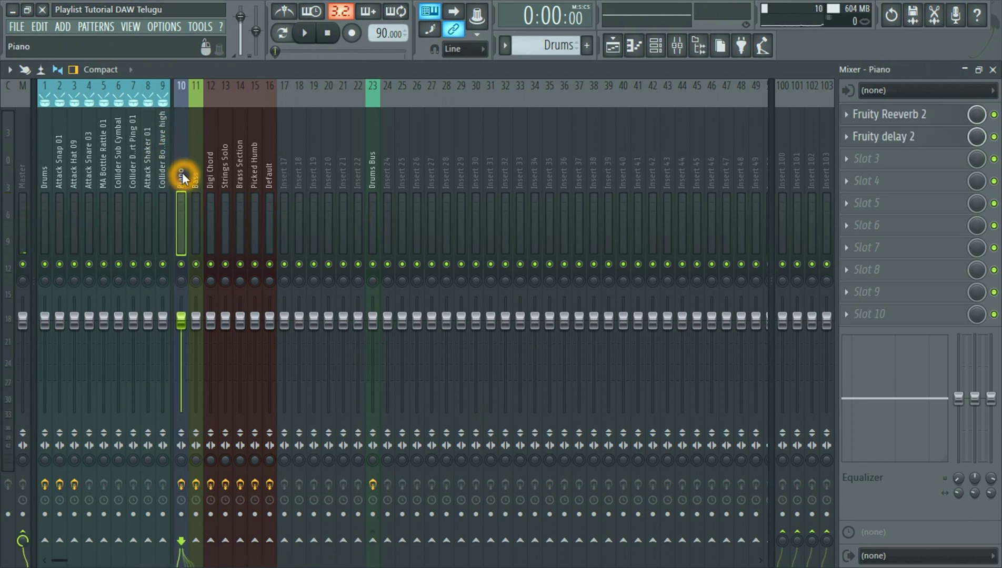
{"action": "left_click", "coordinate": [197, 180]}
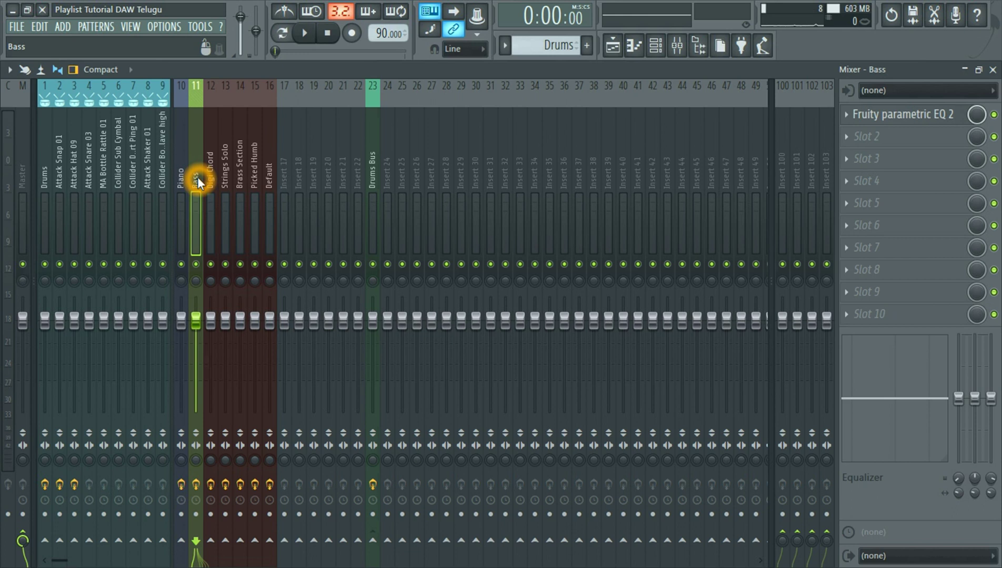
Step: Play the song from the beginning and follow it in the playlist, with bars 1 to 17 filling the view
{"action": "key", "text": "space"}
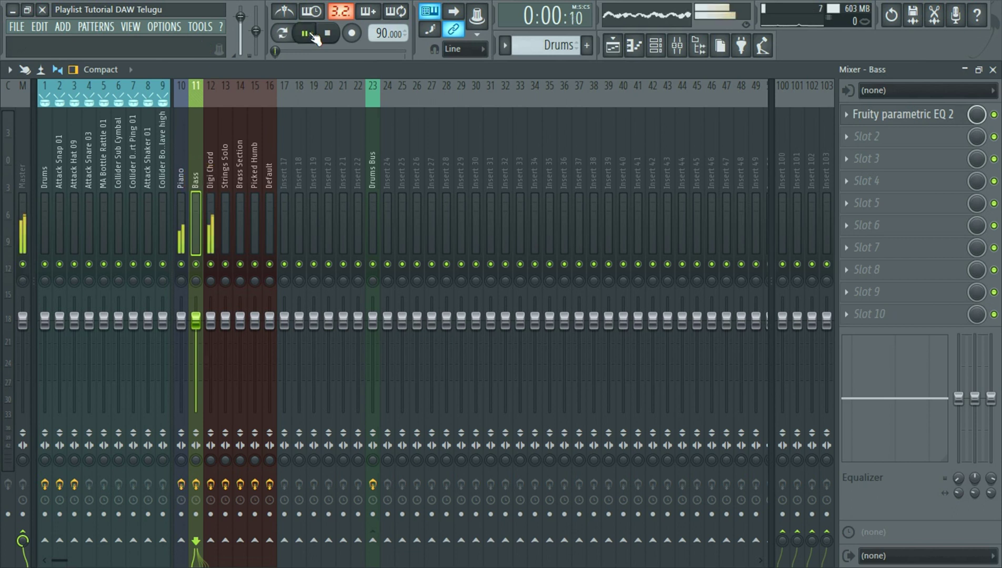
{"action": "left_click", "coordinate": [993, 69]}
{"action": "left_click", "coordinate": [131, 27]}
{"action": "left_click", "coordinate": [138, 57]}
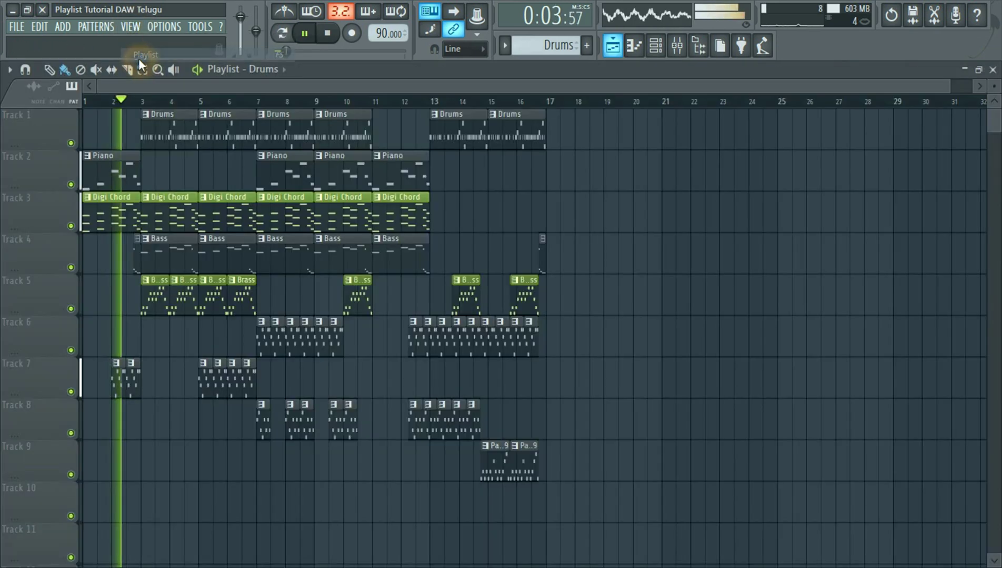
{"action": "left_click_drag", "start_coordinate": [951, 83], "coordinate": [539, 124]}
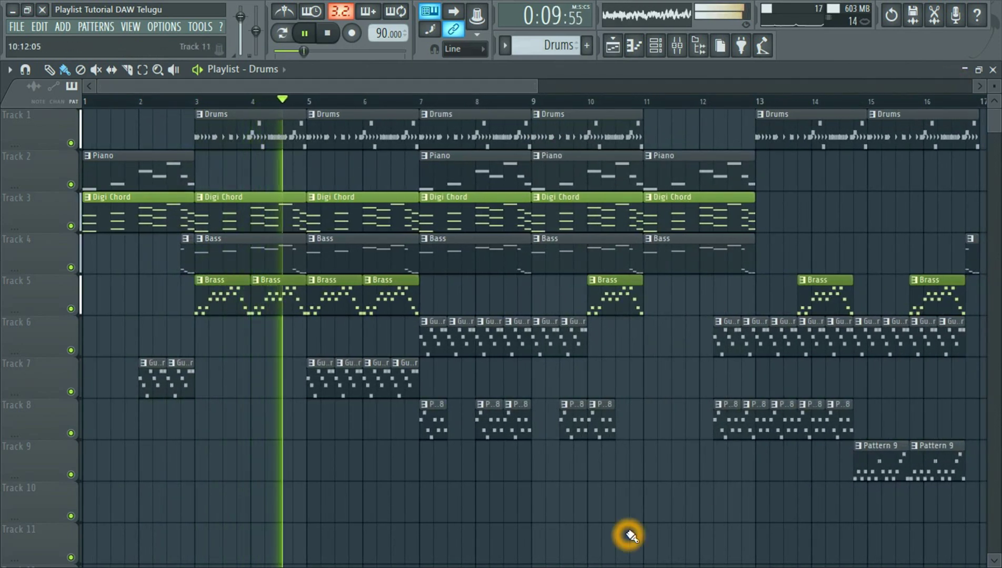